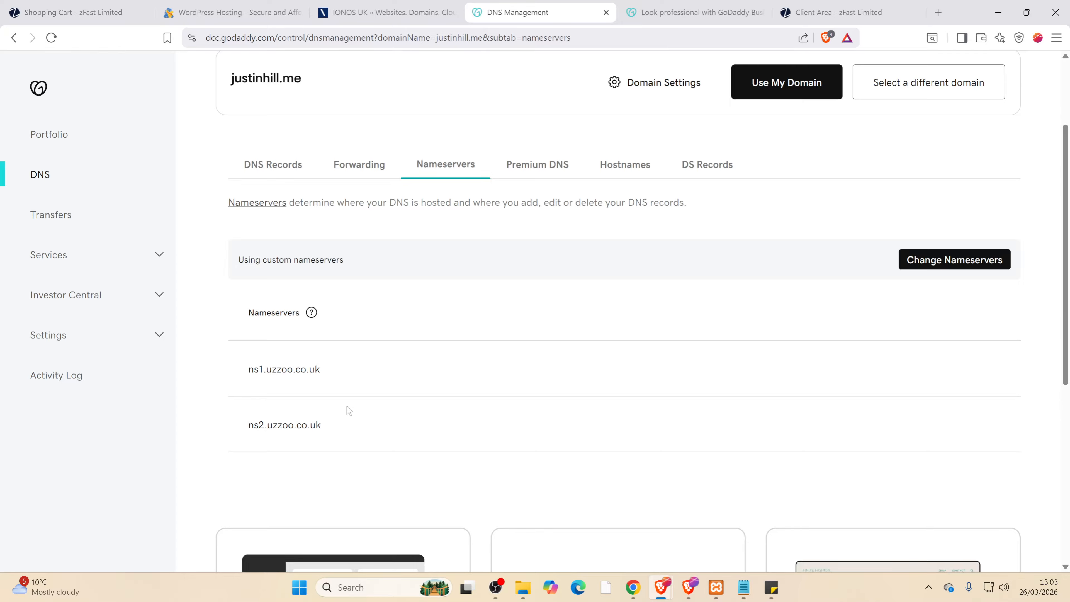
- Select both nameserver entries, ns1 and ns2.uzzoo.co.uk, and open the nameserver editing form
left_click_drag(321, 370, 248, 370)
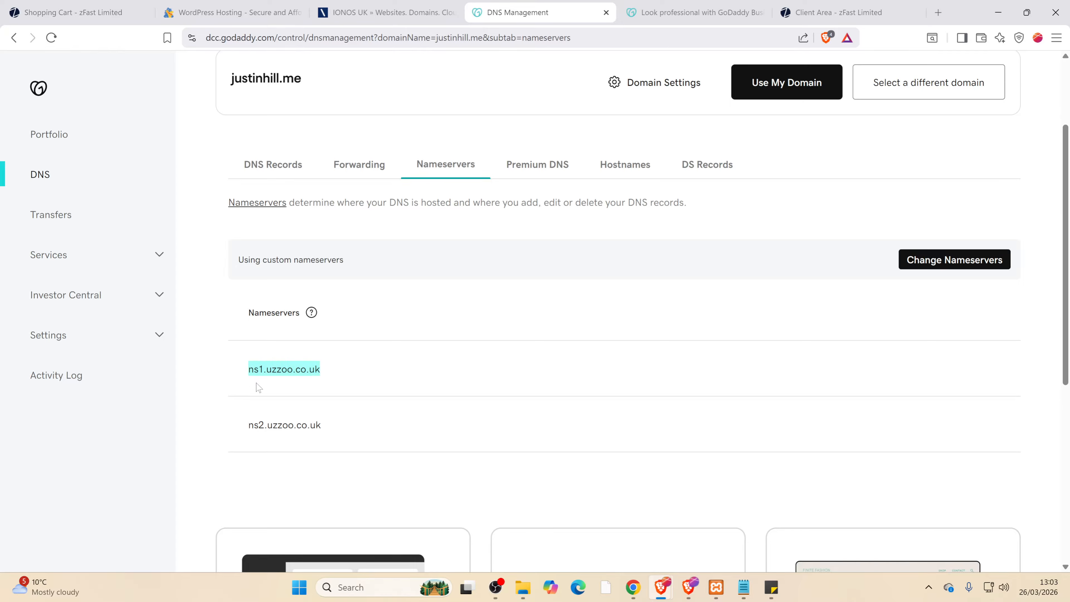
left_click_drag(323, 427, 238, 425)
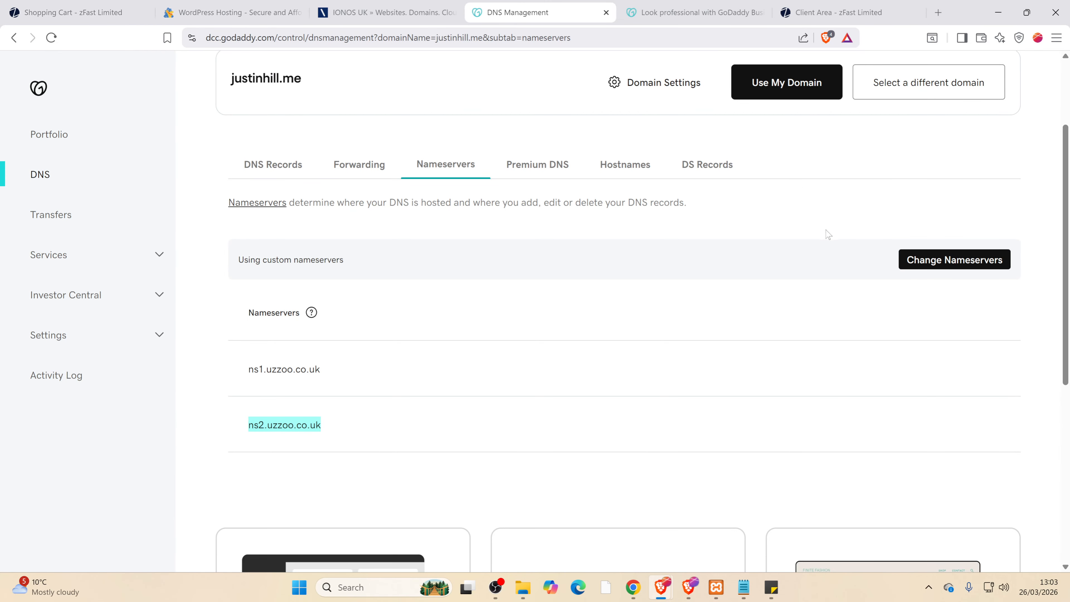
left_click(928, 263)
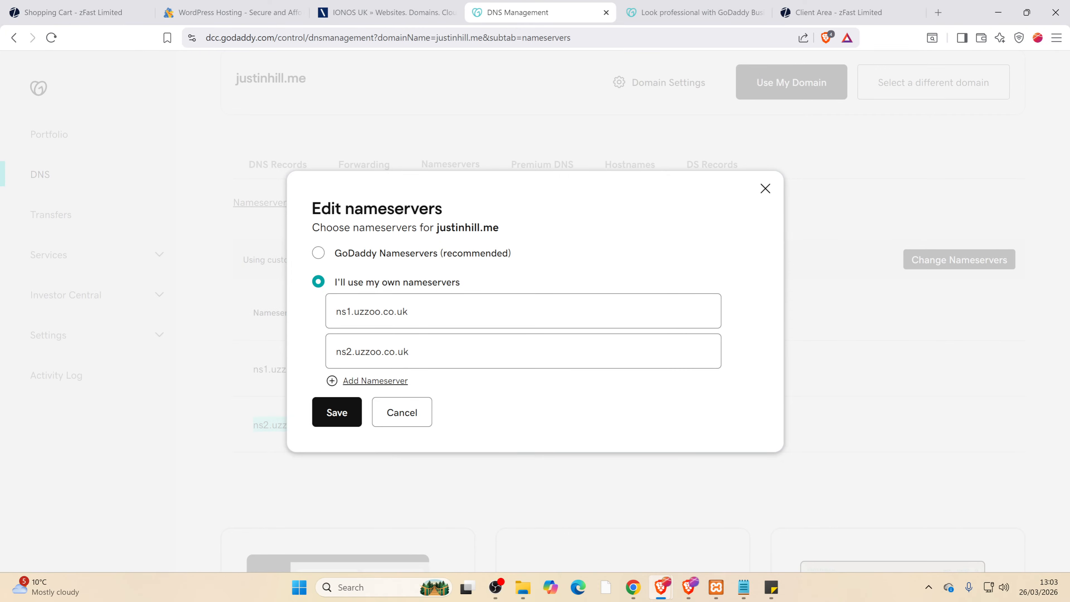
- Check the ns1 and ns2.uzzoo.co.uk values in the edit dialog, then start a new browser tab
left_click_drag(421, 312, 335, 313)
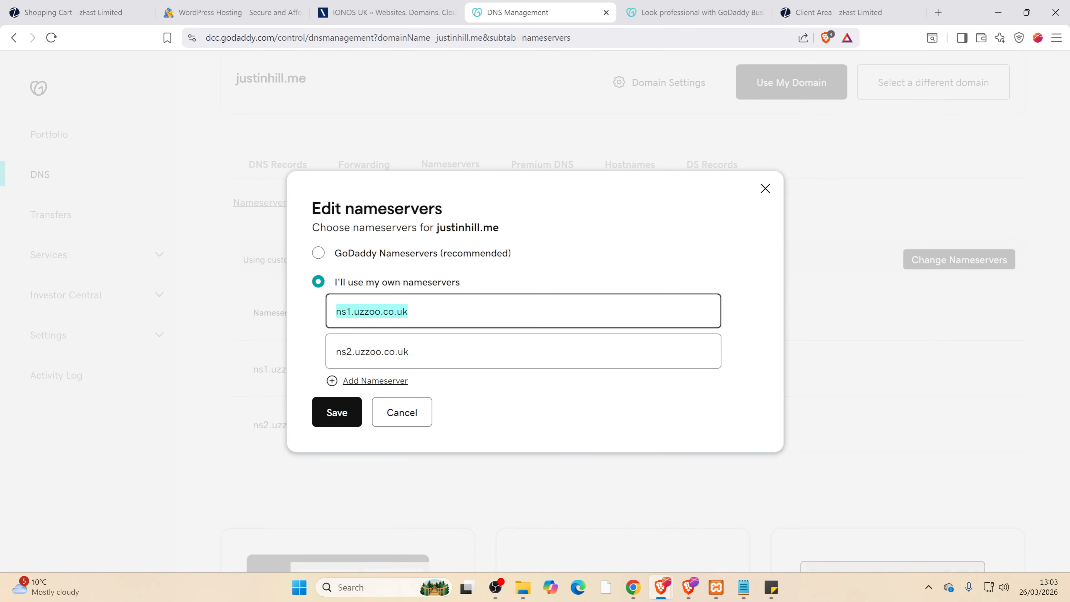
left_click_drag(418, 352, 325, 354)
left_click_drag(415, 314, 322, 317)
left_click_drag(410, 353, 335, 353)
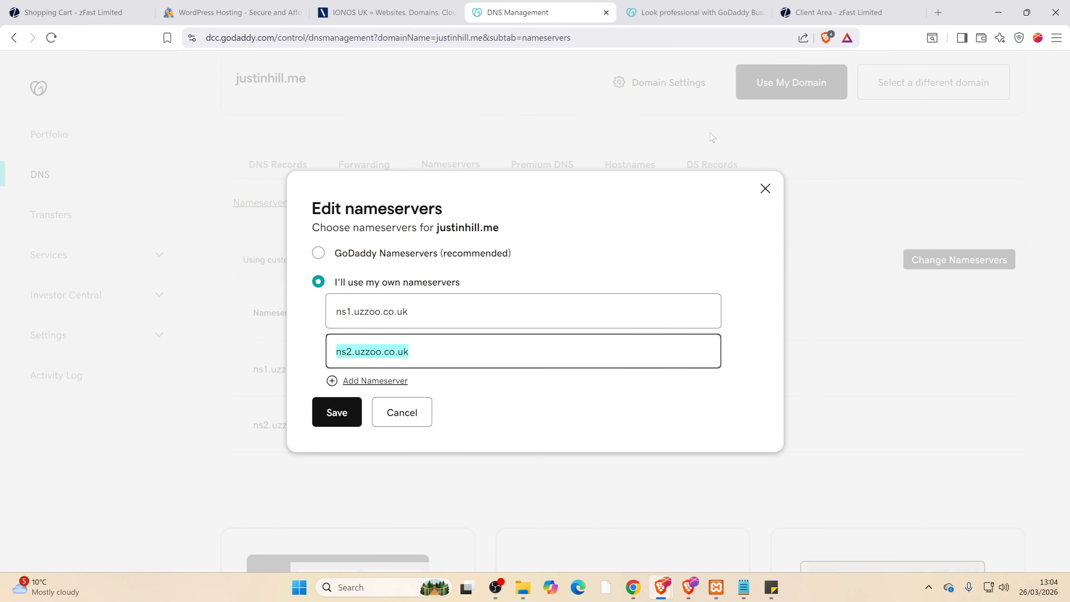
left_click(939, 12)
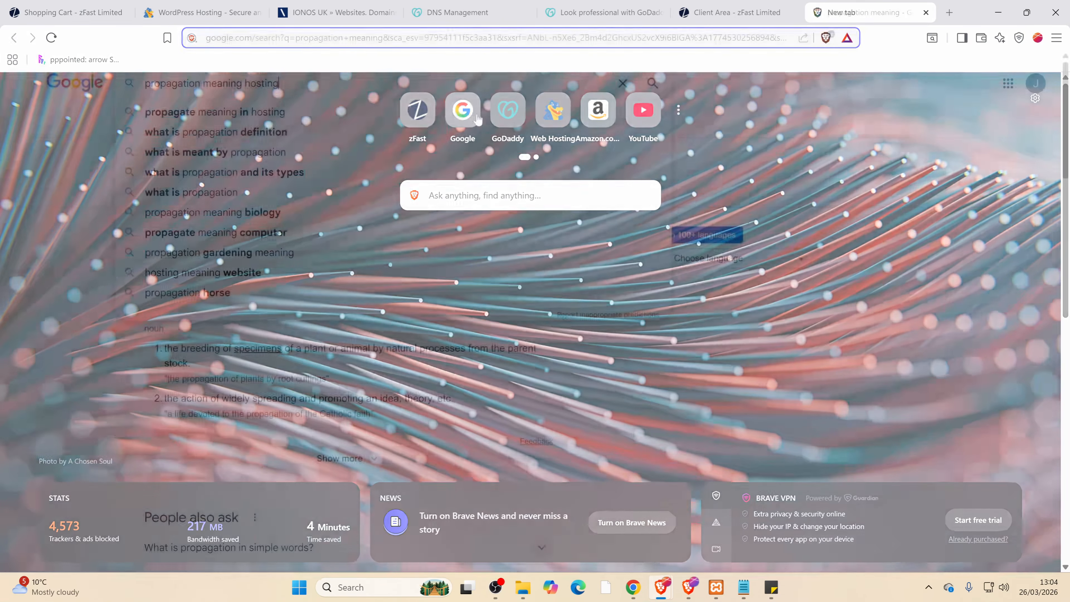
- Search Google for 'propagation meaning hosting' to learn how long DNS propagation takes
key("Return")
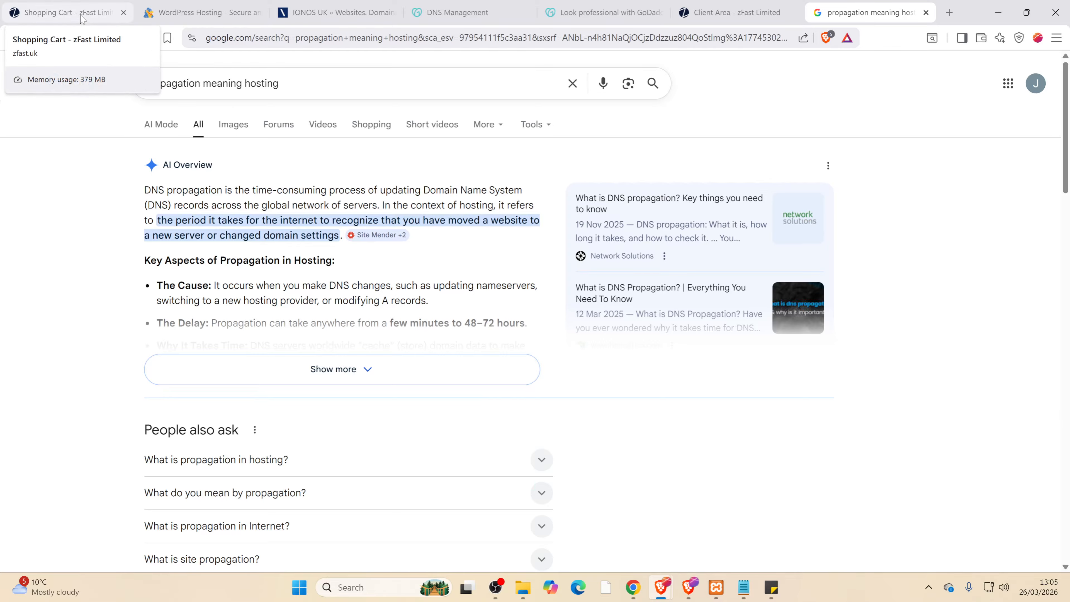
- Back in GoDaddy, save the custom uzzoo.co.uk nameservers for justinhill.me
left_click(470, 16)
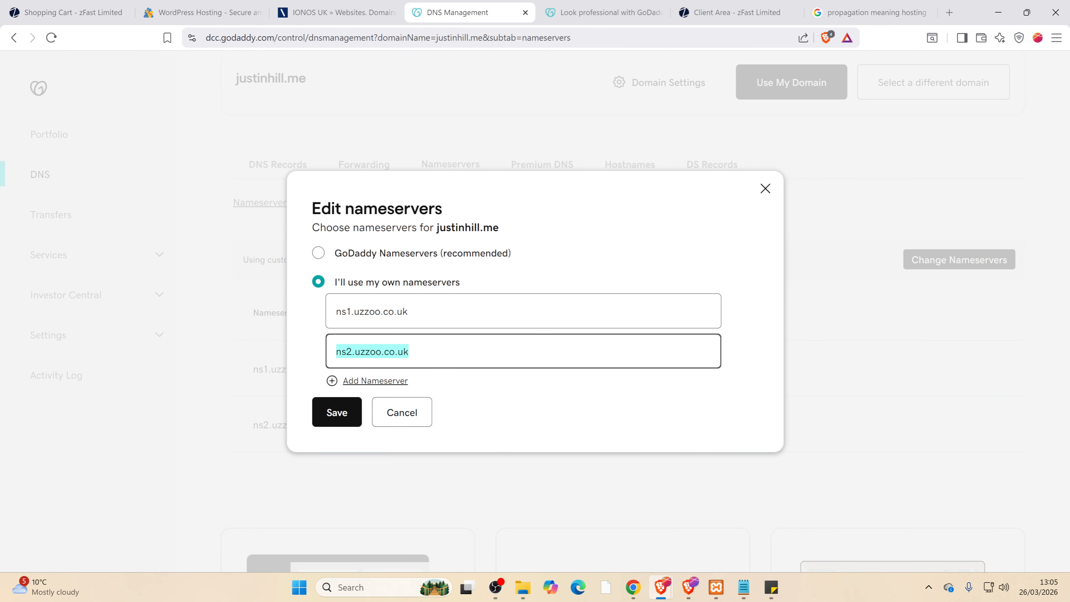
left_click(332, 417)
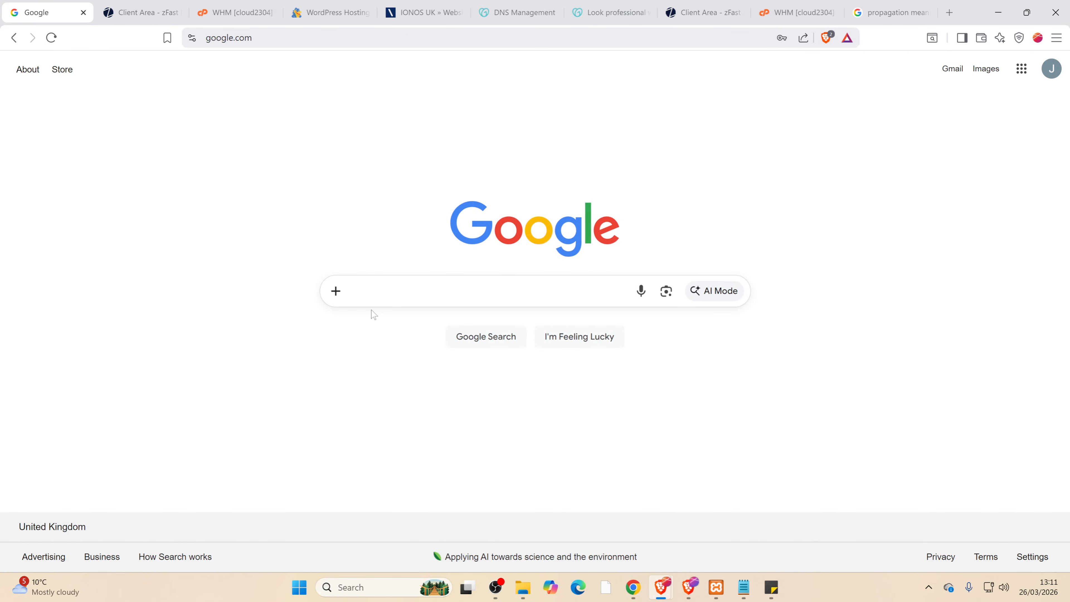
- Go to justinhill.me/cpanel to reach the cPanel login at port 2083
left_click(276, 38)
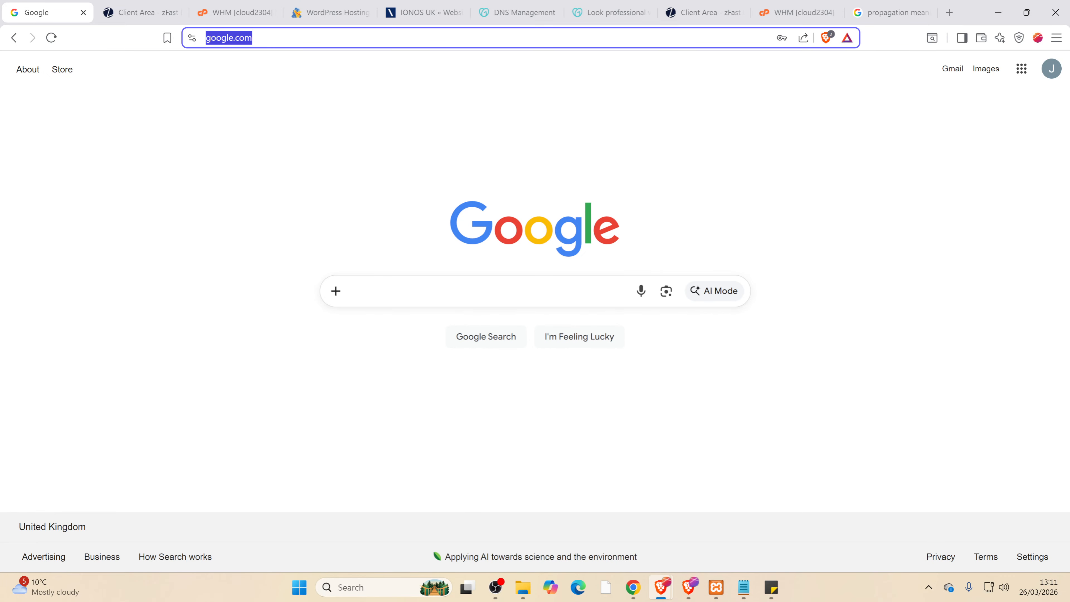
type("justinh")
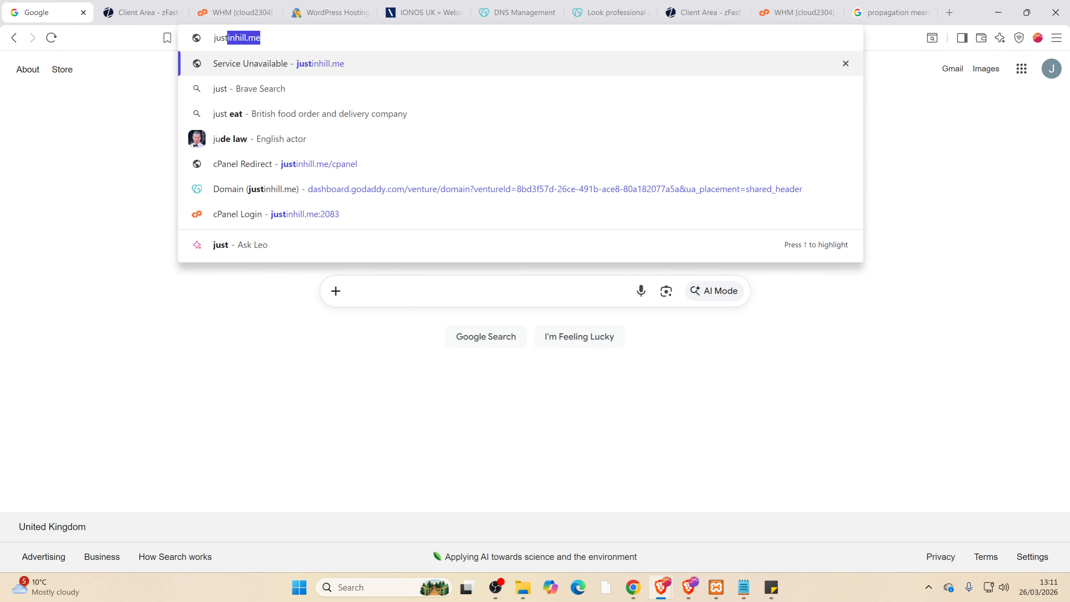
type("ill.me")
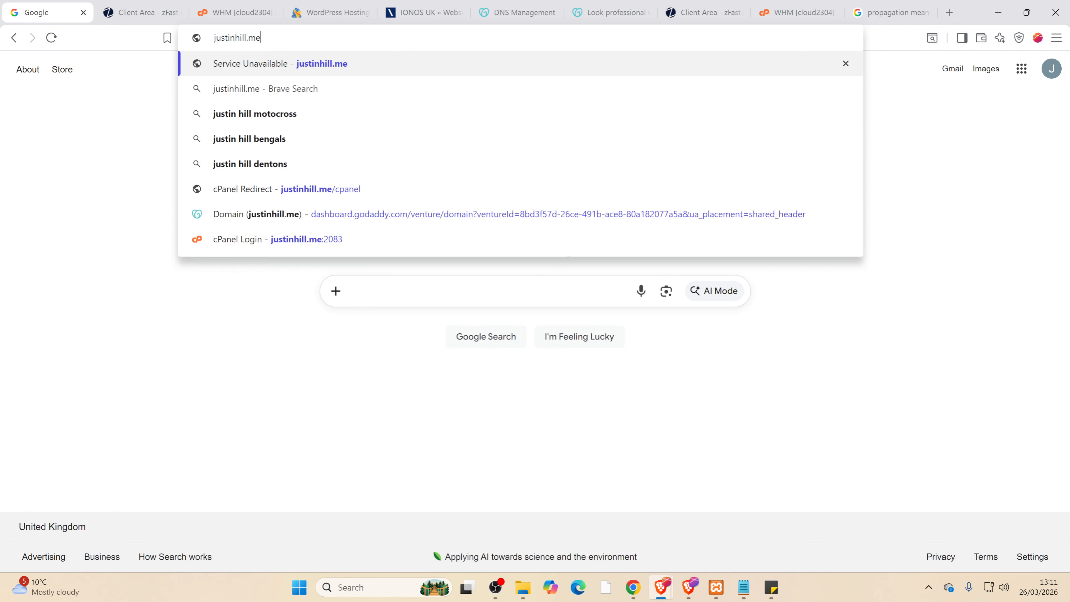
type("/cpanel")
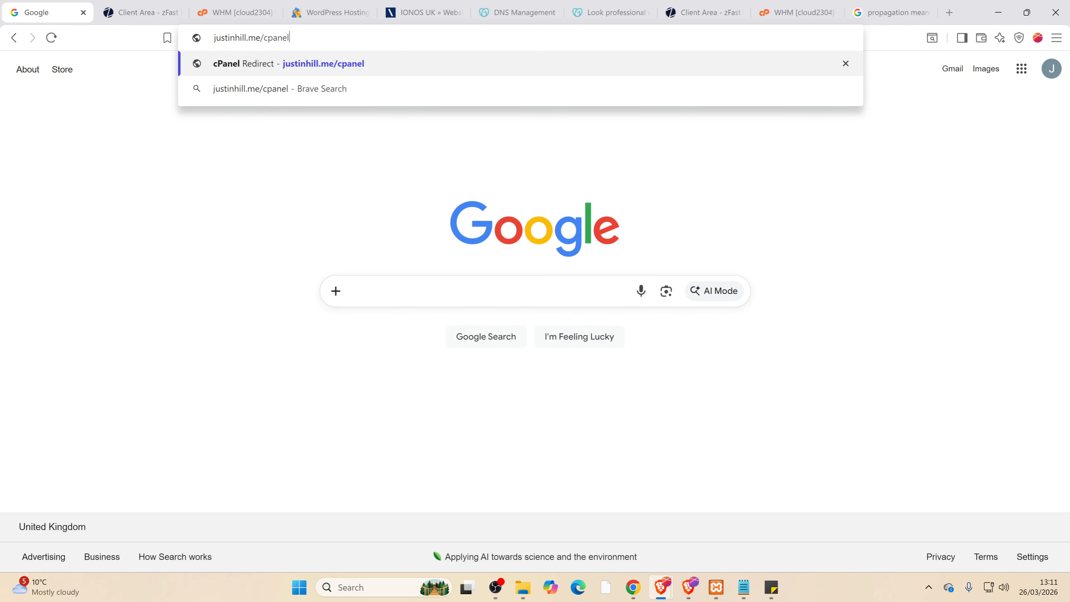
key("Return")
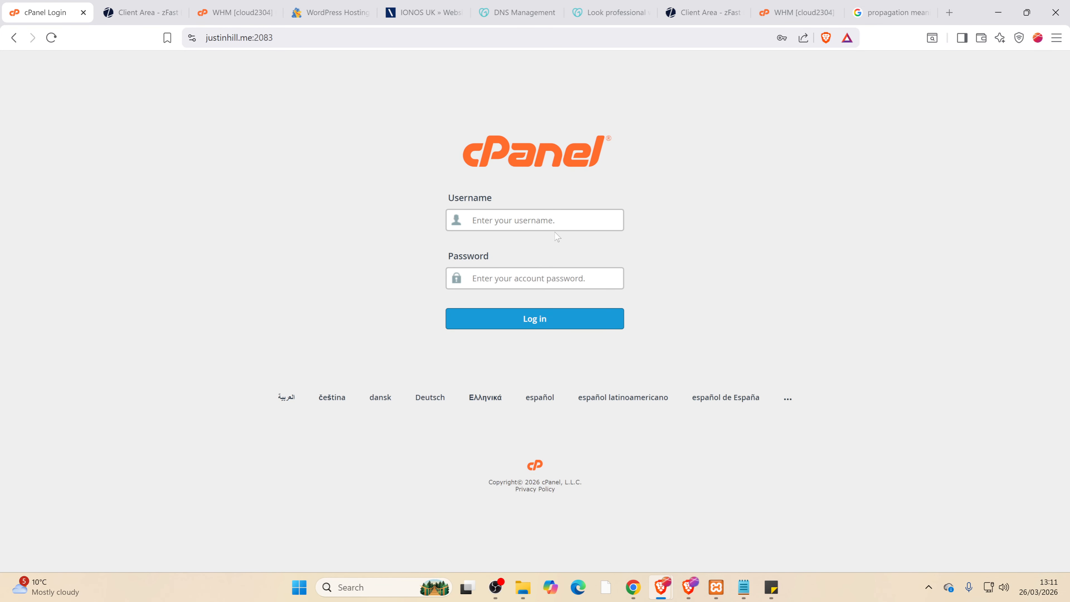
- Log in to cPanel with the hosting account's username and password
left_click(547, 224)
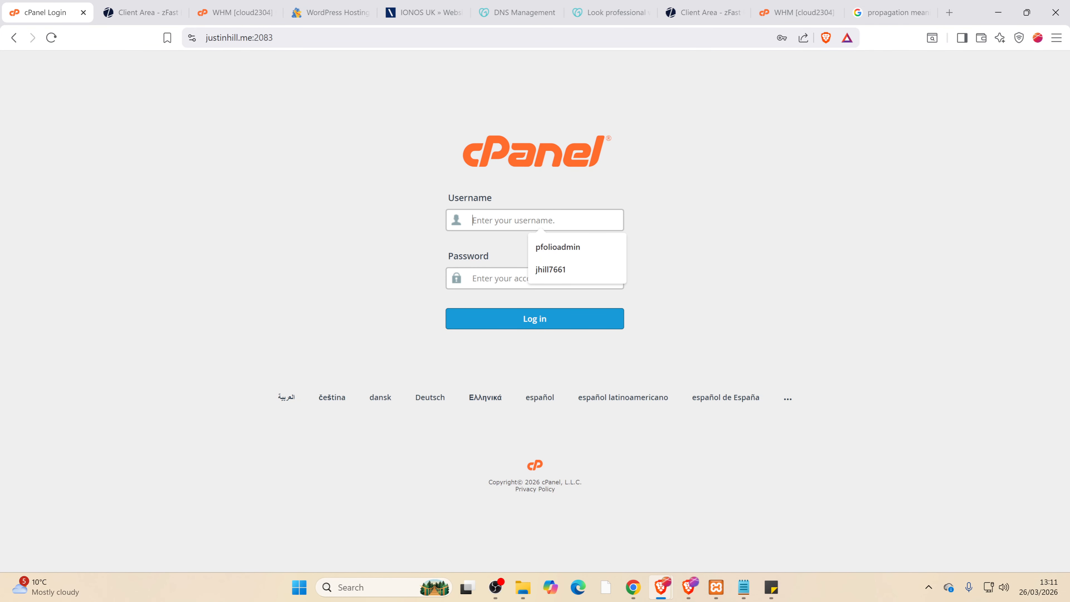
type("jh")
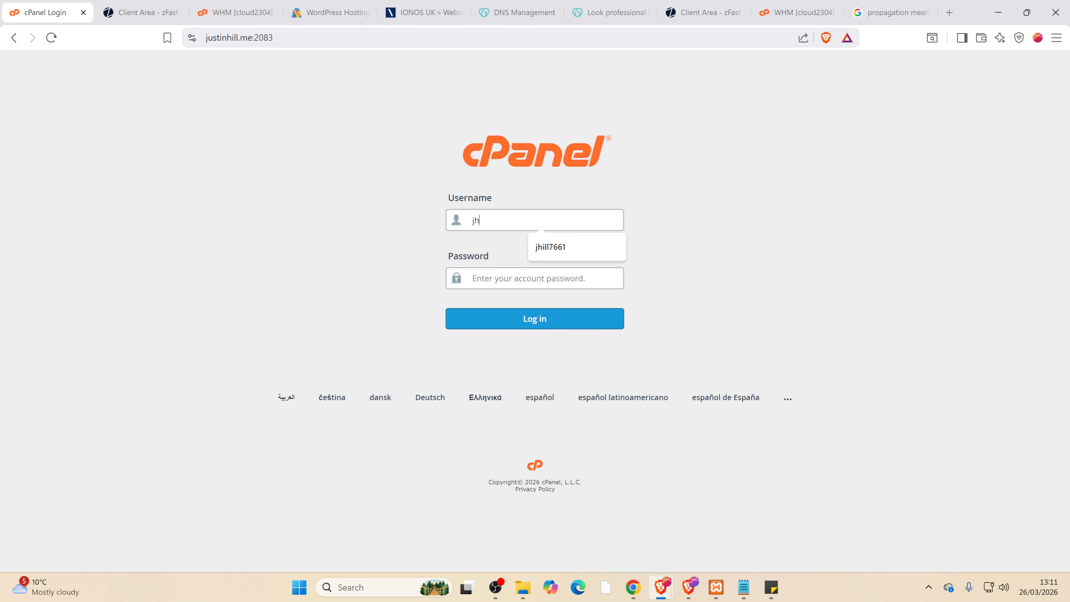
type("ill76611")
key("Tab")
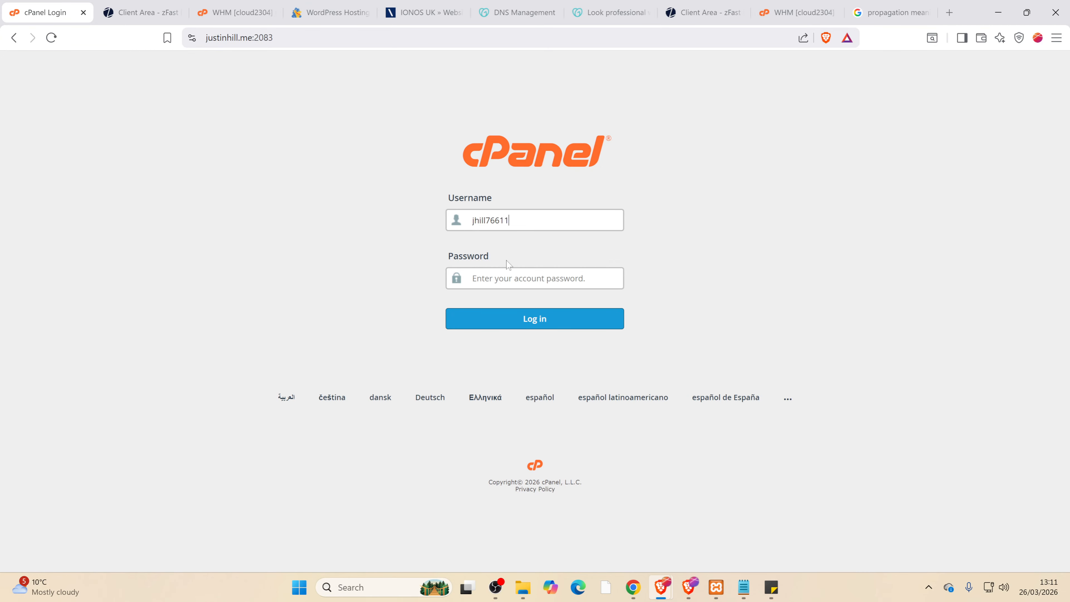
type("********")
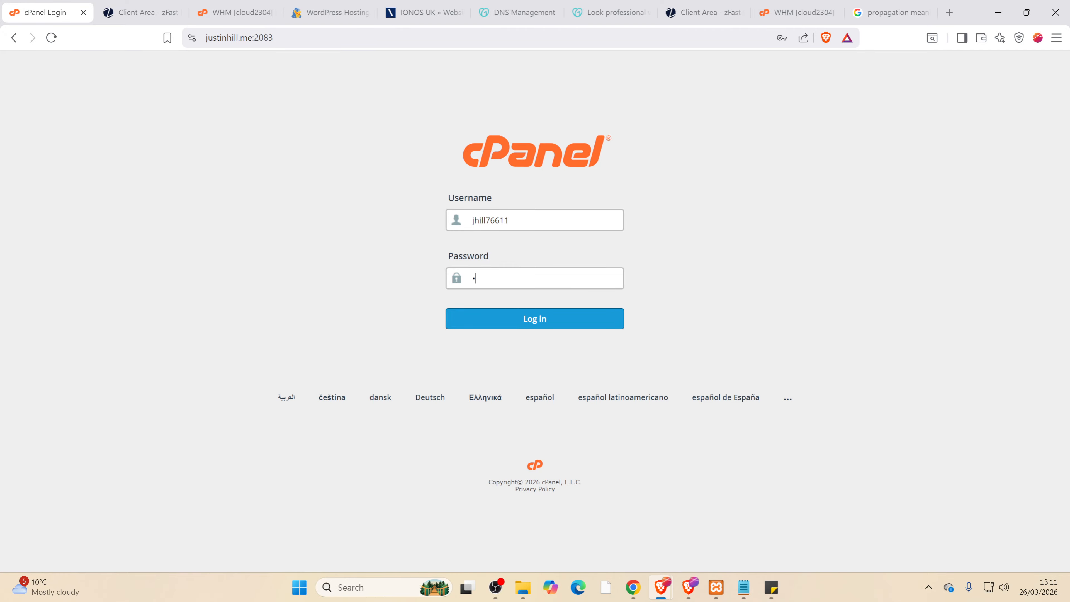
type("****")
left_click(521, 320)
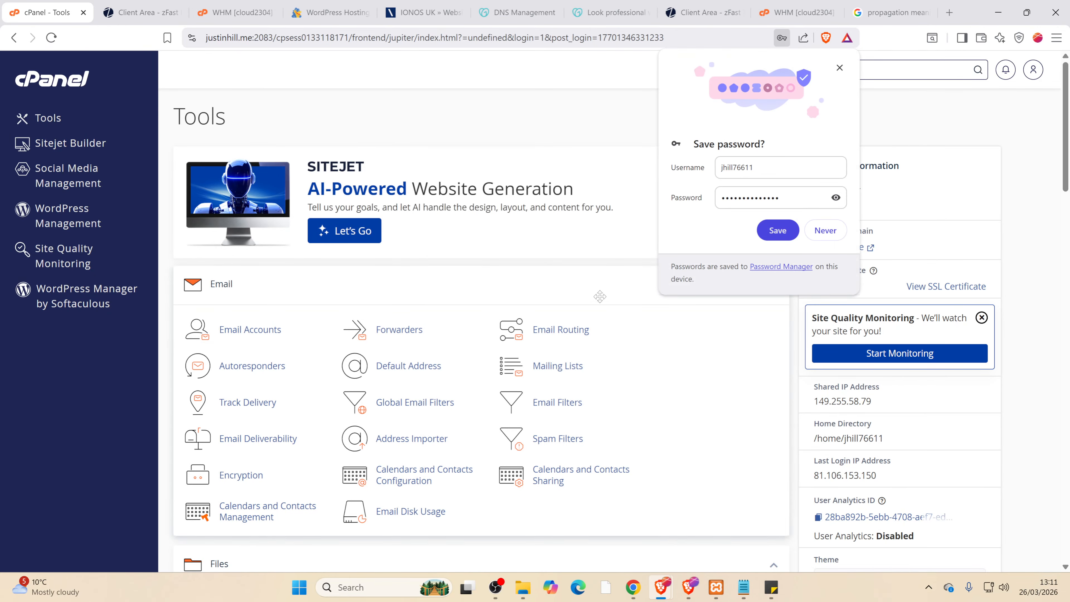
- Save the login in the browser and open WordPress Management (WP Toolkit) in cPanel
left_click(782, 235)
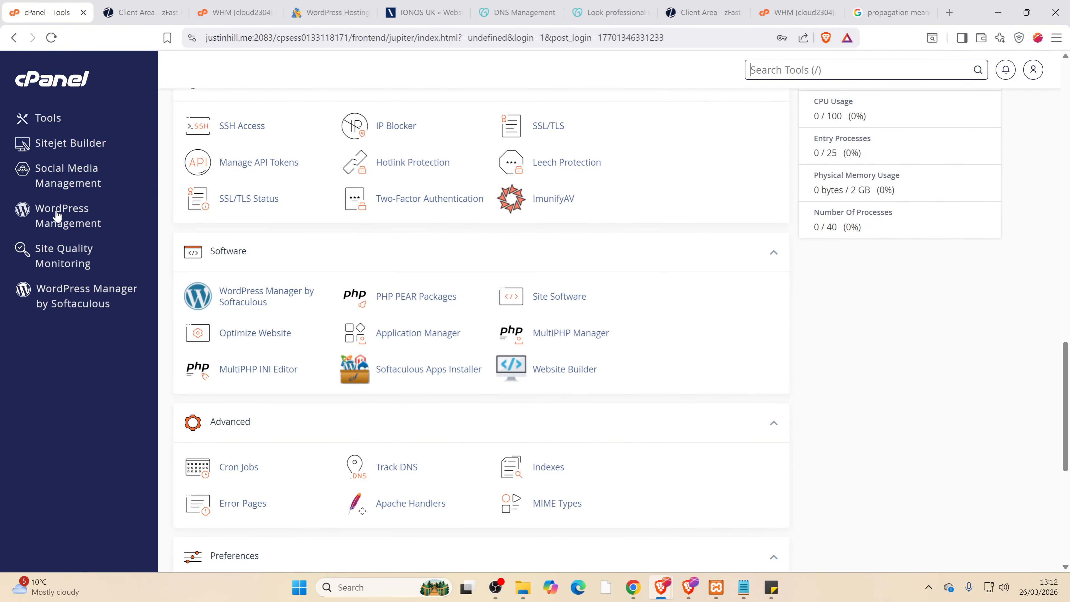
left_click(55, 211)
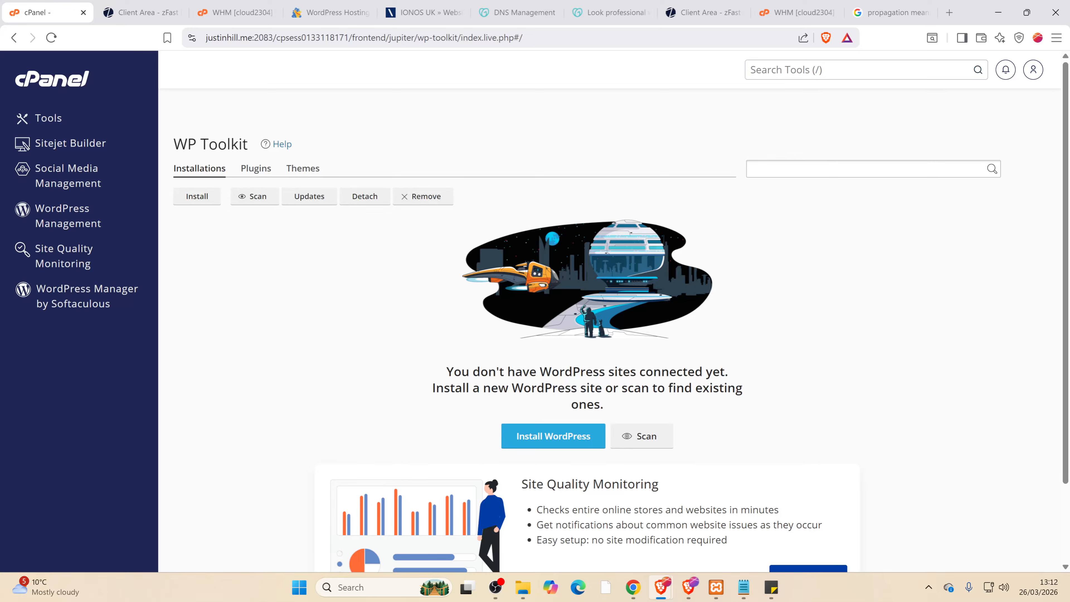
scroll(748, 322, "down", 2)
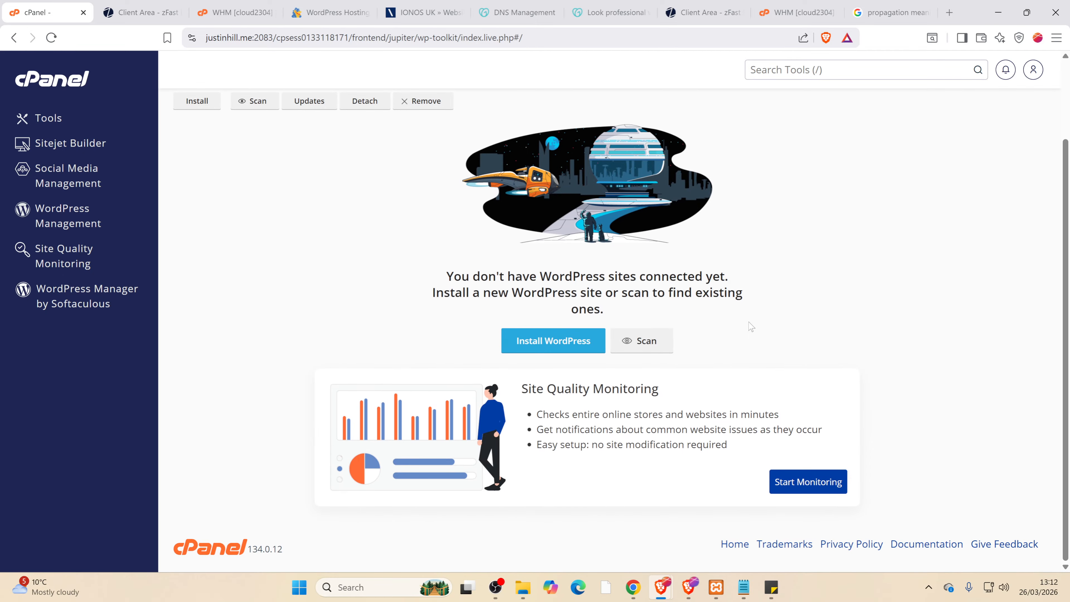
- Start a WordPress install titled 'Everything Inc.', then open a new browser tab
left_click(558, 345)
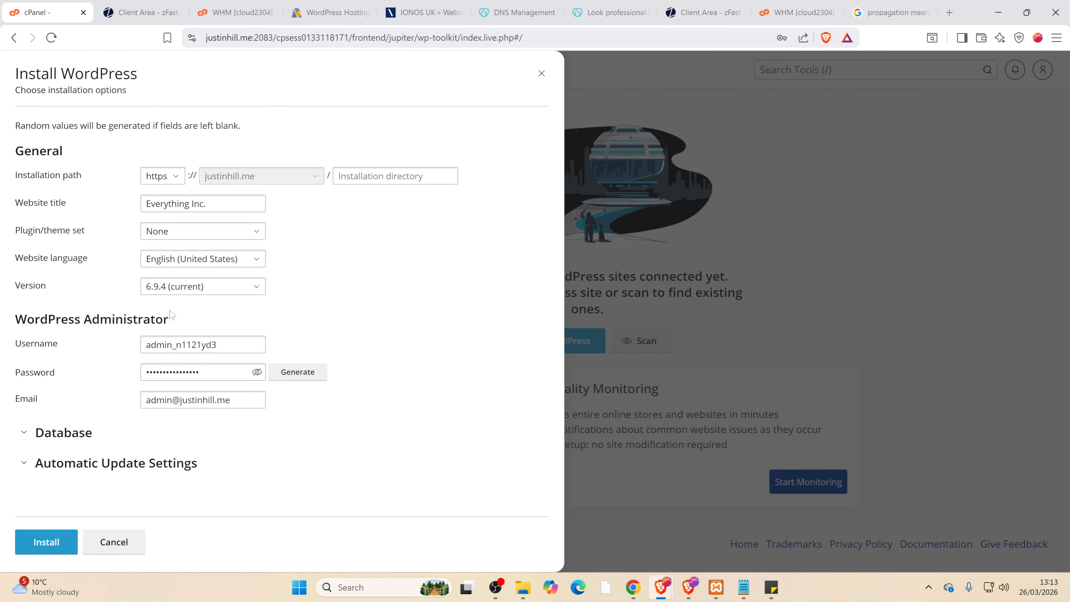
left_click(64, 189)
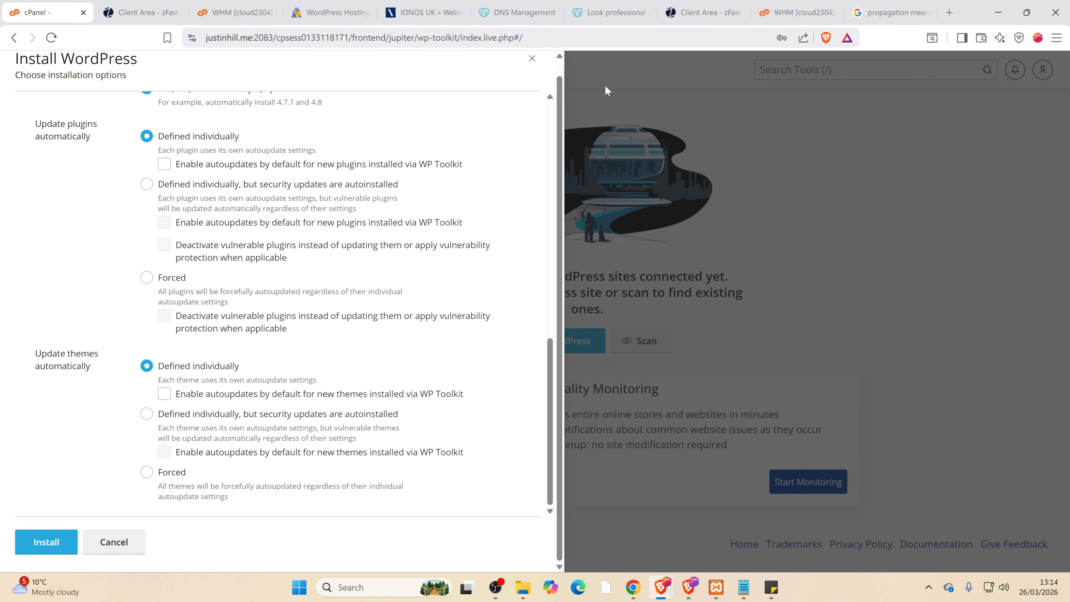
key("ctrl+t")
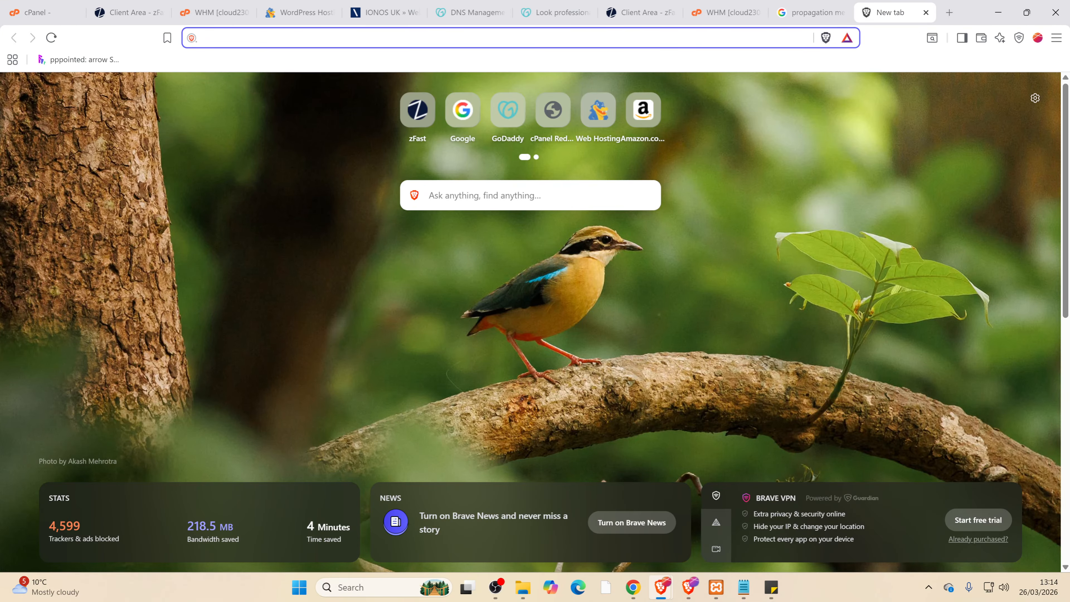
- Load justinhill.me in the new tab, then return to the cPanel install form
type("just")
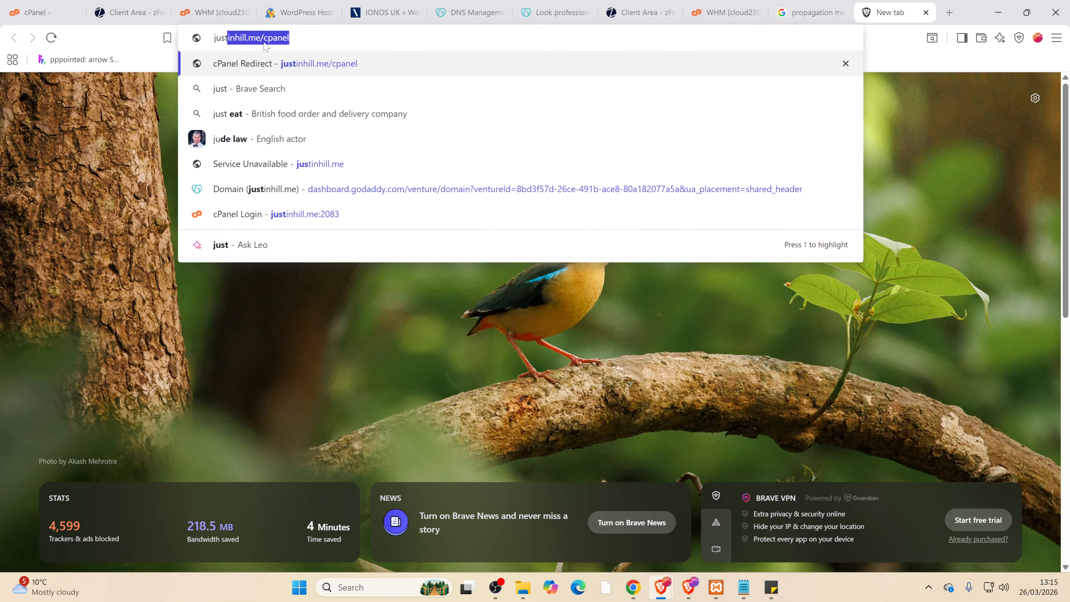
type("inh")
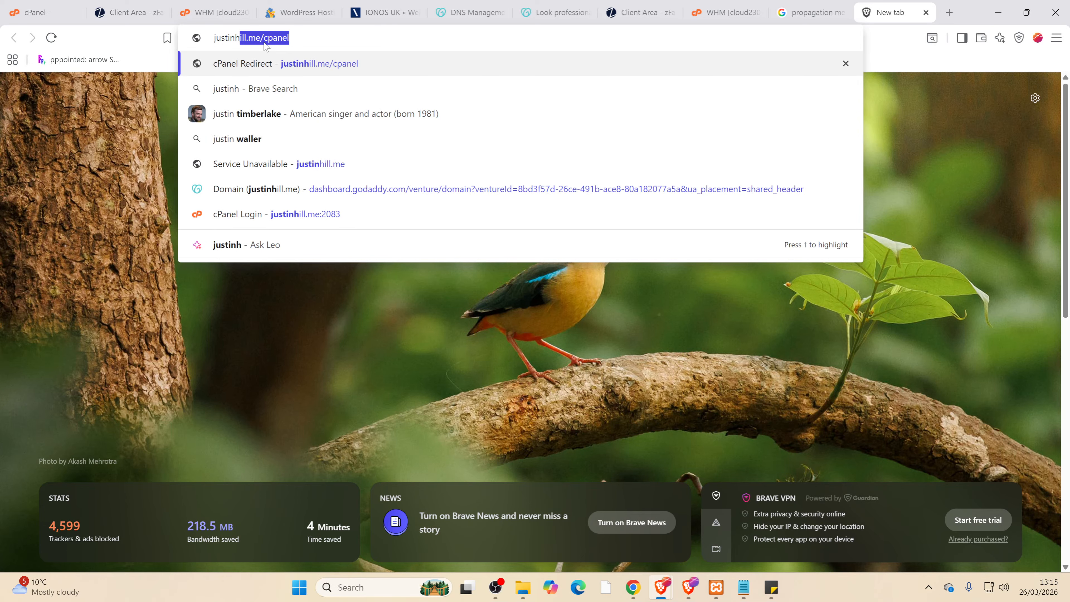
type("ill.me")
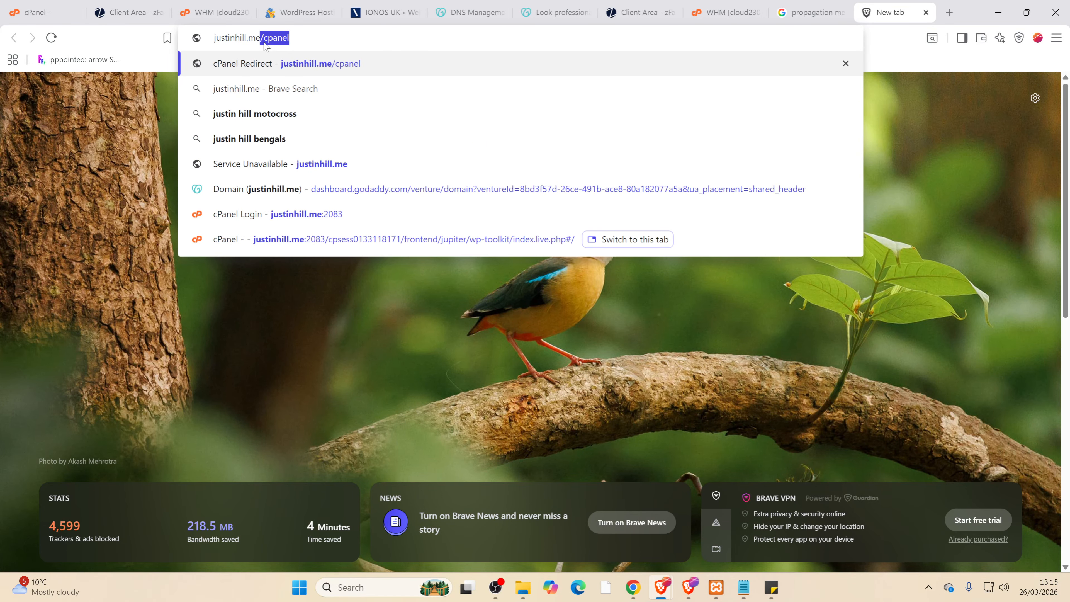
key("BackSpace")
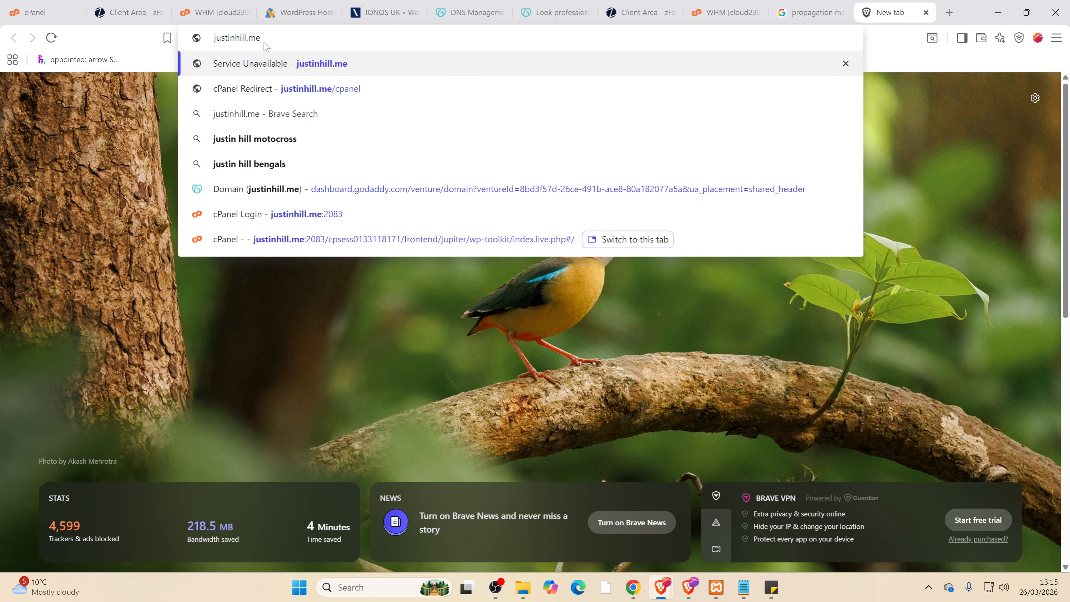
key("Return")
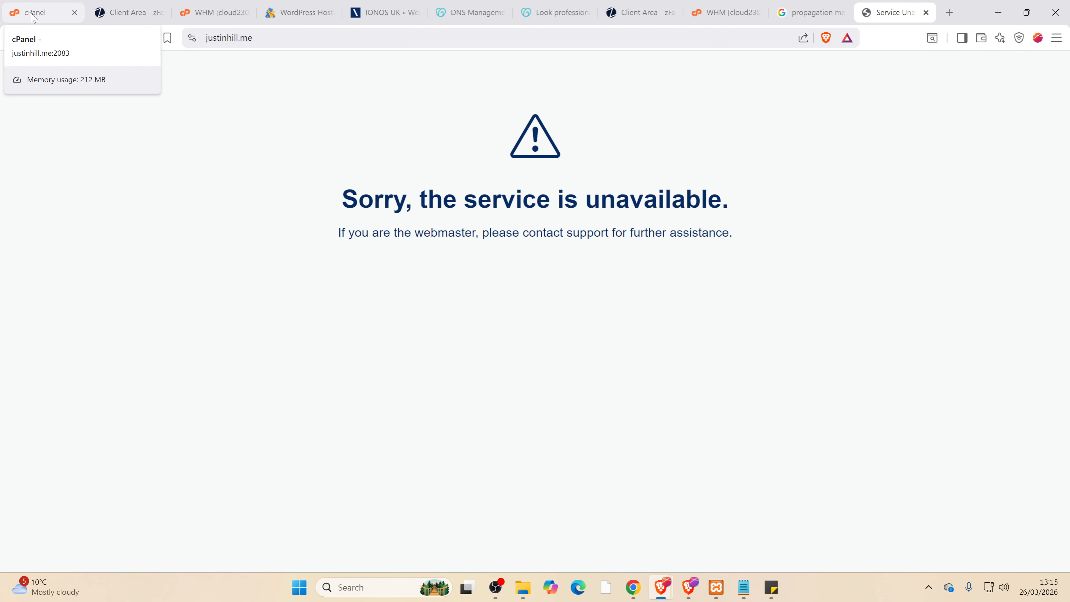
left_click(41, 17)
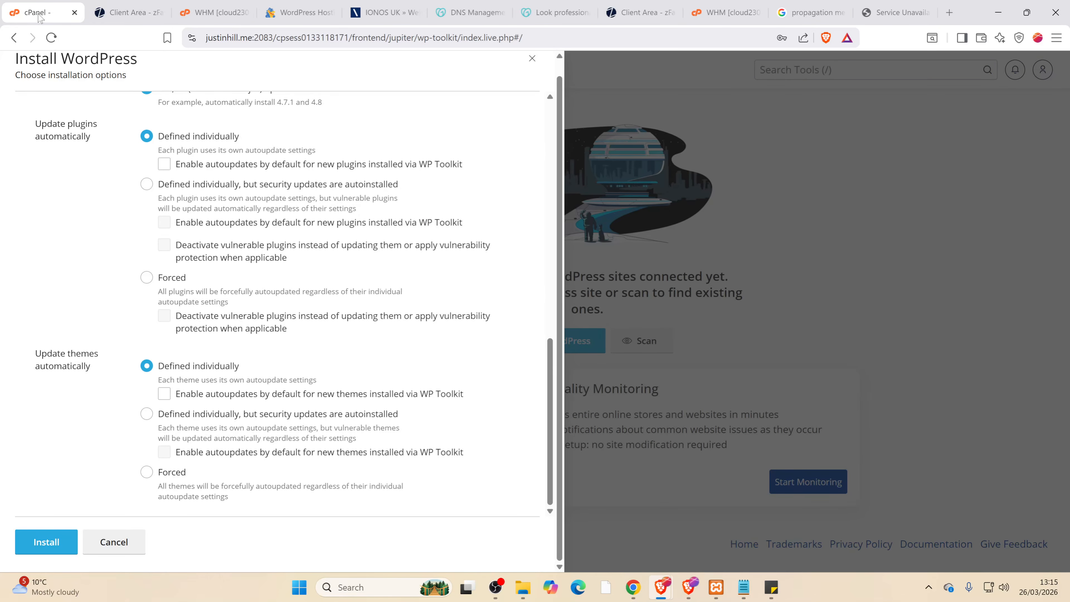
- Install WordPress 6.9.4 for 'Everything Inc.' and decline the plugin offer
left_click(49, 544)
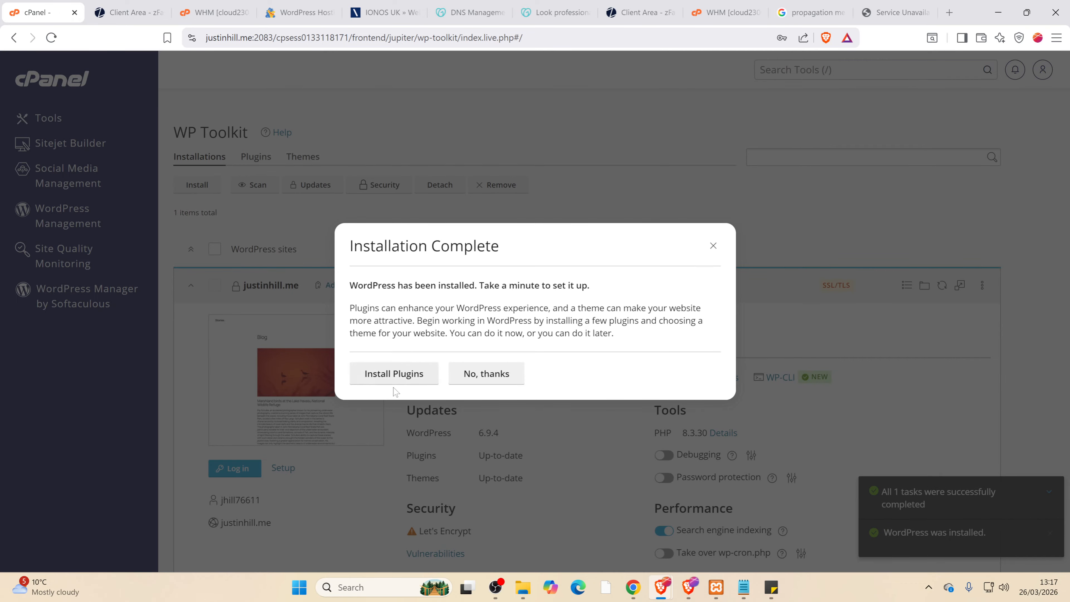
left_click(494, 379)
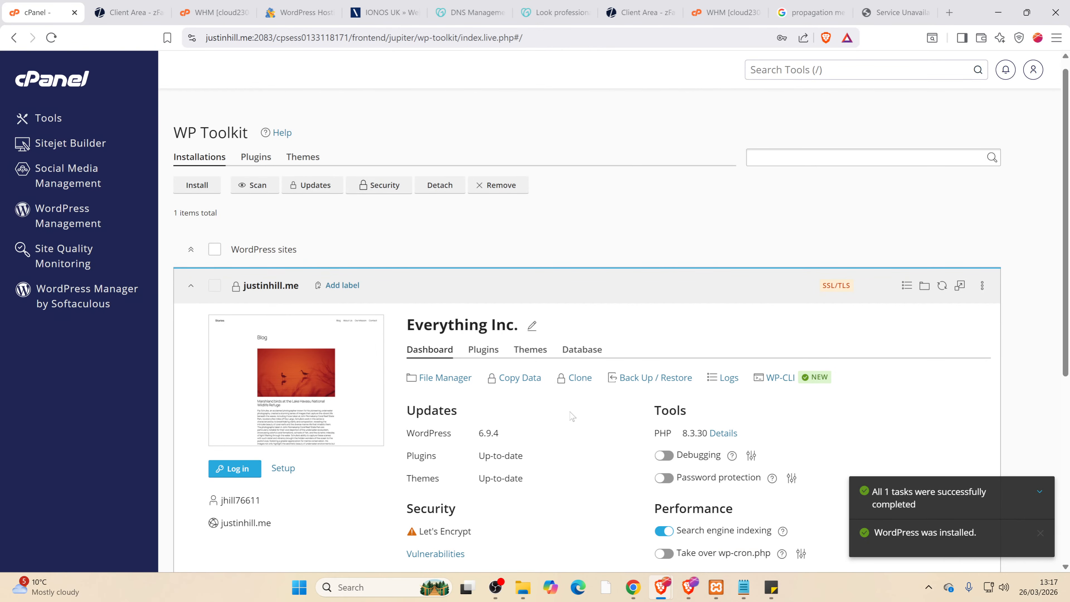
- Reload justinhill.me to see the new Everything Inc. blog, then return to WP Toolkit
scroll(570, 416, "down", 4)
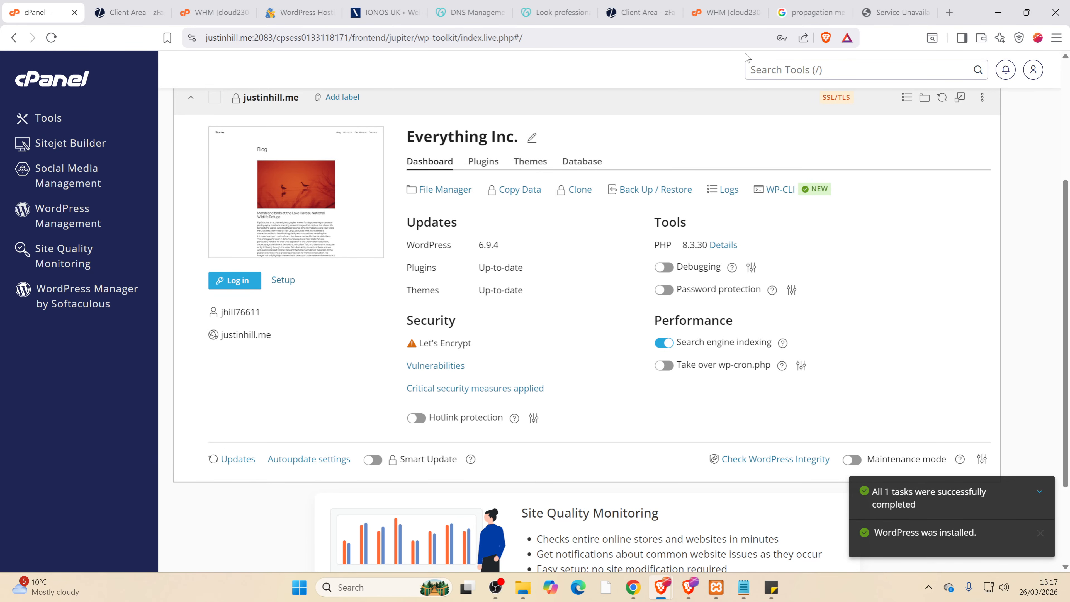
left_click(891, 12)
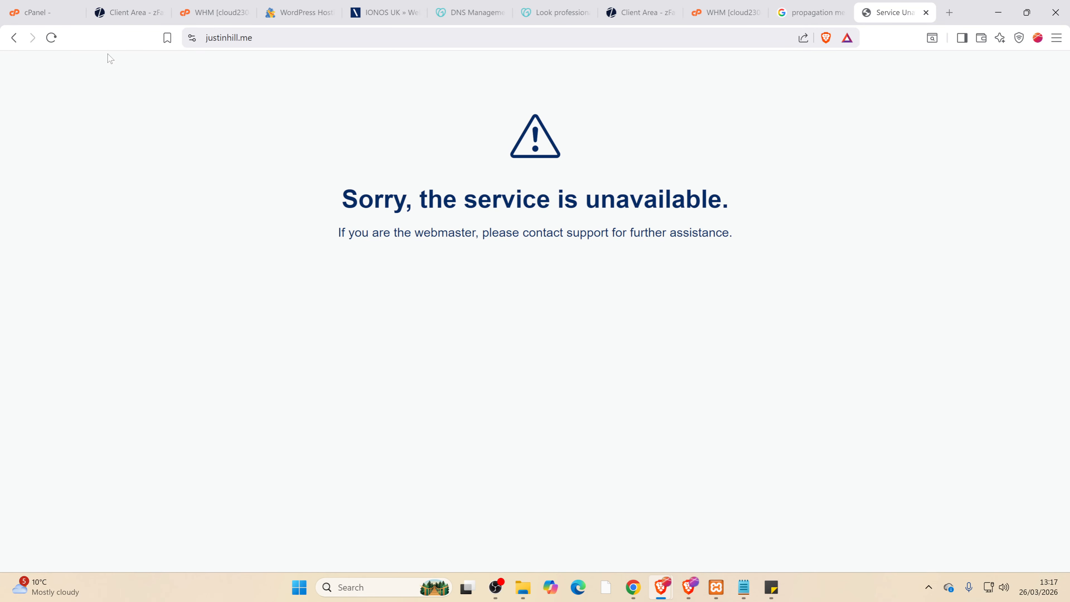
left_click(51, 37)
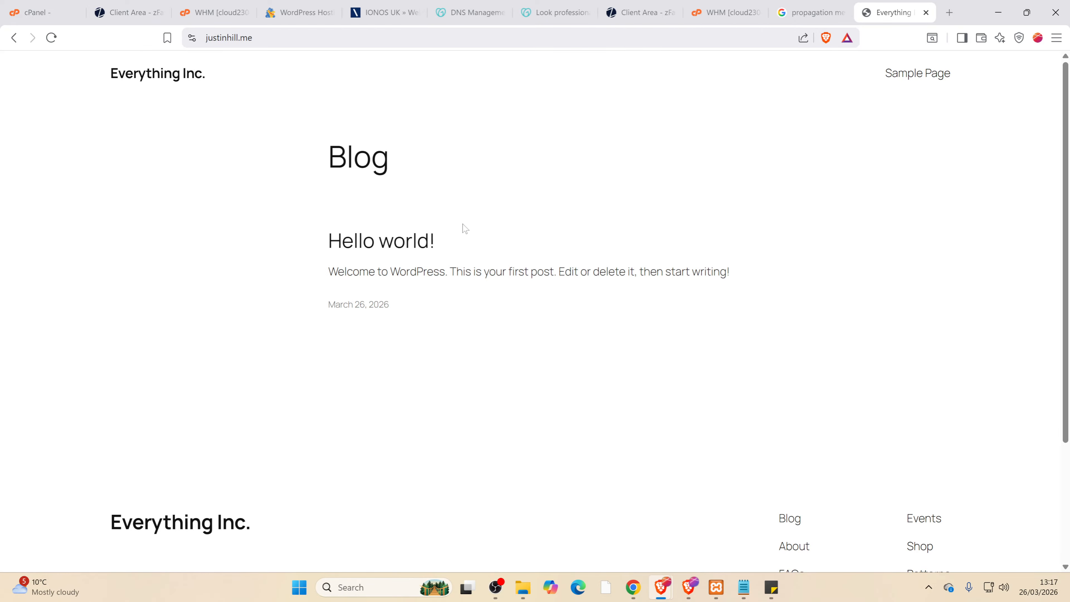
left_click_drag(97, 60, 775, 270)
scroll(774, 270, "up", 3)
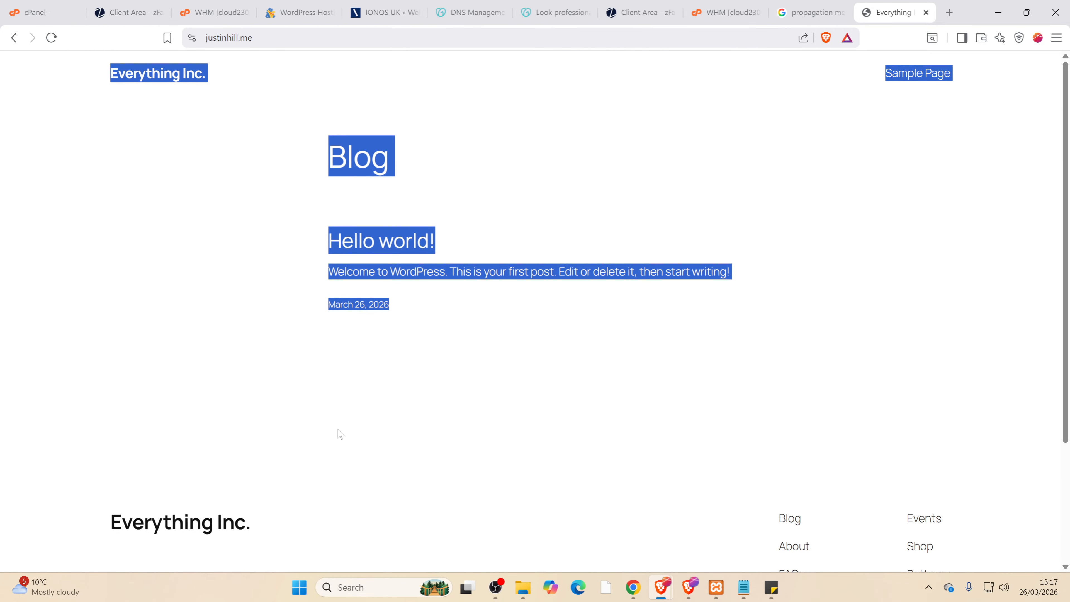
left_click(33, 13)
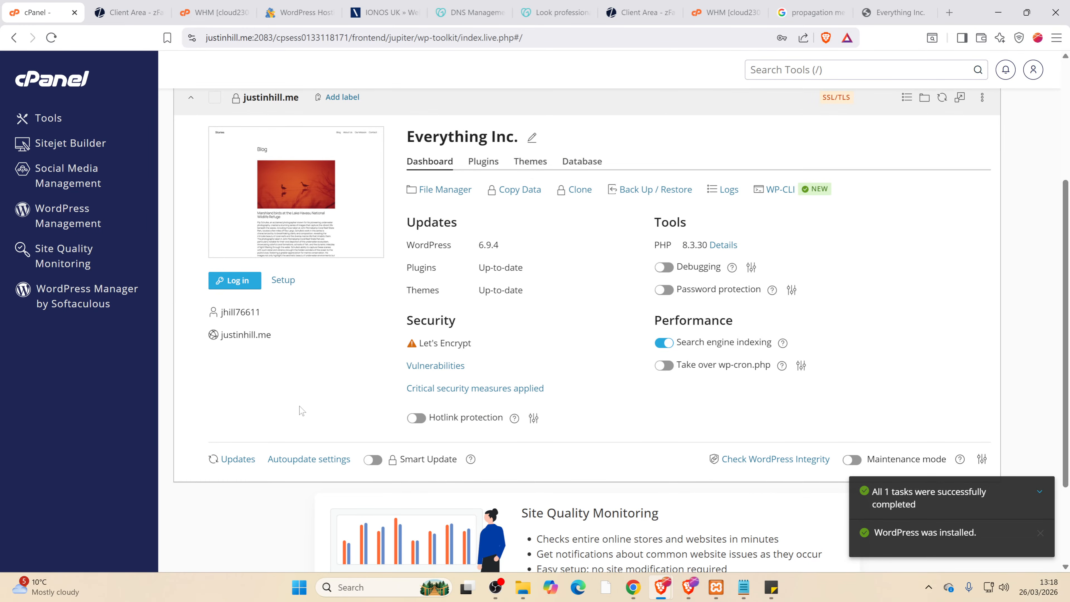
scroll(359, 396, "down", 3)
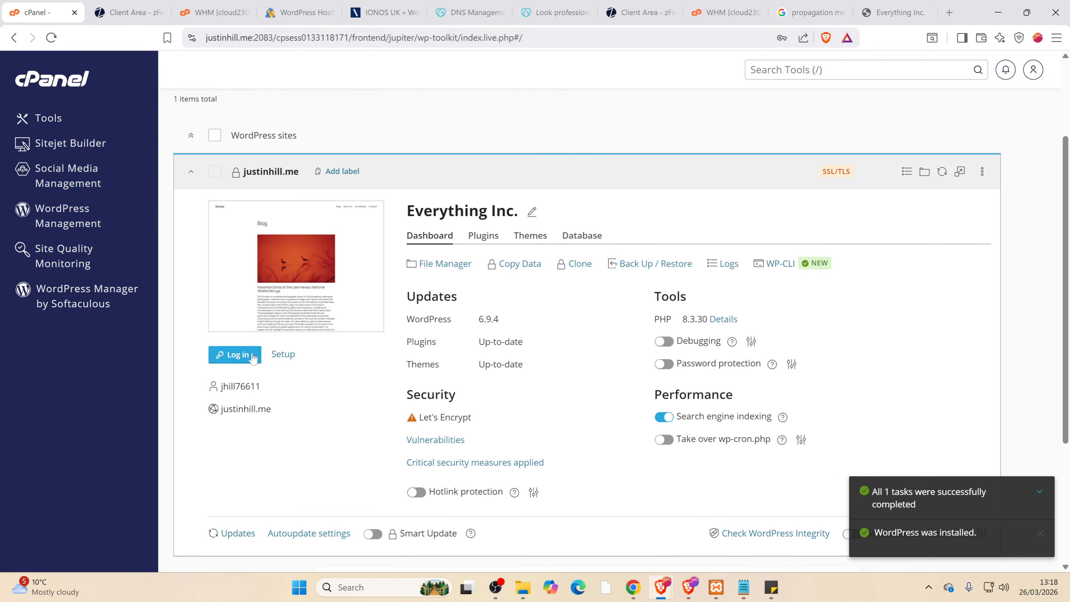
- Log in to the justinhill.me WordPress admin dashboard from the WP Toolkit site card
left_click(238, 355)
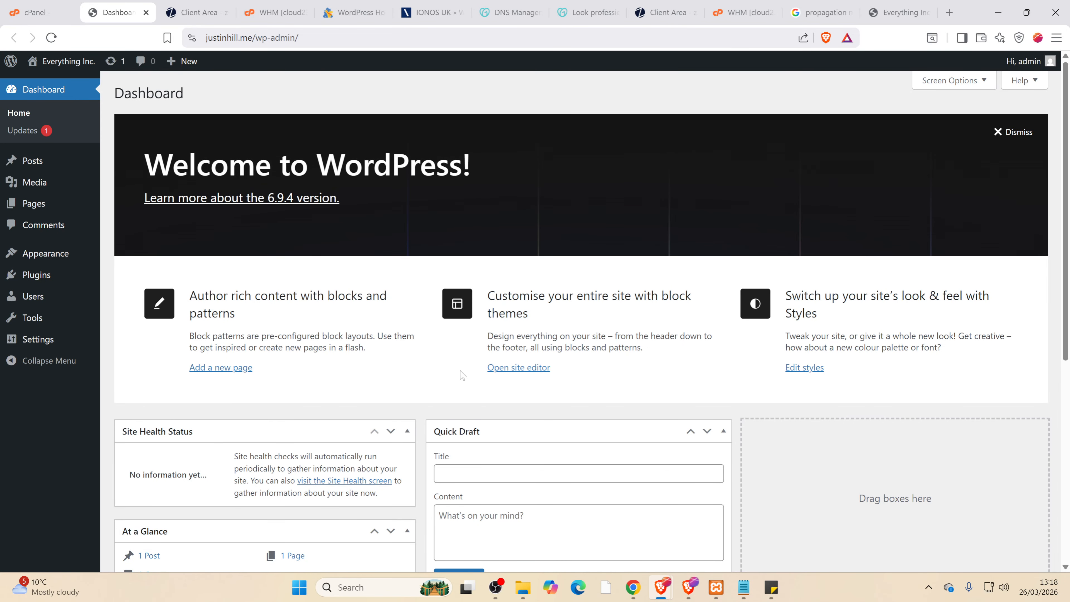
scroll(323, 346, "down", 5)
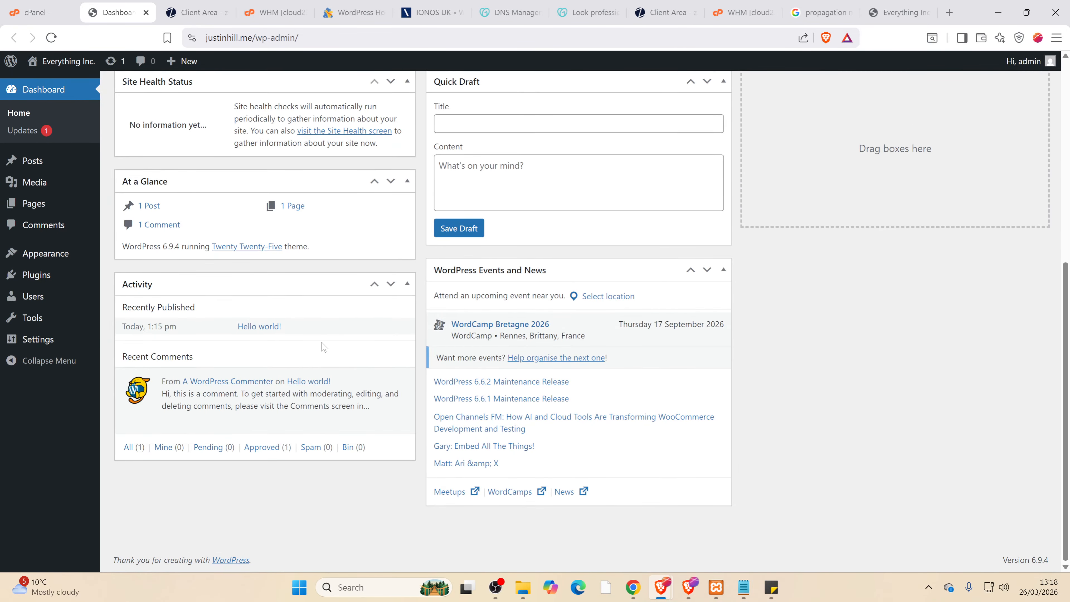
scroll(313, 336, "up", 5)
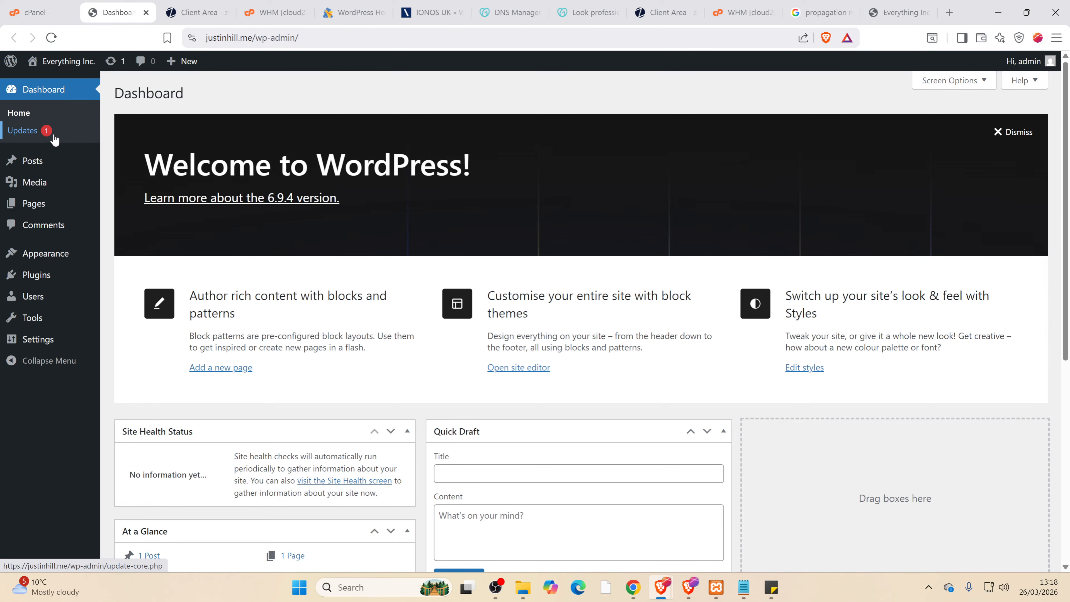
- Install the available en_GB translation updates from Dashboard > Updates
left_click(32, 132)
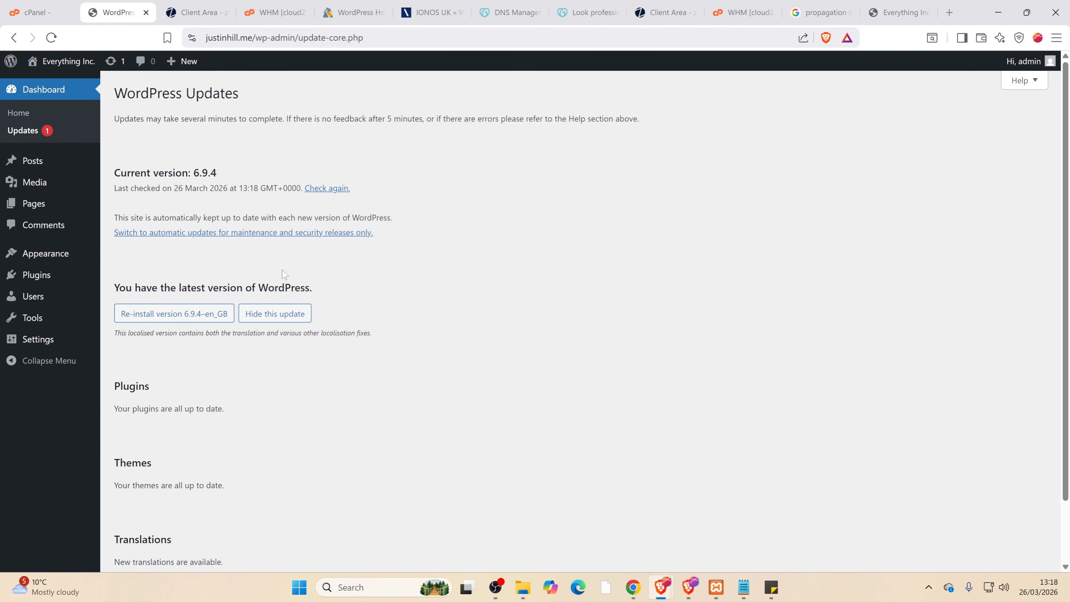
scroll(284, 275, "down", 2)
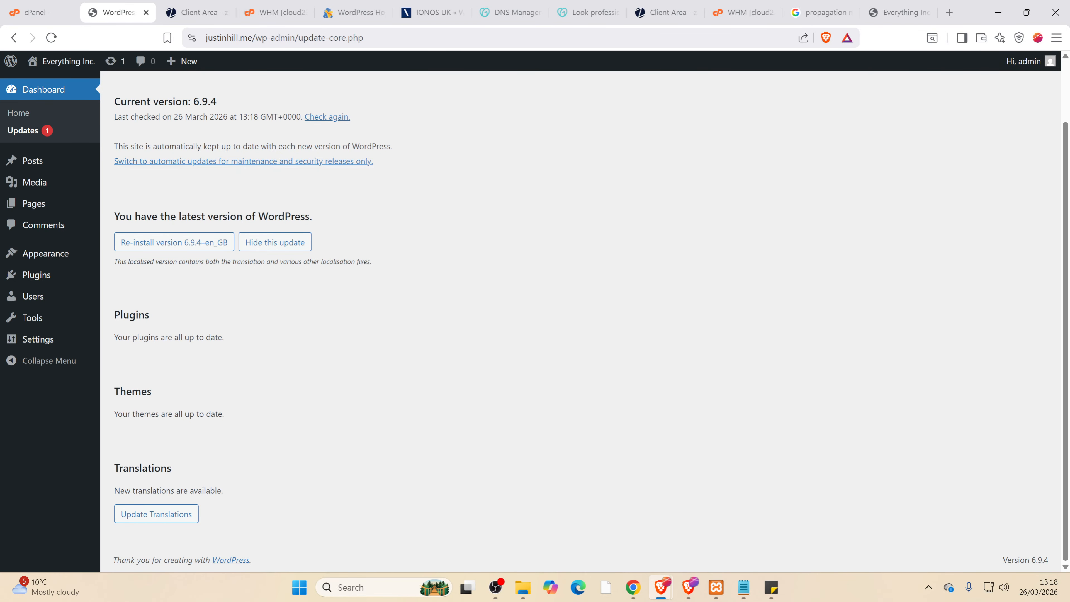
left_click(156, 514)
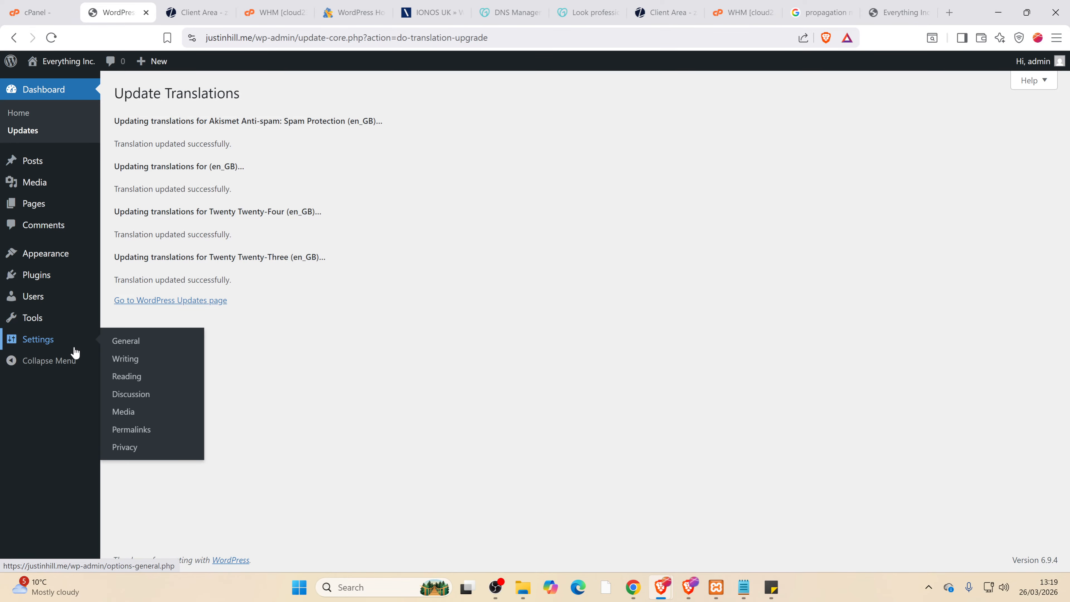
- Open Appearance > Themes, showing Twenty Twenty-Five, Twenty Twenty-Four and Twenty Twenty-Three
left_click(40, 280)
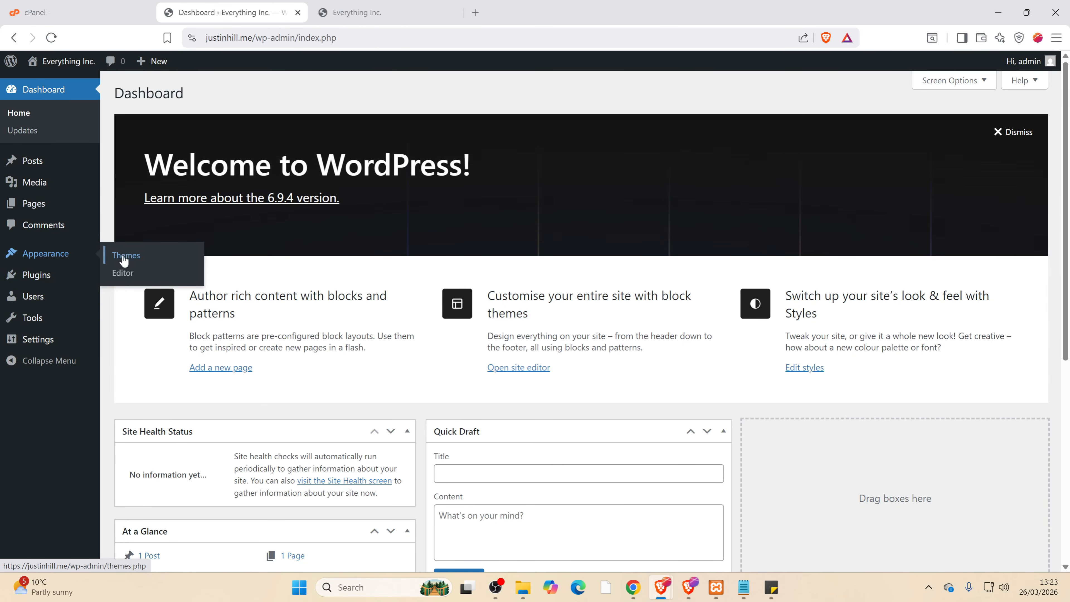
left_click(126, 256)
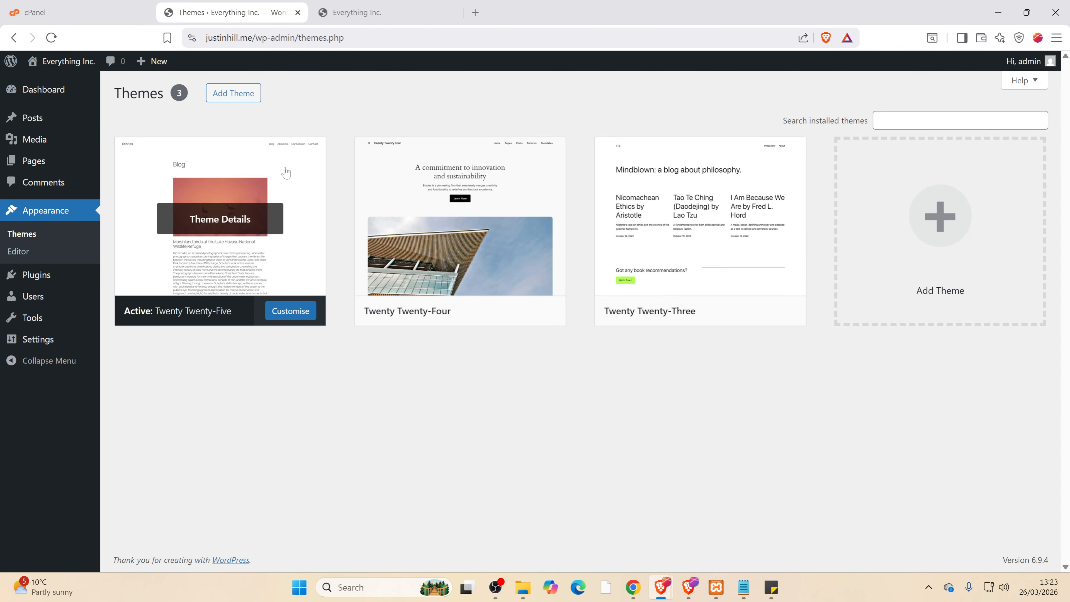
- Install the Astra theme from Add Themes, search 'Astra', then return to the Popular listing
left_click(233, 93)
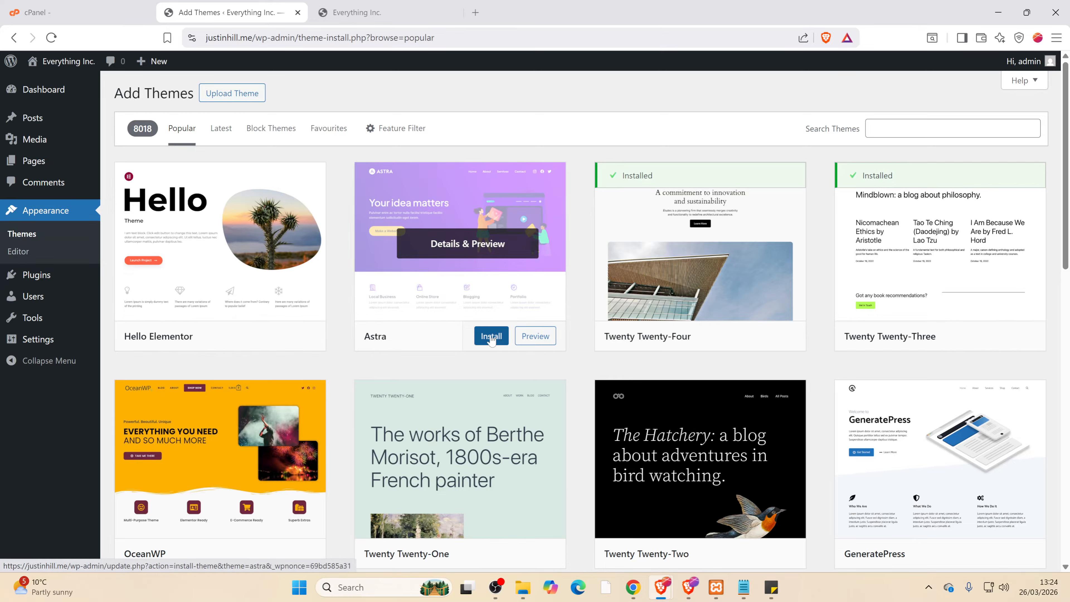
left_click(491, 337)
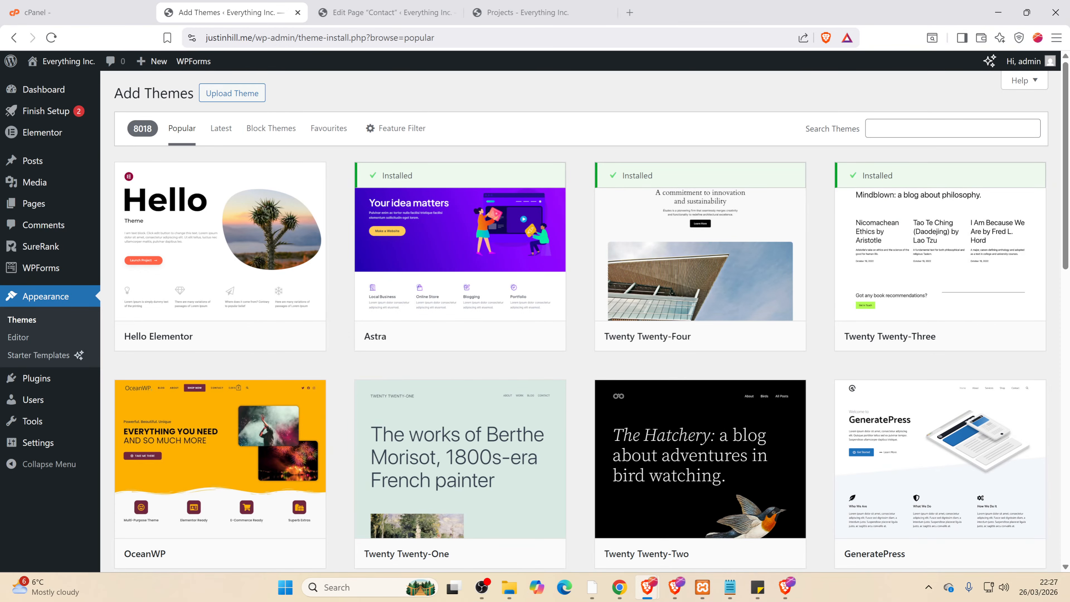
left_click(952, 128)
type("A")
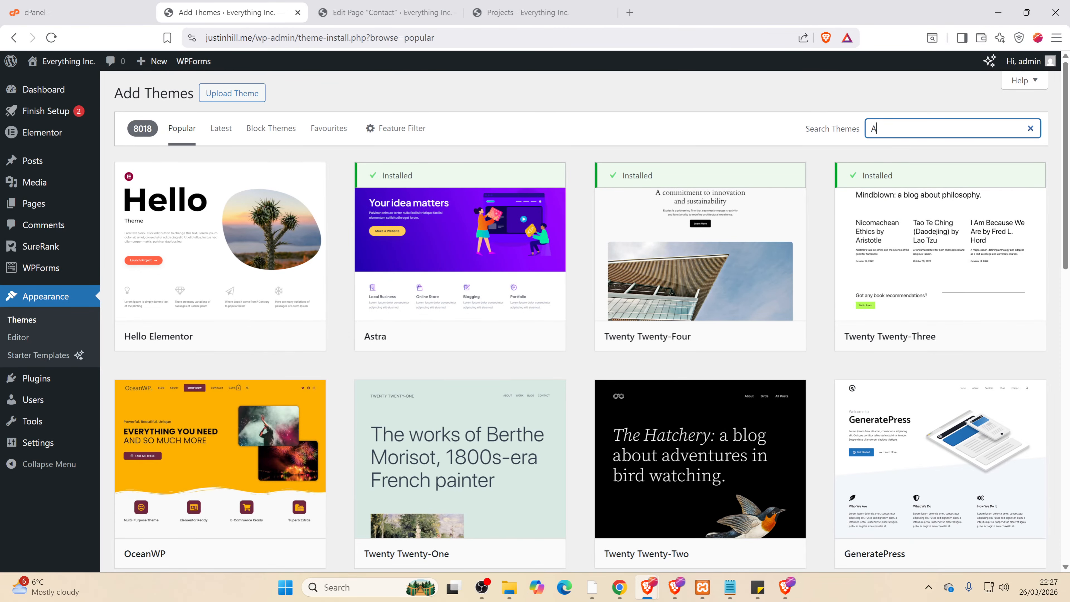
type("stra")
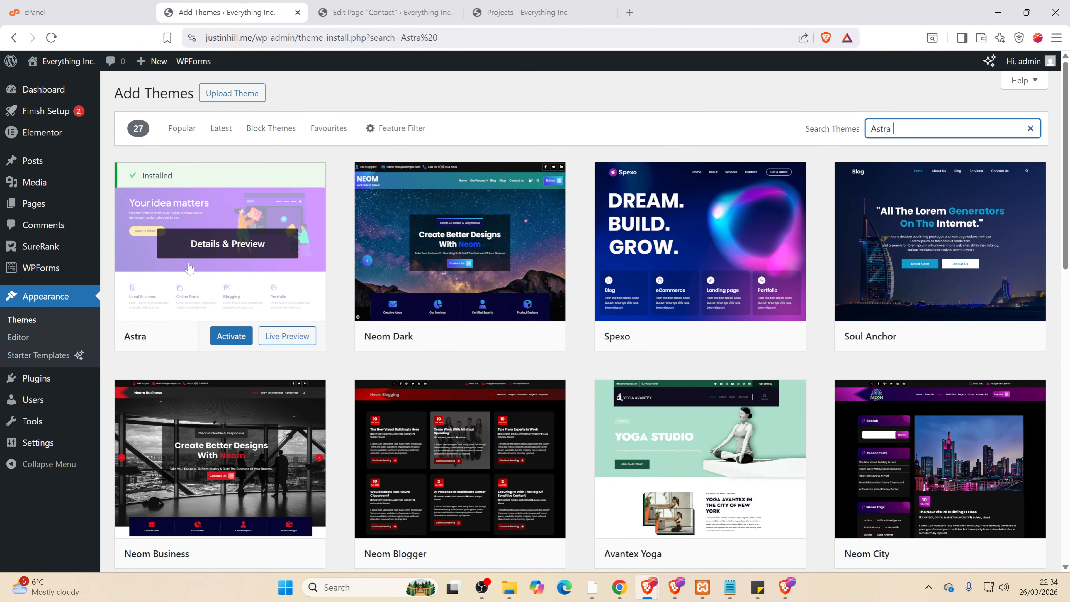
left_click(182, 130)
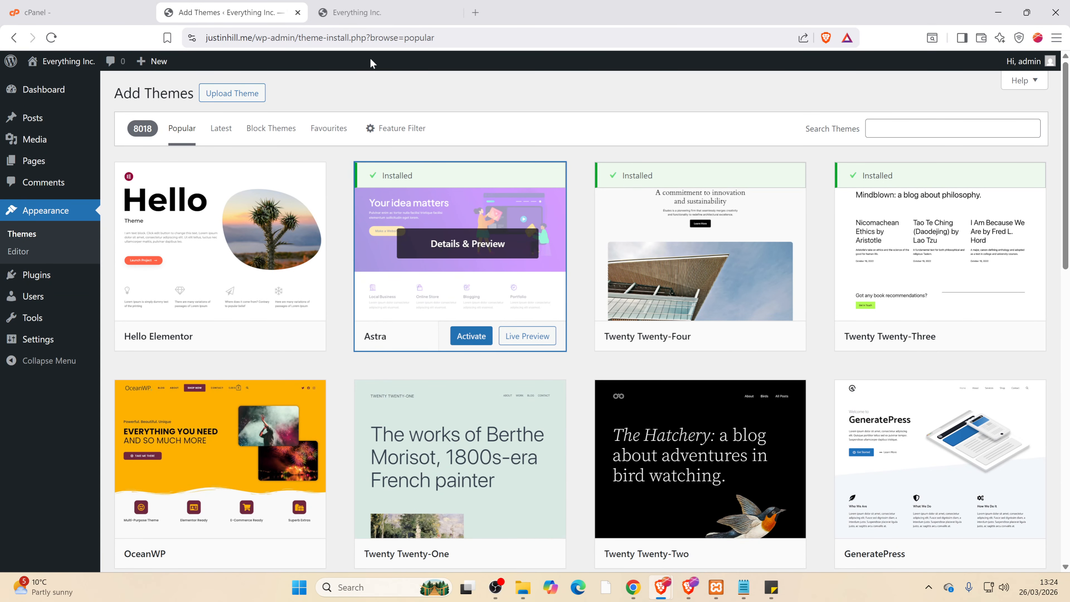
- Reload the live site's Blog front page to see it before the theme change
left_click(365, 13)
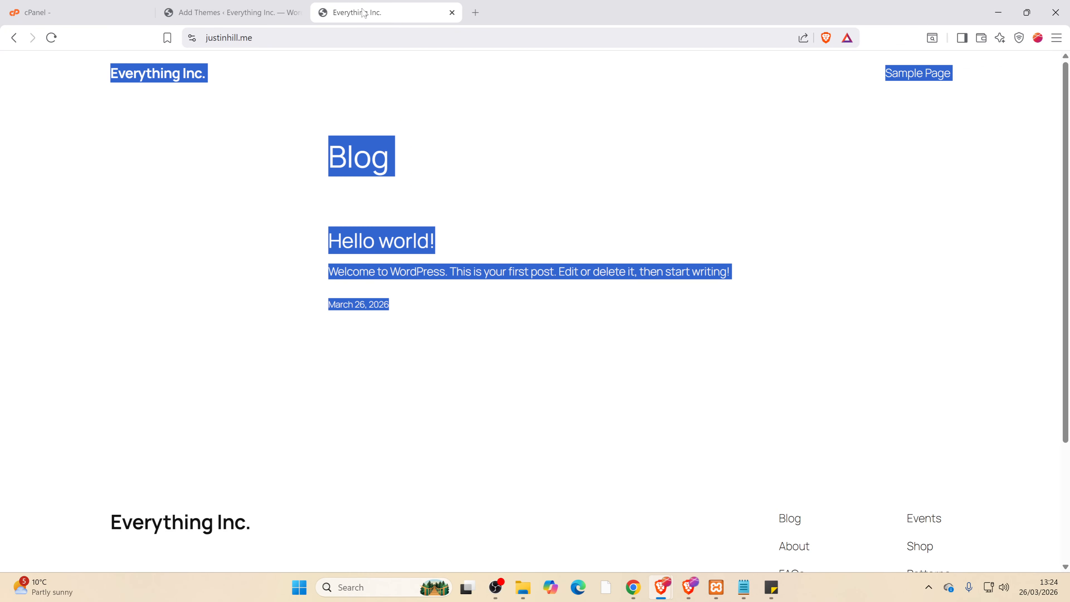
left_click(521, 177)
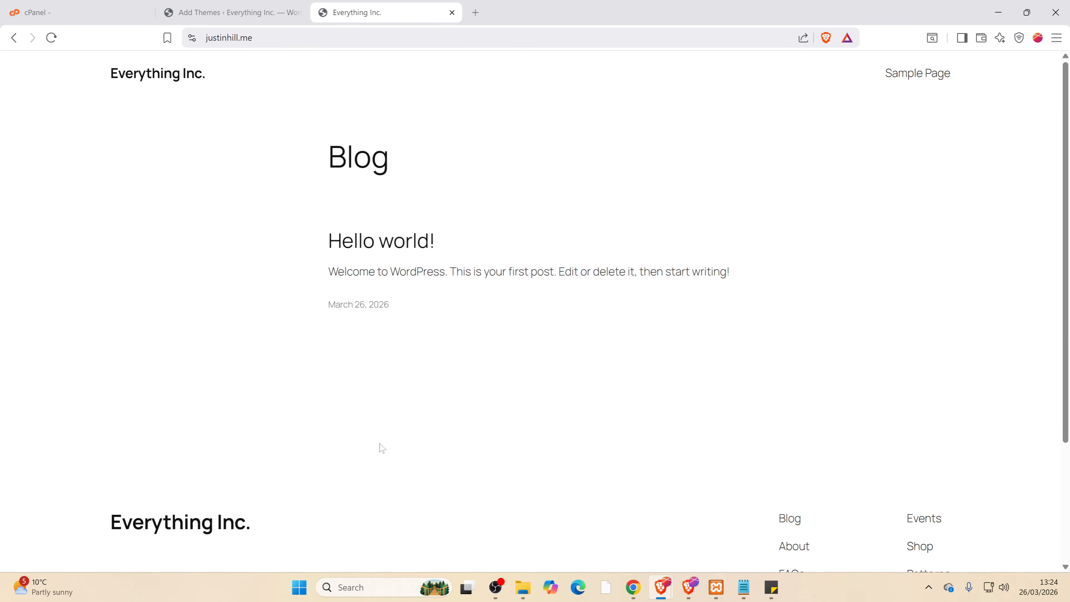
left_click(51, 38)
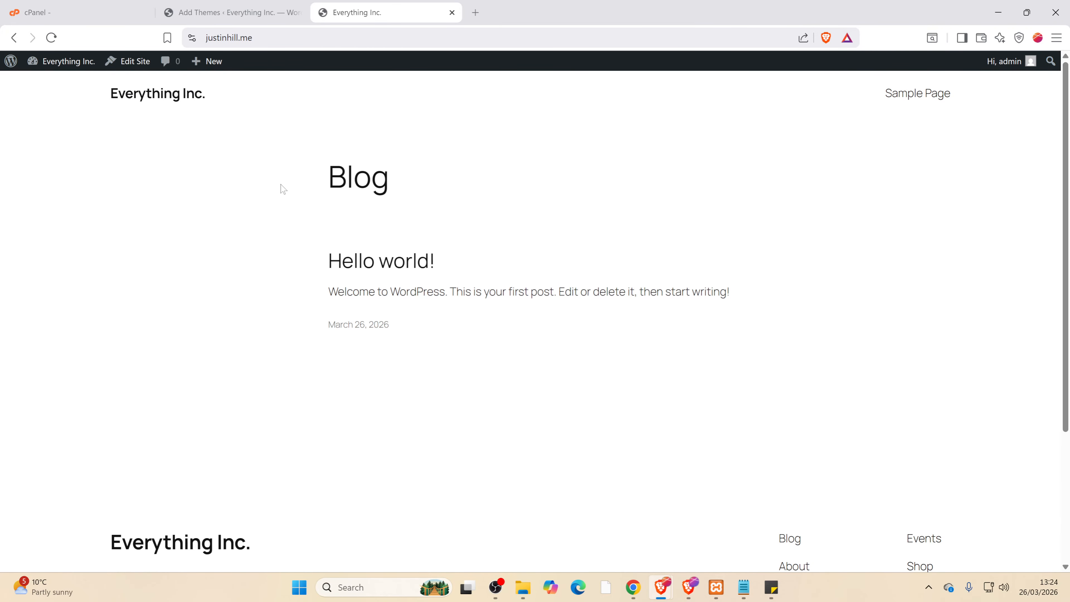
- Activate Astra, then reload the site and view Sample Page in Astra's layout
left_click(230, 17)
left_click(469, 336)
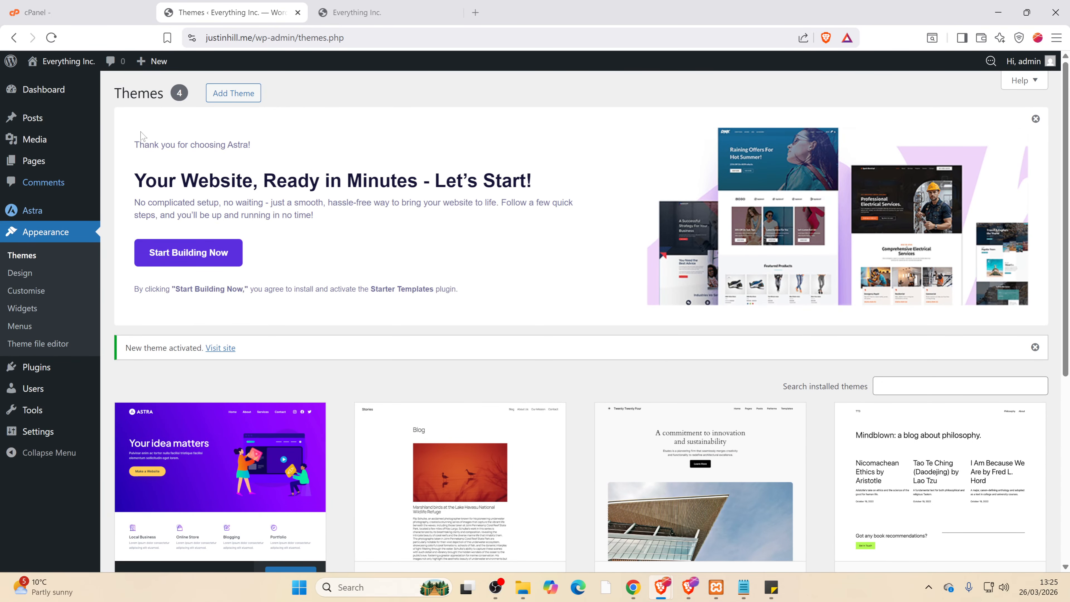
left_click(366, 13)
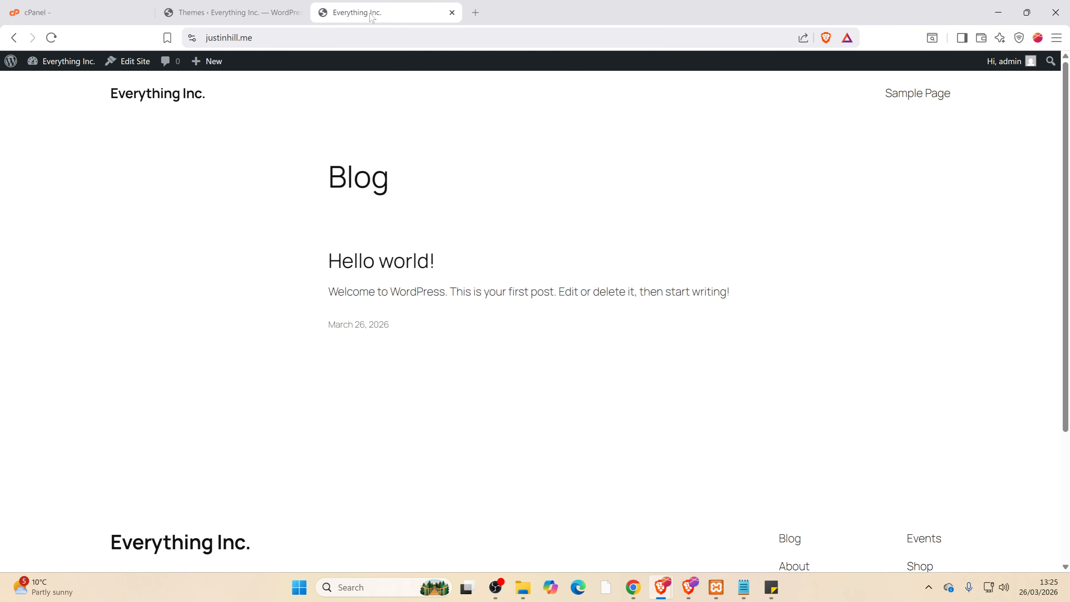
left_click(53, 40)
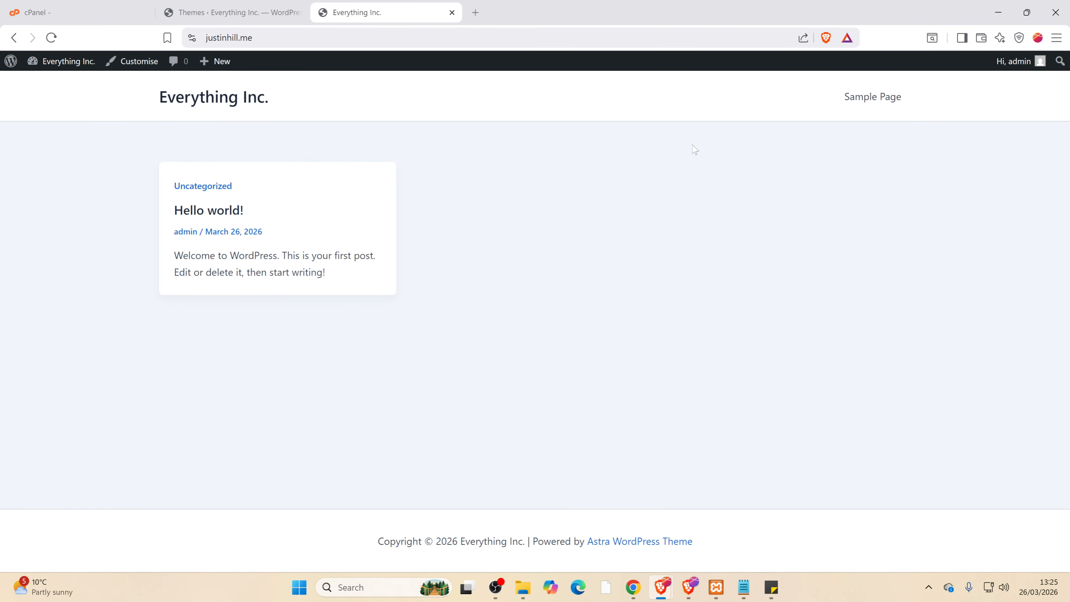
left_click(870, 98)
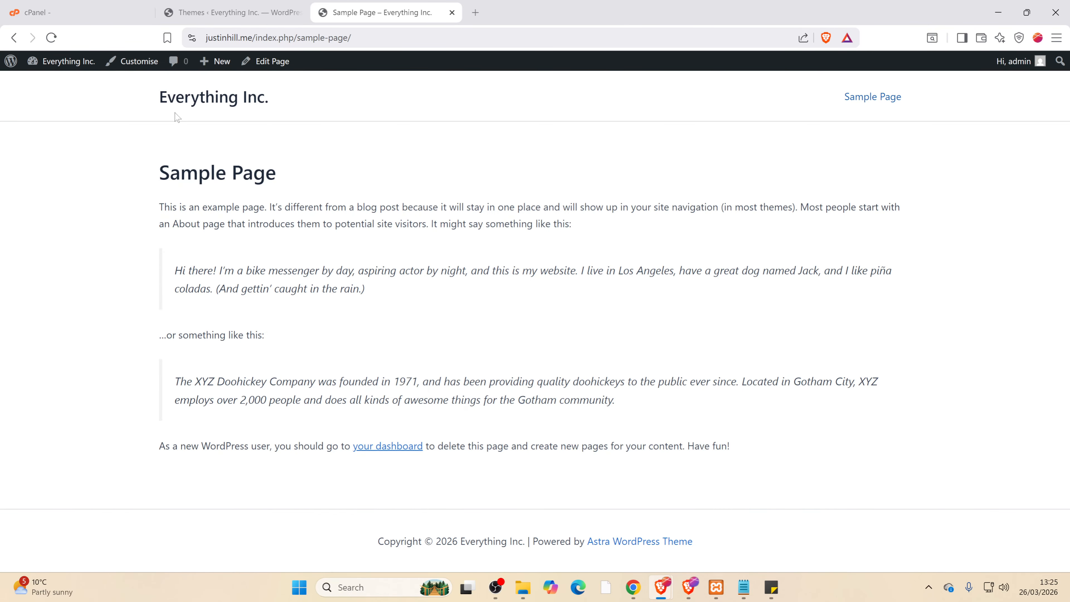
left_click(219, 16)
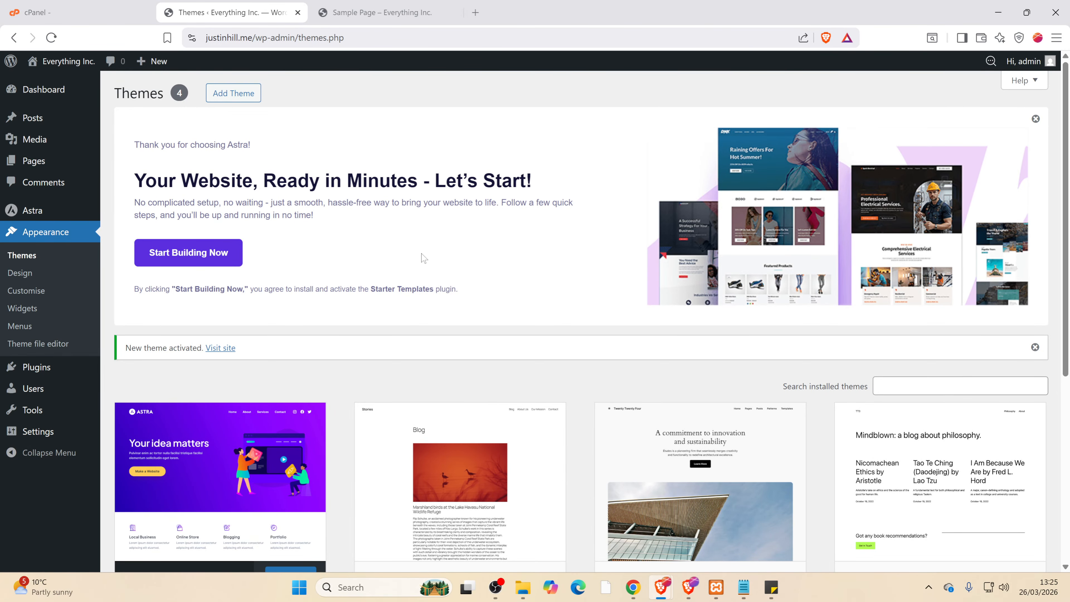
scroll(322, 260, "down", 3)
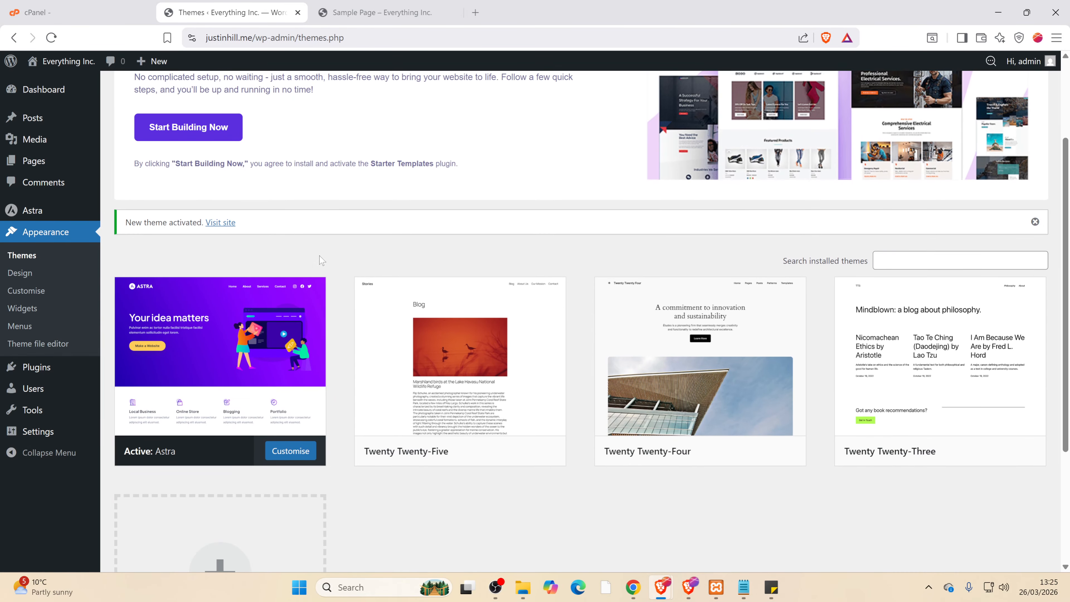
scroll(173, 333, "down", 3)
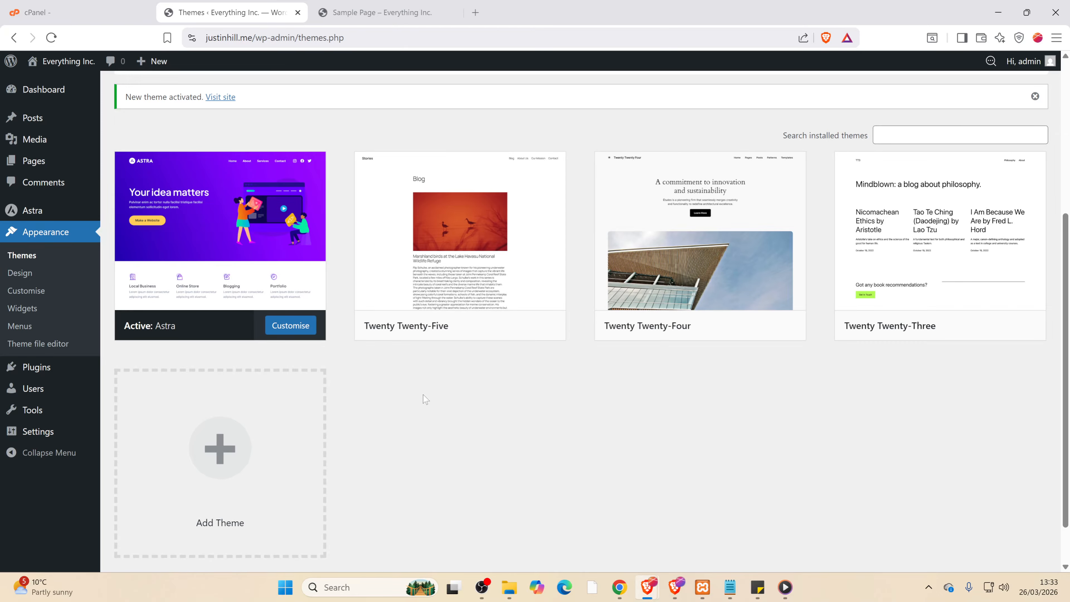
mouse_move(405, 311)
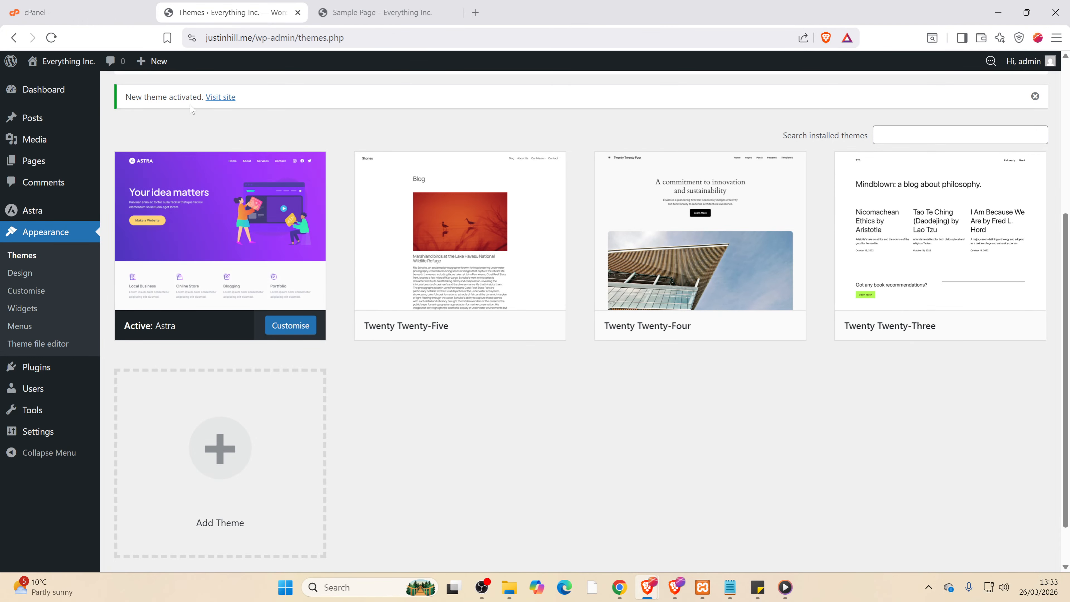
left_click(377, 14)
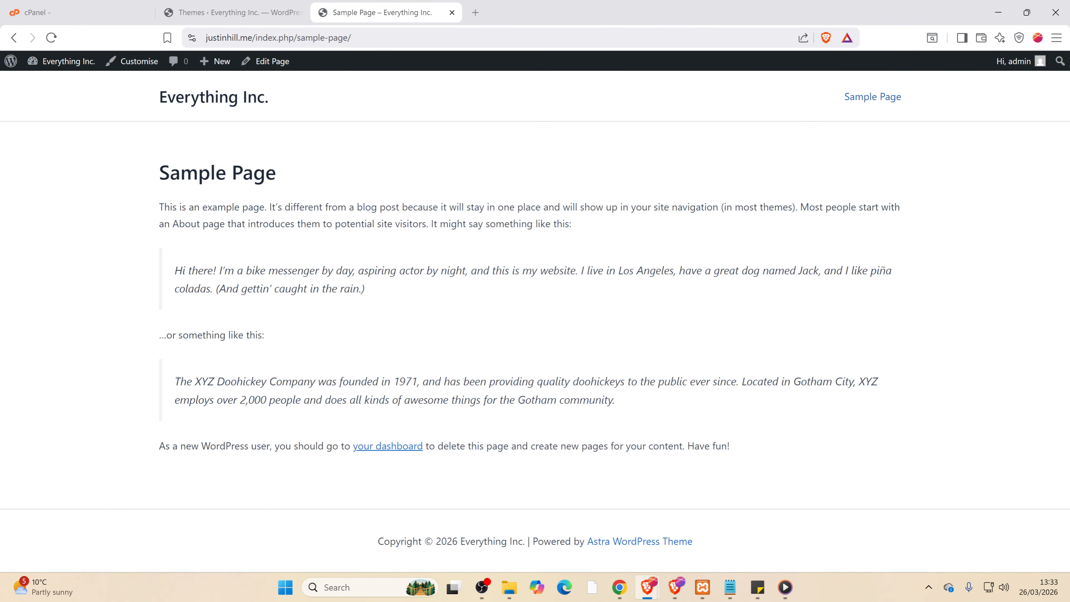
left_click(214, 98)
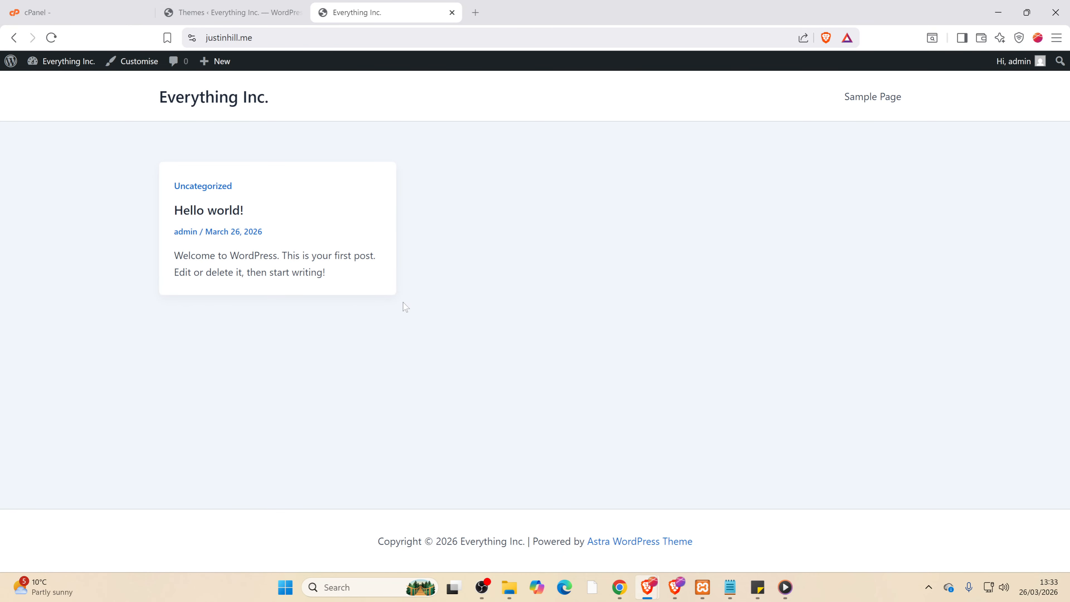
left_click(205, 14)
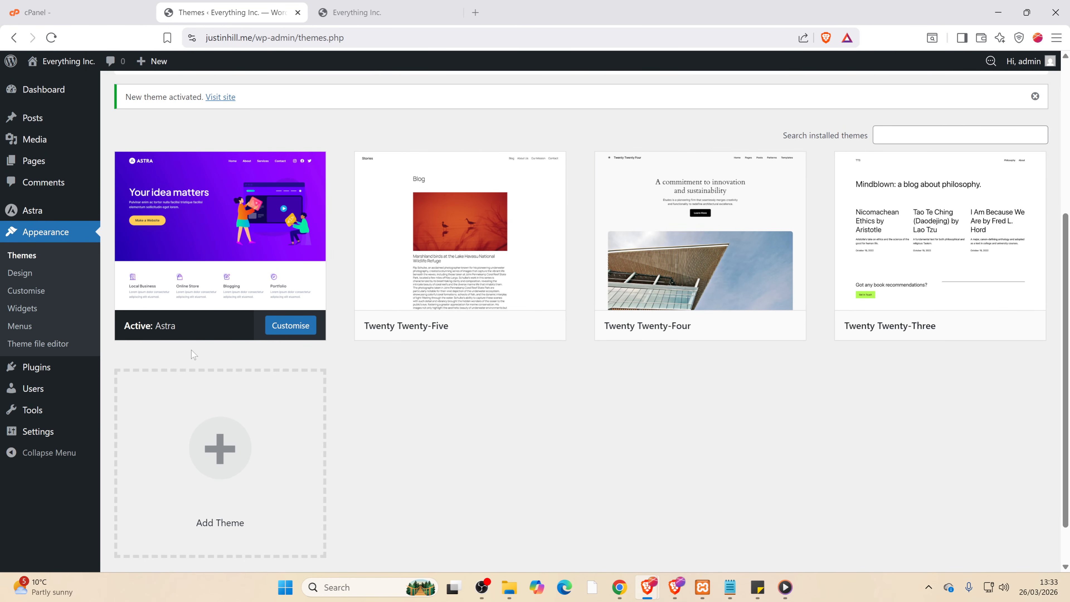
- Open Installed Plugins, listing inactive Akismet Anti-spam and Hello Dolly
left_click(39, 371)
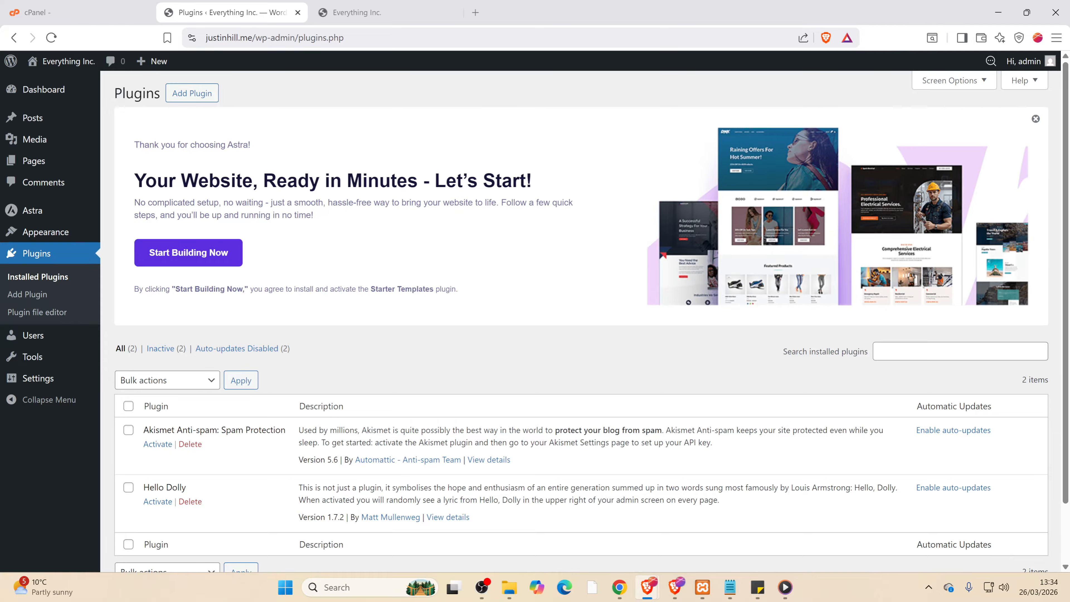
- Launch Astra's guided setup and skip the user-details form
left_click(209, 258)
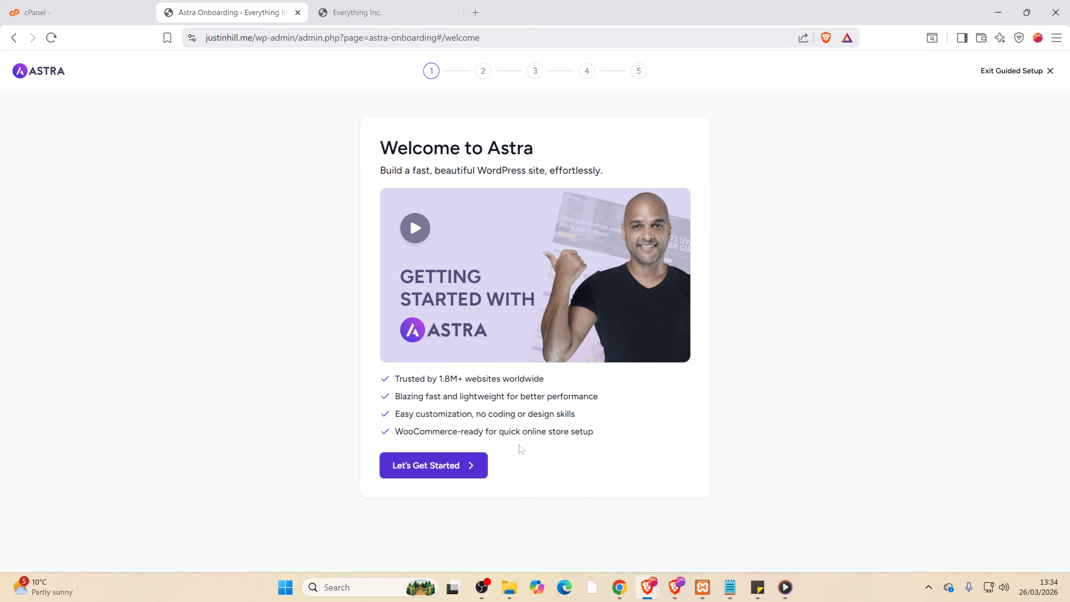
left_click(438, 466)
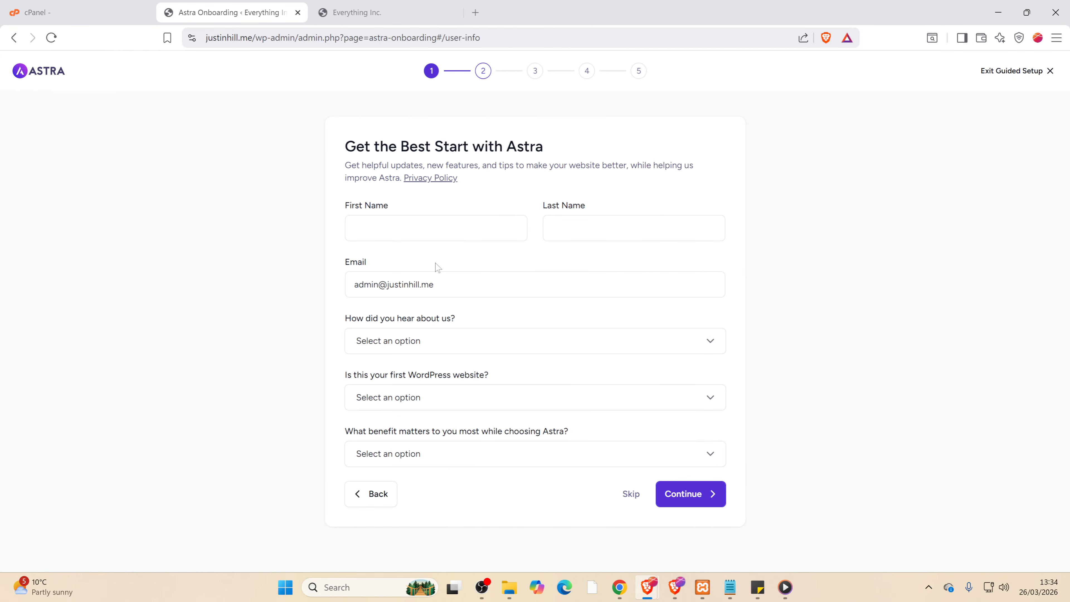
left_click(421, 236)
left_click(632, 494)
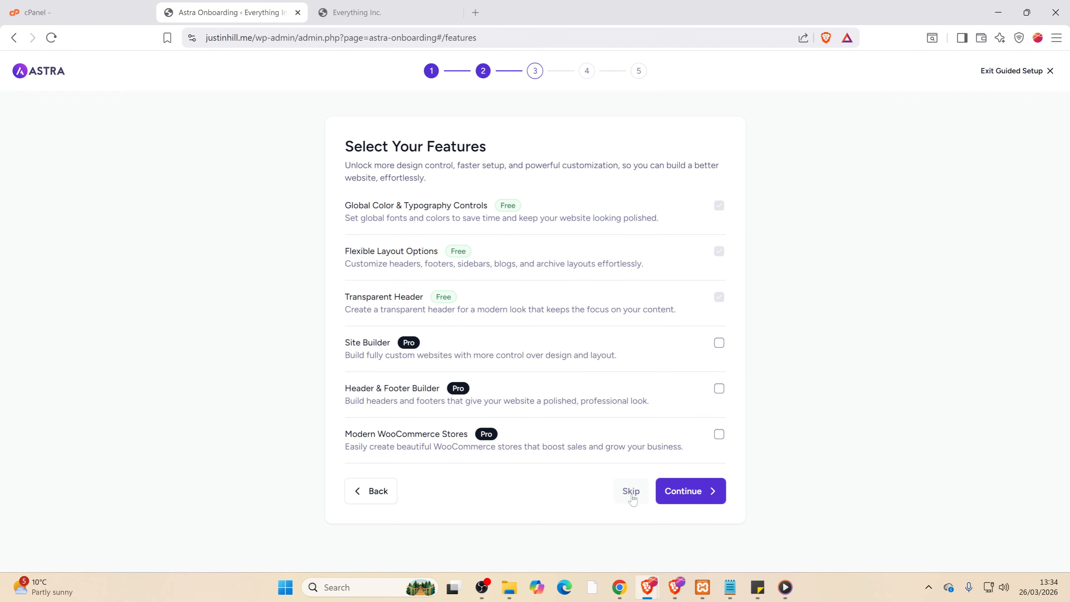
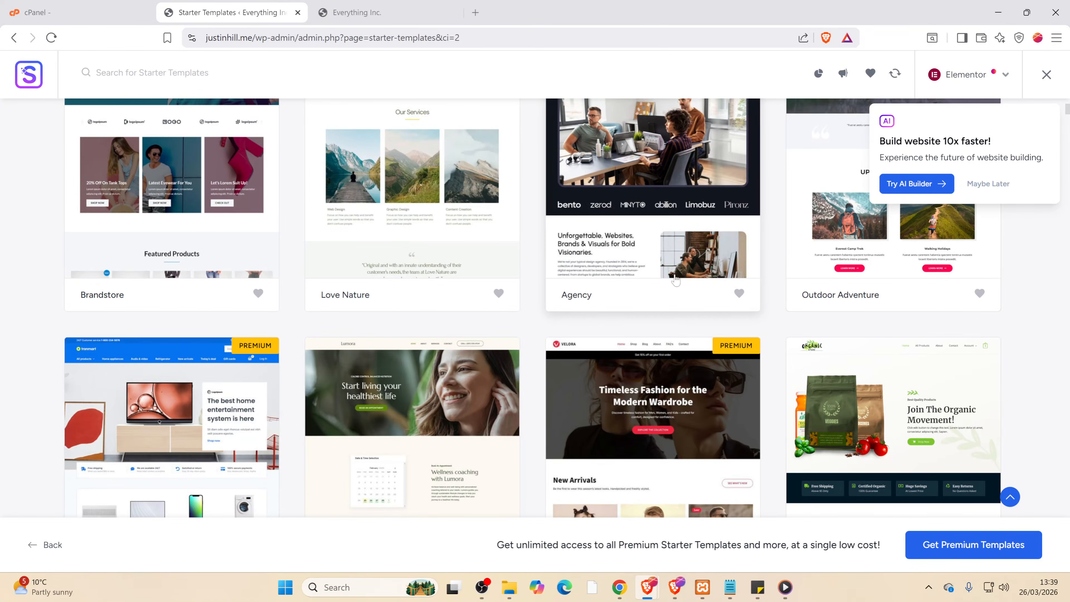
- Scroll the Starter Templates gallery back to the top to show the website-type search
scroll(675, 281, "up", 6)
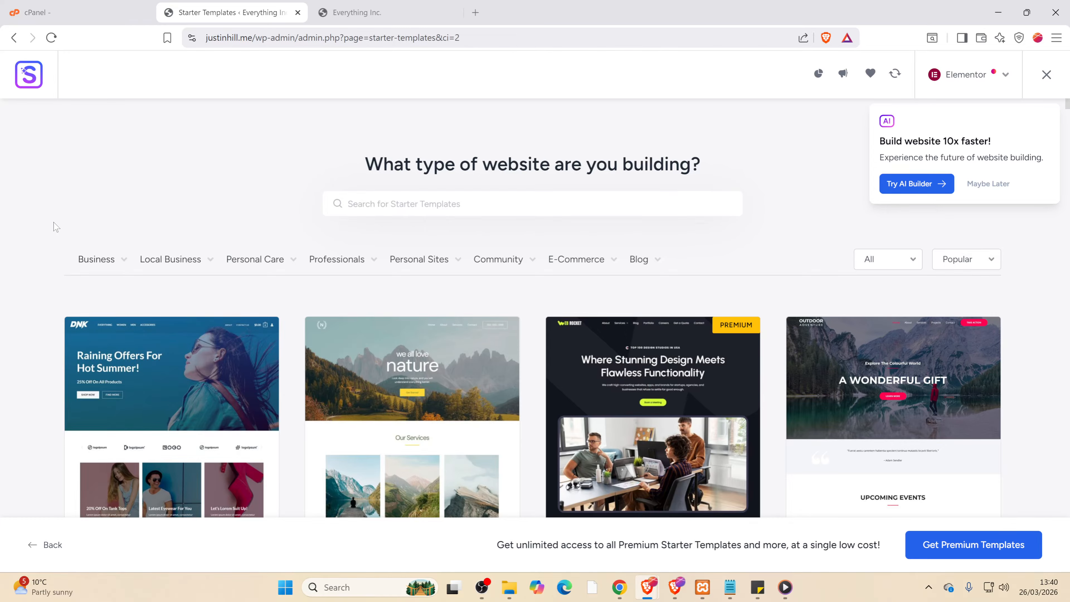
- Filter the starter templates to the Business > Agency category and scroll through the designs
mouse_move(100, 266)
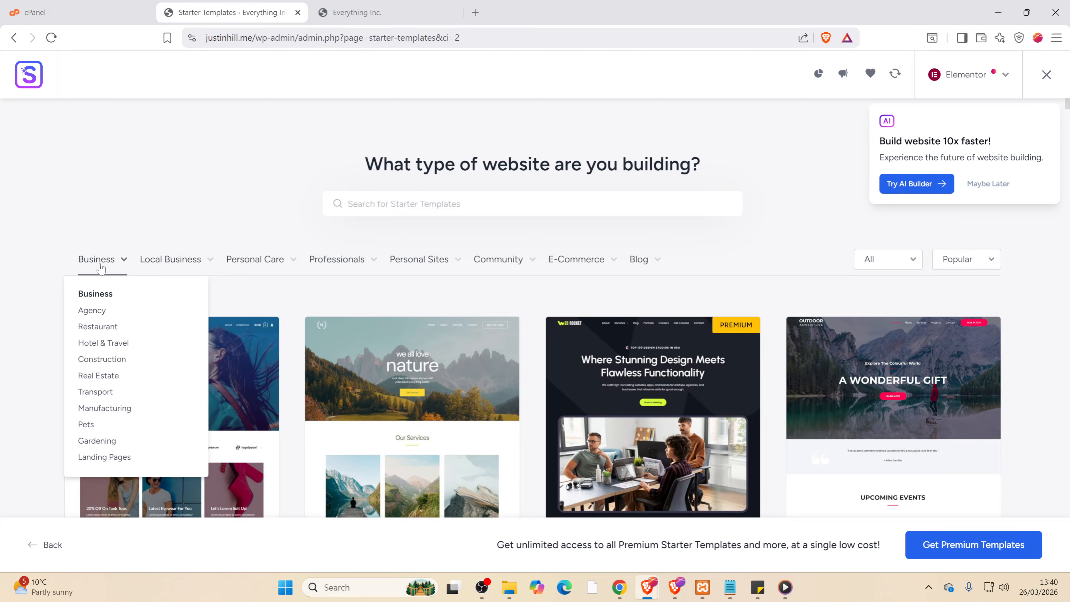
mouse_move(338, 266)
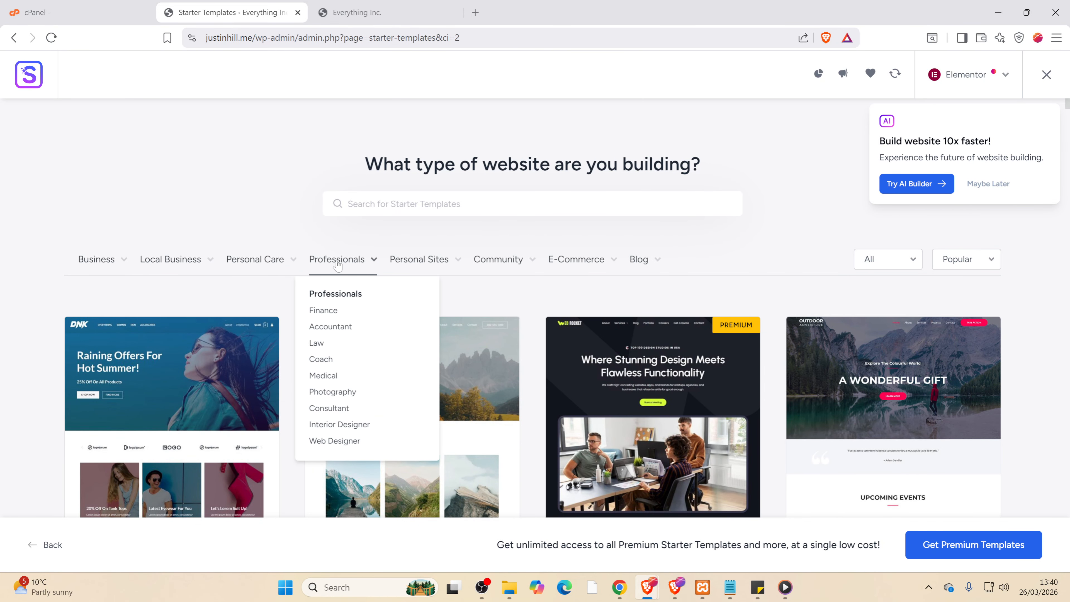
mouse_move(556, 268)
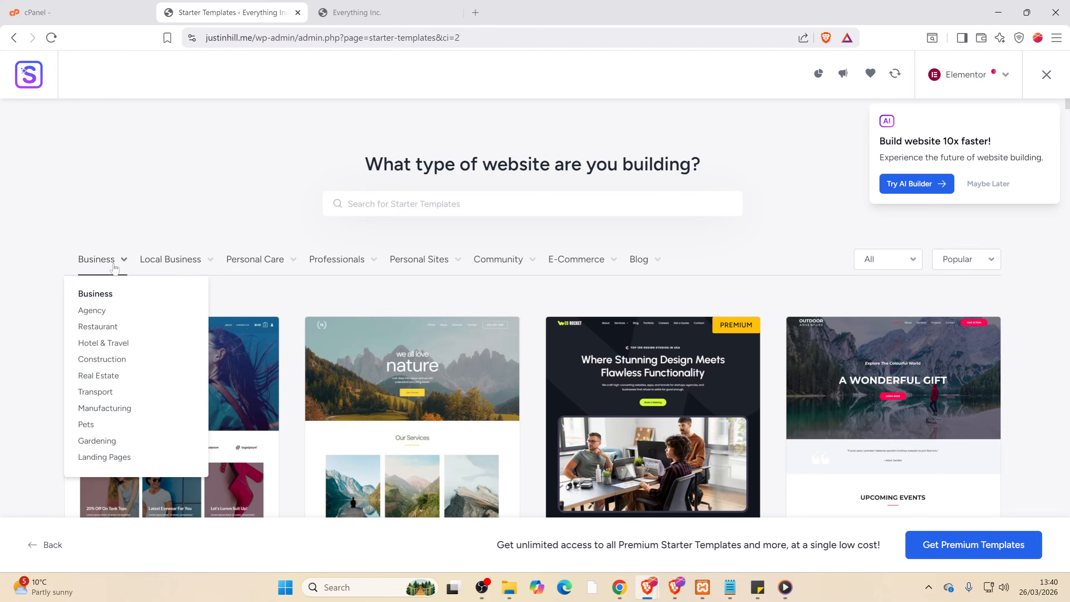
left_click(92, 311)
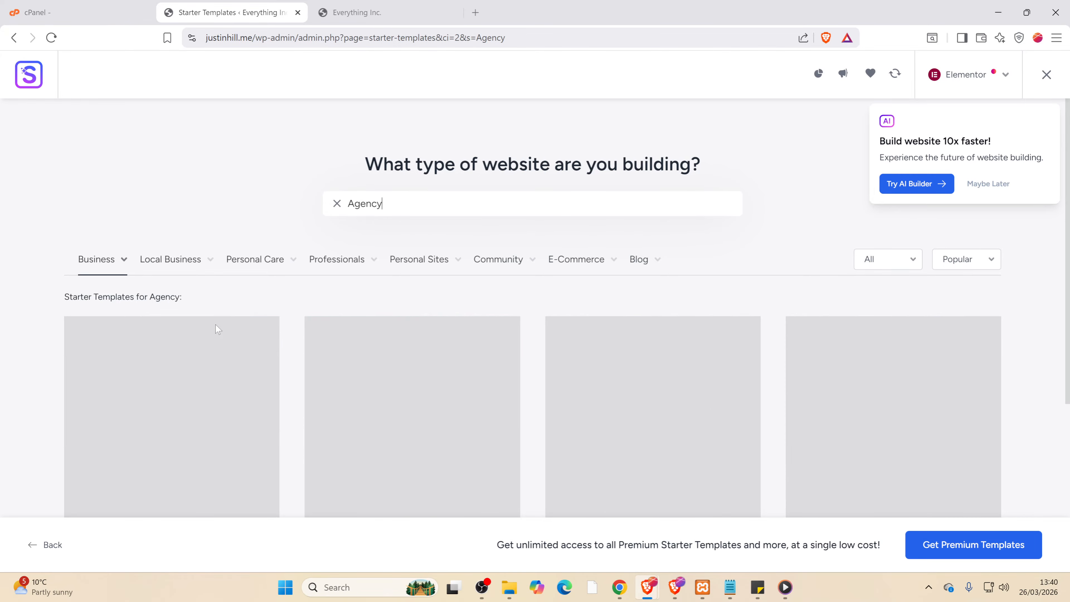
scroll(244, 329, "down", 3)
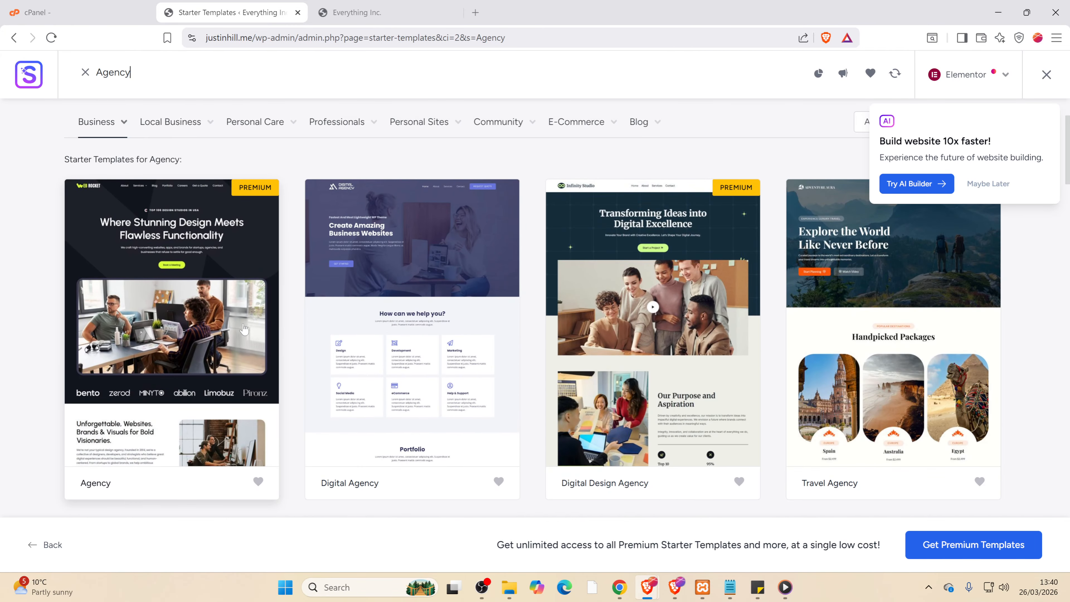
scroll(228, 331, "down", 1)
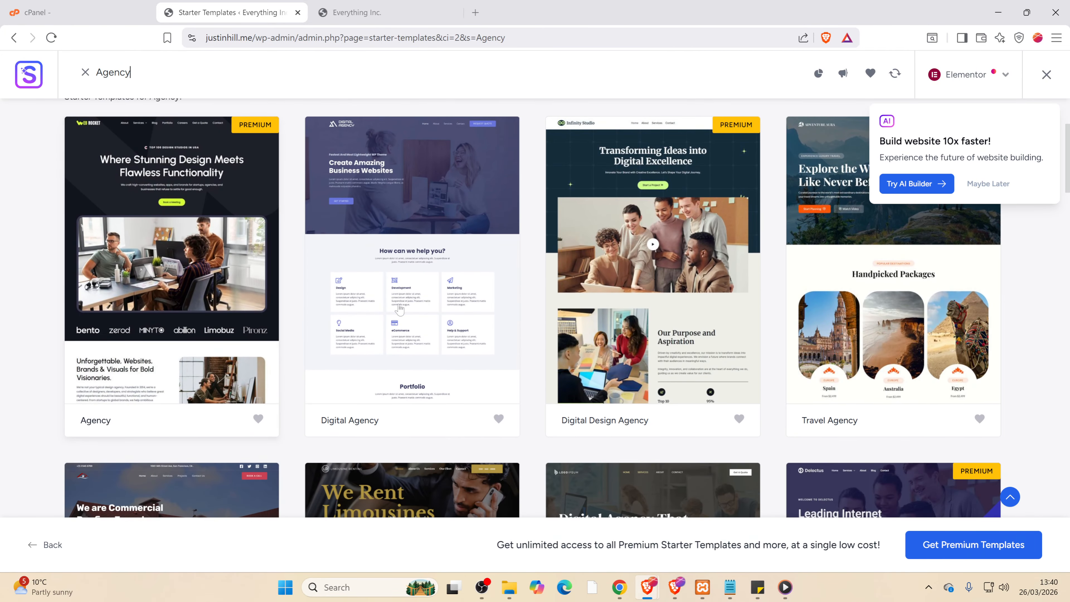
scroll(413, 304, "down", 5)
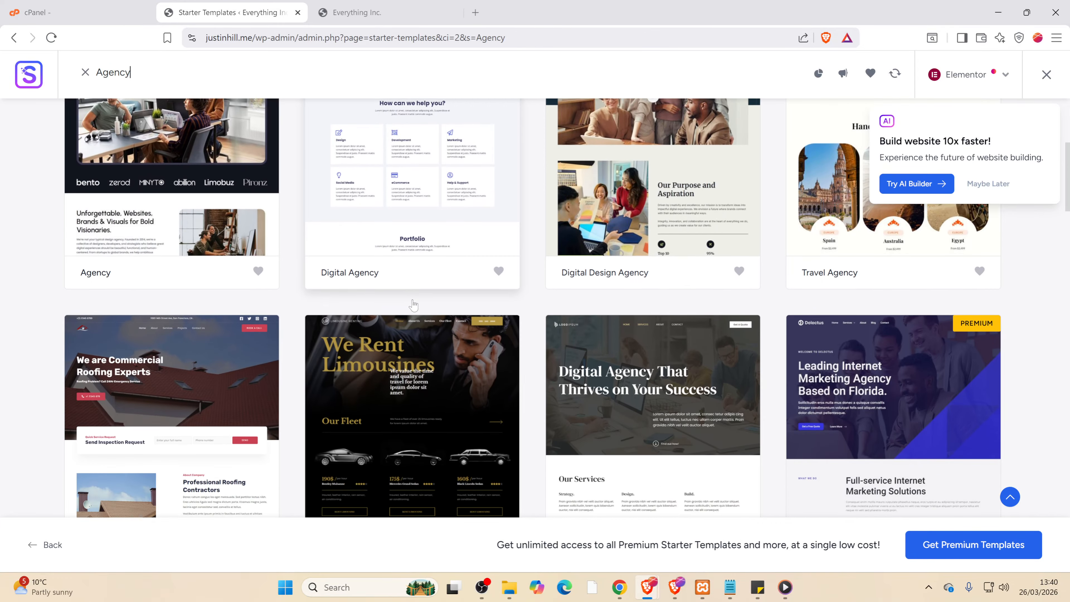
scroll(414, 305, "down", 10)
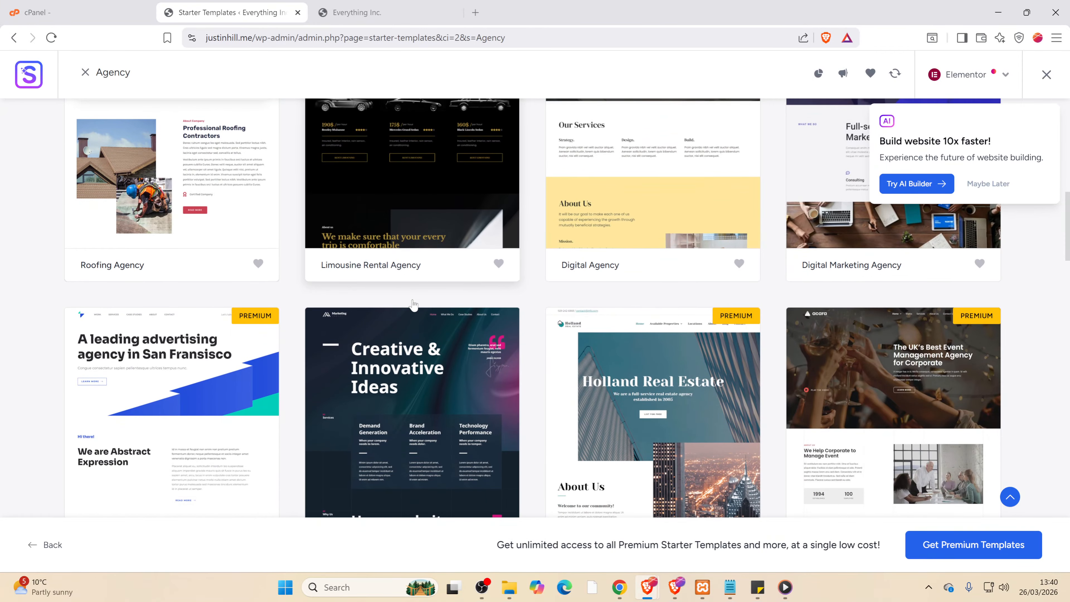
scroll(413, 305, "down", 5)
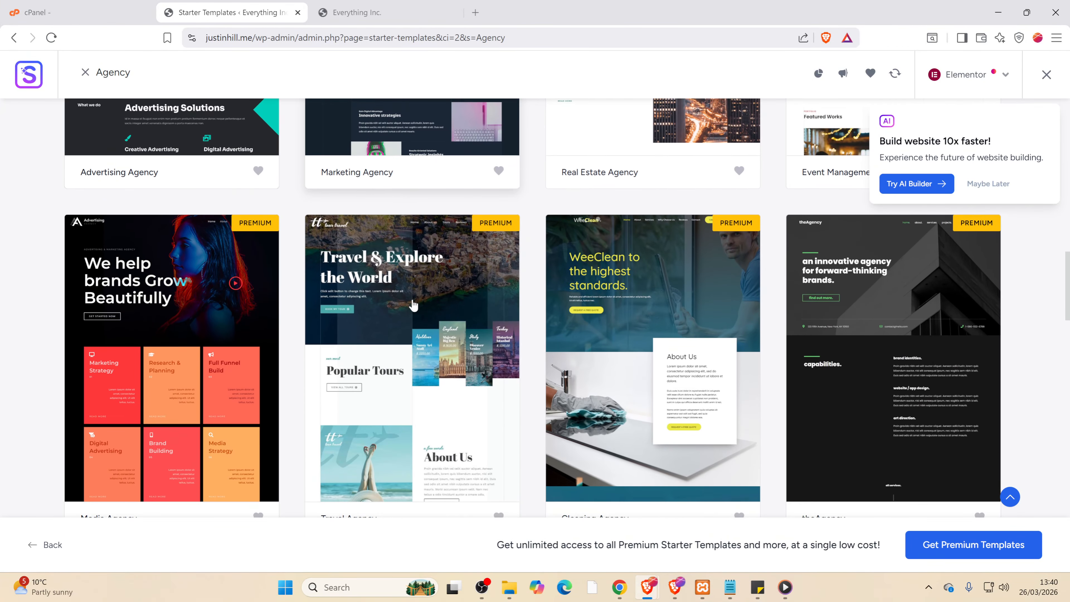
scroll(413, 303, "up", 3)
scroll(412, 298, "up", 15)
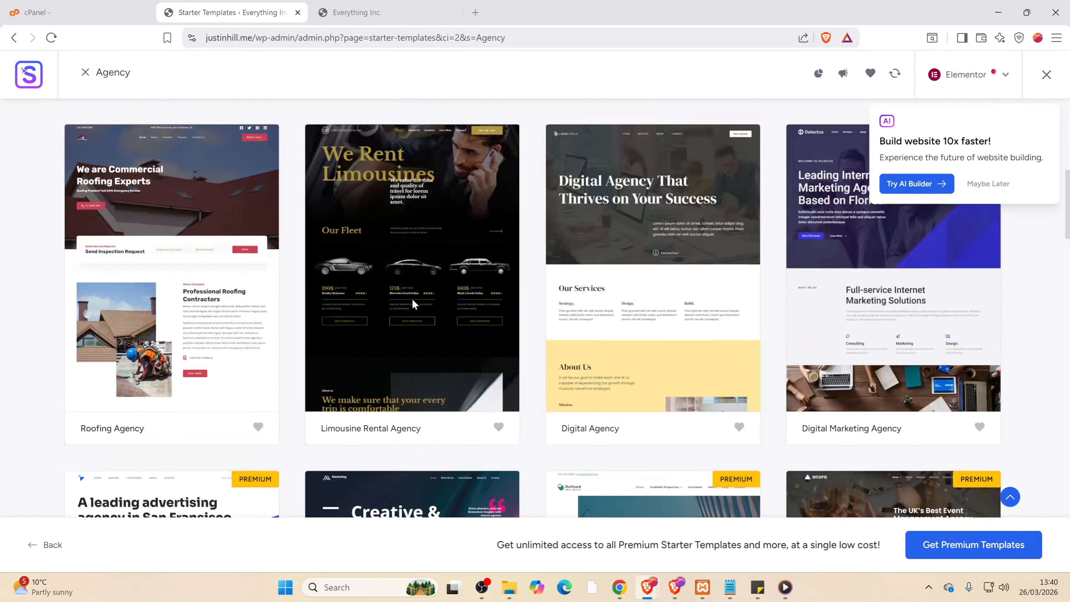
- Switch to Local Business > Transport and browse the cargo, scooter, limousine and courier templates
mouse_move(209, 272)
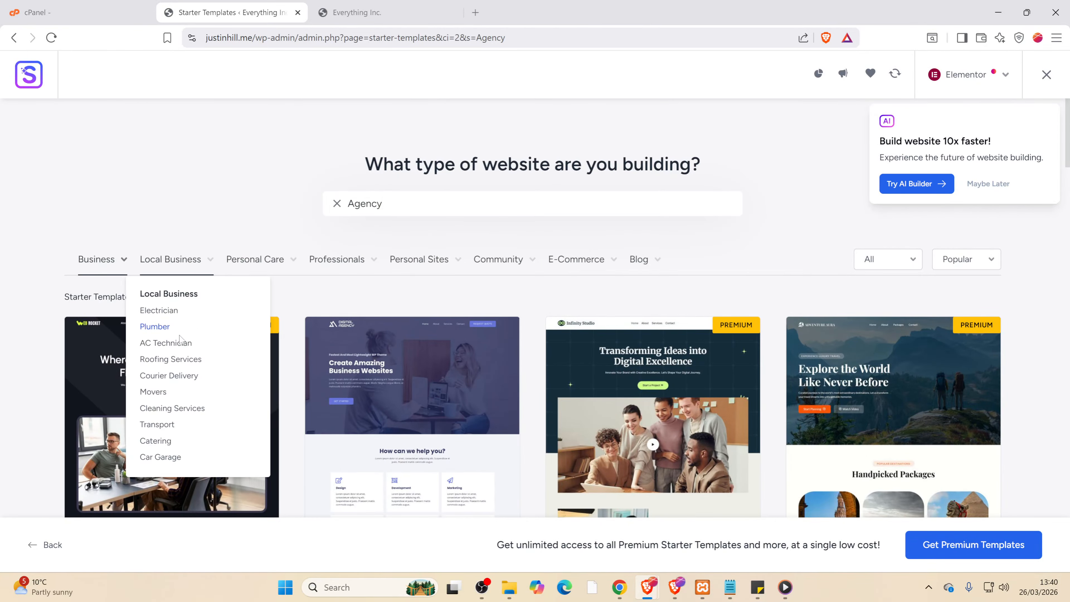
left_click(156, 424)
scroll(387, 392, "down", 5)
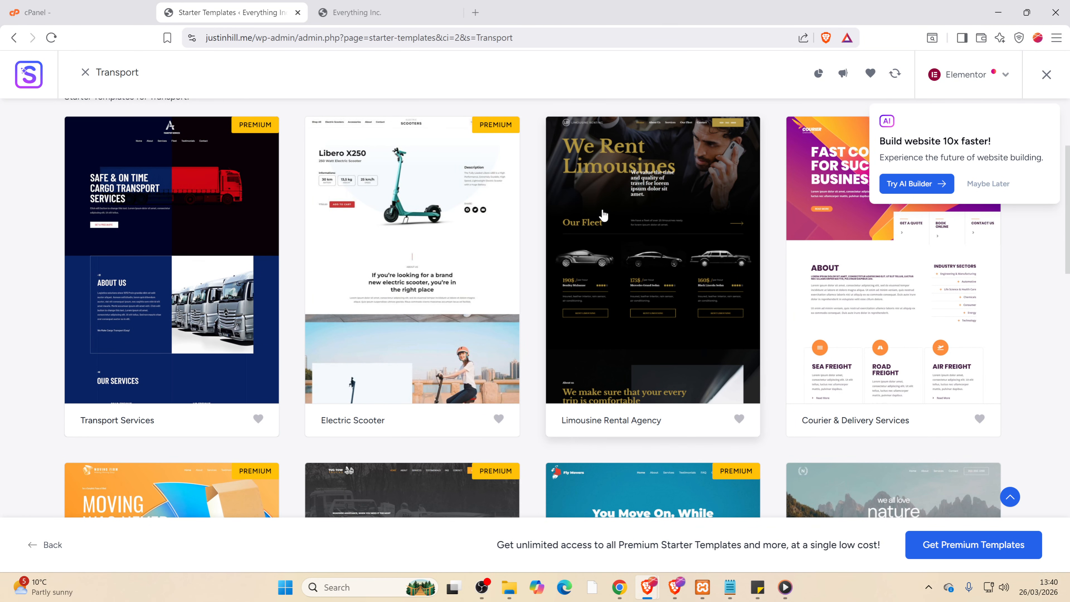
scroll(683, 306, "down", 5)
scroll(667, 311, "up", 6)
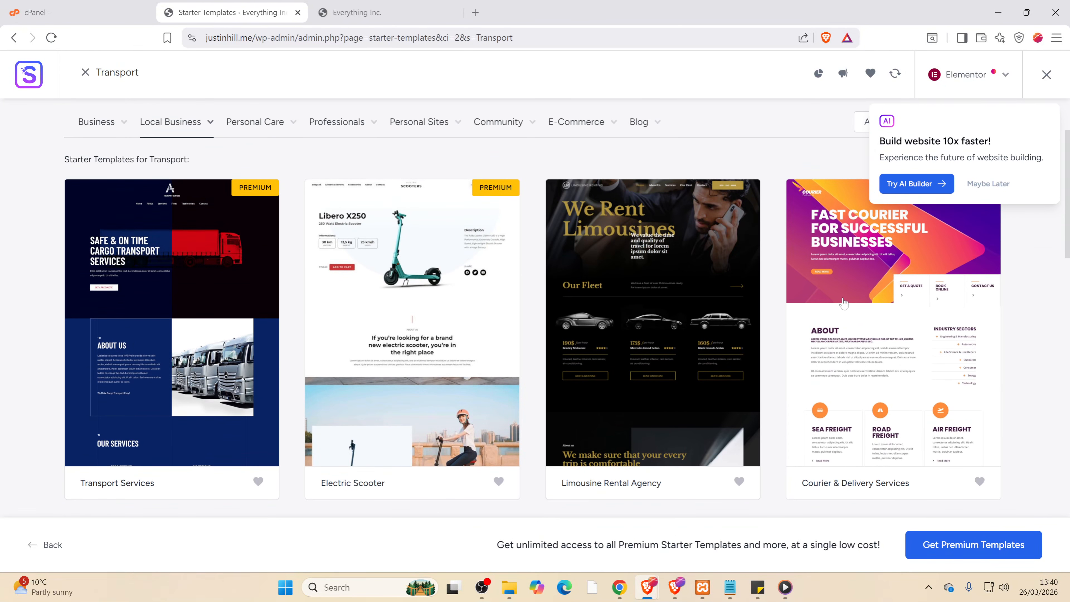
scroll(836, 404, "down", 8)
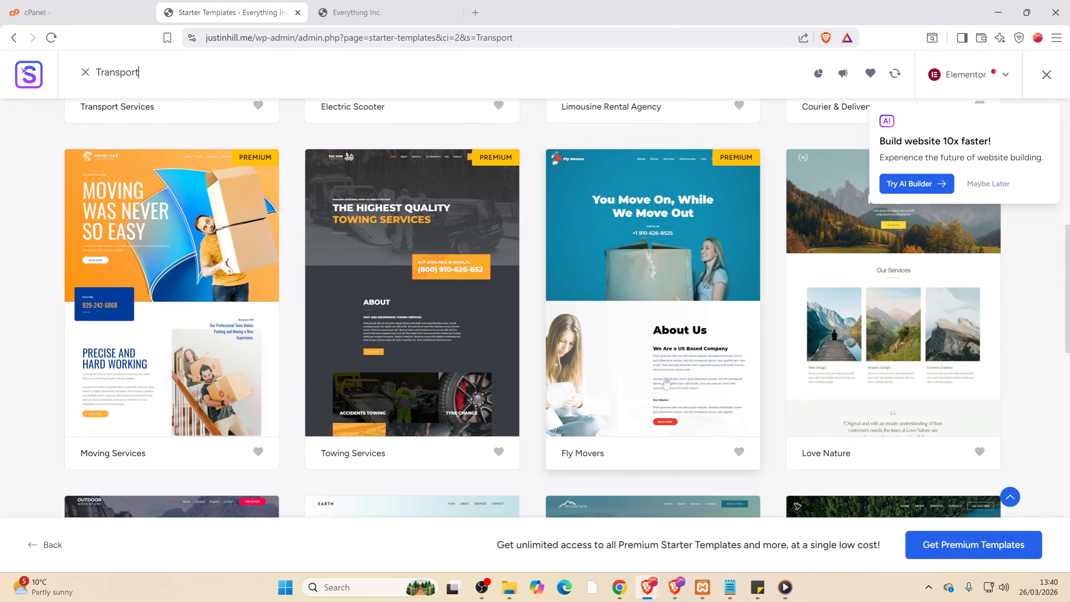
scroll(499, 378, "down", 7)
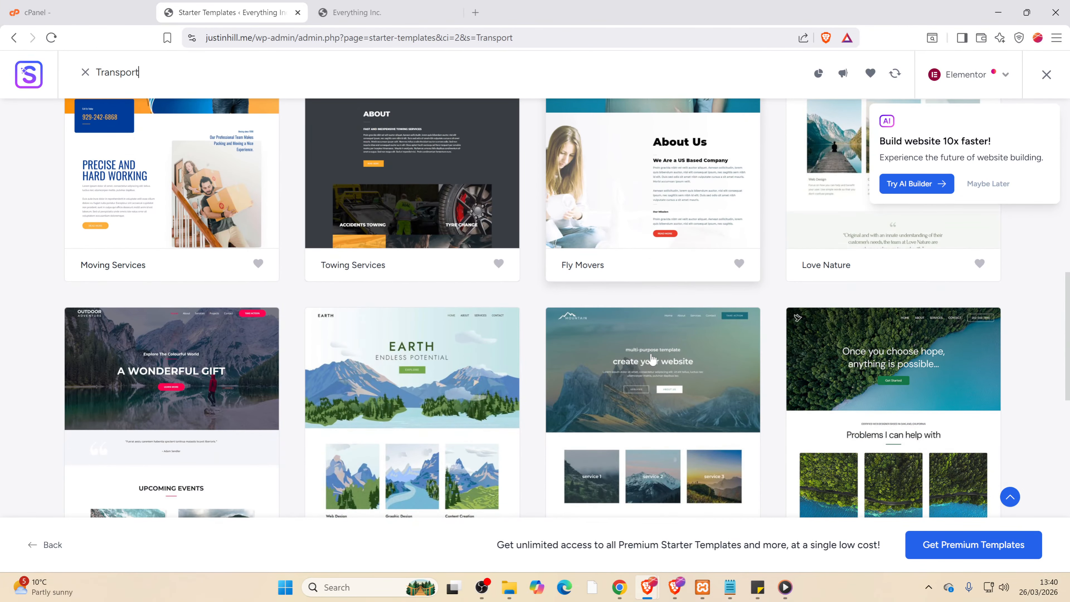
scroll(652, 360, "down", 1)
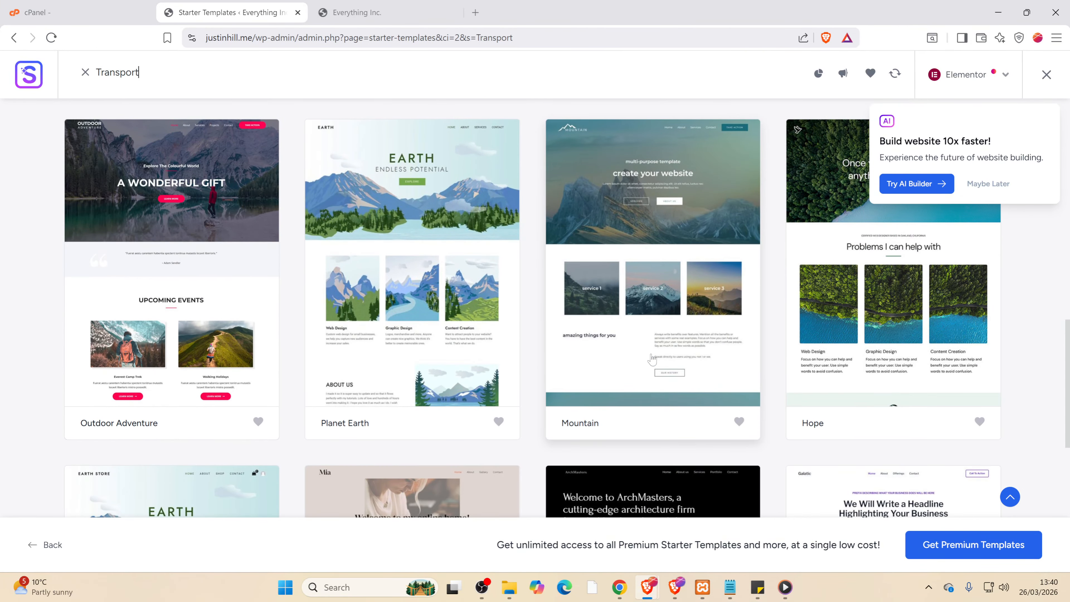
scroll(651, 359, "down", 4)
scroll(651, 359, "down", 6)
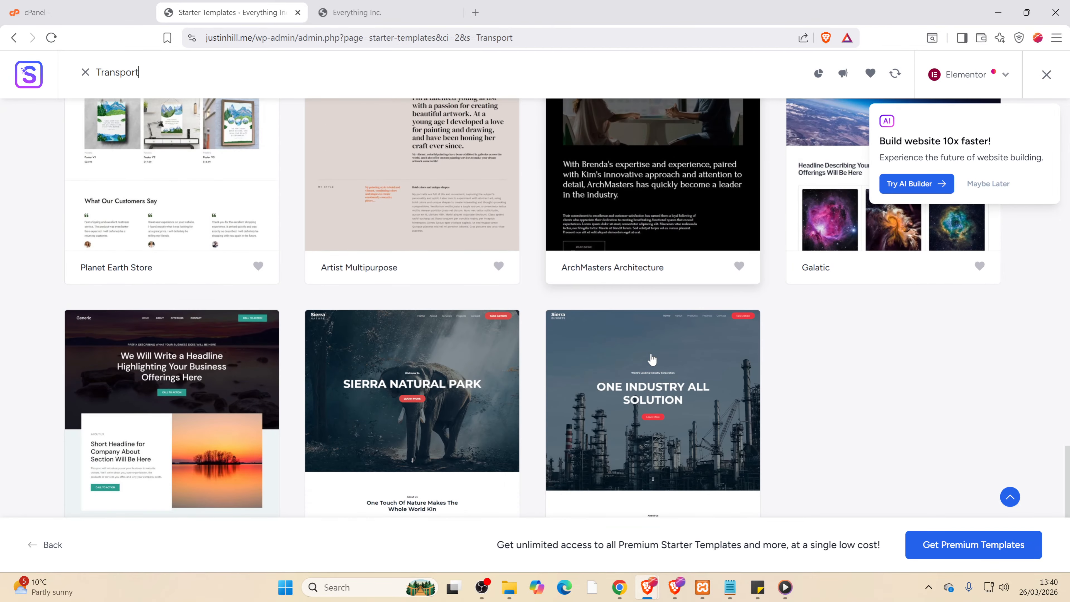
scroll(652, 359, "down", 3)
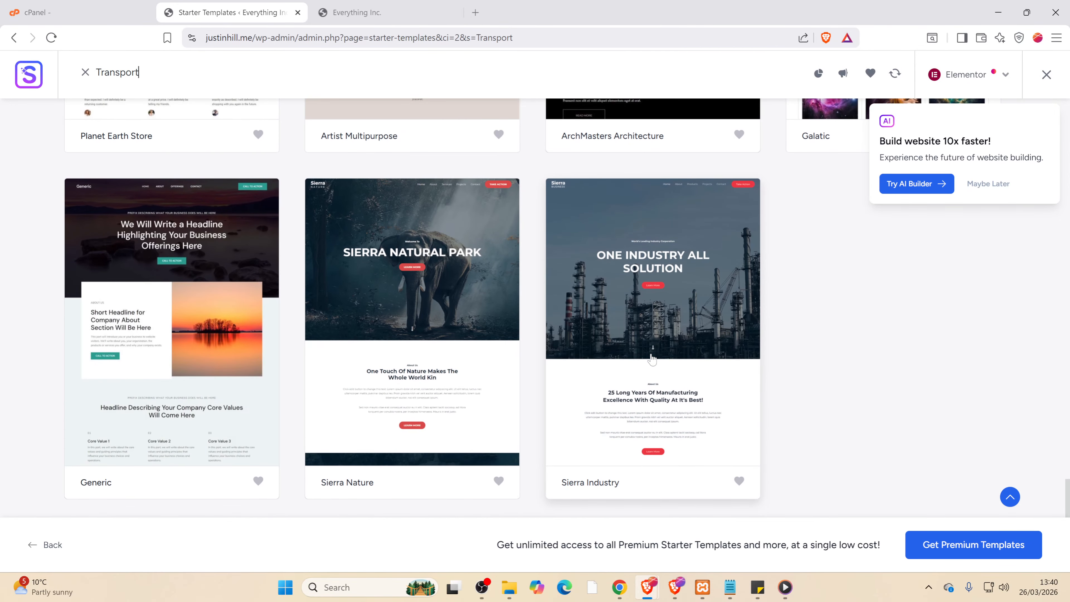
scroll(652, 359, "up", 12)
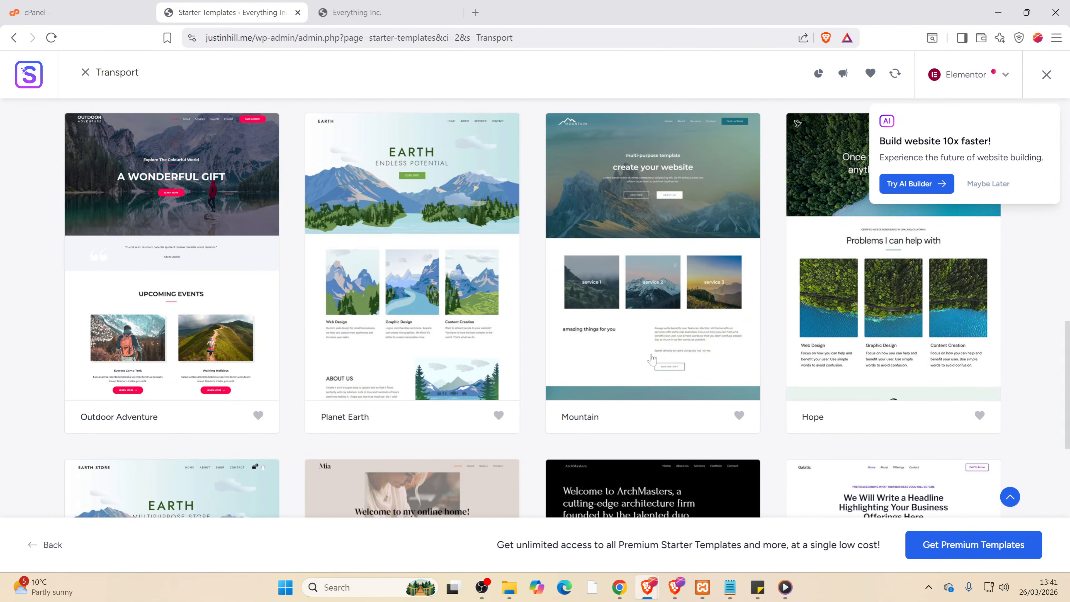
scroll(652, 359, "up", 15)
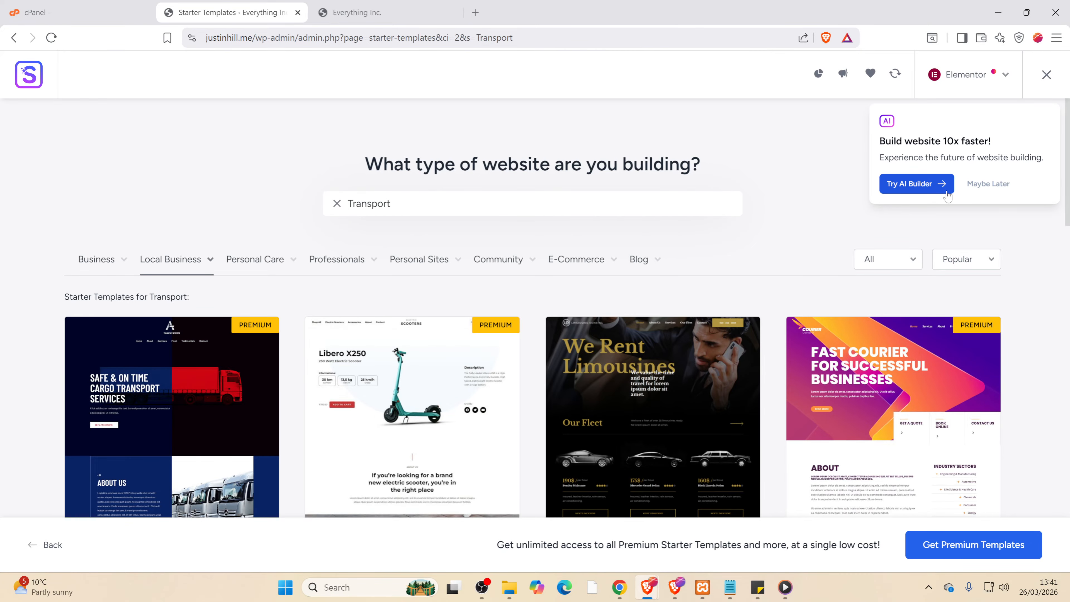
left_click(985, 185)
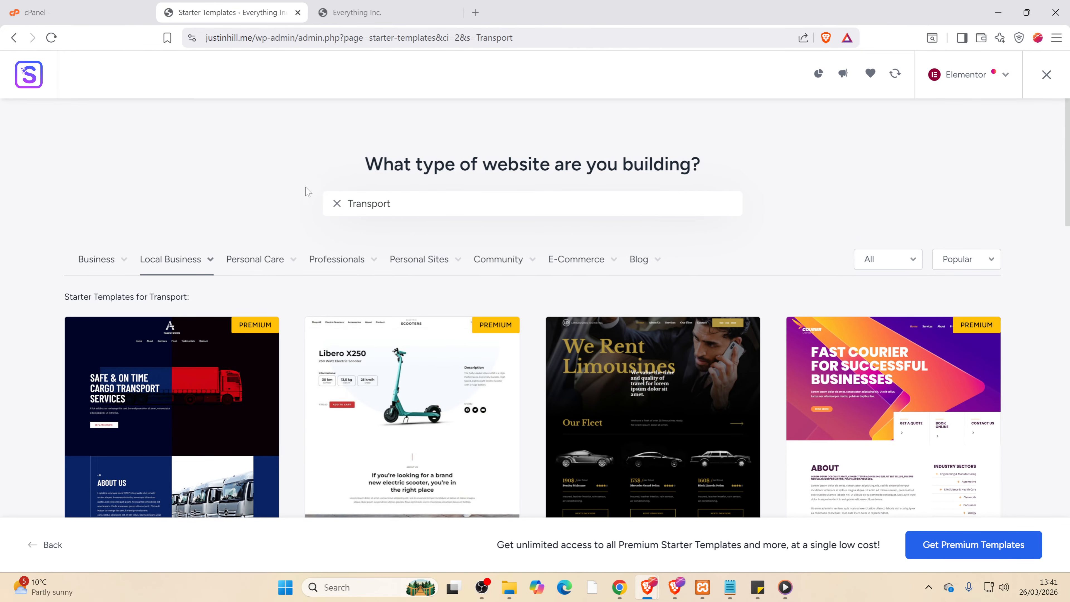
left_click(337, 204)
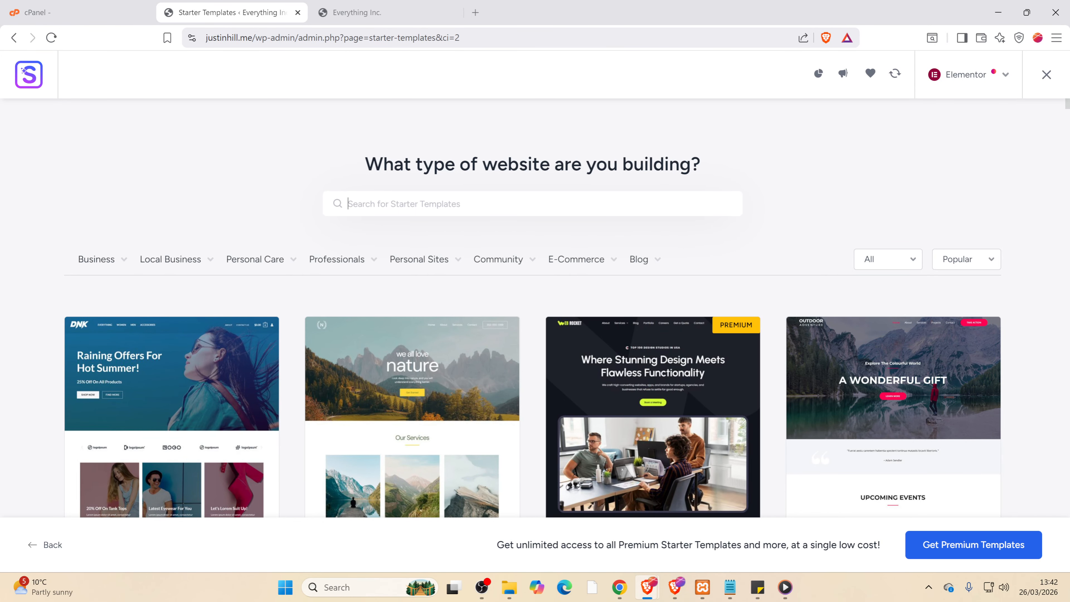
type("food")
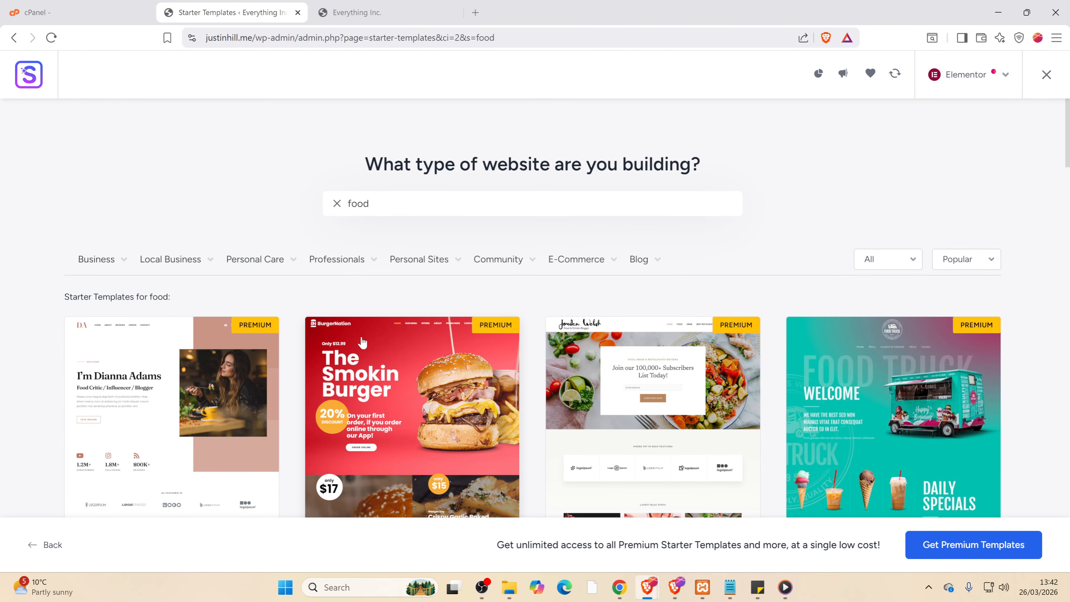
scroll(432, 389, "down", 1)
scroll(432, 389, "down", 1)
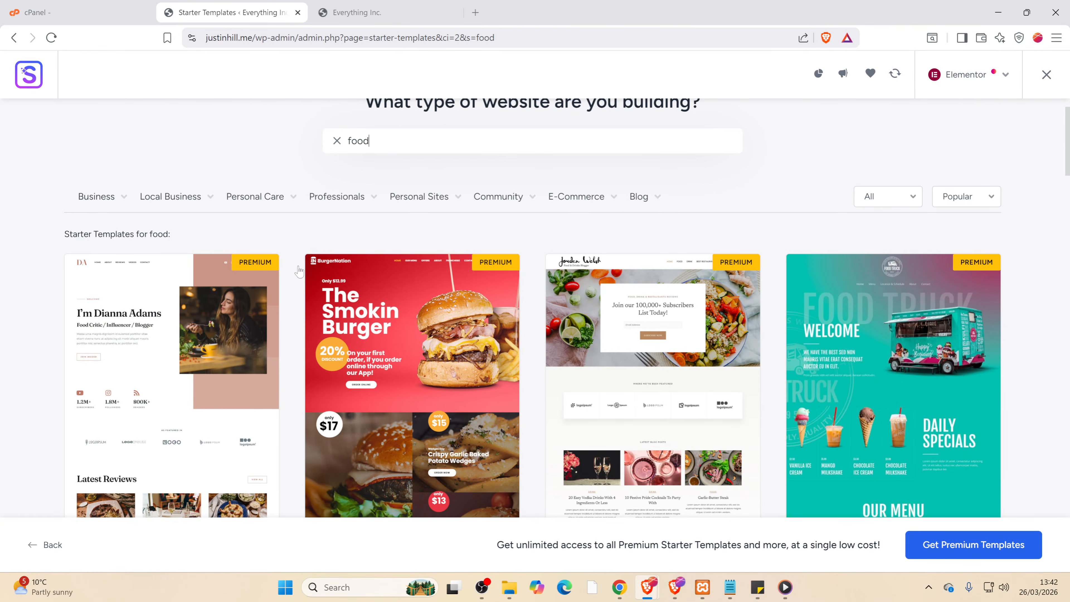
mouse_move(124, 199)
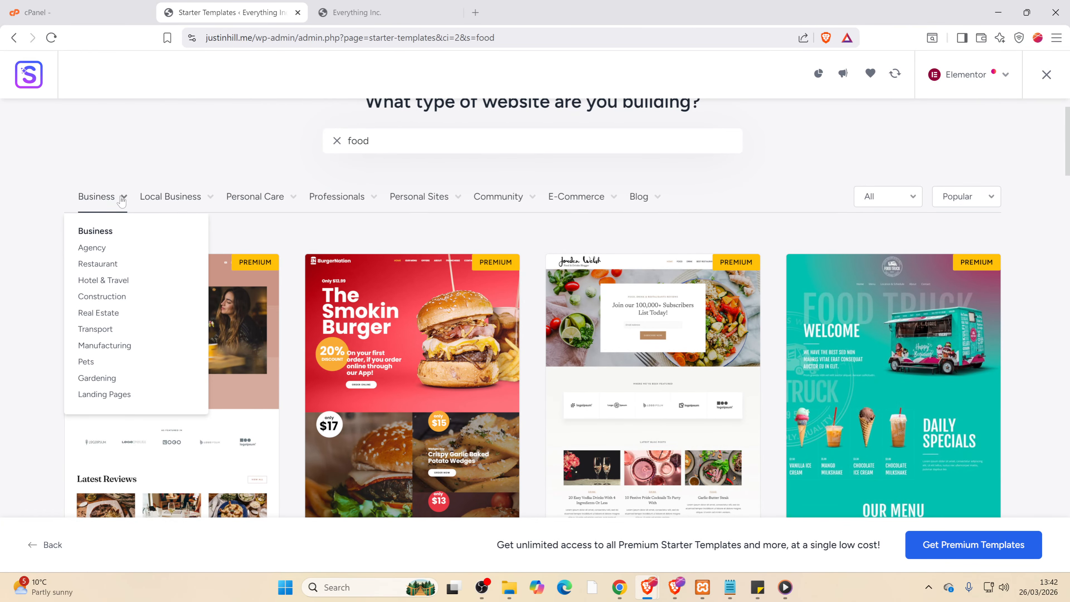
left_click(109, 265)
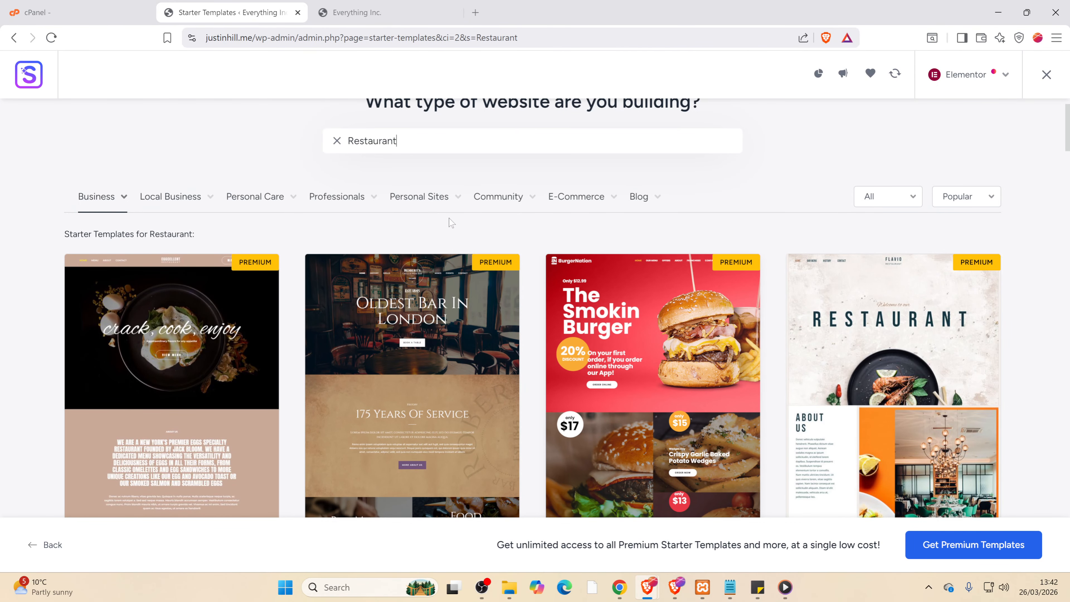
mouse_move(370, 199)
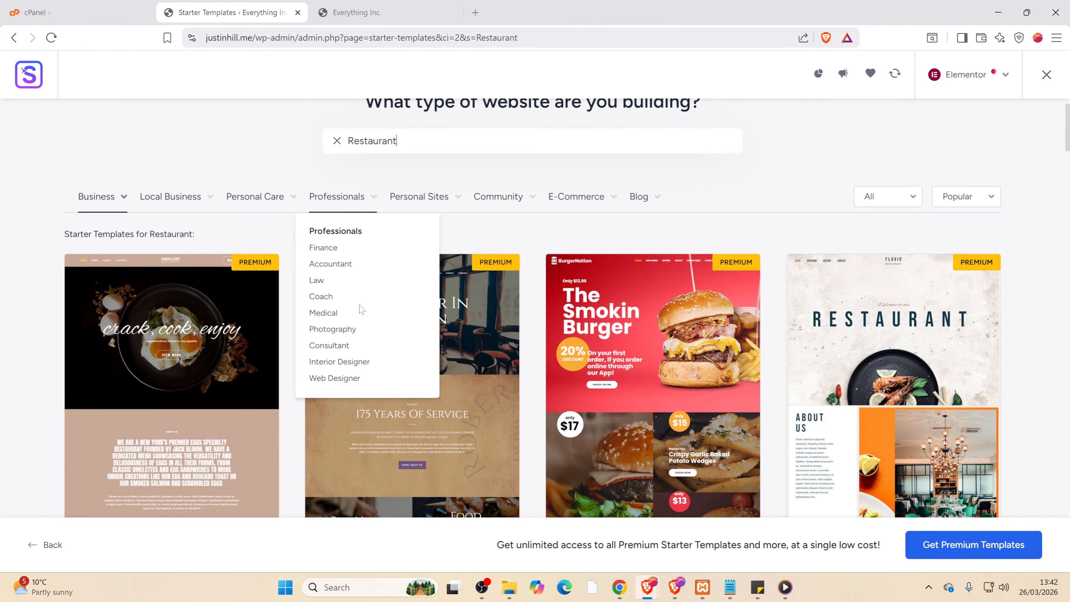
left_click(327, 263)
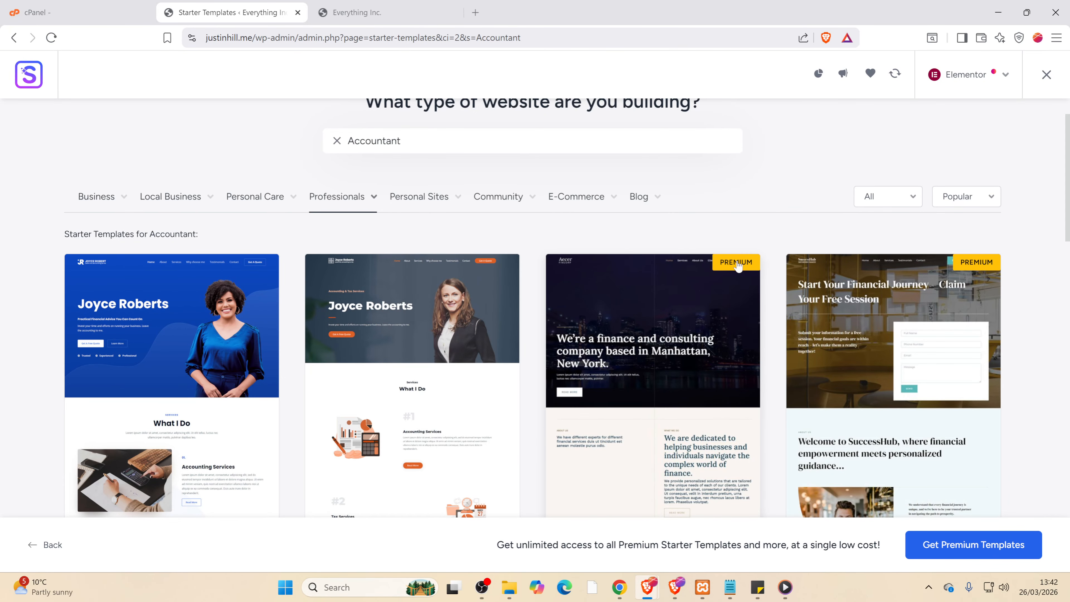
scroll(694, 307, "down", 5)
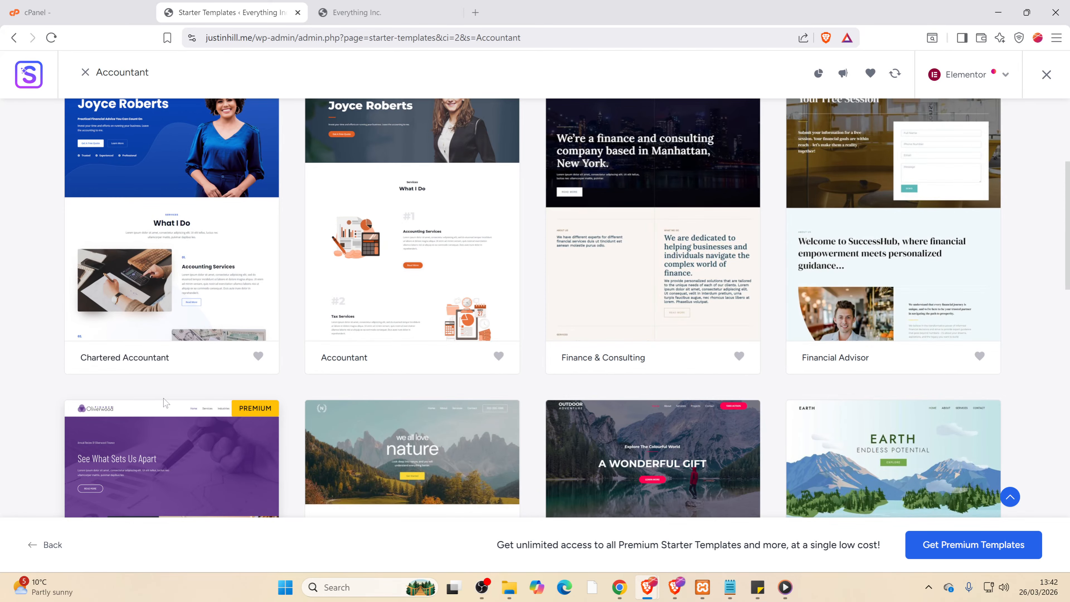
scroll(167, 404, "down", 3)
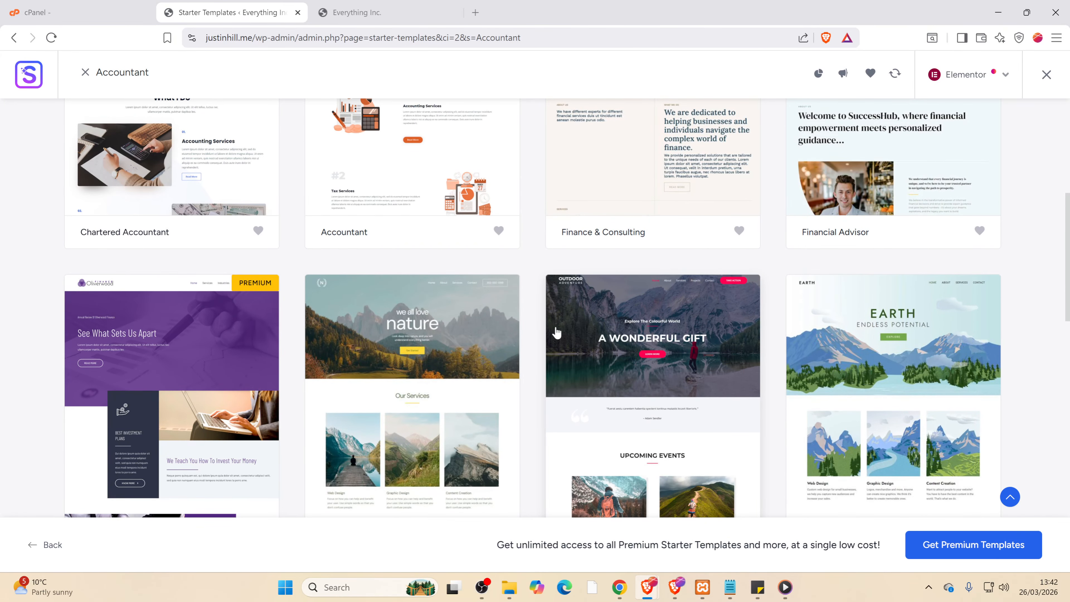
scroll(555, 332, "up", 8)
mouse_move(97, 261)
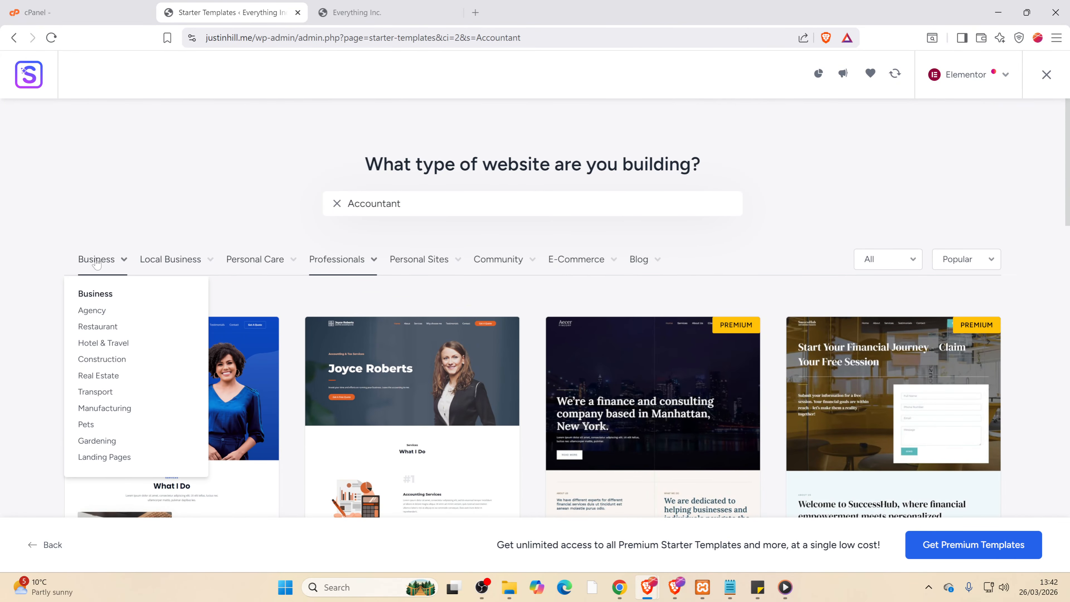
- Replace the Accountant search with Restaurant and browse templates like Eggcellent, Wine Bar and BBQ Restaurant
left_click(337, 204)
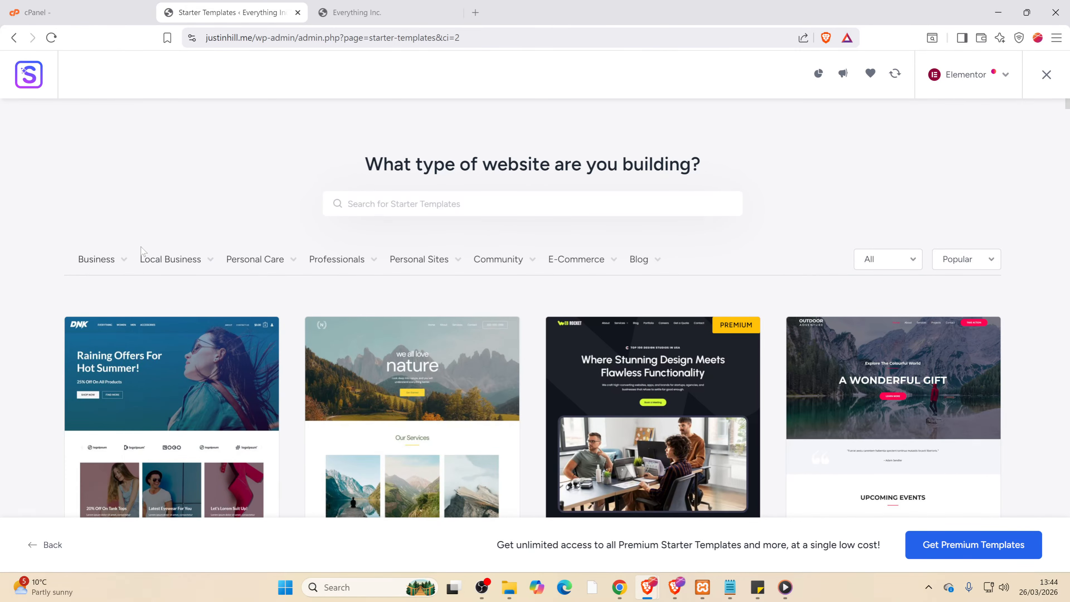
mouse_move(172, 260)
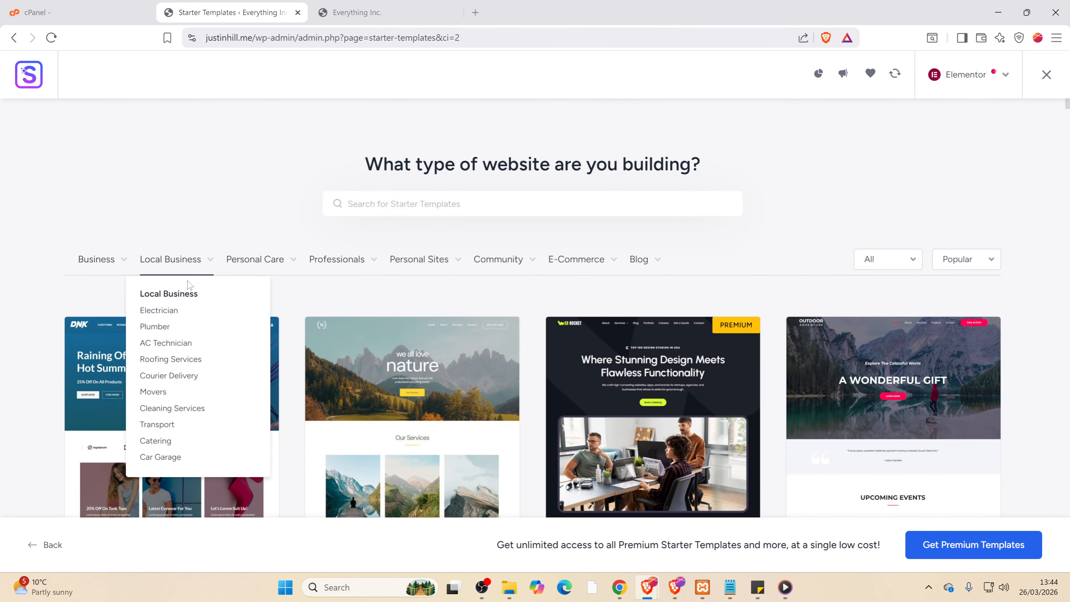
mouse_move(105, 267)
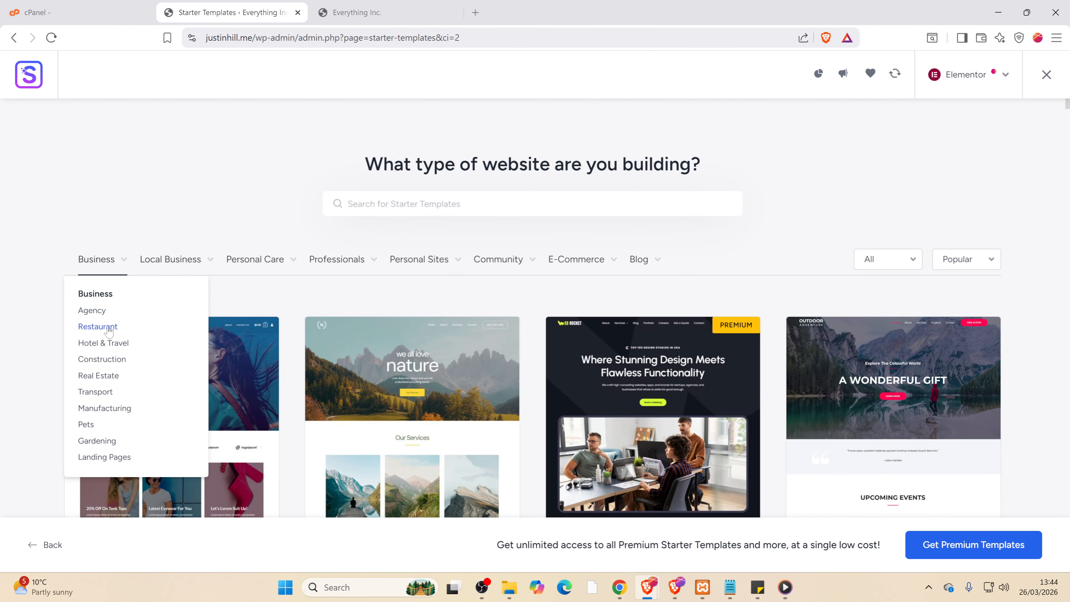
left_click(107, 328)
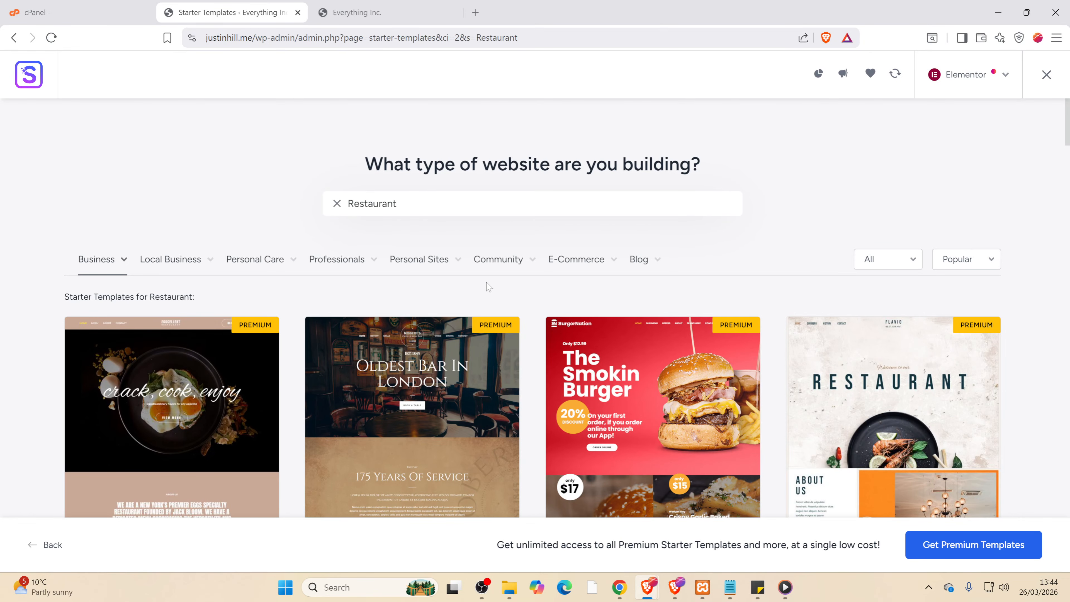
scroll(504, 276, "down", 6)
scroll(241, 243, "up", 4)
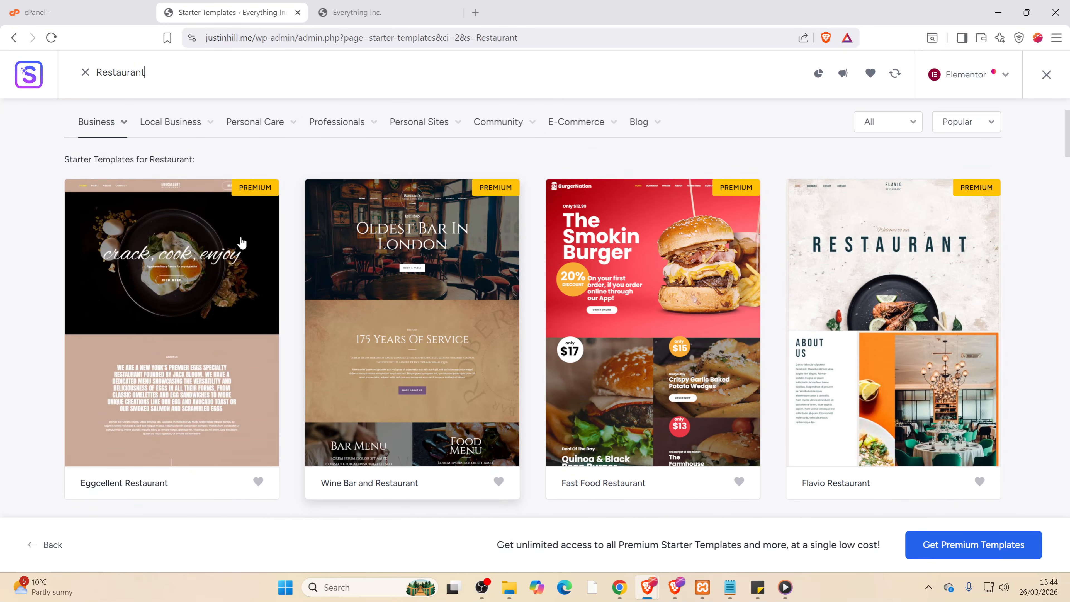
scroll(289, 312, "down", 5)
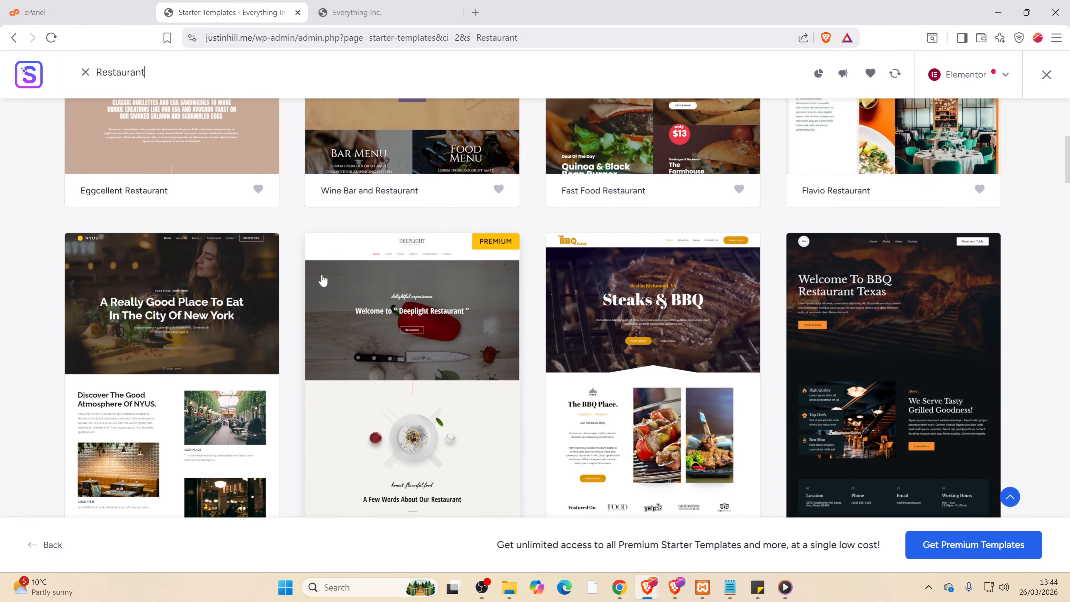
scroll(323, 280, "down", 2)
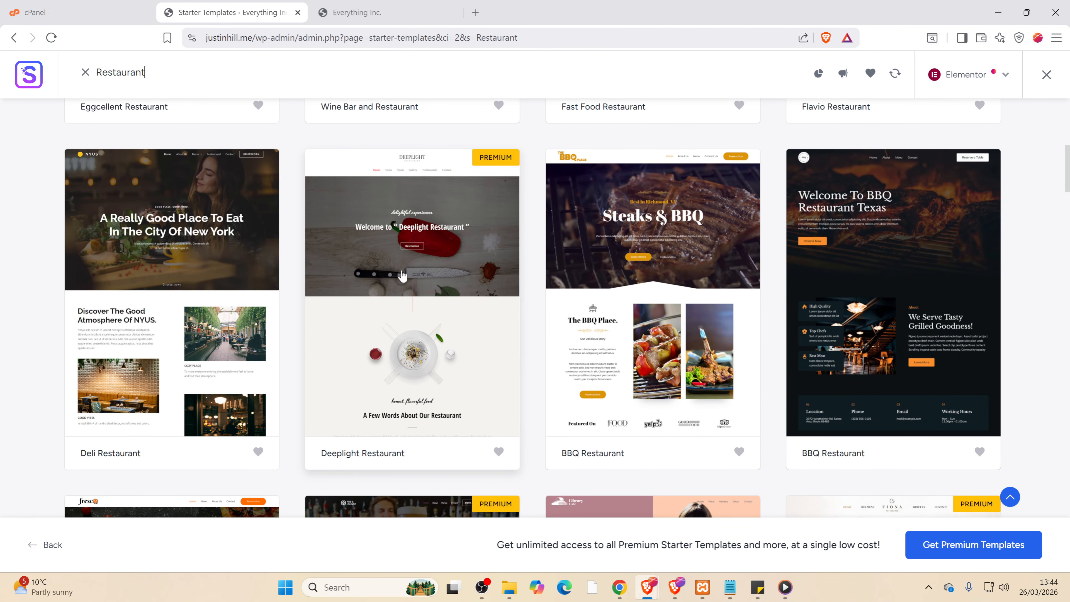
scroll(280, 259, "down", 15)
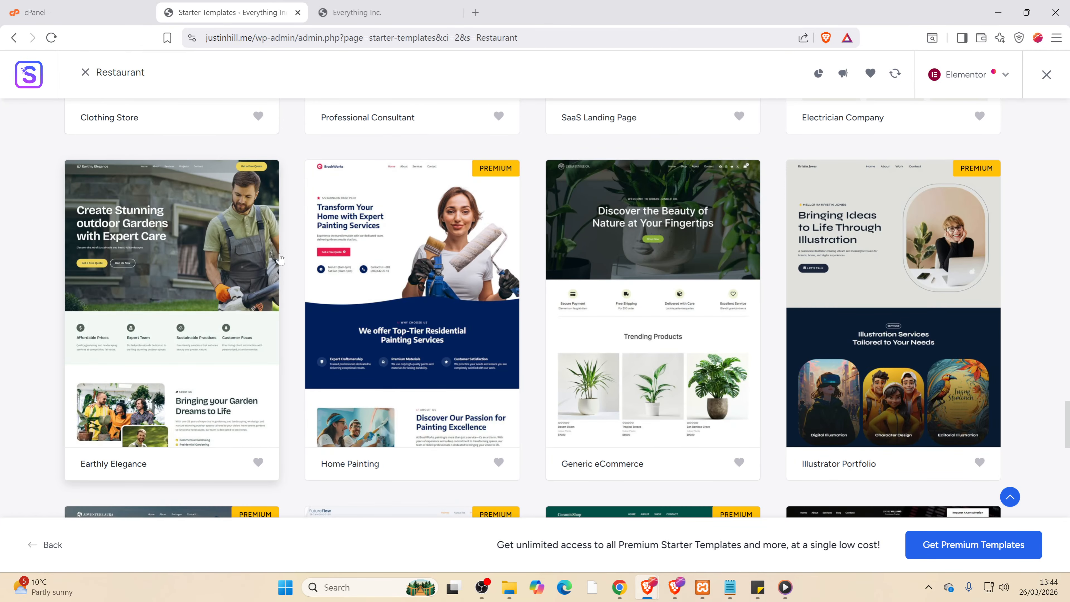
scroll(279, 259, "down", 1)
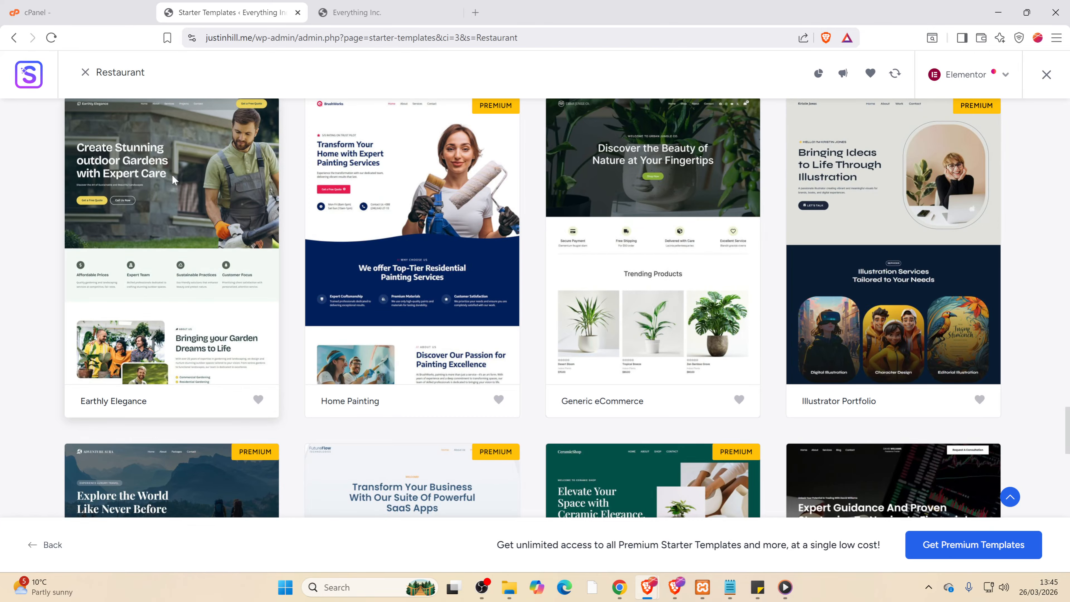
- Open the Earthly Elegance template and dismiss the logo upload without adding a logo
left_click(173, 176)
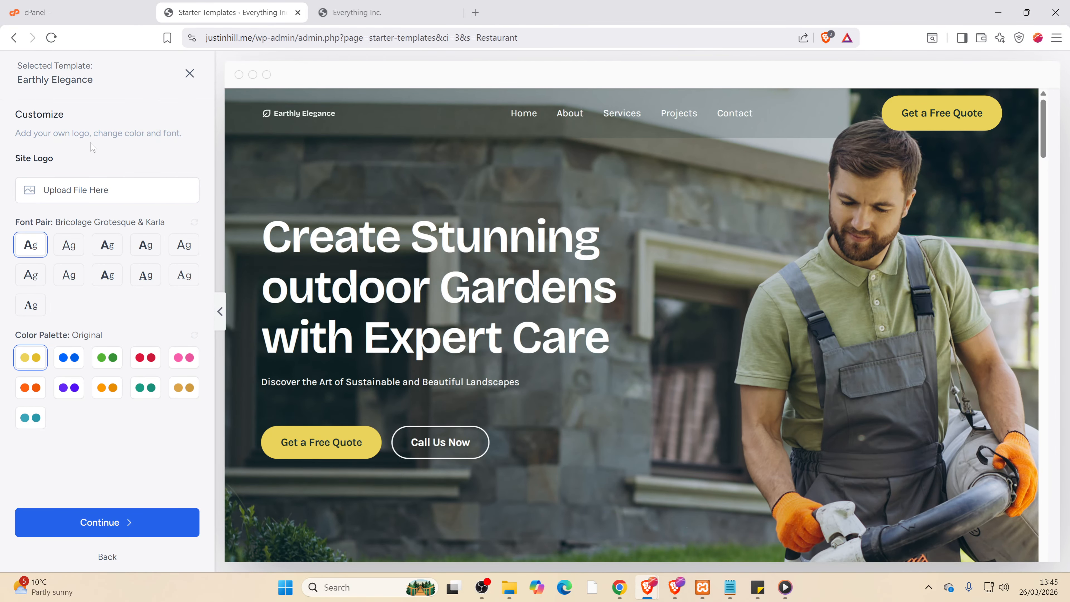
left_click(66, 188)
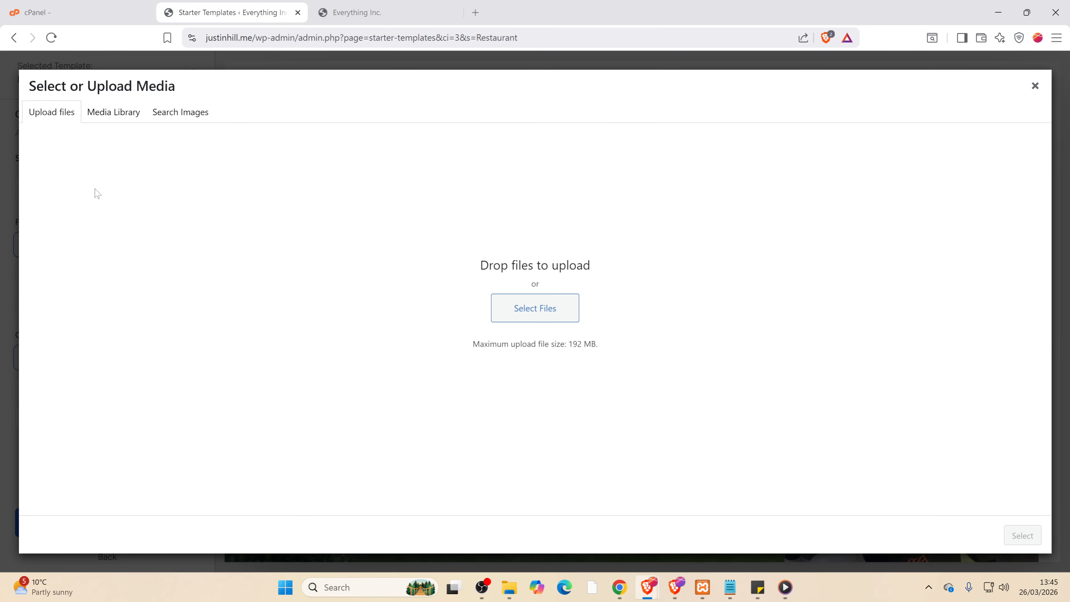
left_click(1034, 86)
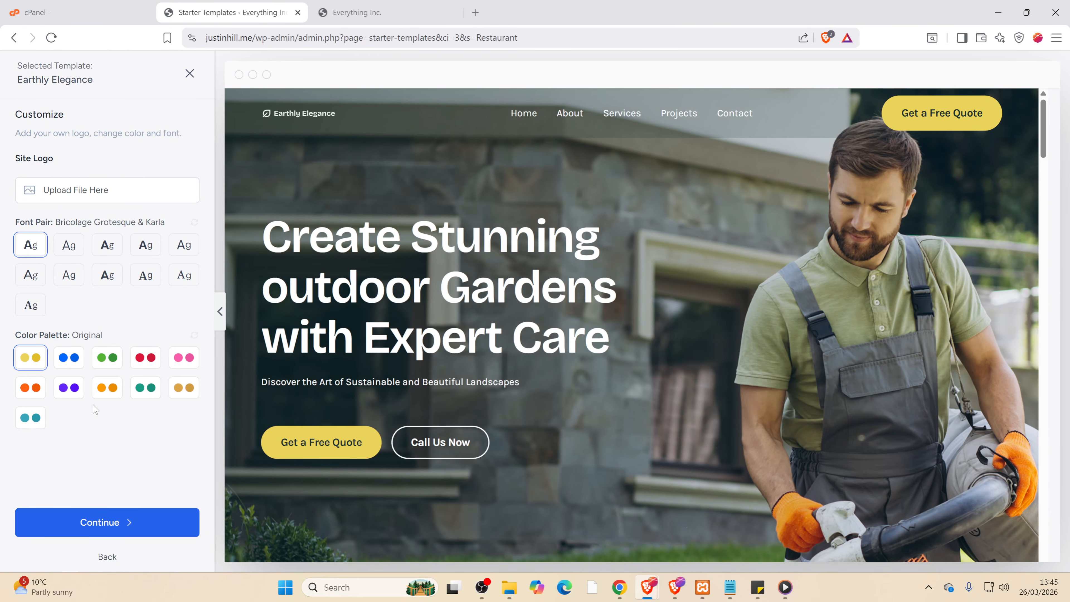
scroll(571, 315, "down", 6)
scroll(571, 315, "up", 3)
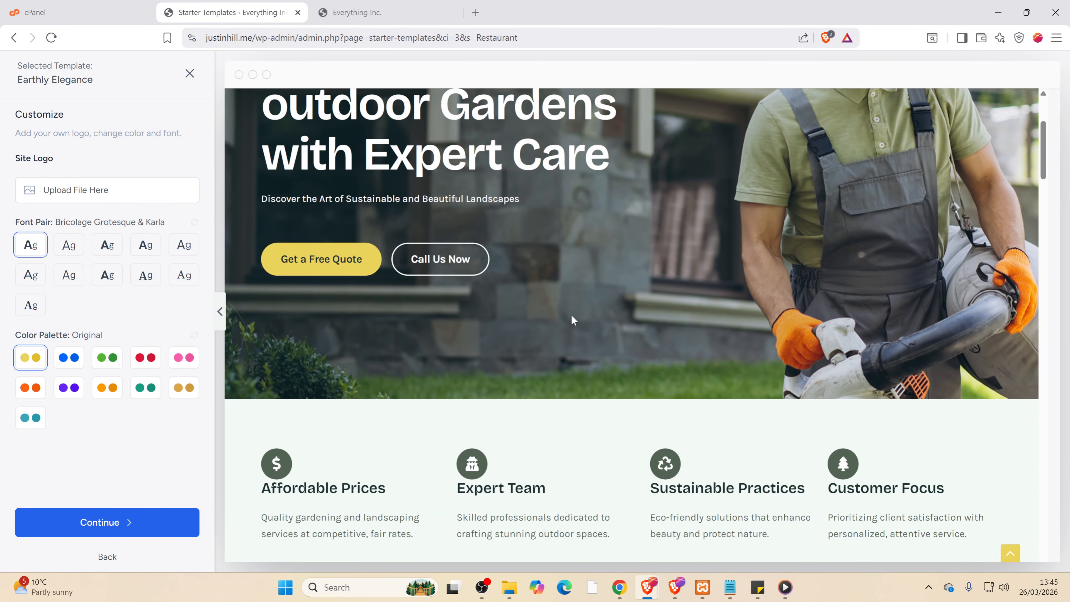
scroll(572, 316, "up", 4)
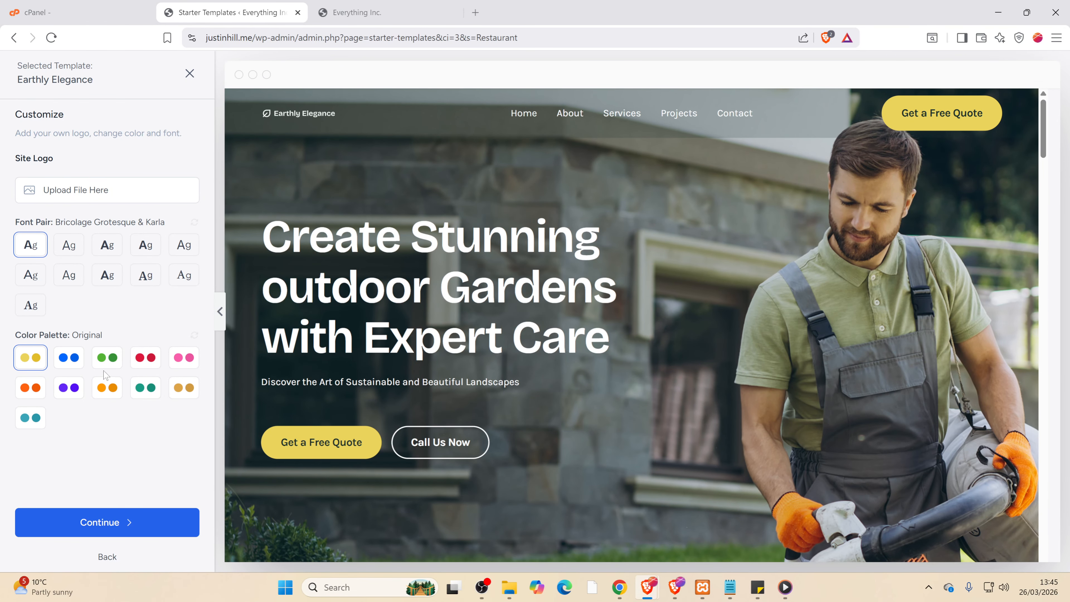
- Compare the Style 2, 5, 10 and Original palettes, then pick teal Style 8 and continue
left_click(108, 361)
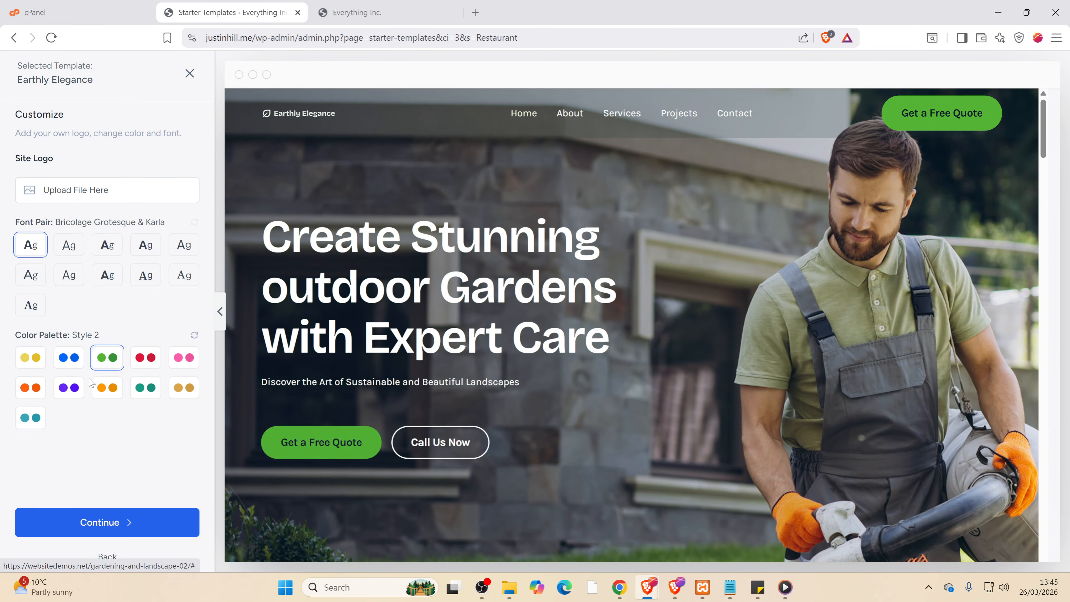
left_click(37, 390)
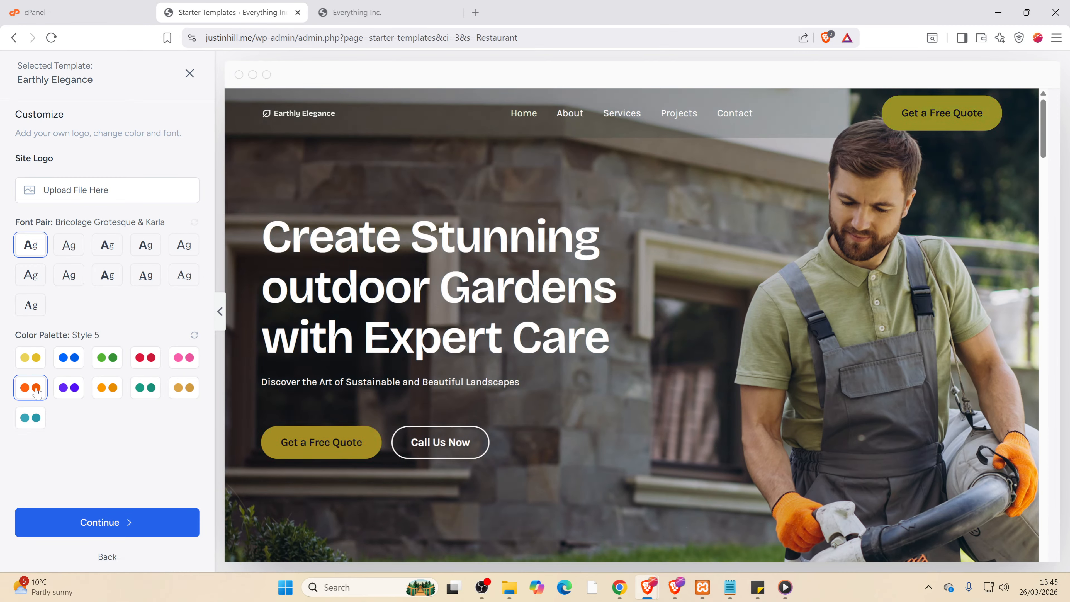
left_click(34, 418)
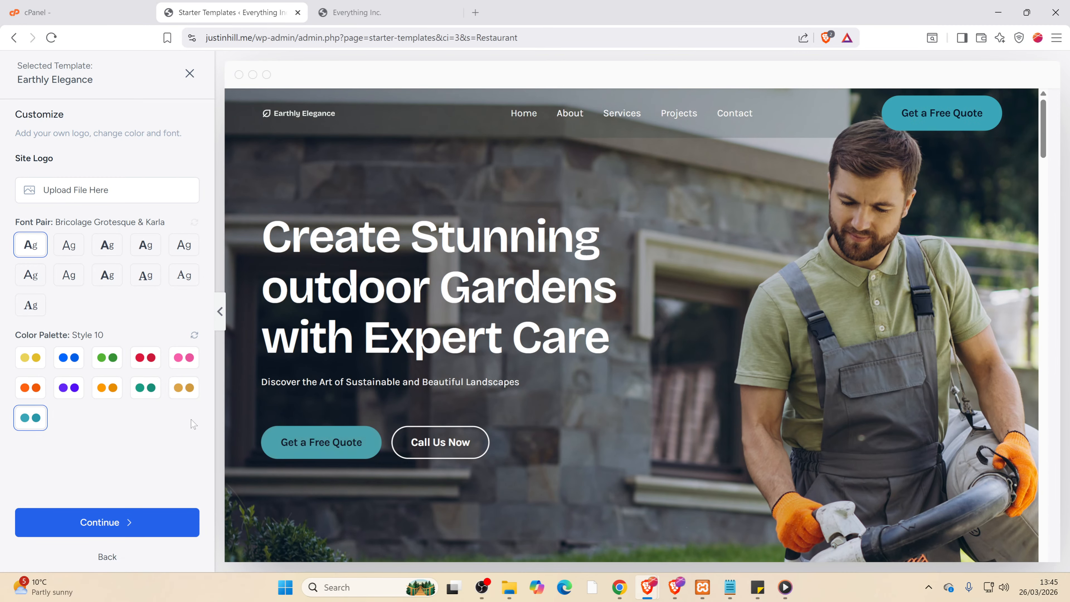
left_click(107, 360)
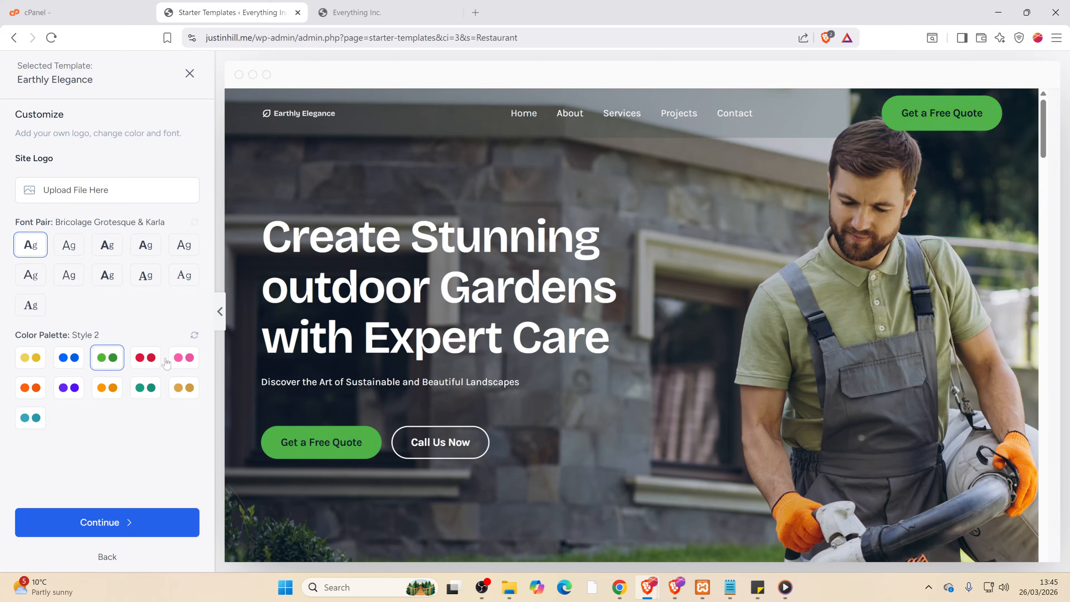
left_click(152, 390)
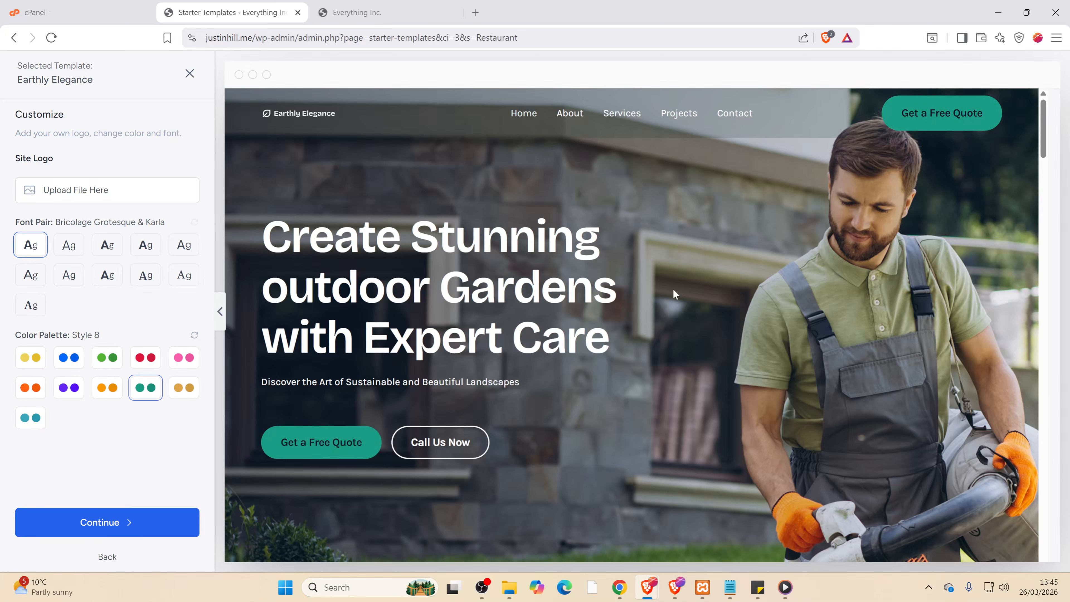
left_click(32, 362)
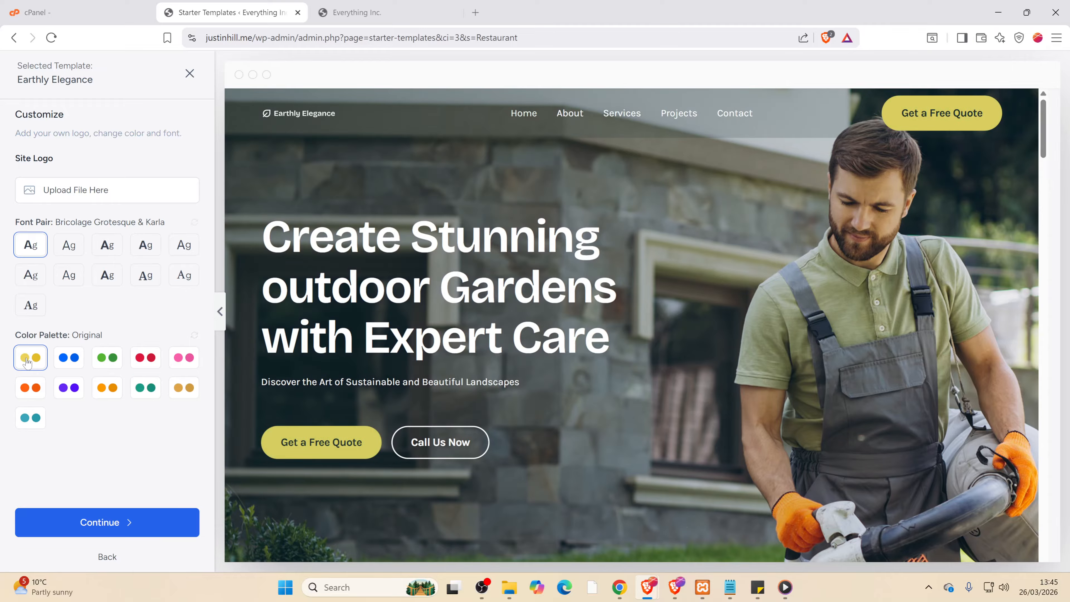
left_click(148, 390)
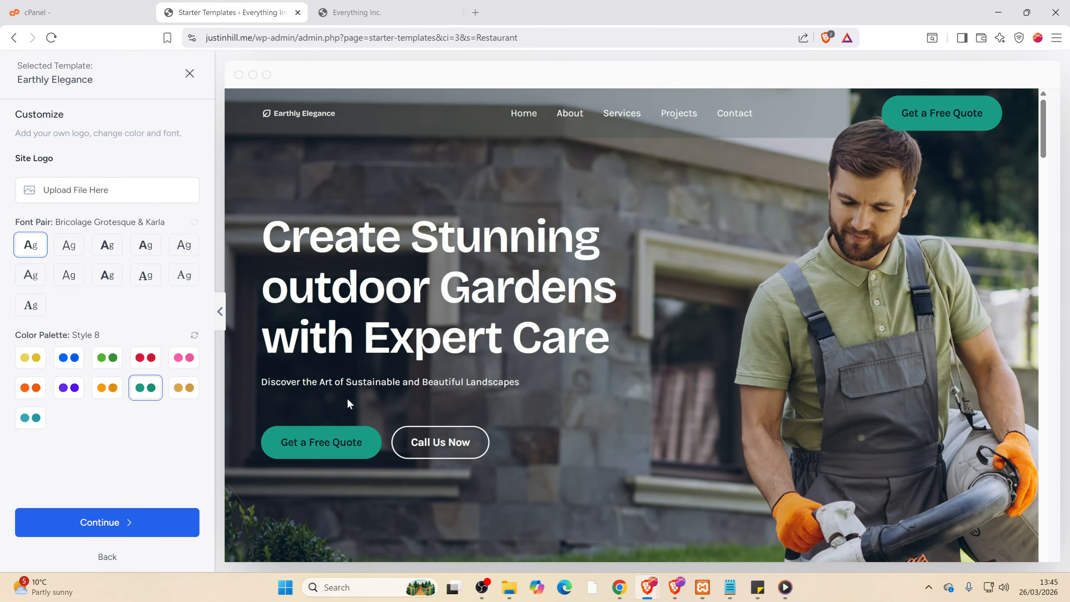
left_click(109, 524)
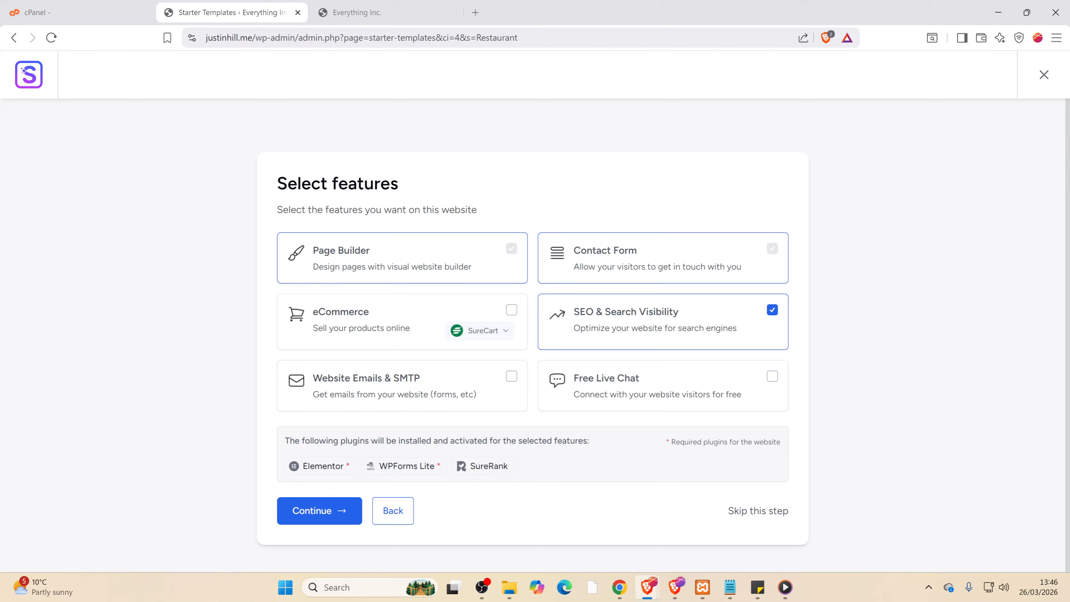
- Highlight the plugin notes, then accept SEO, Page Builder and Contact Form features
left_click_drag(285, 440, 587, 448)
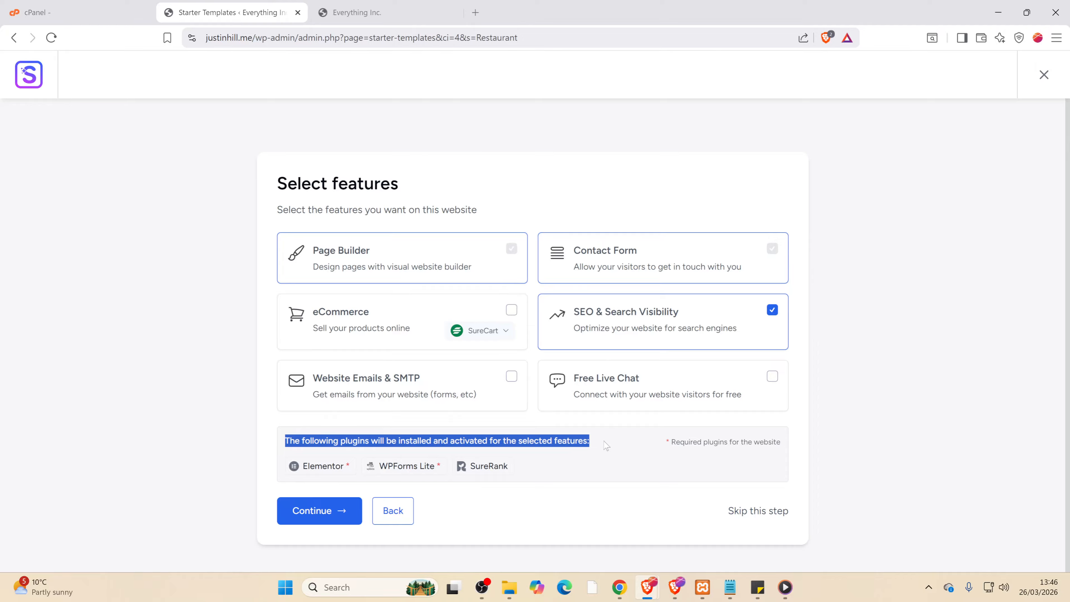
left_click_drag(665, 441, 795, 446)
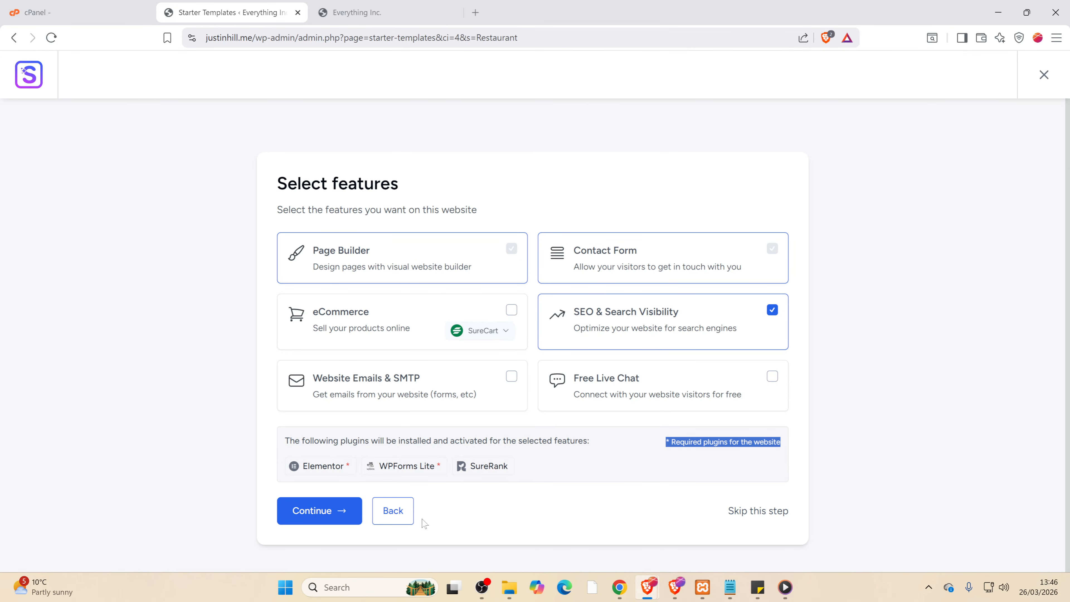
left_click(329, 512)
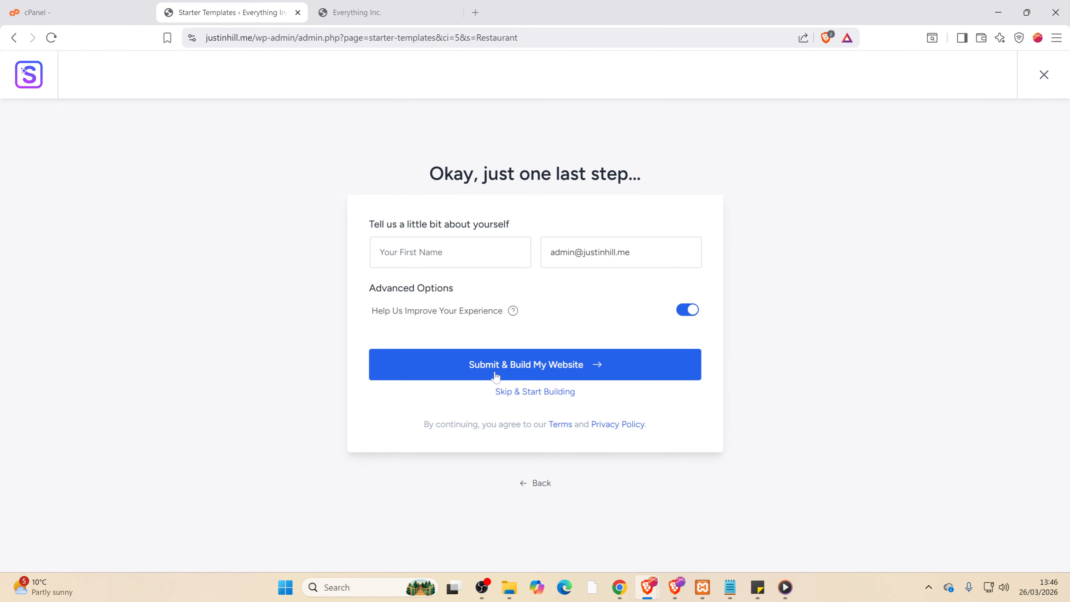
- Skip the personal details, let the site build to 100%, then switch to the site's tab
left_click(527, 393)
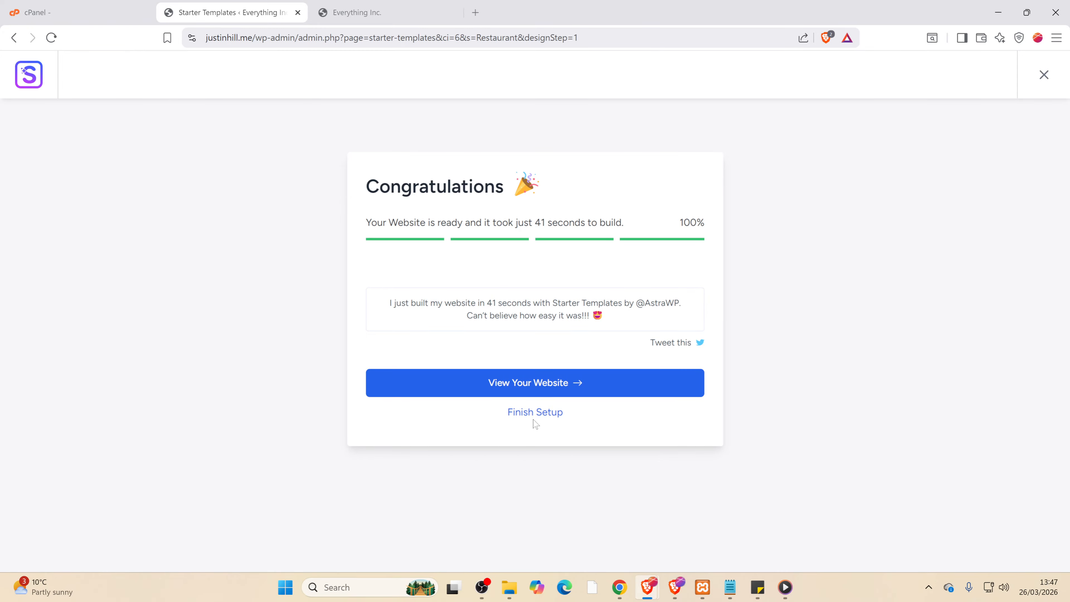
key("ctrl+Tab")
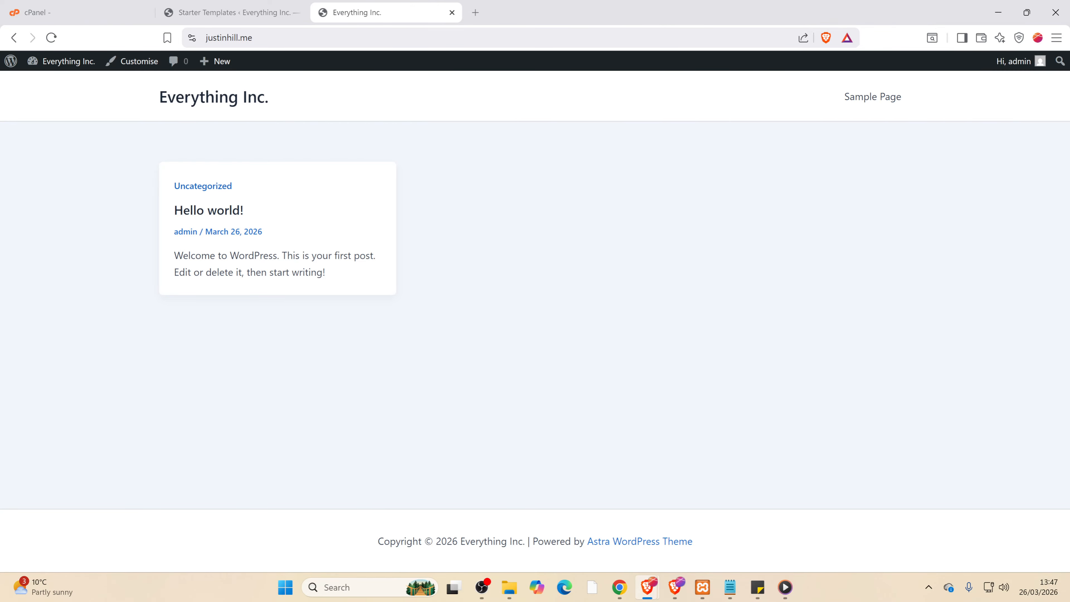
left_click(51, 39)
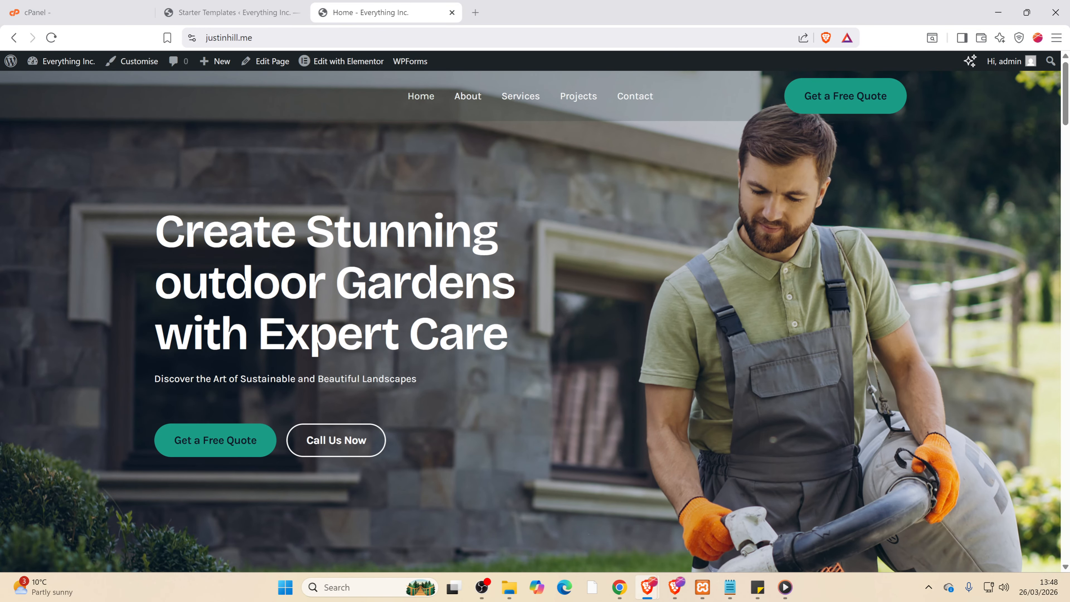
scroll(535, 321, "down", 8)
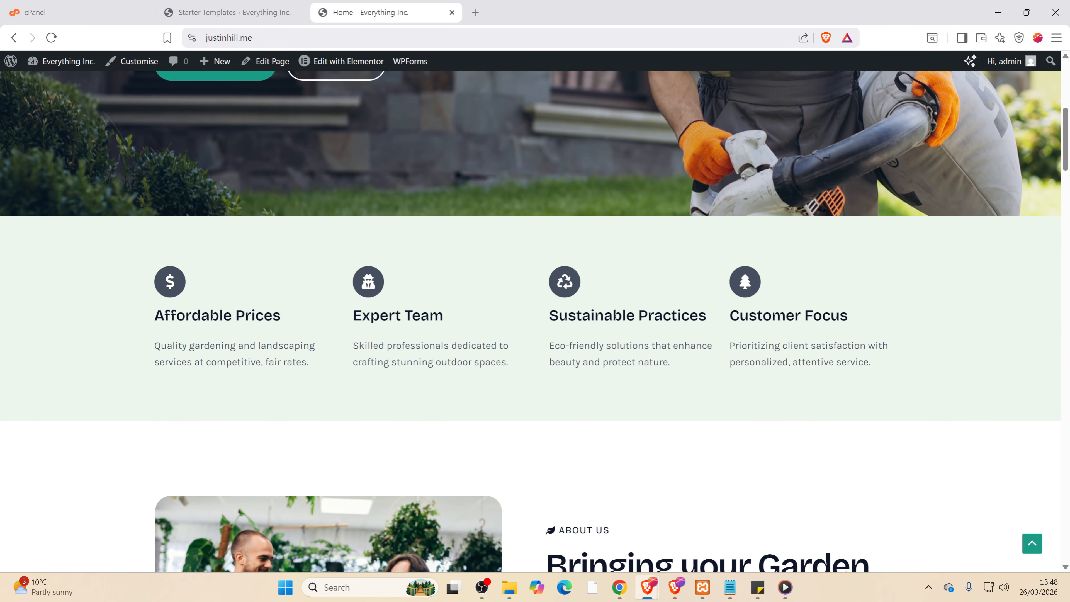
scroll(370, 317, "down", 8)
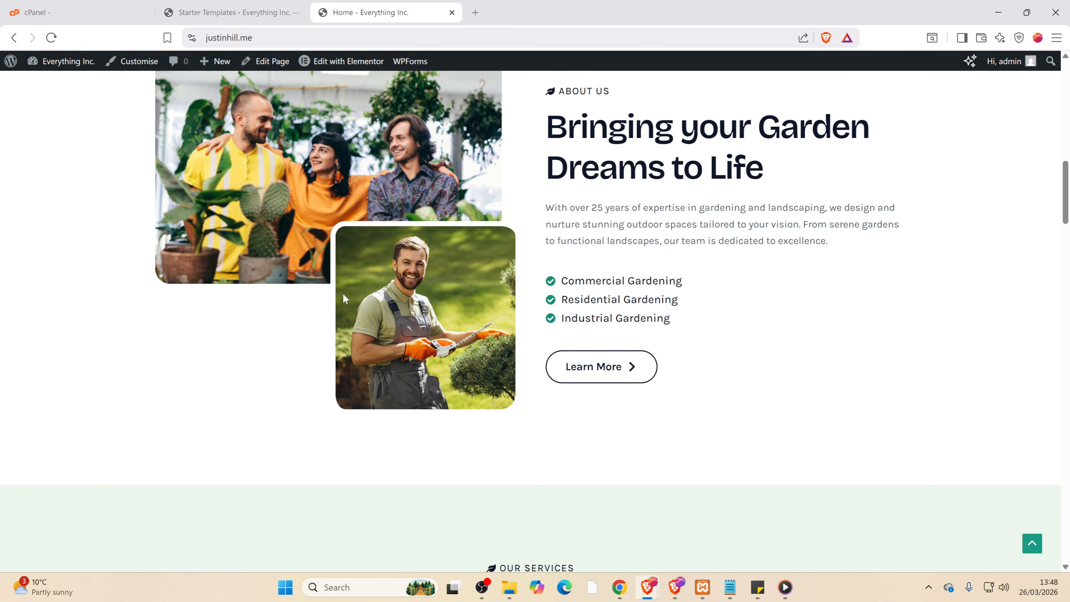
scroll(401, 313, "down", 8)
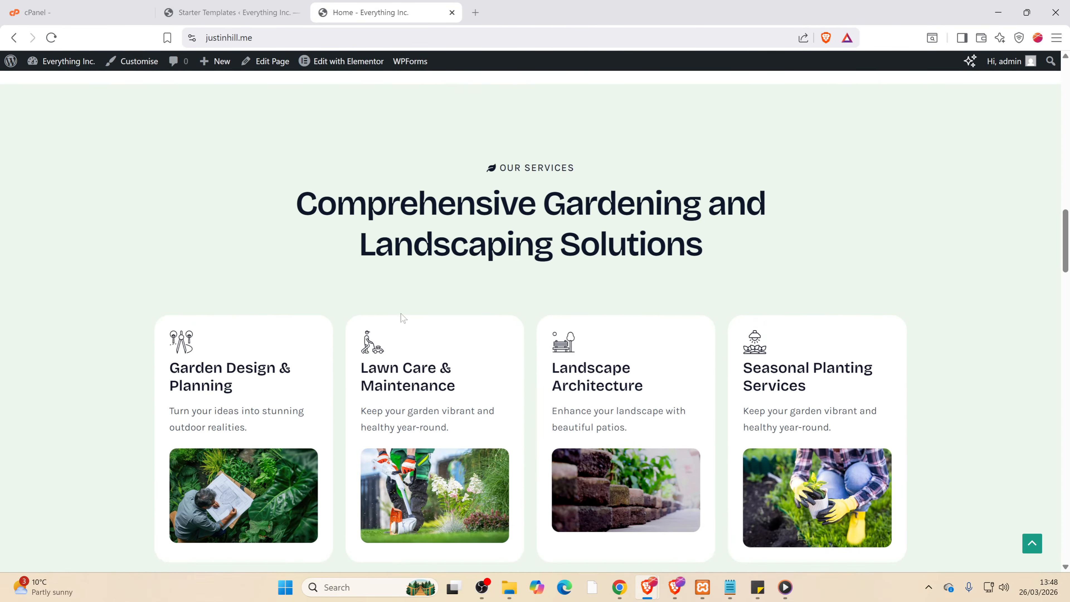
scroll(401, 317, "down", 10)
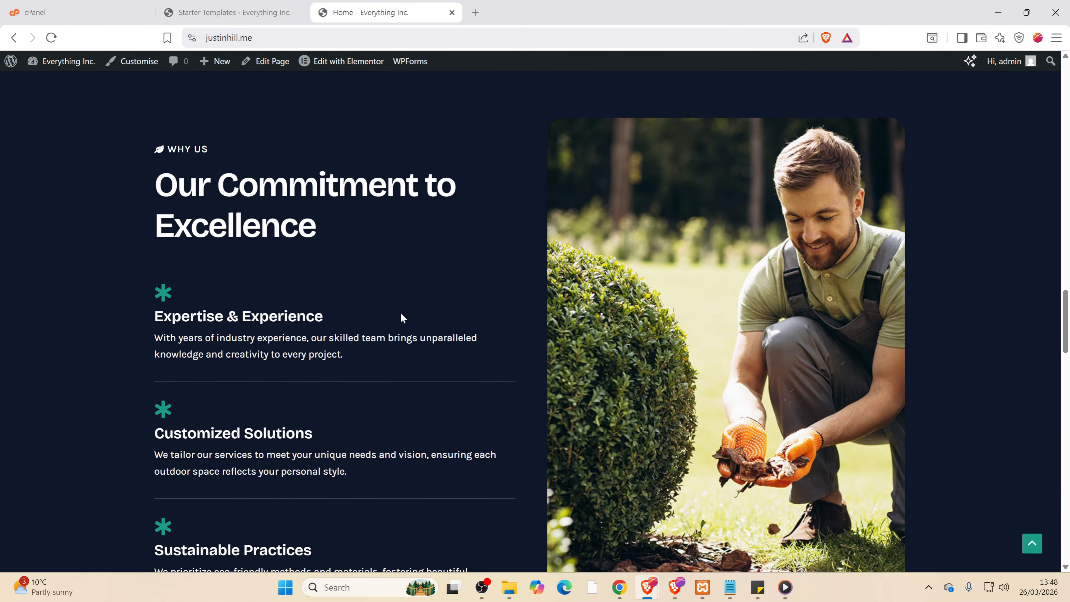
scroll(401, 317, "down", 10)
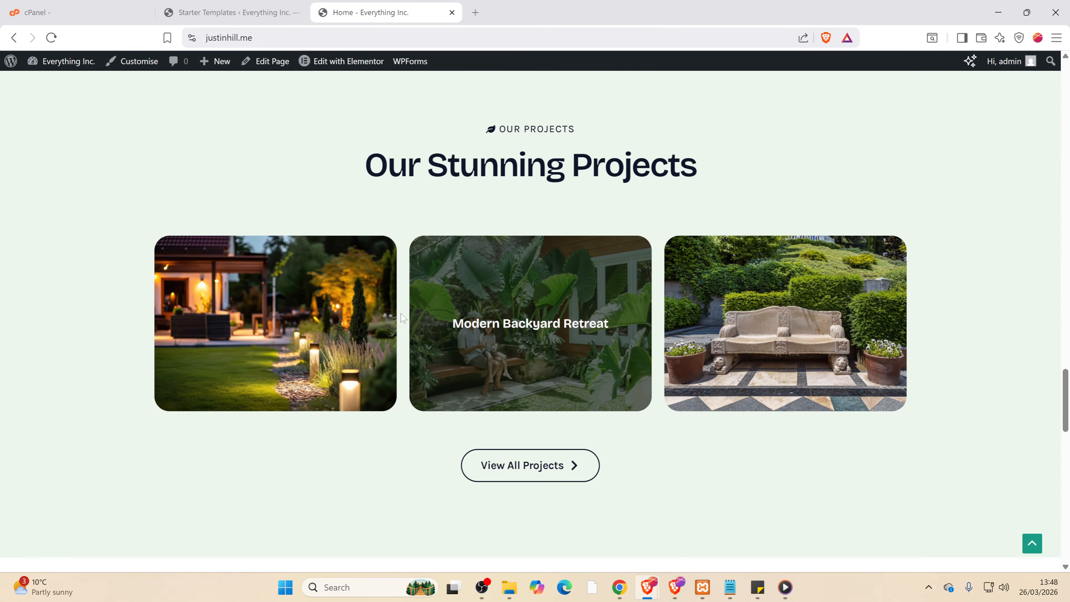
scroll(401, 317, "down", 10)
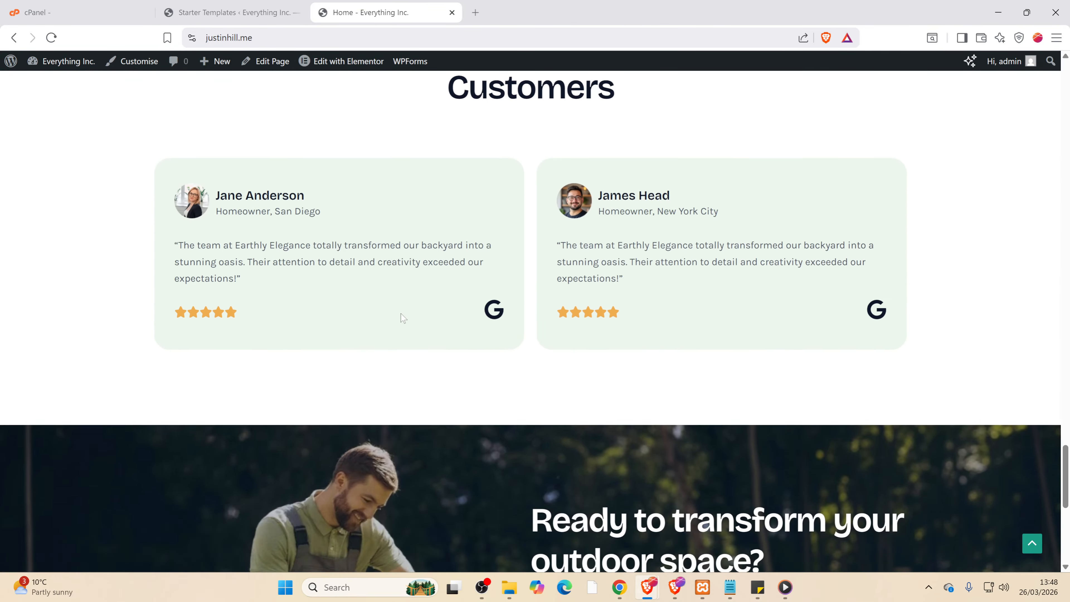
scroll(403, 318, "down", 8)
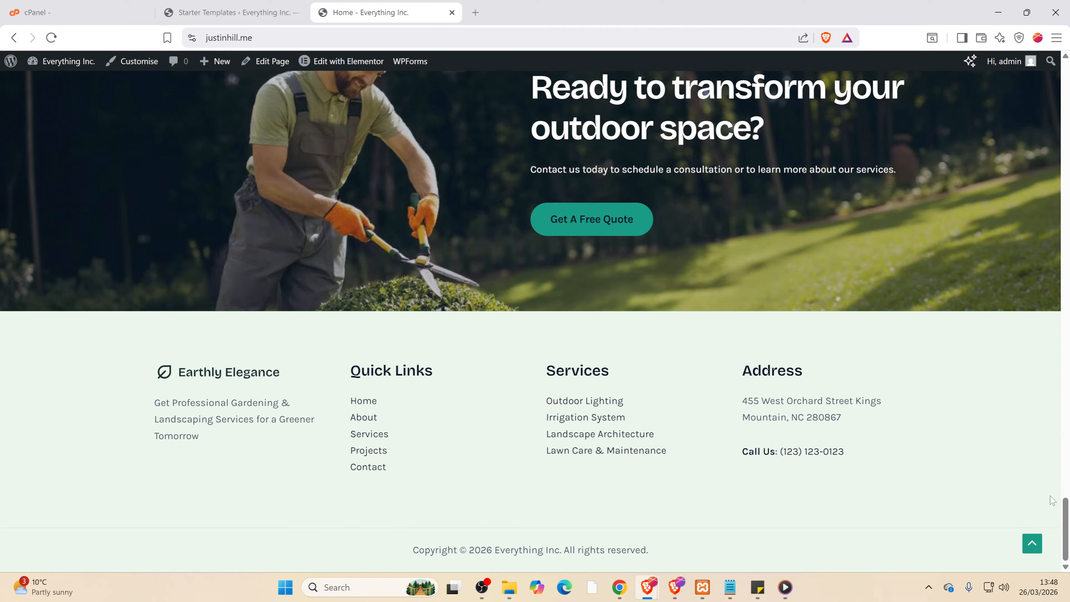
left_click_drag(1064, 515, 1067, 74)
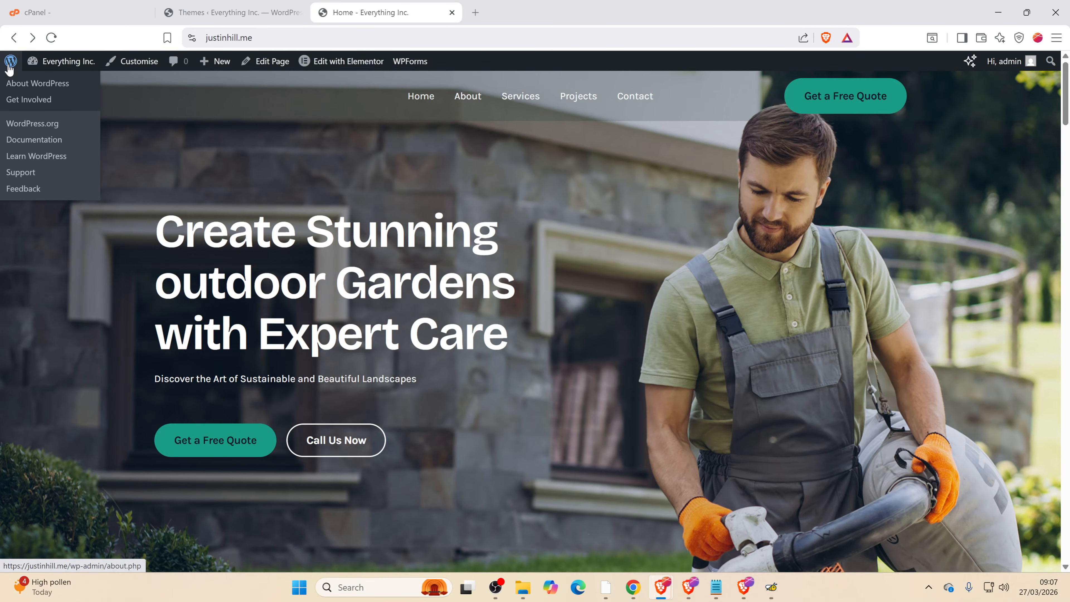
left_click(9, 67)
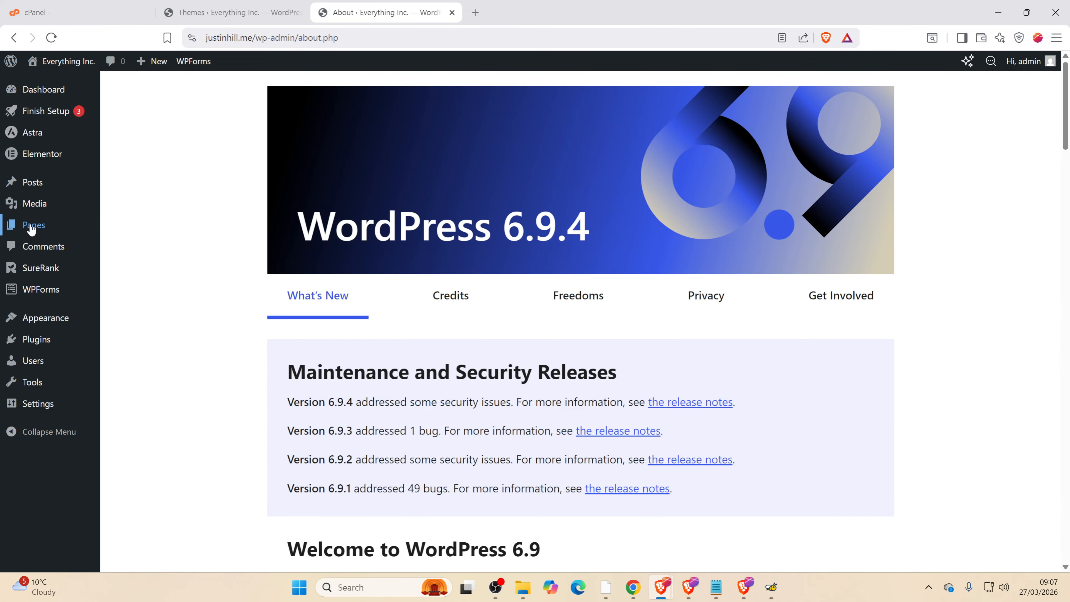
mouse_move(30, 230)
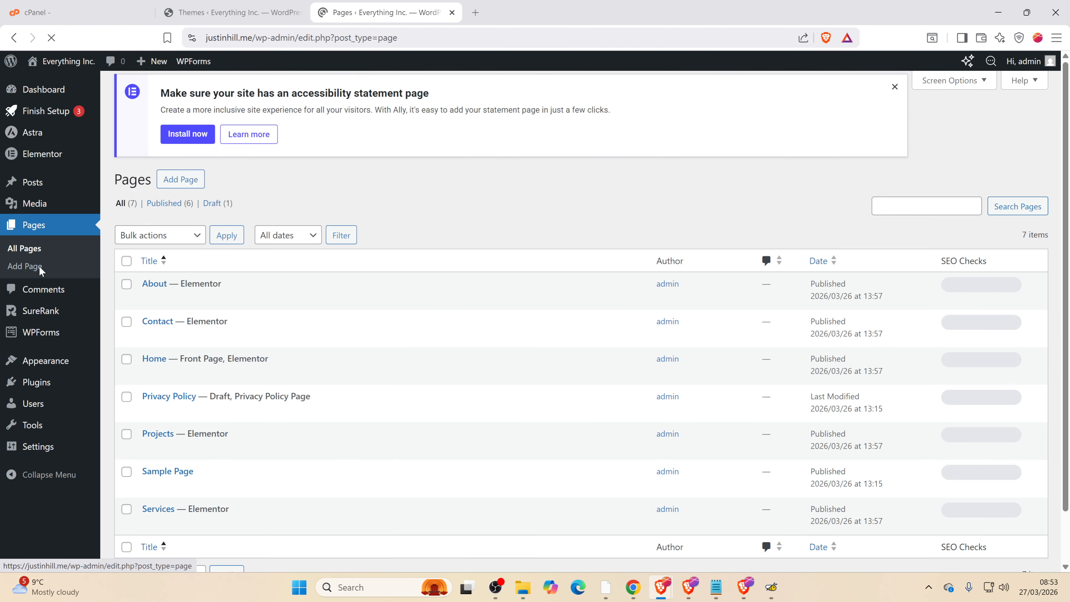
scroll(304, 220, "down", 2)
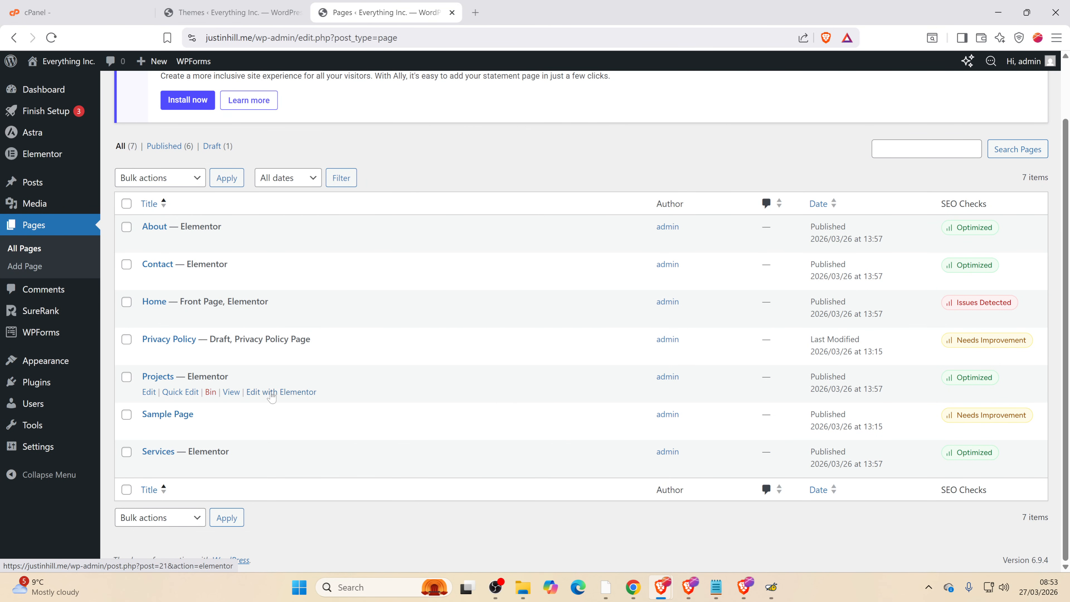
left_click(271, 393)
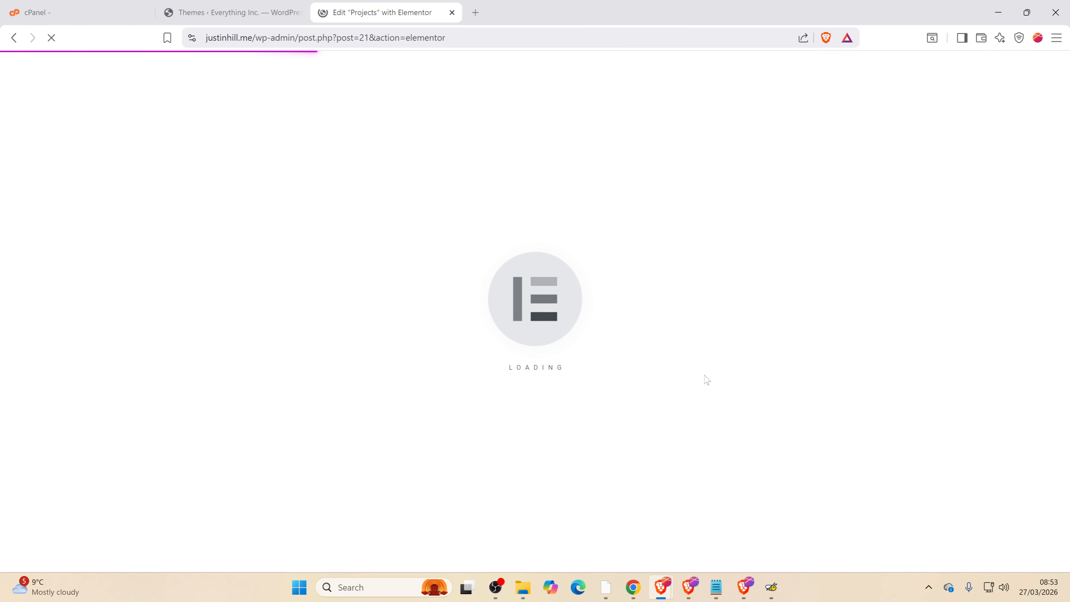
right_click(704, 379)
left_click(626, 453)
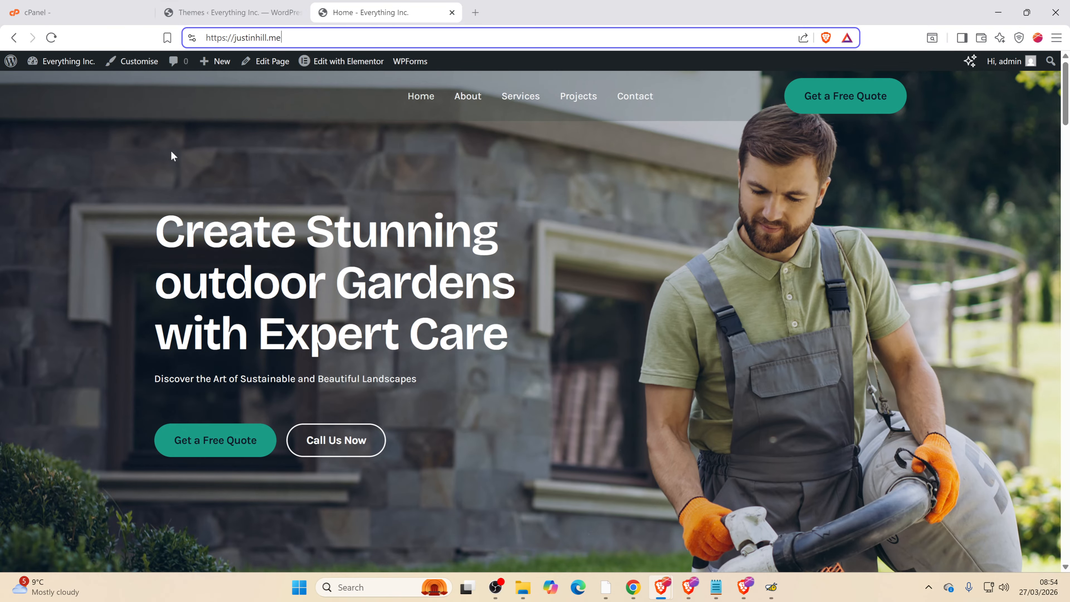
- Visit the About and Home pages, then open Home in the Elementor editor
key("ctrl+a")
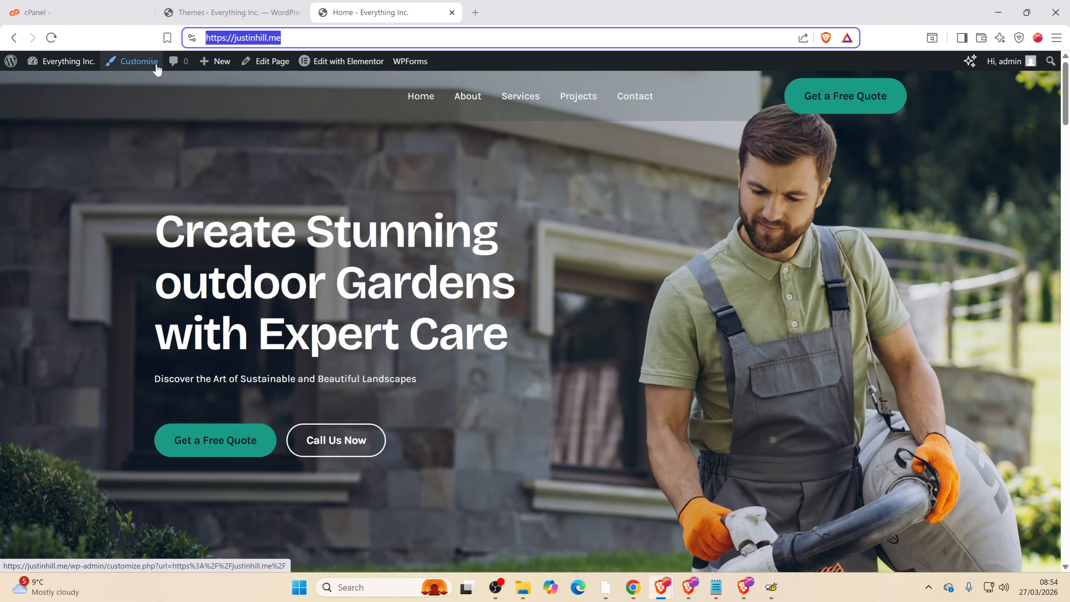
mouse_move(340, 63)
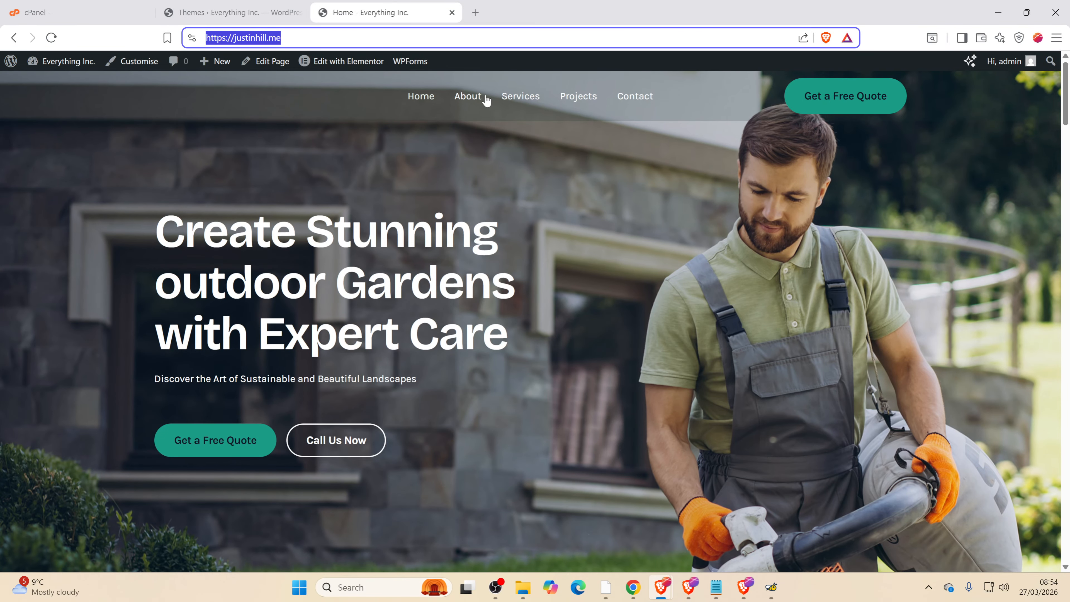
left_click(470, 97)
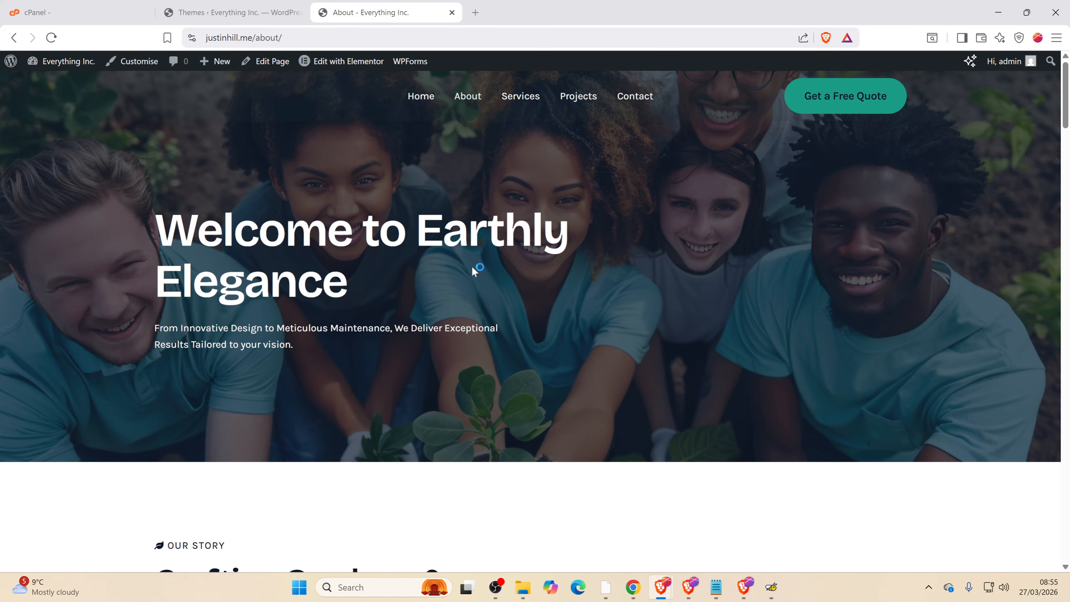
left_click(419, 97)
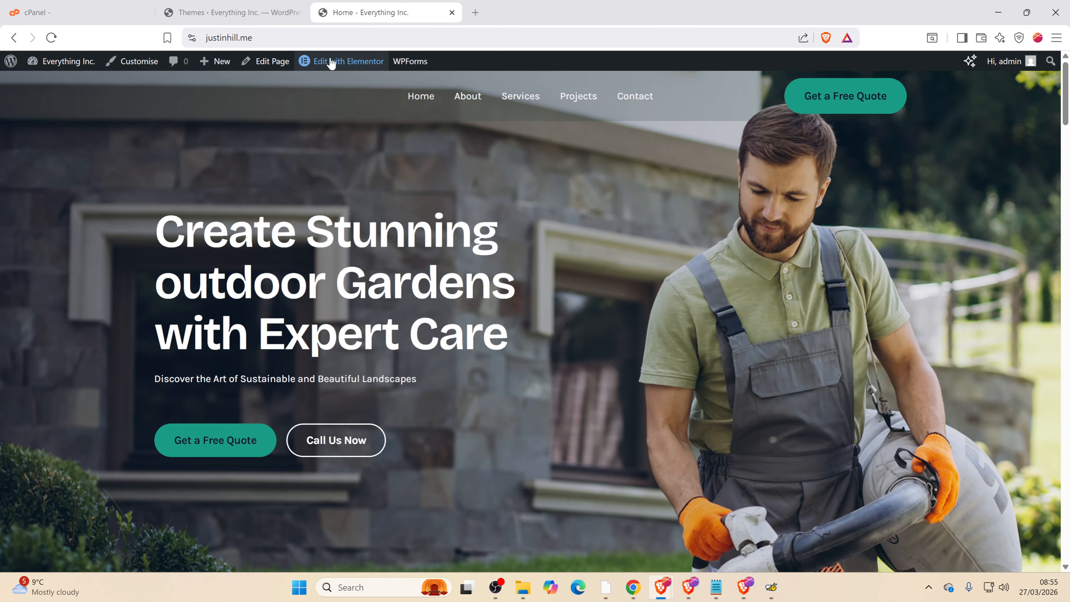
left_click(337, 65)
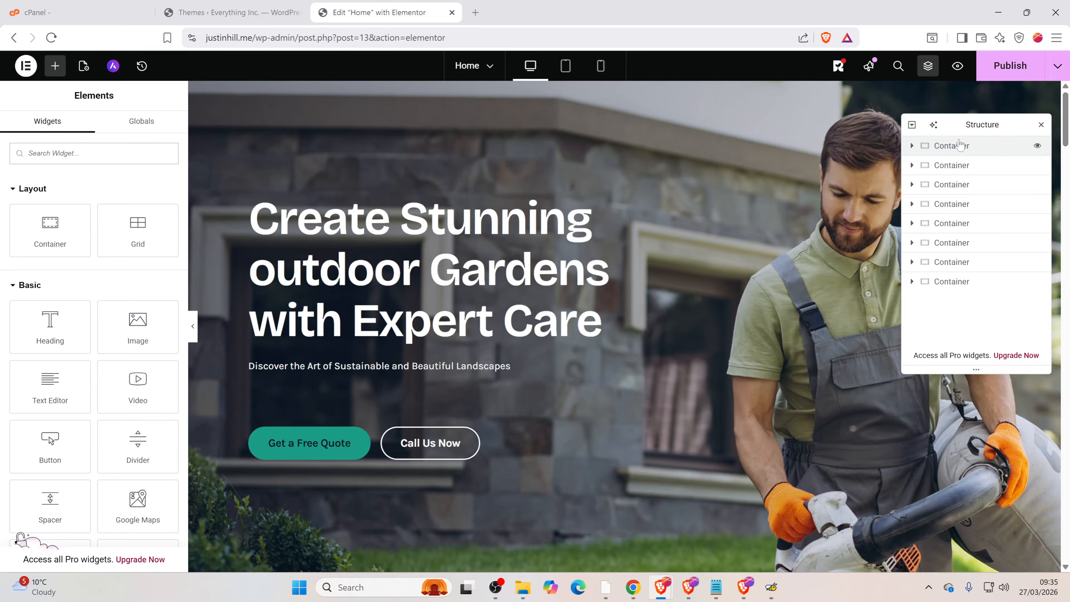
- Select the hero, features and About Us section containers in the Navigator
left_click(992, 147)
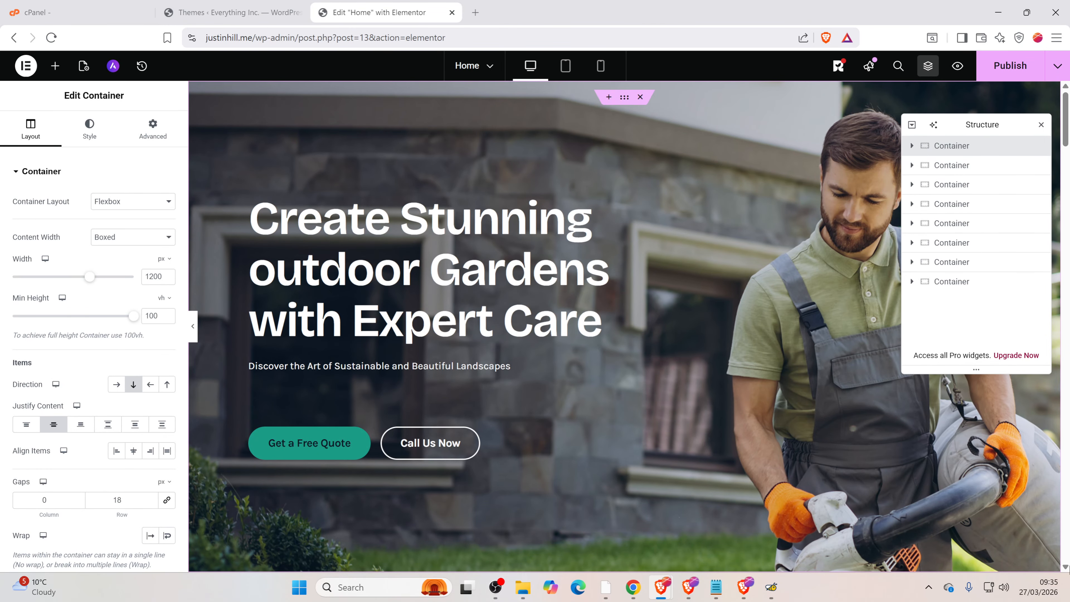
left_click(948, 169)
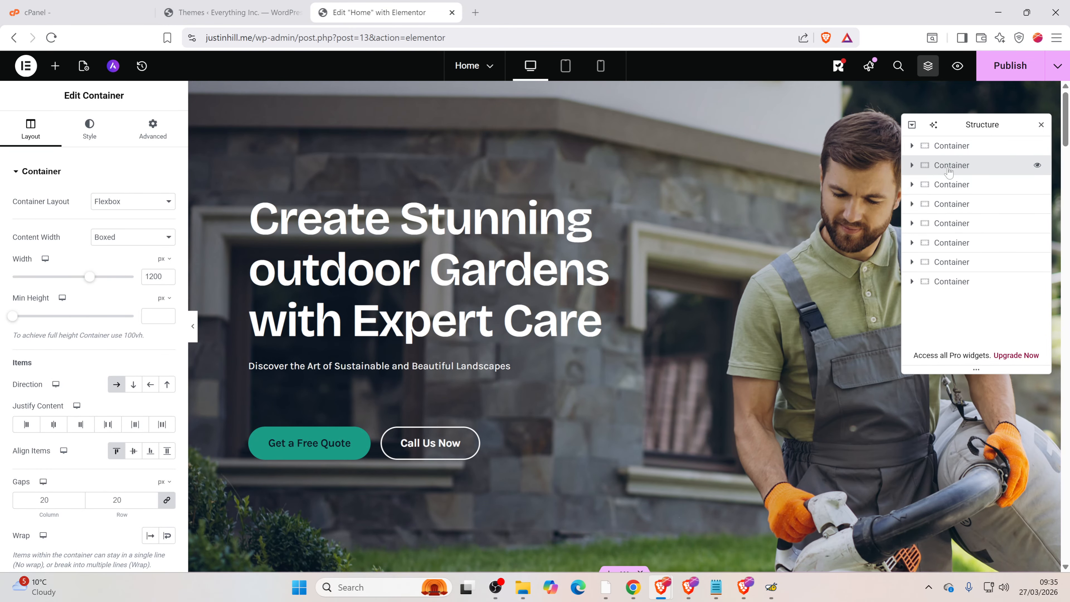
scroll(581, 270, "down", 5)
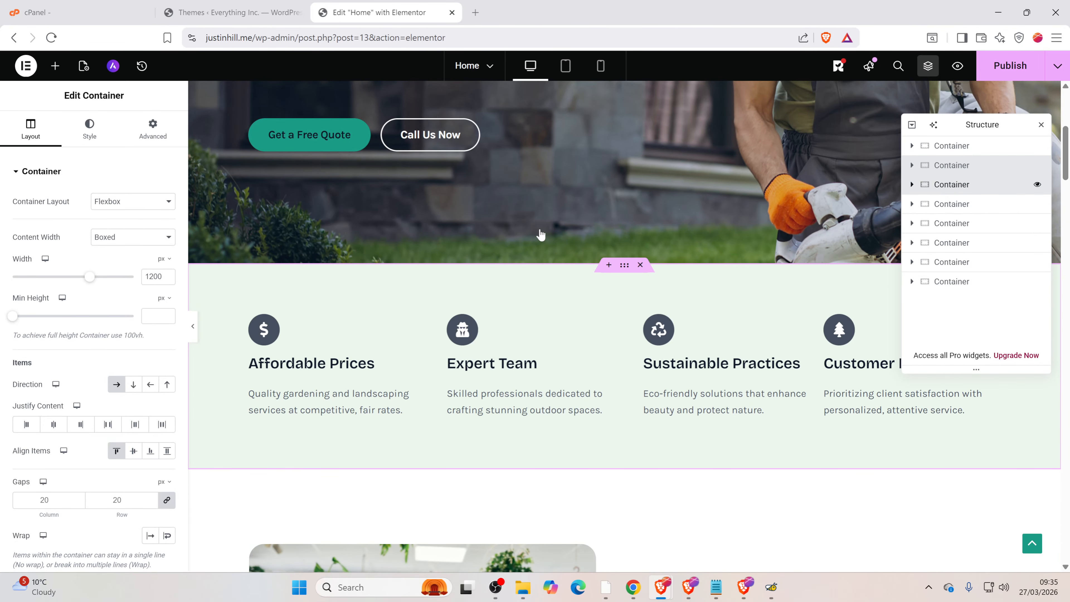
left_click(956, 186)
scroll(556, 283, "down", 1)
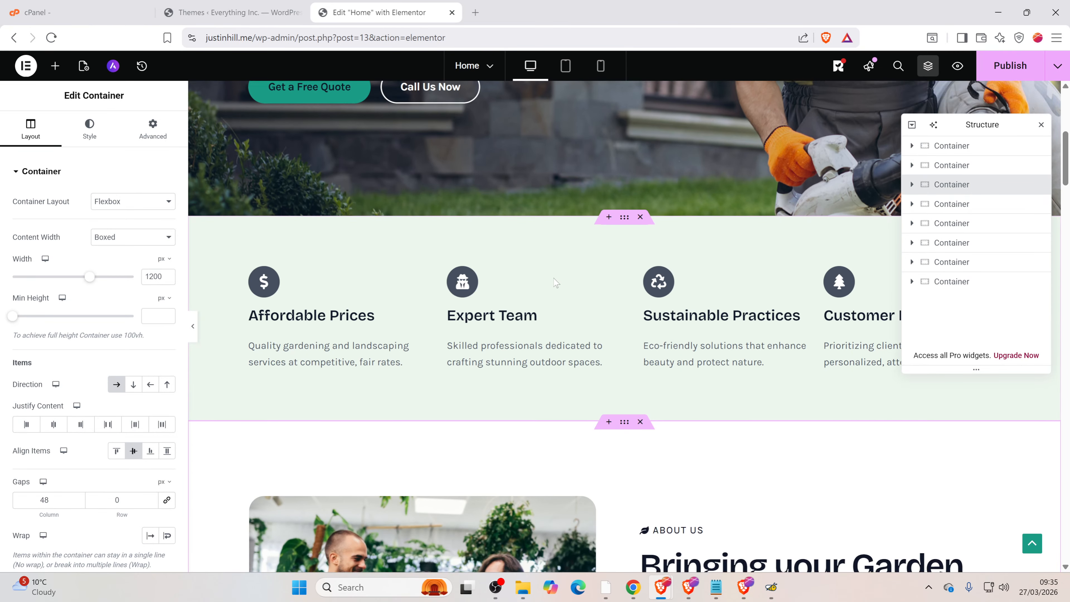
scroll(556, 282, "down", 4)
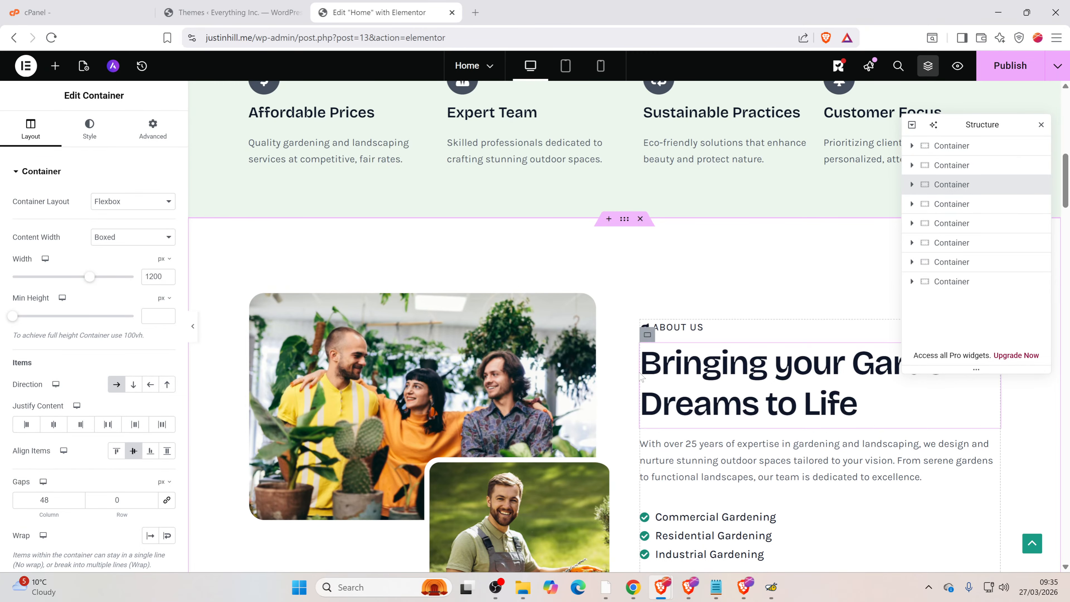
scroll(645, 337, "up", 4)
scroll(658, 360, "up", 7)
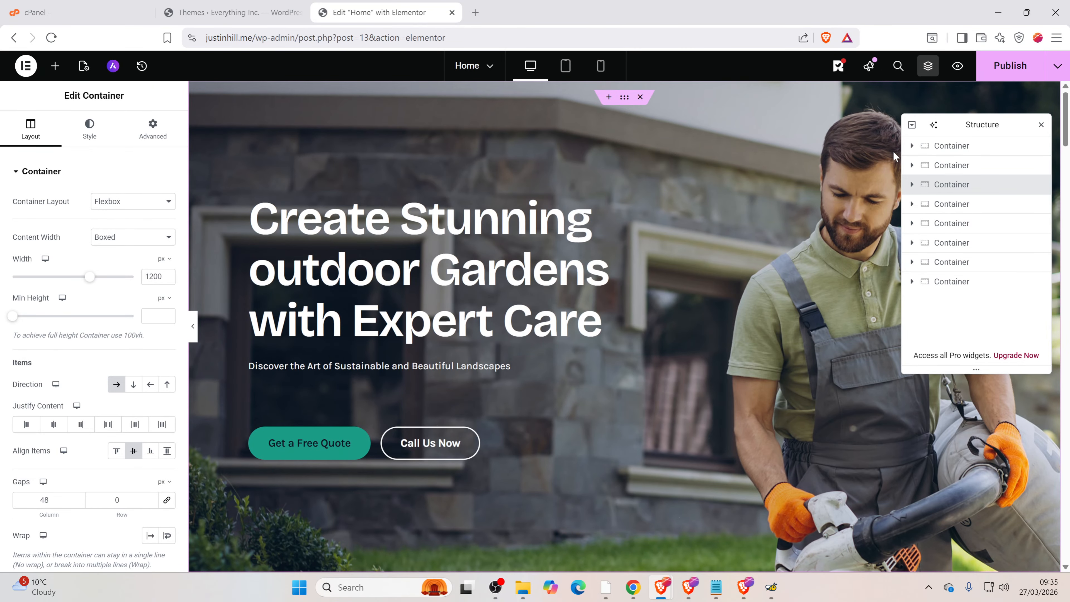
left_click(957, 147)
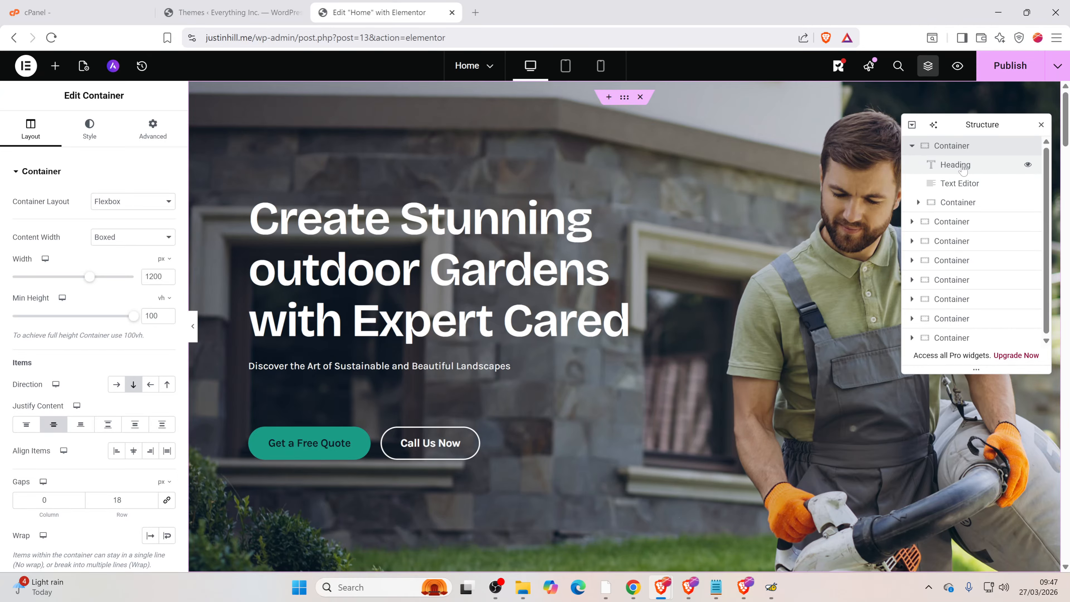
- Select the hero heading and subtitle, and expand the container holding the Get a Free Quote and Call Us Now buttons
left_click(954, 169)
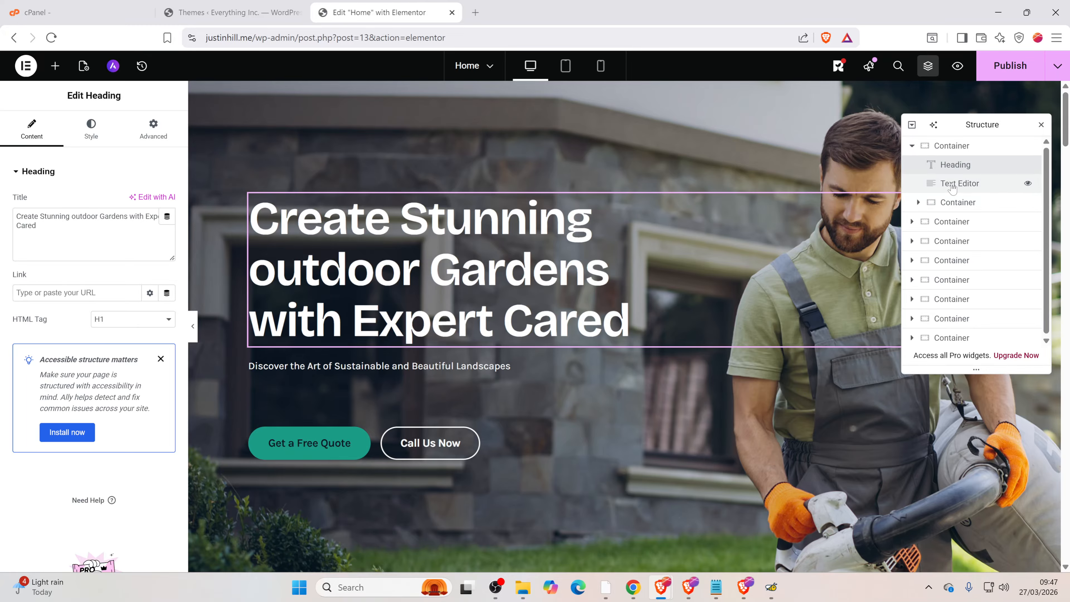
left_click(953, 186)
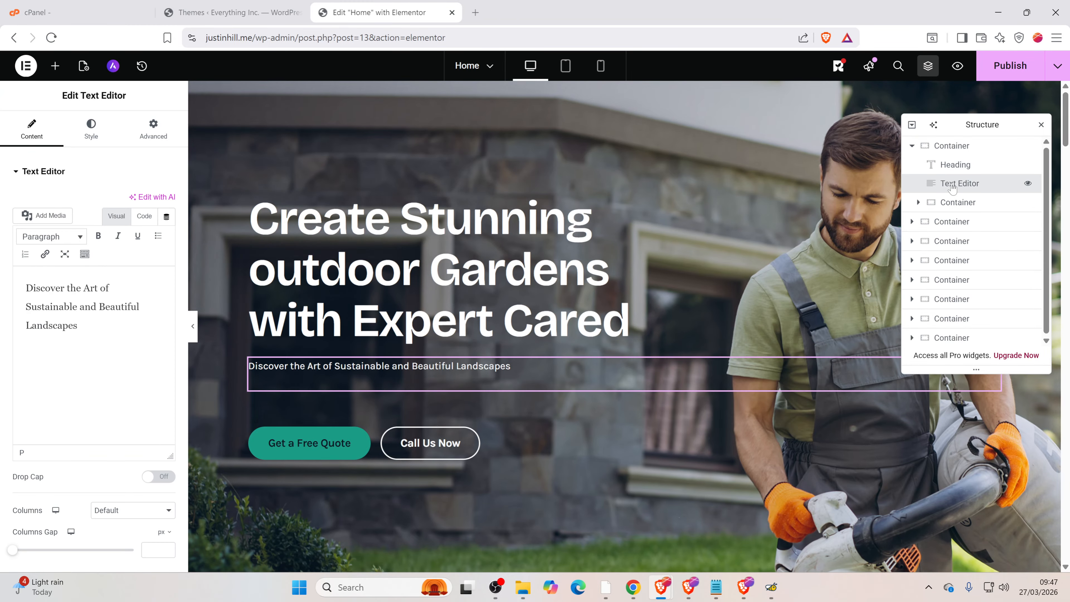
left_click(920, 204)
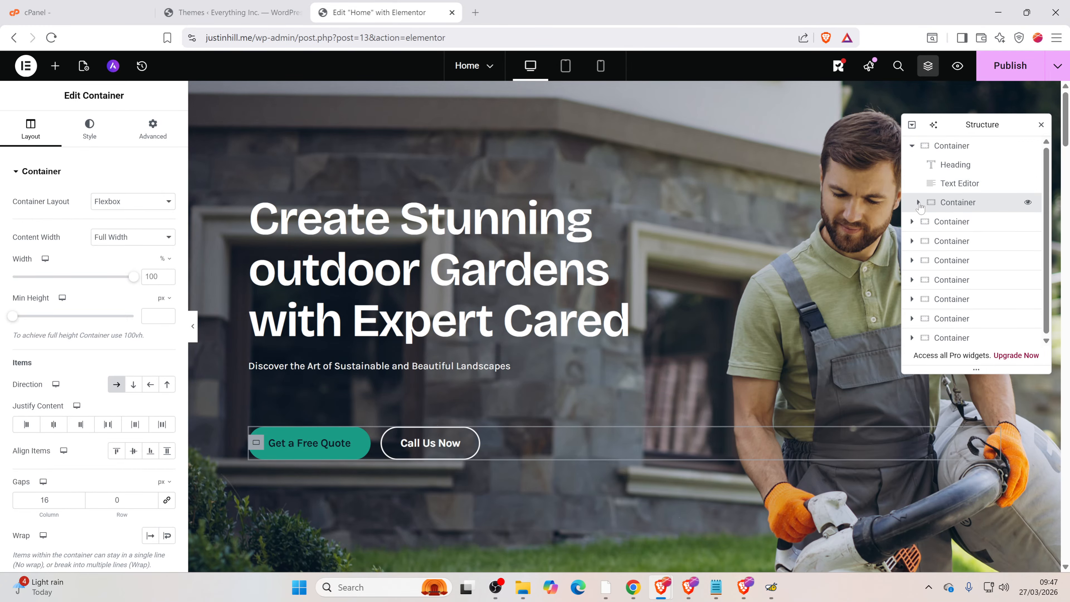
left_click(918, 203)
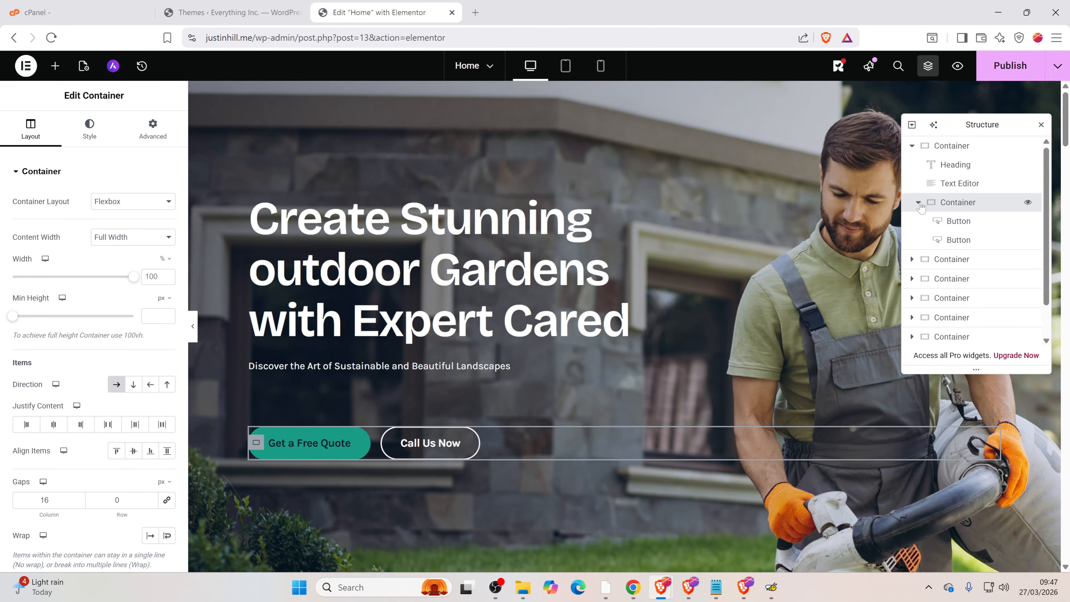
left_click(957, 222)
left_click(959, 244)
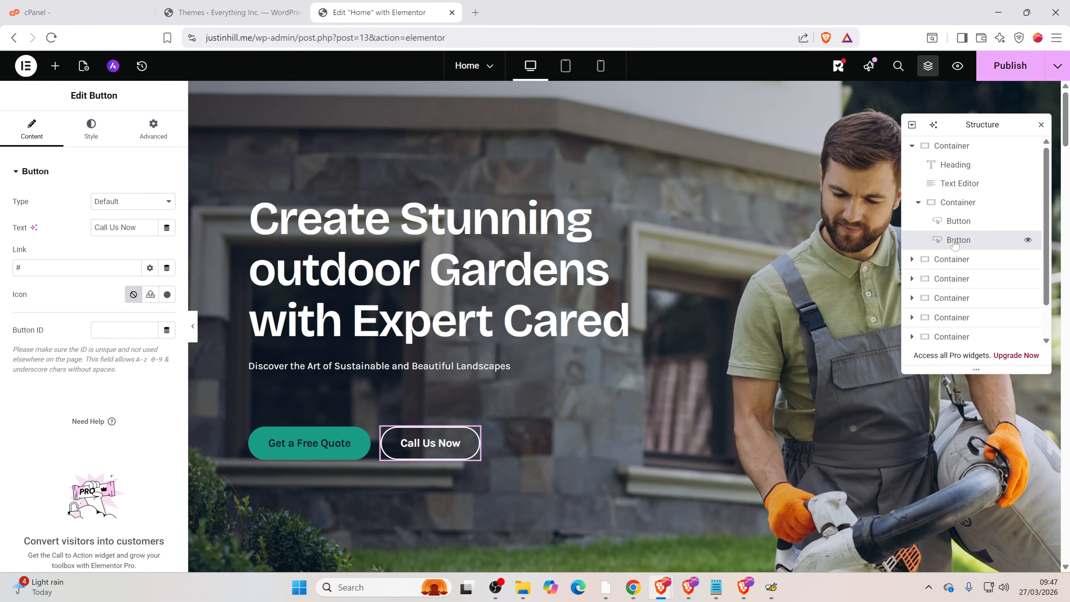
left_click(956, 223)
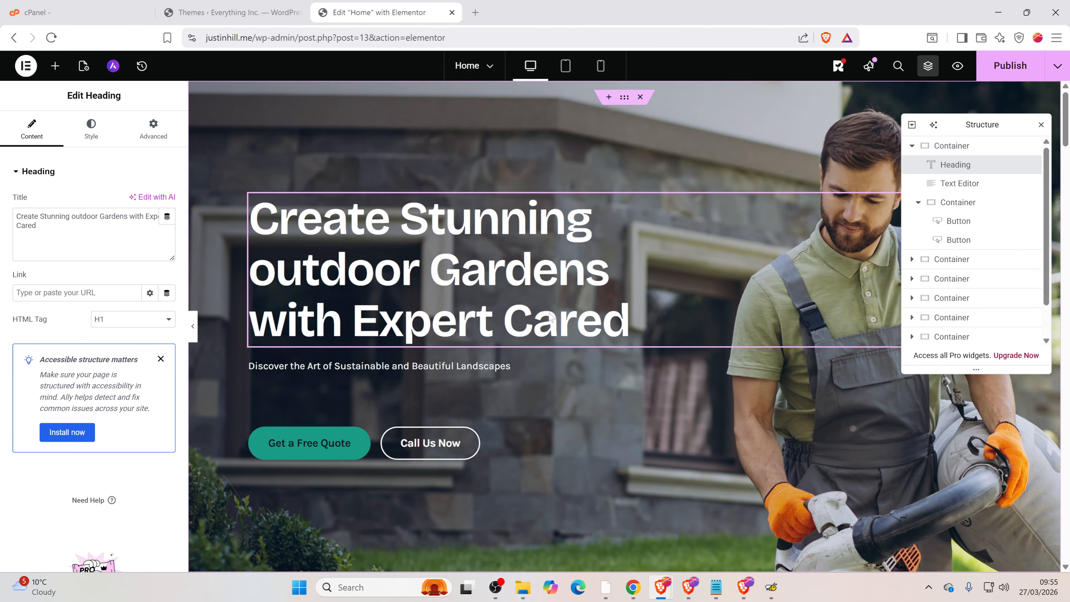
scroll(557, 310, "down", 2)
scroll(557, 310, "down", 4)
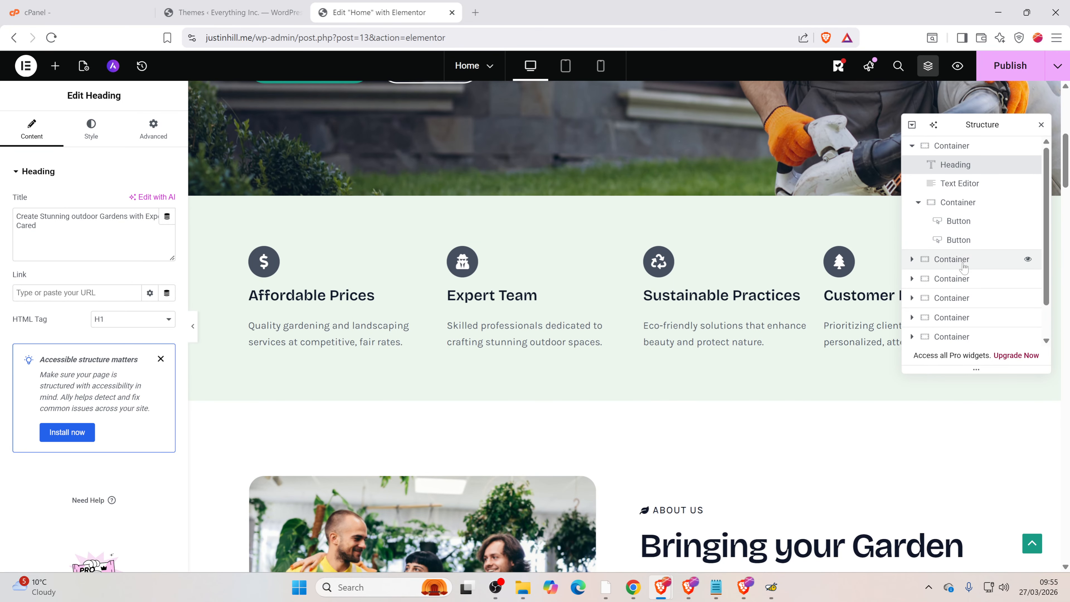
left_click(950, 263)
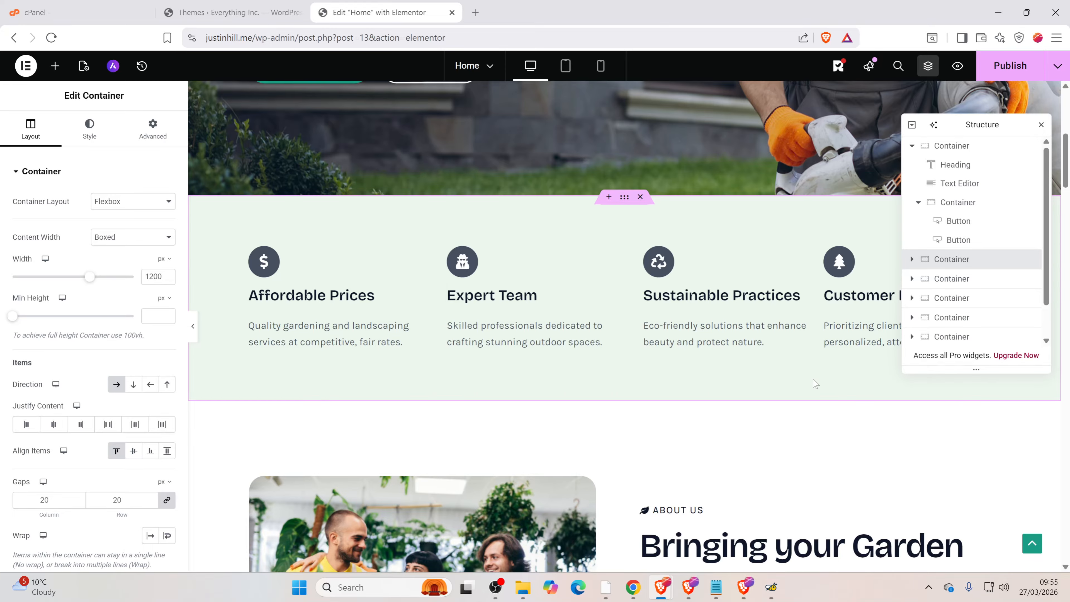
left_click(913, 261)
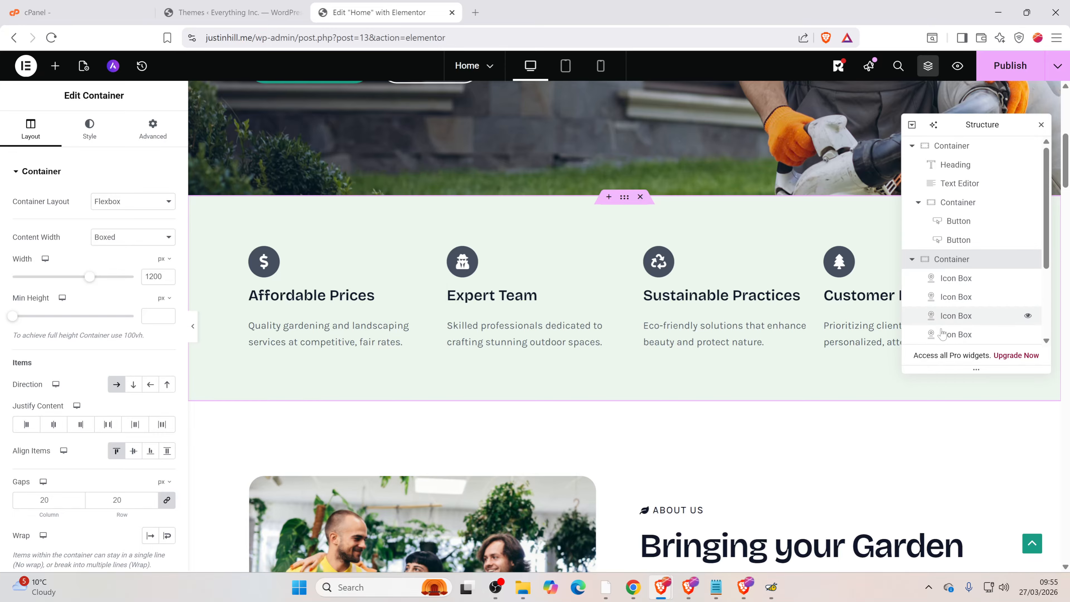
scroll(948, 295, "down", 3)
scroll(519, 381, "down", 5)
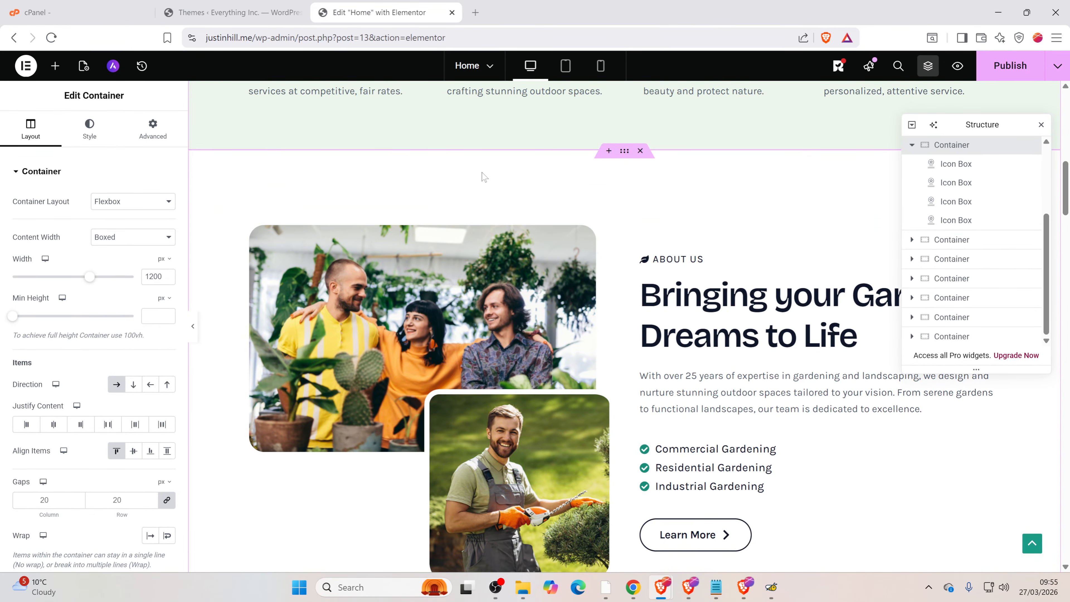
left_click(950, 241)
left_click(912, 240)
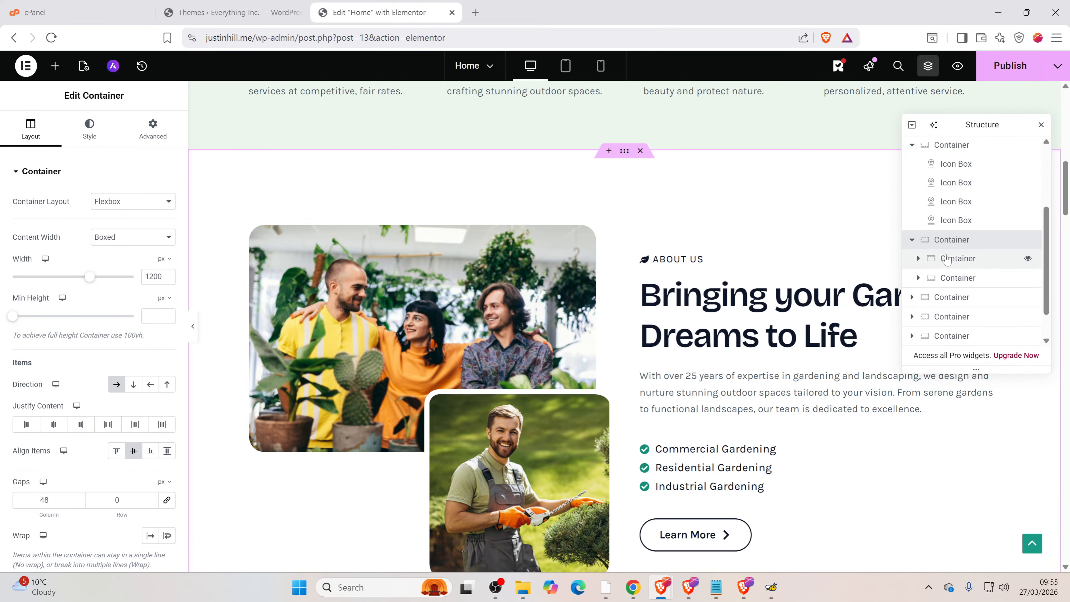
left_click(982, 259)
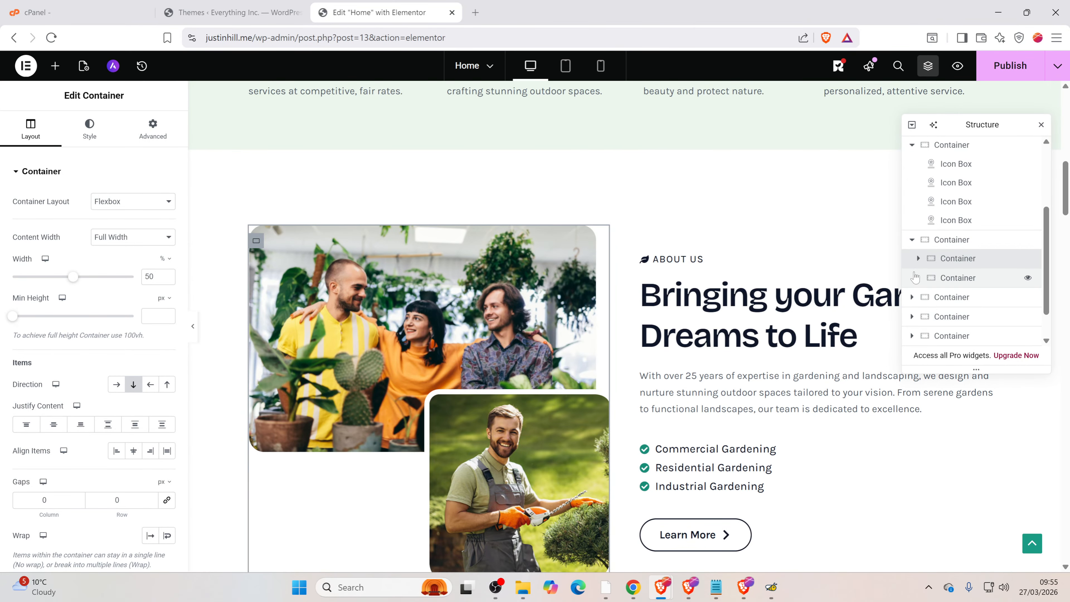
left_click(982, 279)
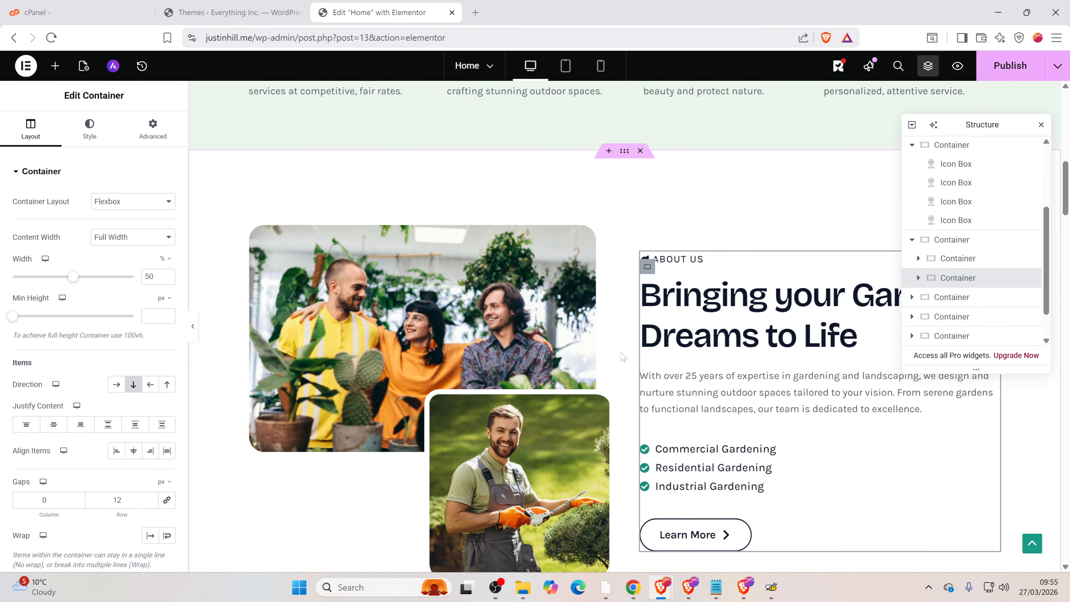
left_click(920, 261)
left_click(919, 259)
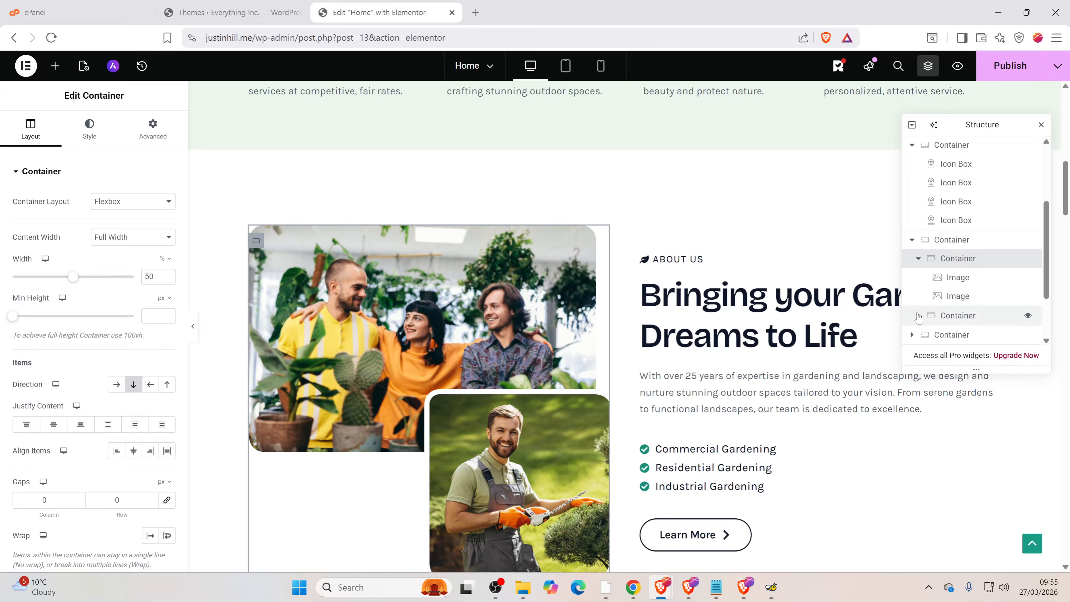
left_click(919, 315)
scroll(954, 287, "down", 3)
scroll(953, 287, "up", 2)
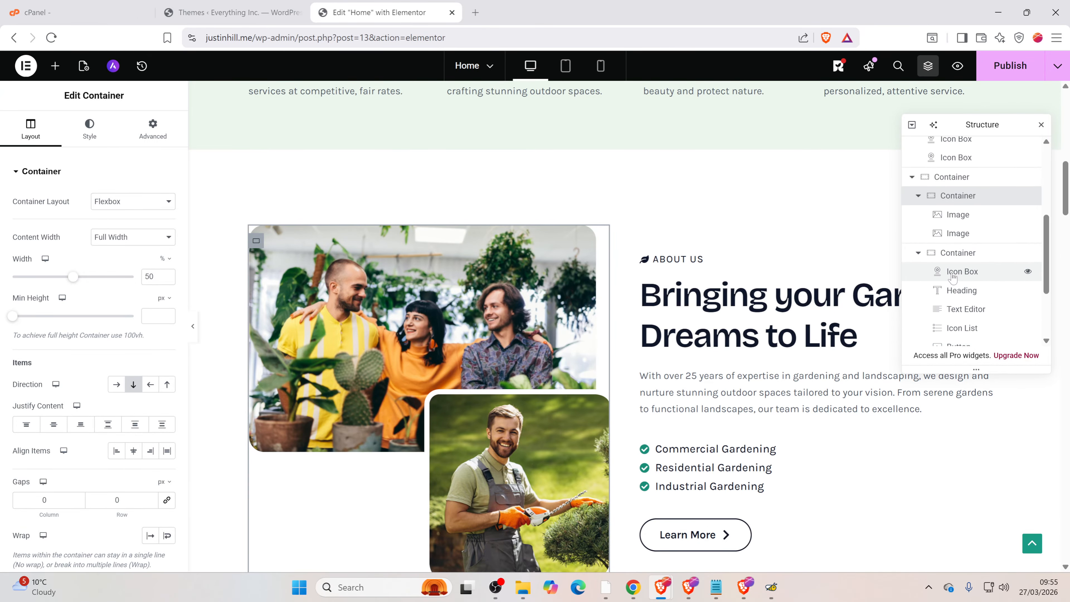
left_click(956, 214)
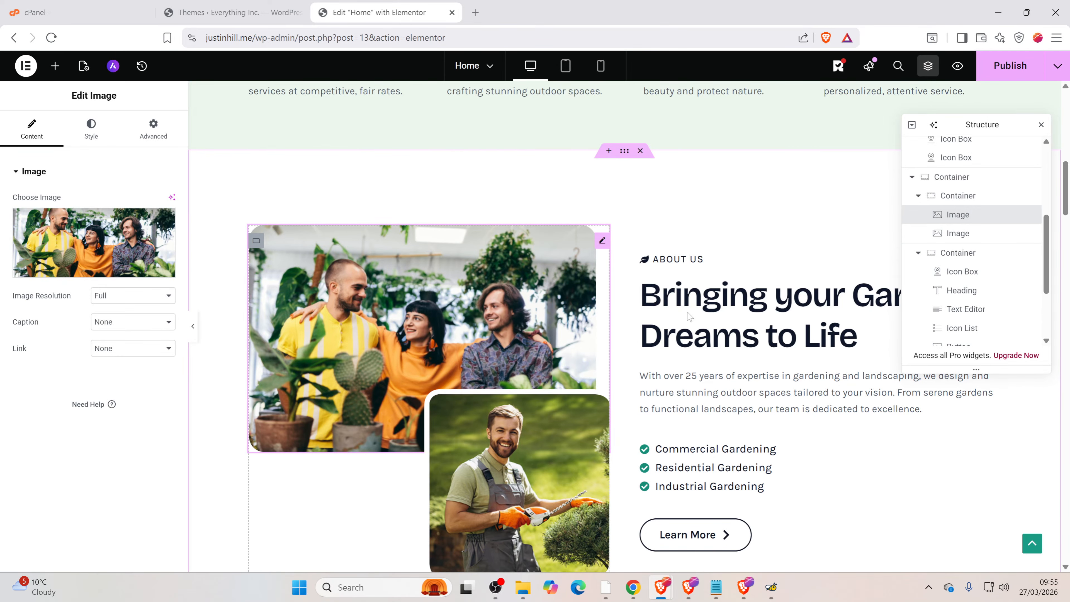
left_click(1026, 233)
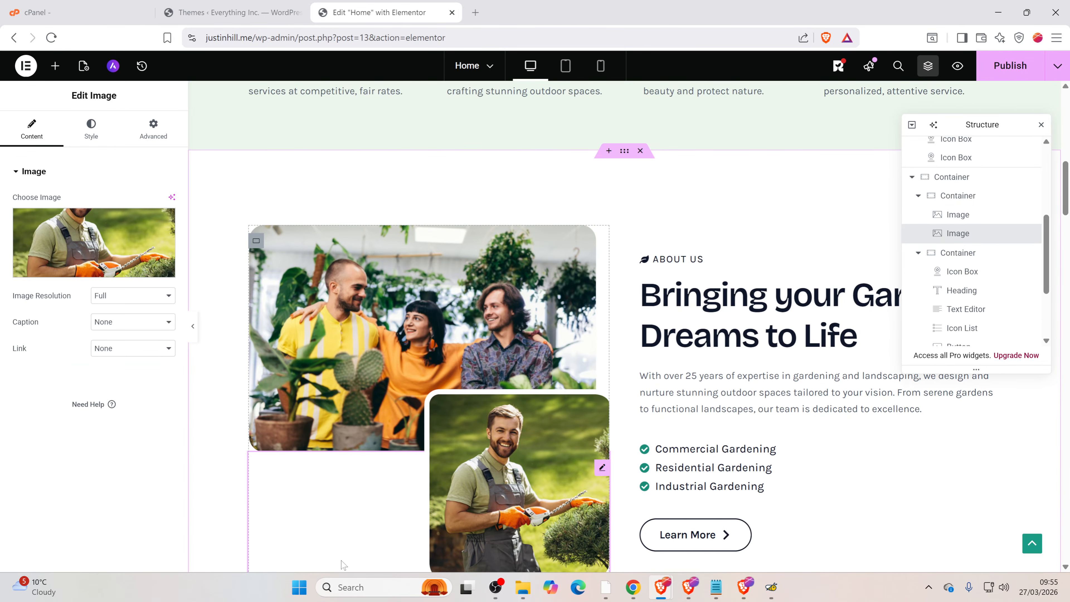
scroll(495, 422, "down", 4)
scroll(471, 314, "up", 3)
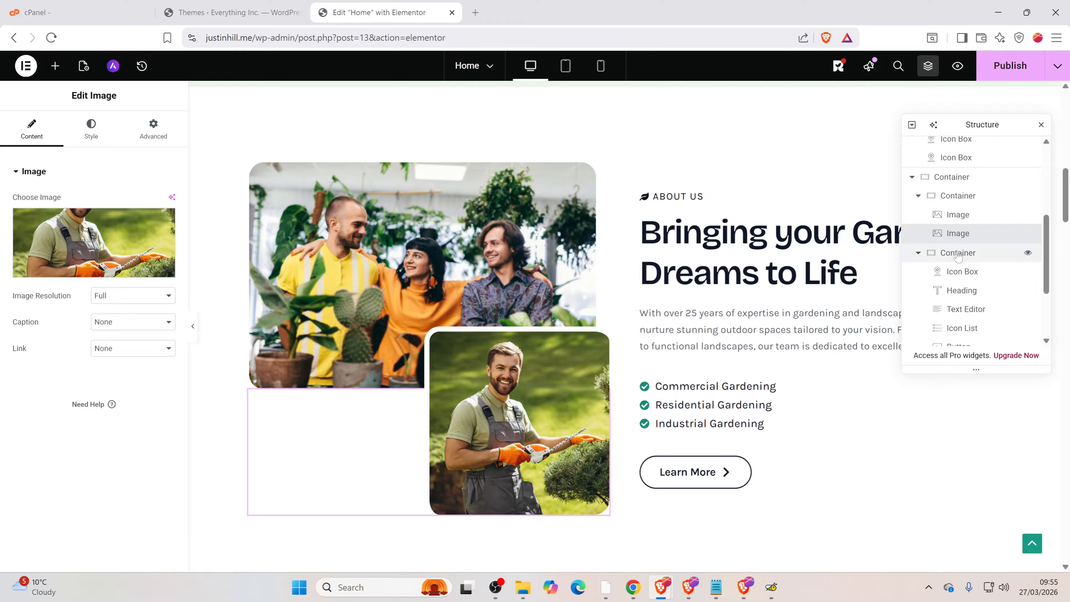
scroll(847, 365, "up", 7)
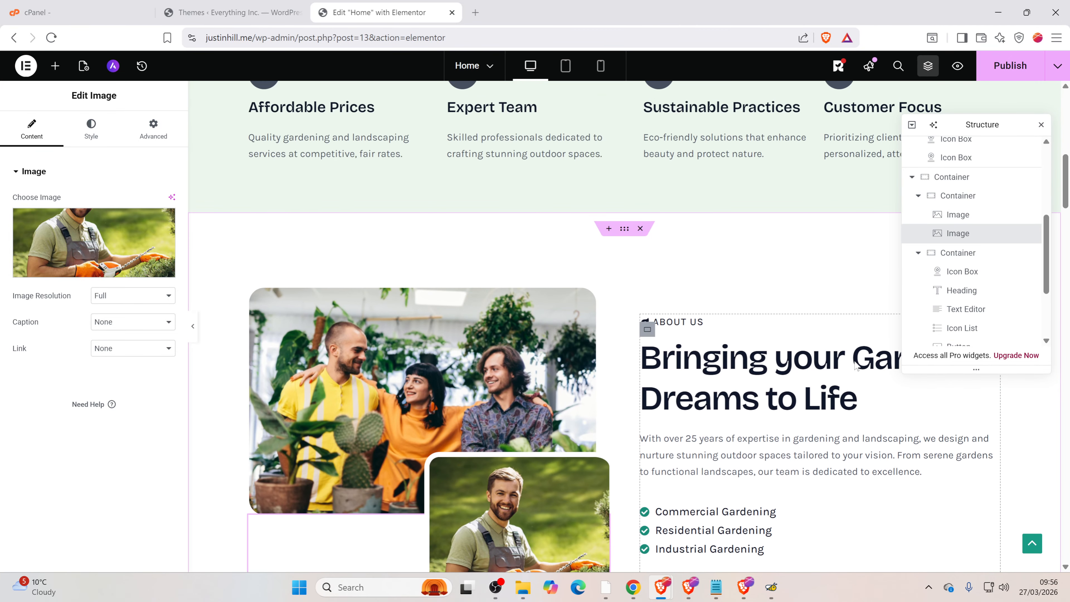
scroll(712, 355, "up", 8)
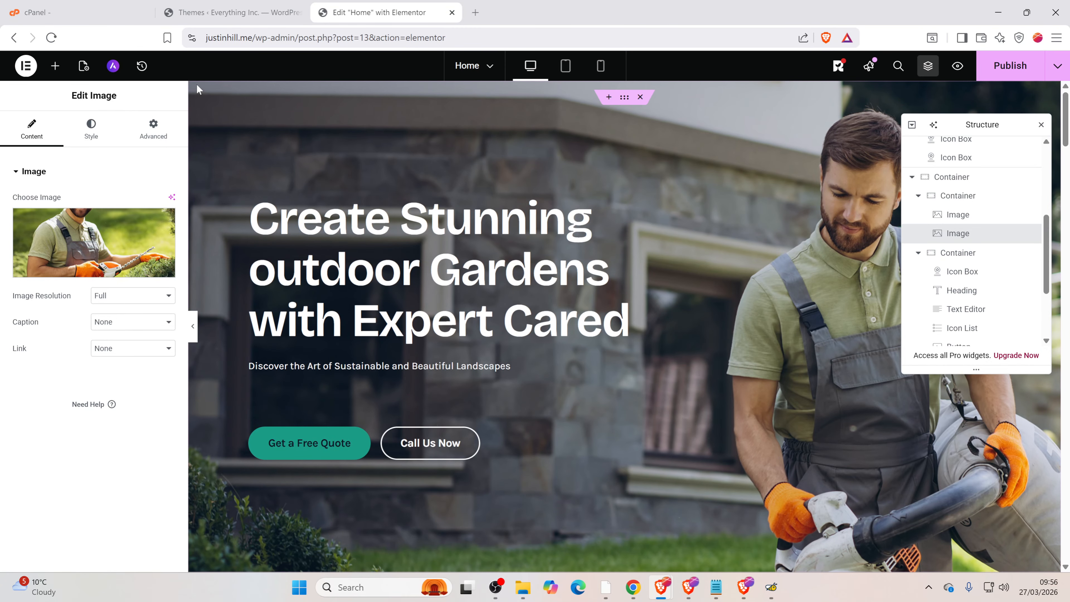
left_click(952, 176)
scroll(977, 200, "up", 2)
scroll(977, 200, "up", 3)
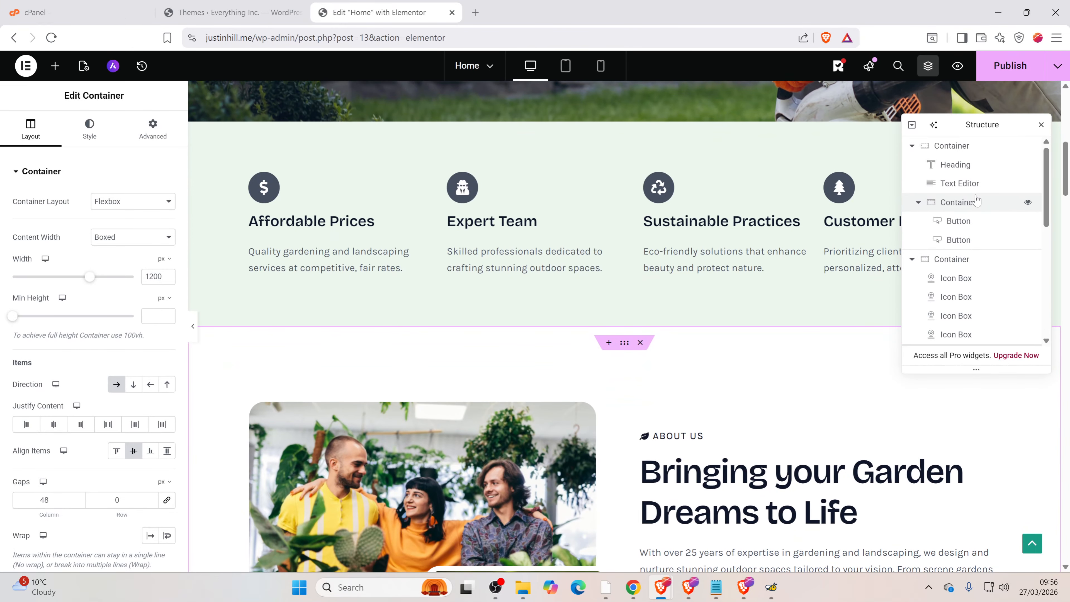
scroll(732, 270, "up", 10)
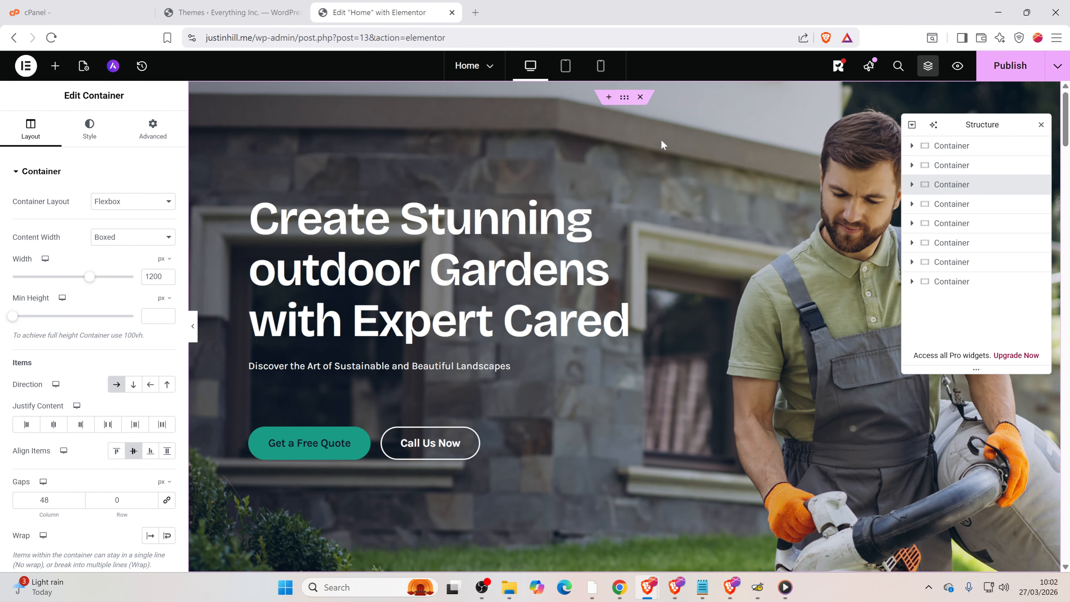
- Close the Structure panel and correct the hero heading to end with 'Expert Care'
left_click(1042, 125)
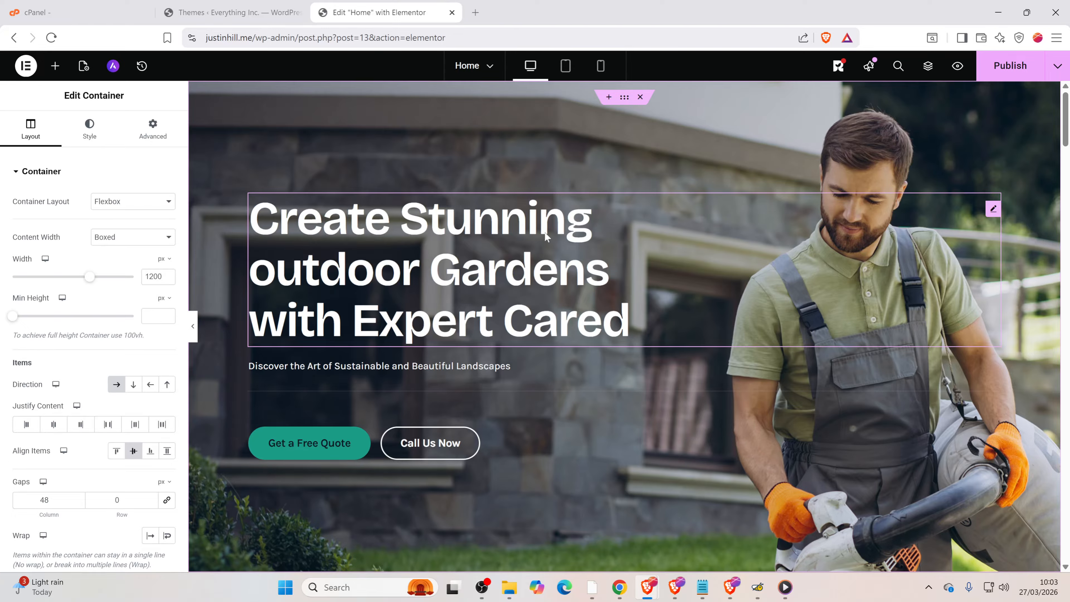
left_click(568, 245)
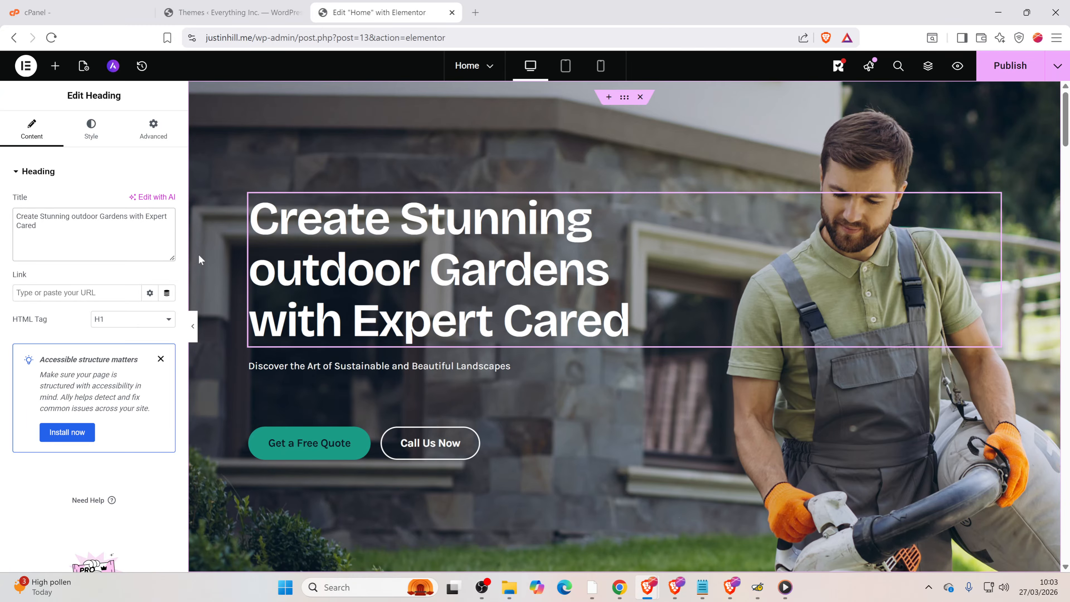
type("hgghggh")
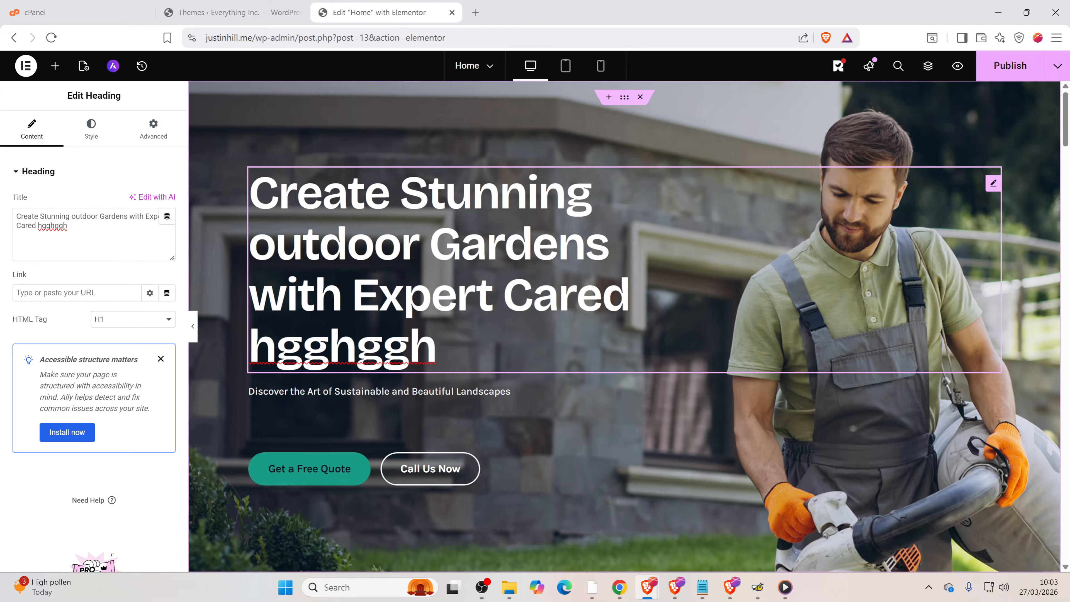
key("BackSpace")
key("BackSpace")
key("BackSpace")
key("BackSpace")
key("BackSpace")
key("BackSpace")
key("BackSpace")
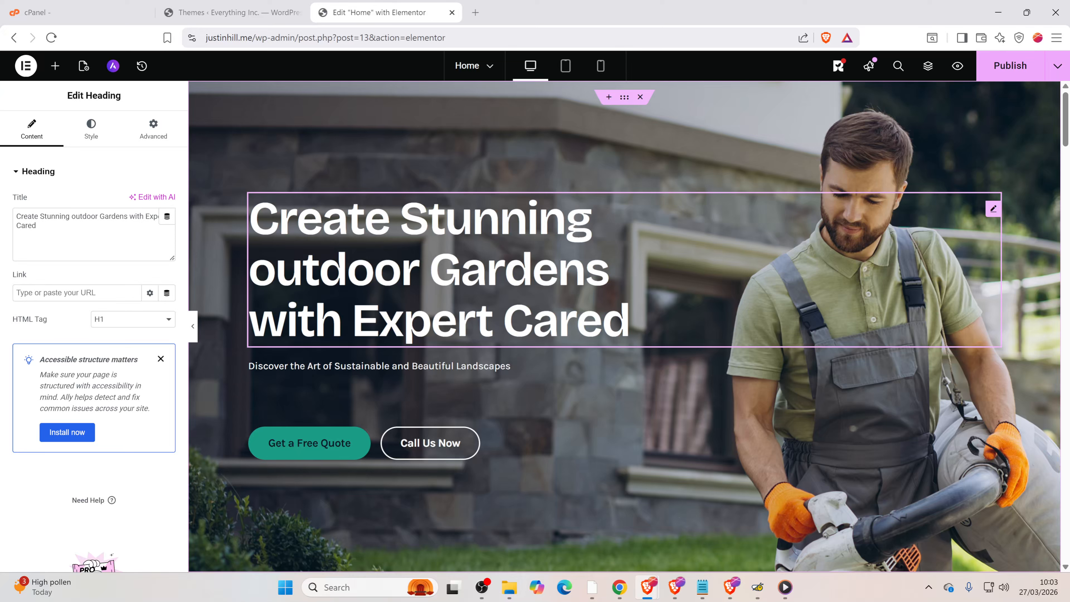
key("BackSpace")
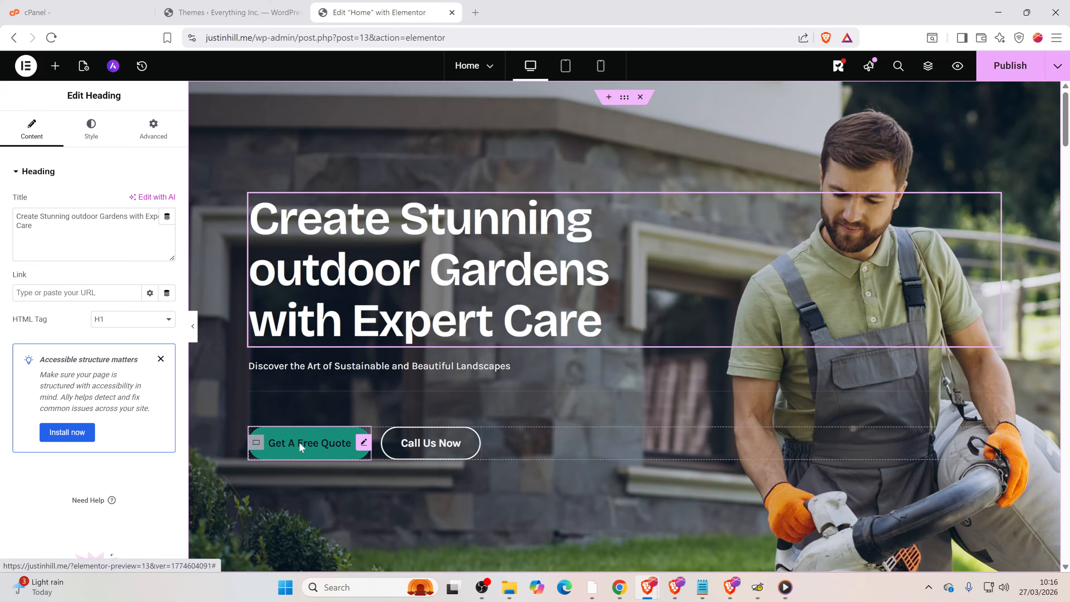
- Relabel the first hero button 'Get Instant Quote' and begin entering its link
left_click(315, 431)
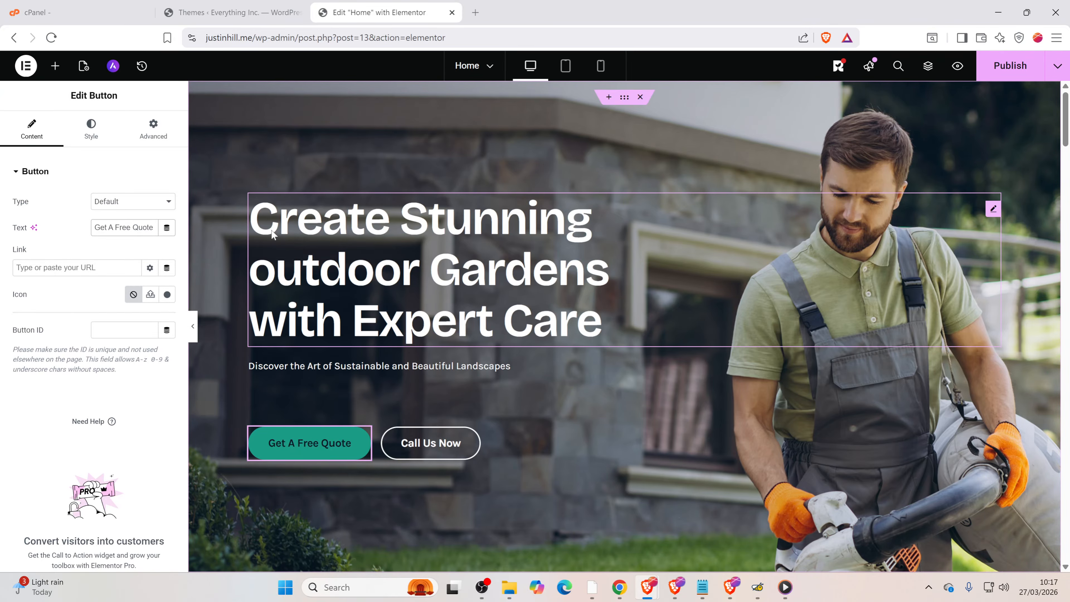
key("BackSpace")
key("BackSpace")
key("BackSpace")
key("BackSpace")
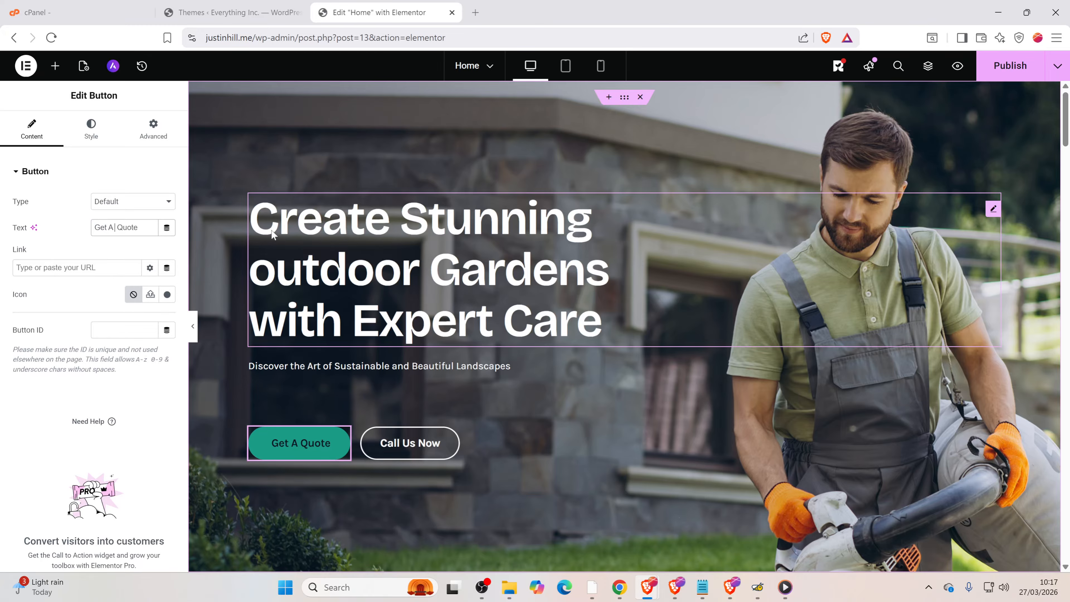
key("BackSpace")
type("Instant")
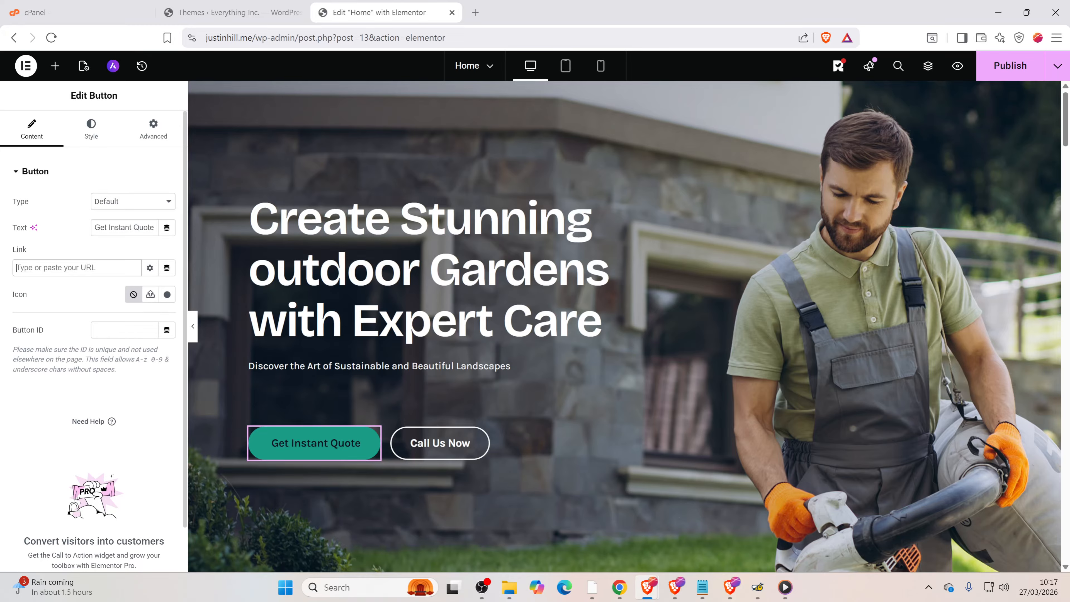
type("pr")
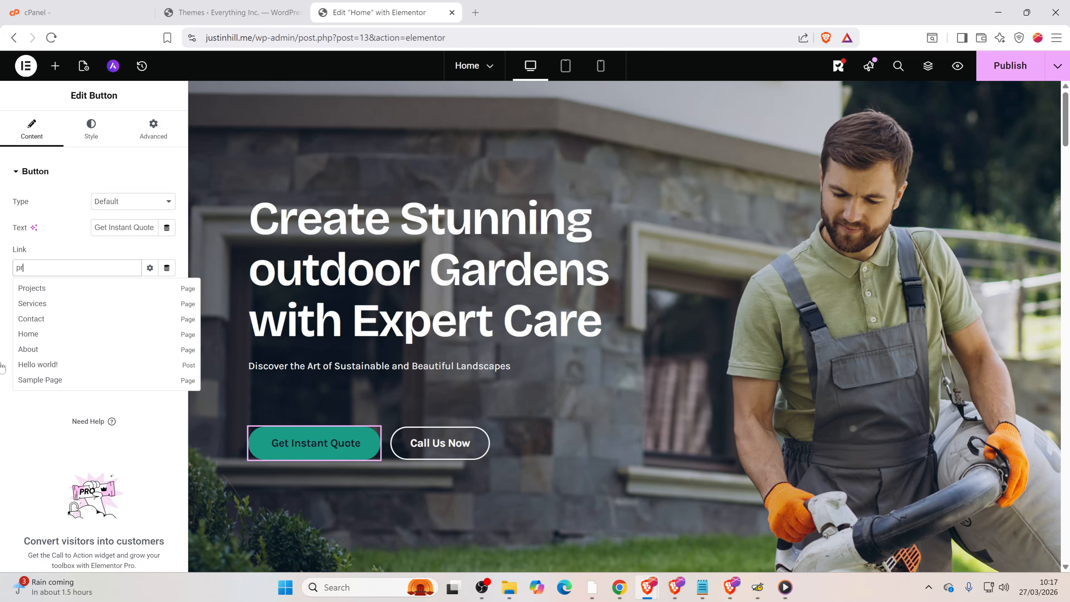
- Link the Get Instant Quote button to the Projects page, check its link options, and show its Style settings
left_click(32, 291)
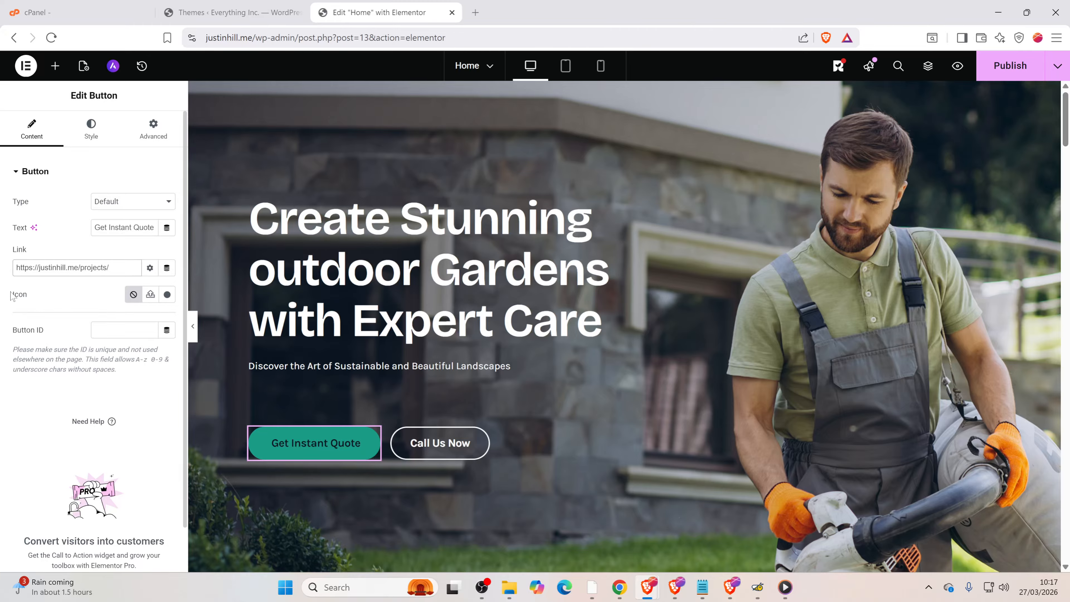
left_click(150, 268)
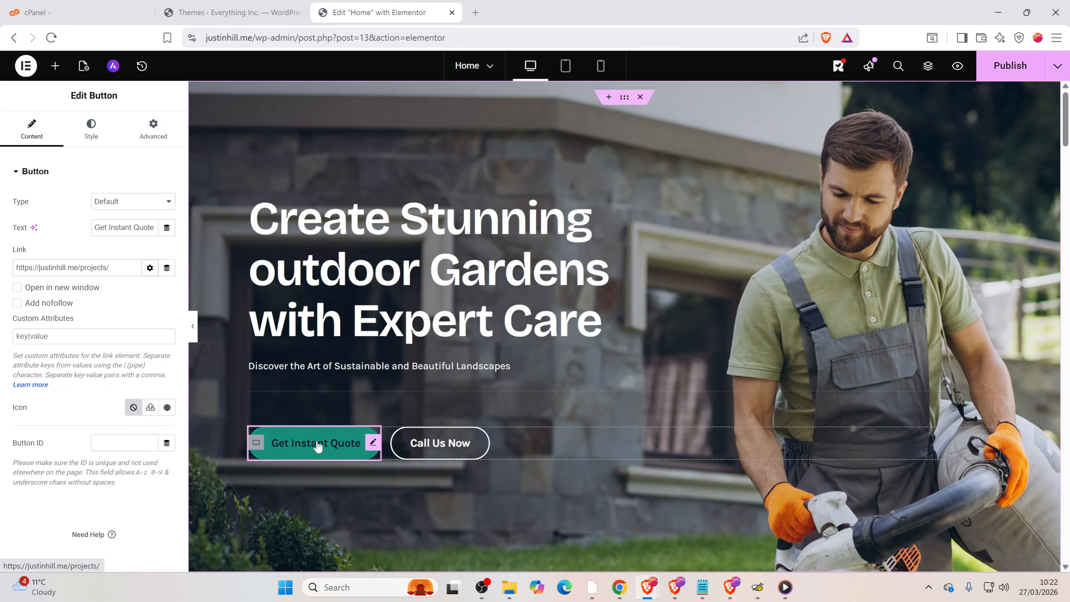
left_click(91, 134)
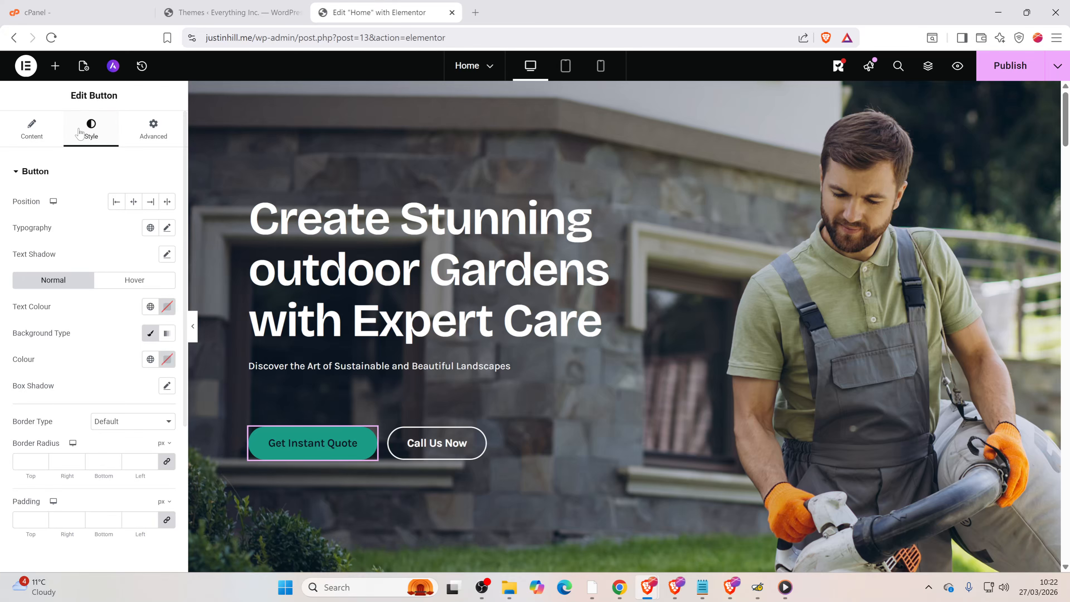
left_click(151, 334)
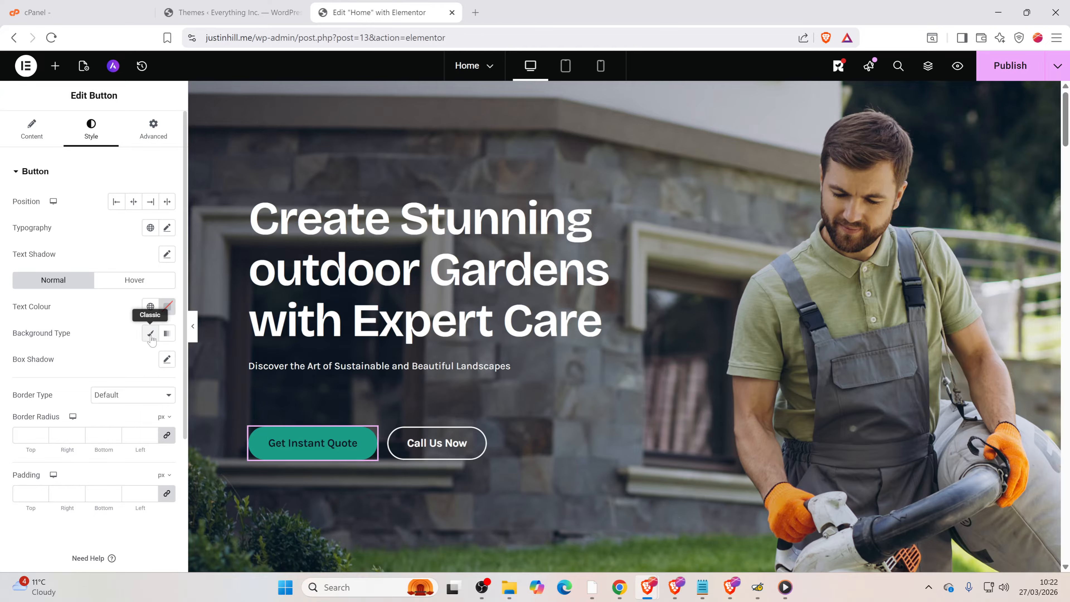
left_click(151, 337)
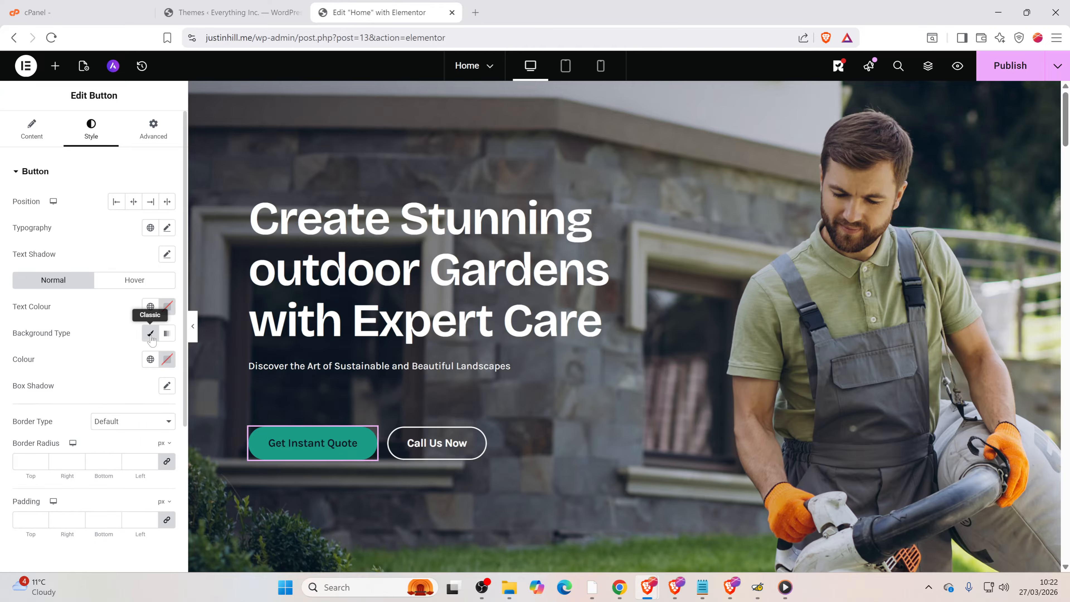
left_click(150, 362)
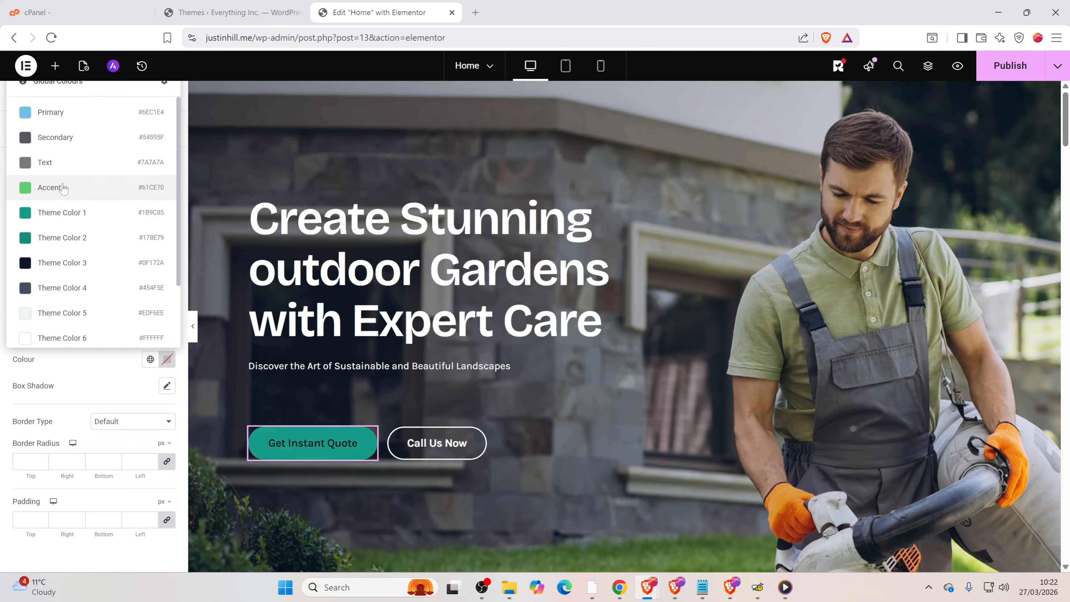
left_click(53, 113)
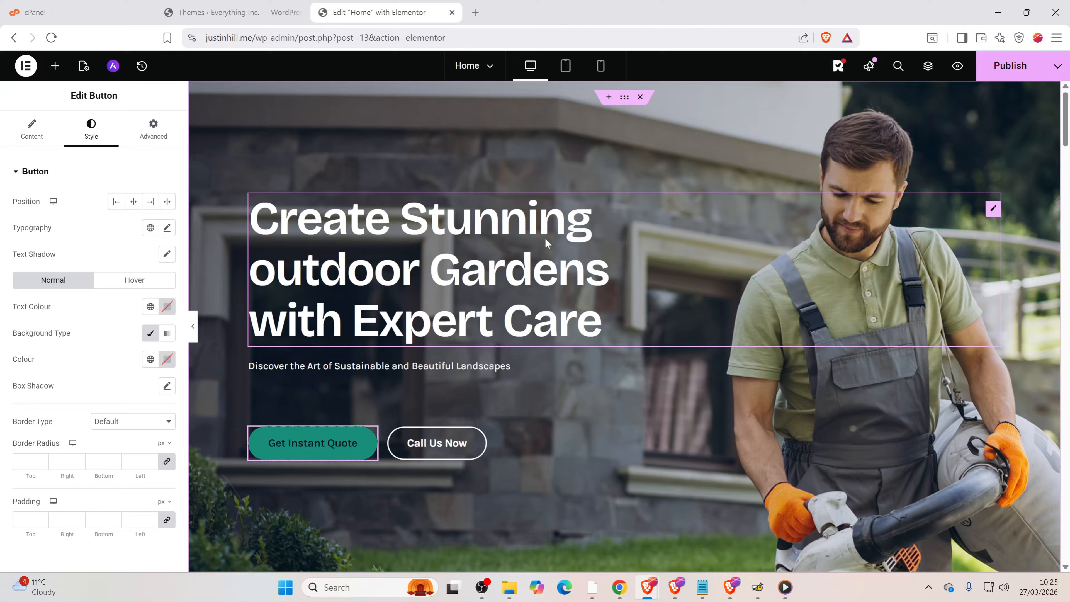
scroll(545, 240, "down", 10)
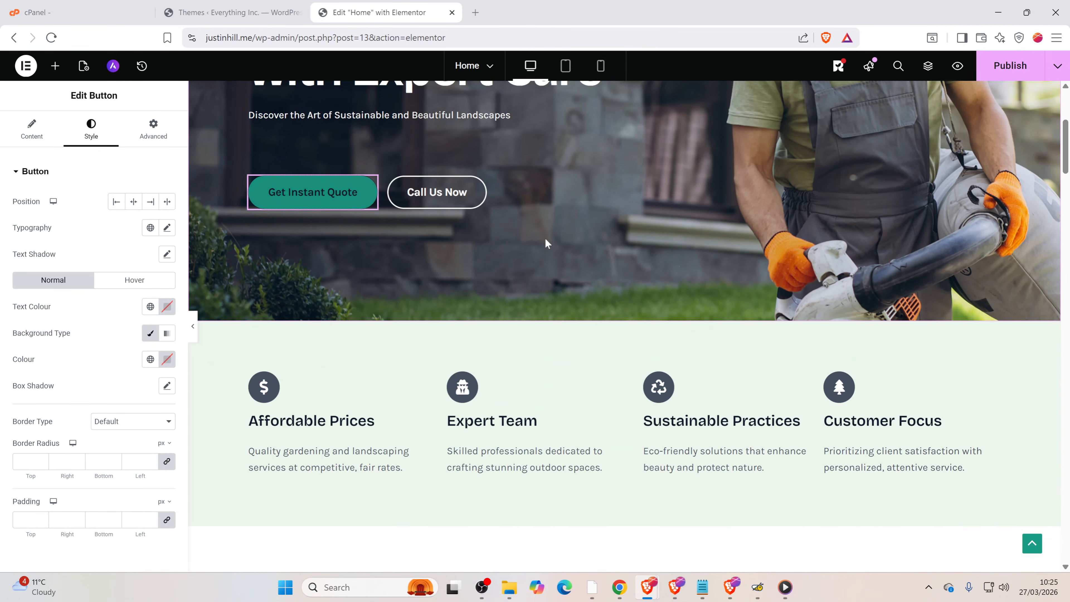
scroll(546, 244, "down", 7)
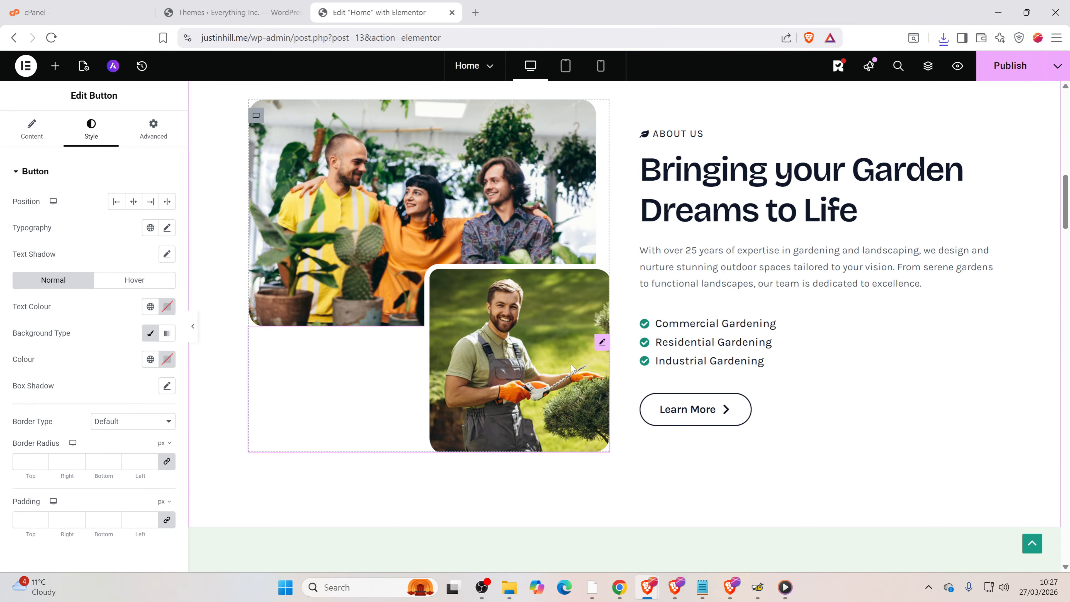
- Replace the gardener photo in About Us with the uploaded shot-white-bench-park_181624-48161.avif bench image
left_click(602, 343)
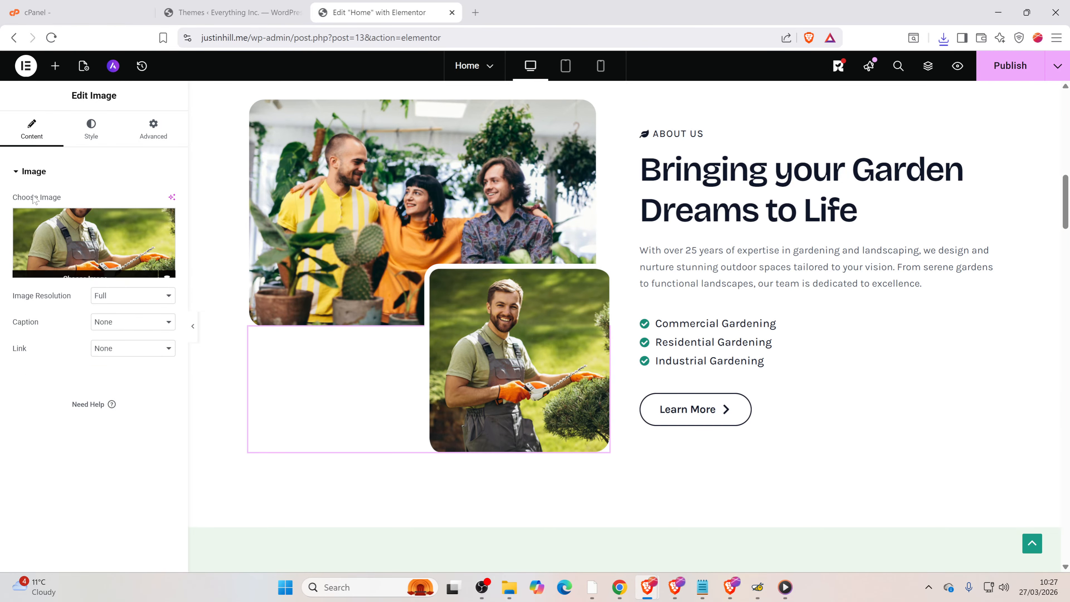
mouse_move(74, 272)
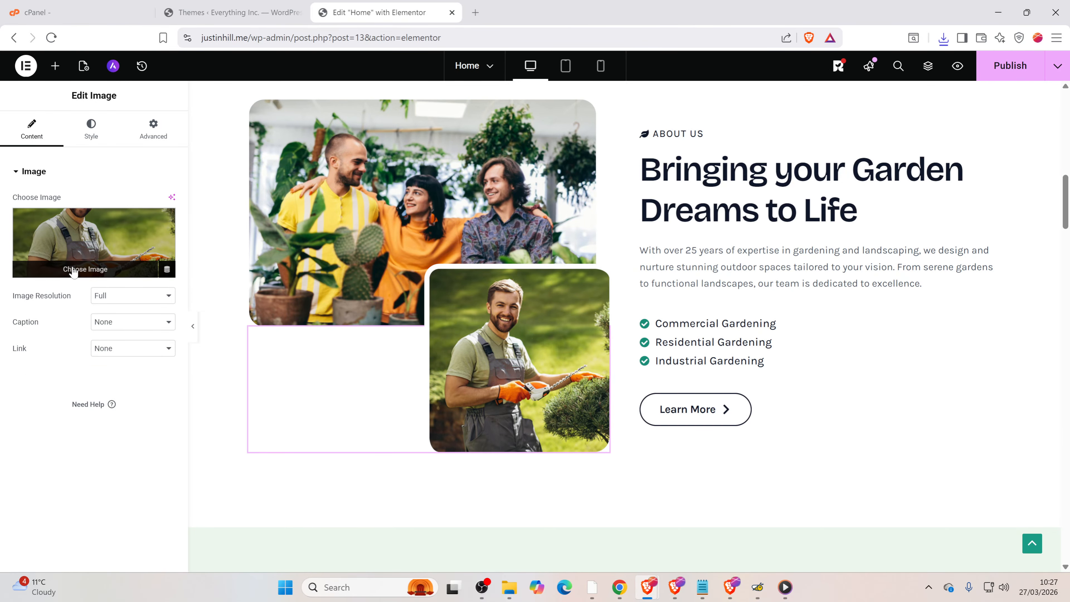
left_click(95, 274)
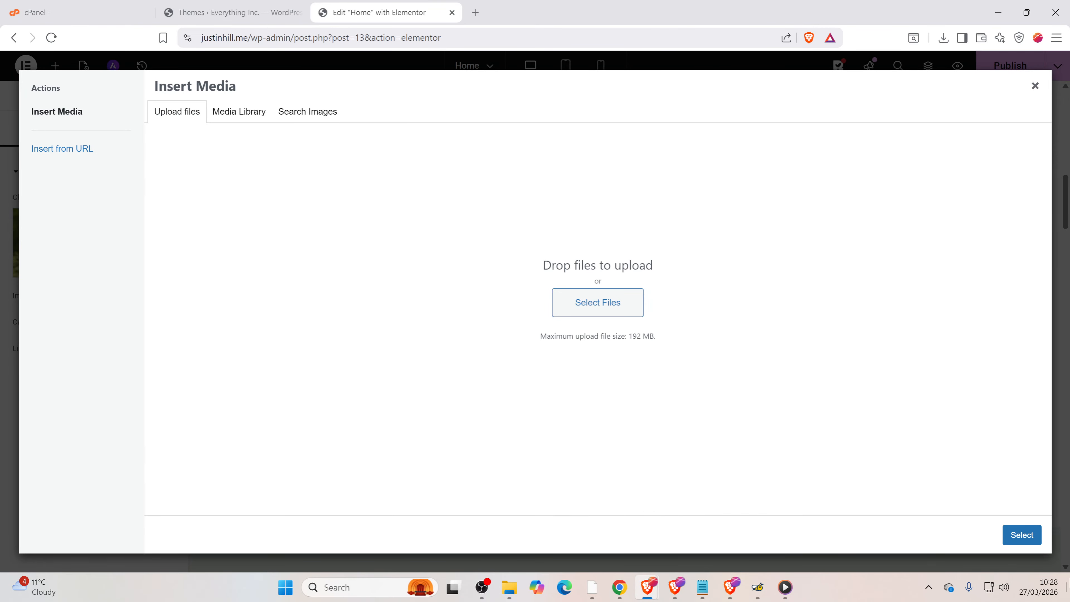
left_click_drag(592, 587, 579, 299)
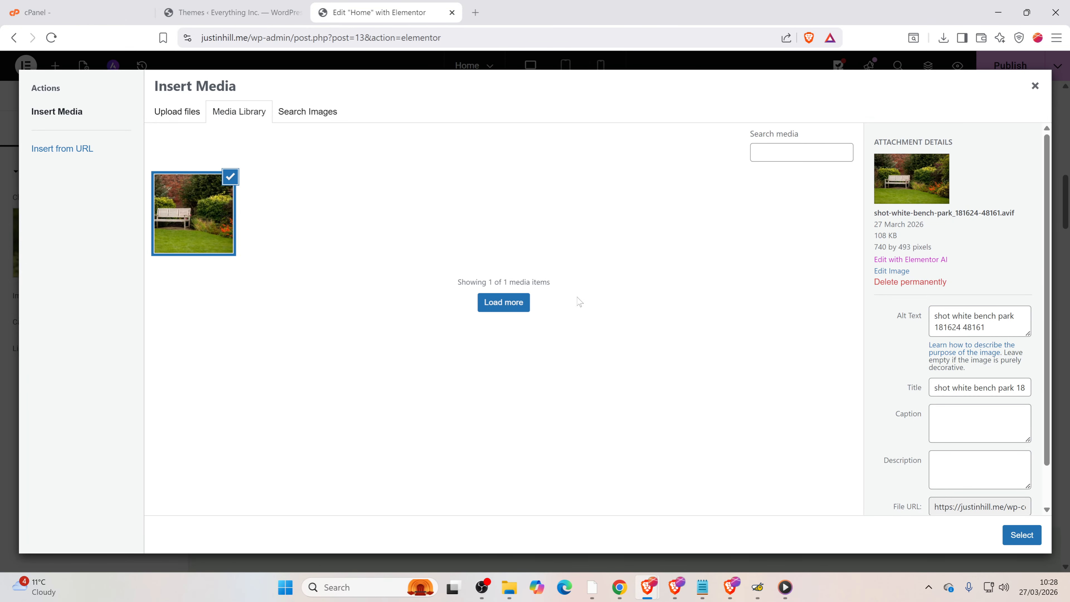
left_click(1021, 535)
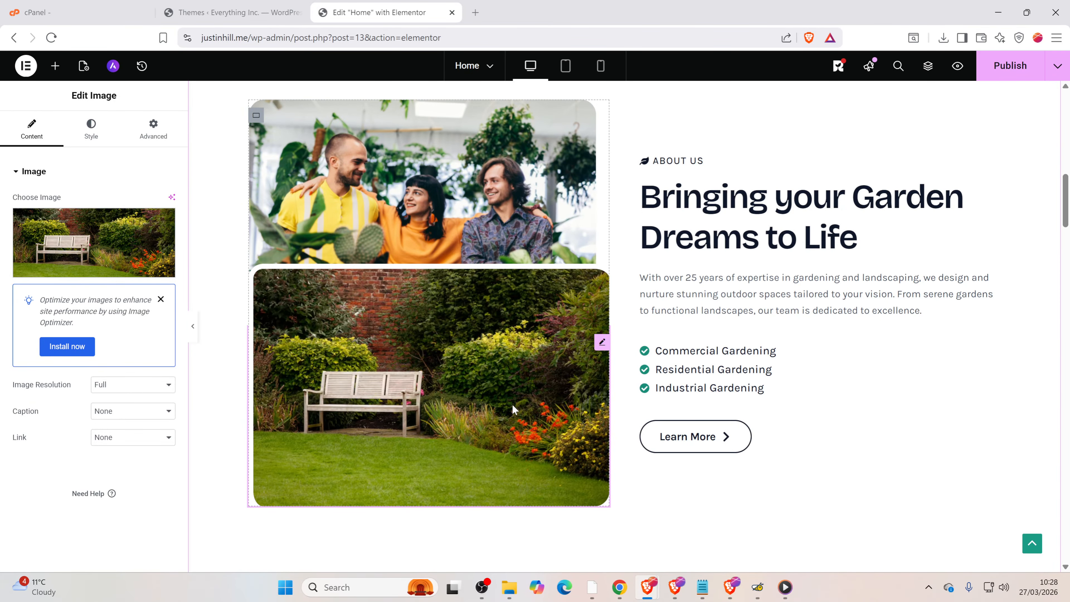
- Dismiss the optimizer notice, try Medium Large and Thumbnail, then set the bench photo to Medium 300 x 300
left_click(161, 299)
left_click(113, 300)
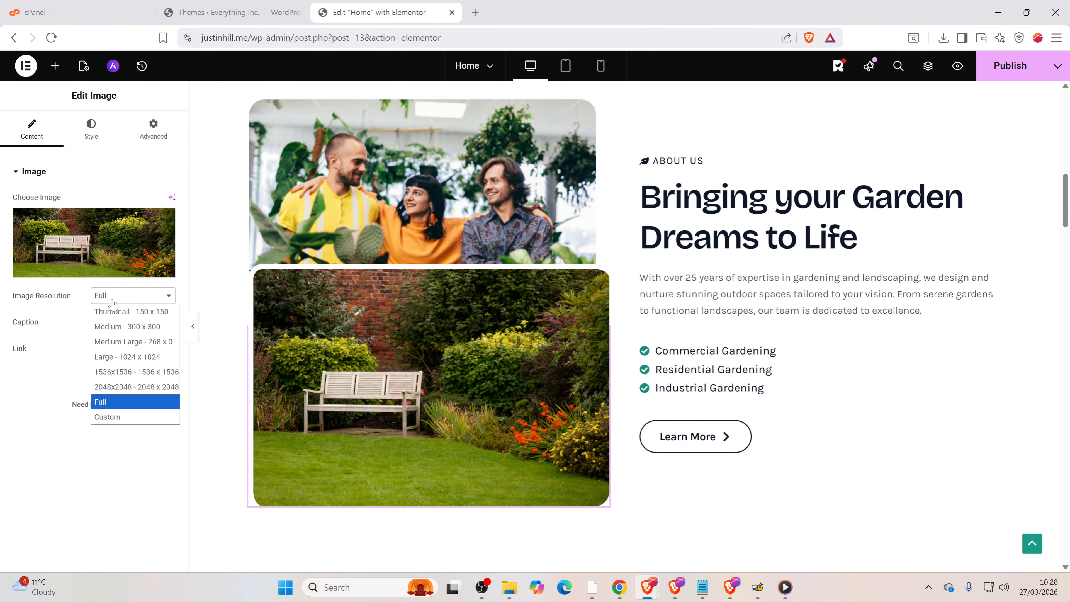
left_click(121, 342)
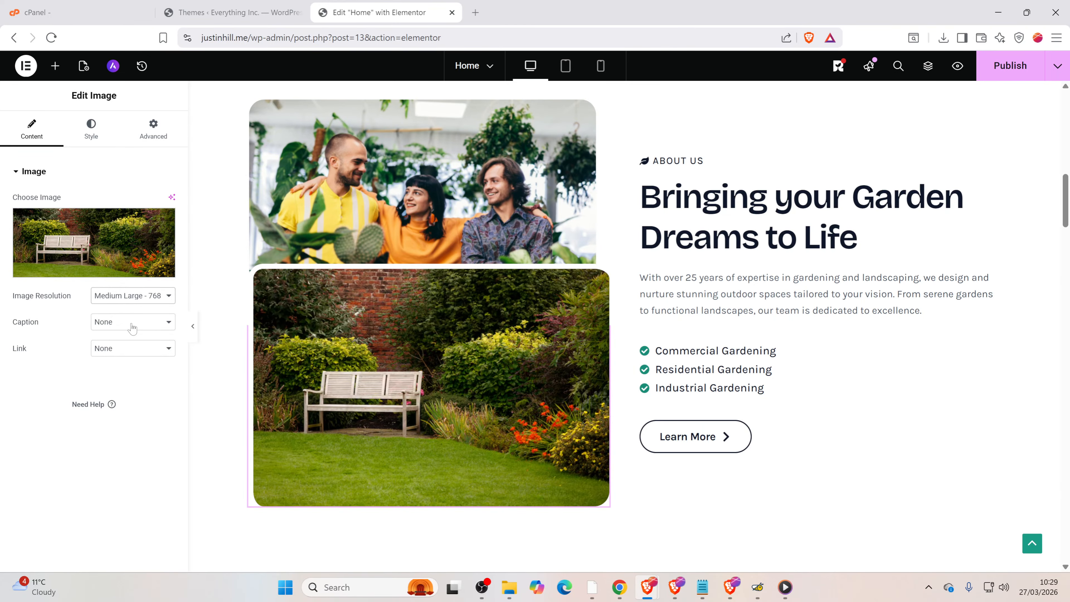
left_click(130, 297)
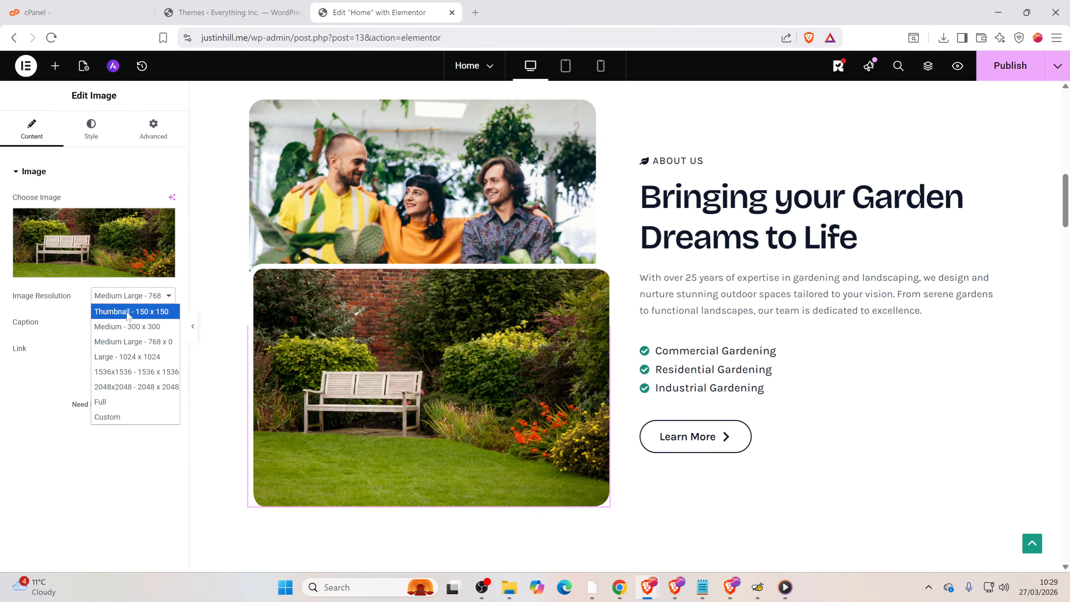
left_click(129, 312)
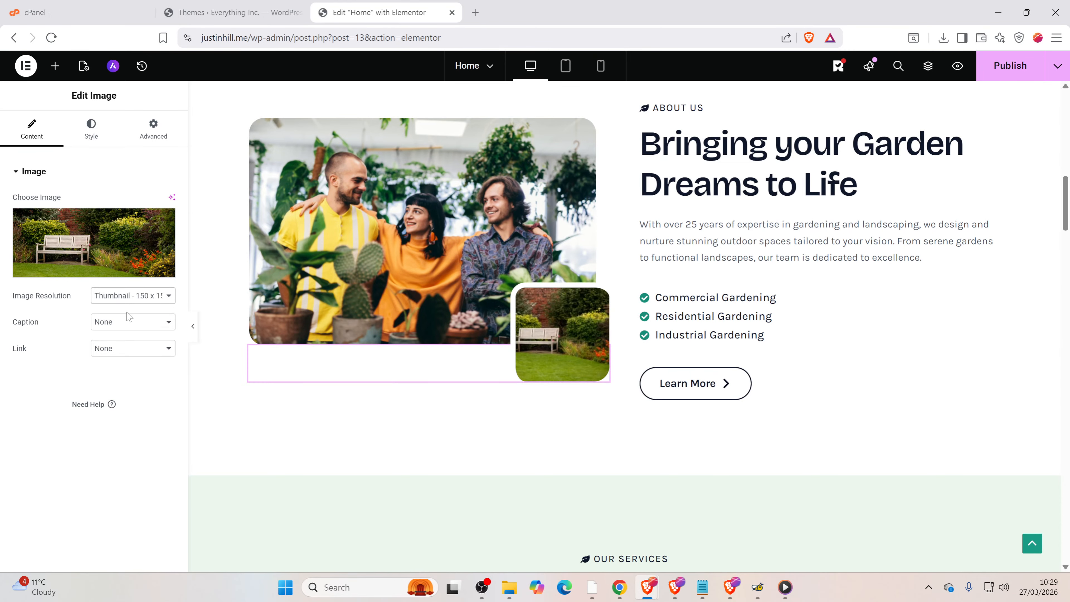
left_click(128, 296)
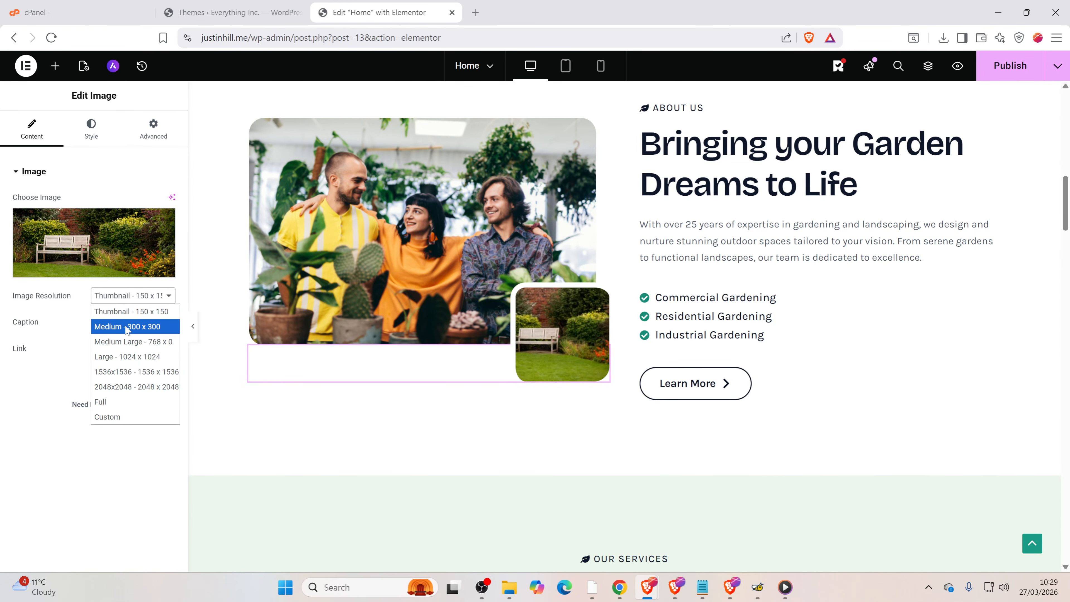
left_click(127, 327)
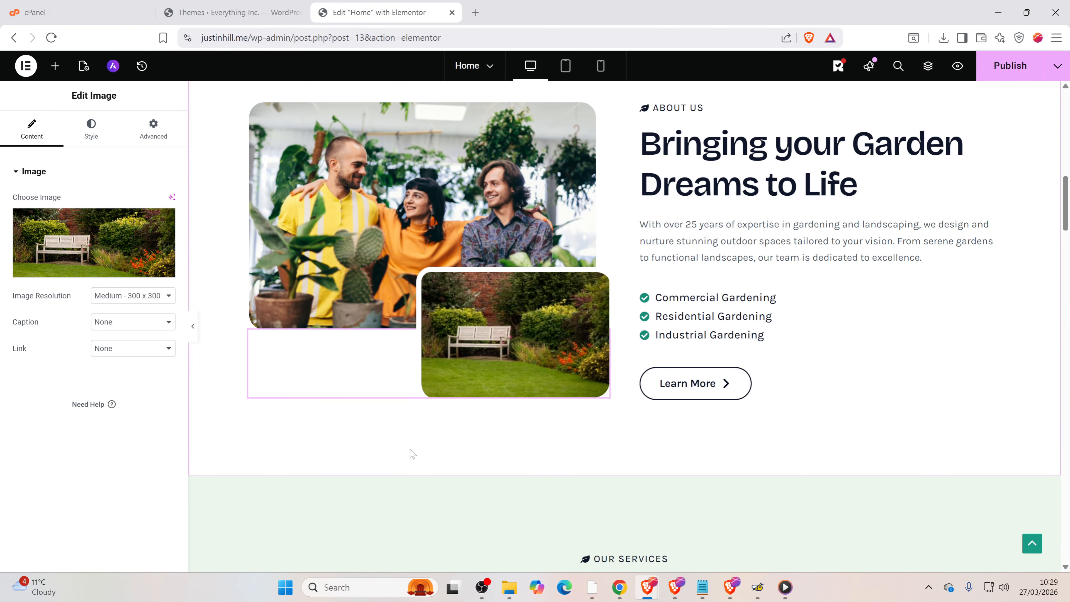
scroll(991, 437, "up", 3)
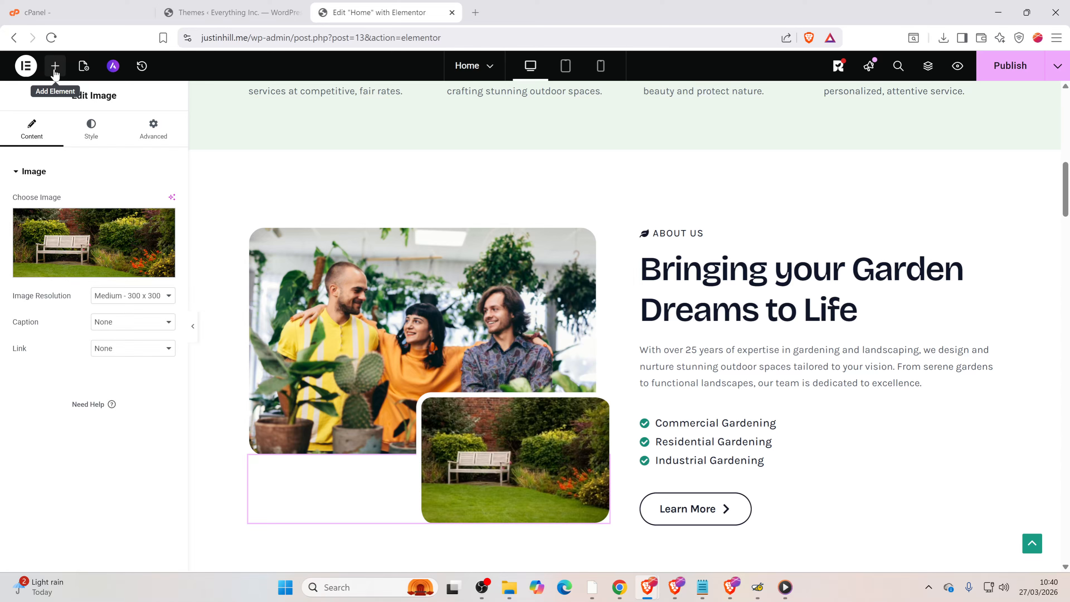
- Add a Button widget below Learn More in the About Us section
left_click(694, 407)
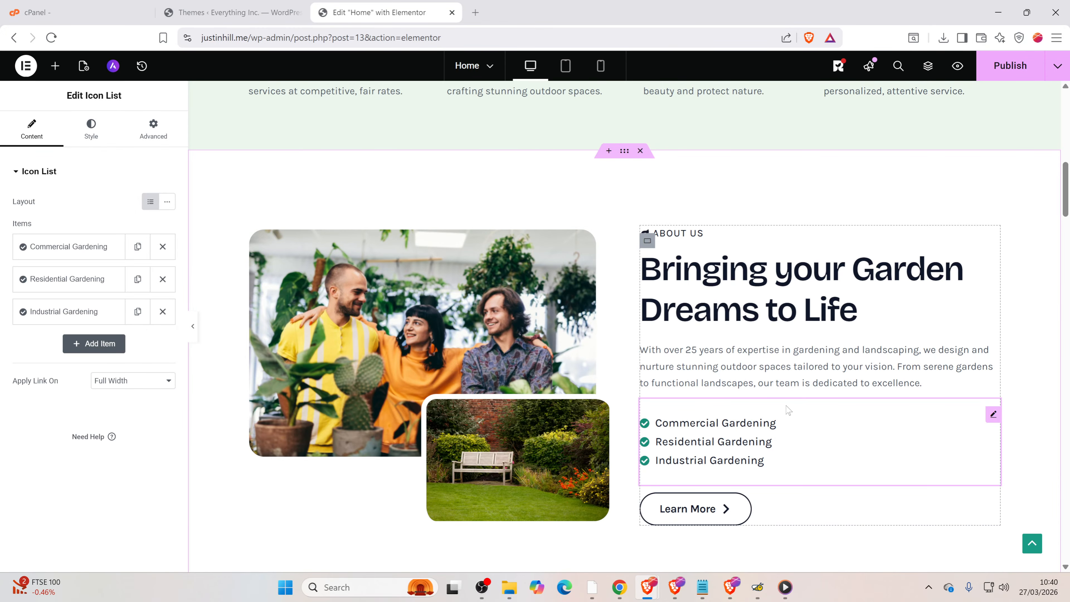
left_click(783, 516)
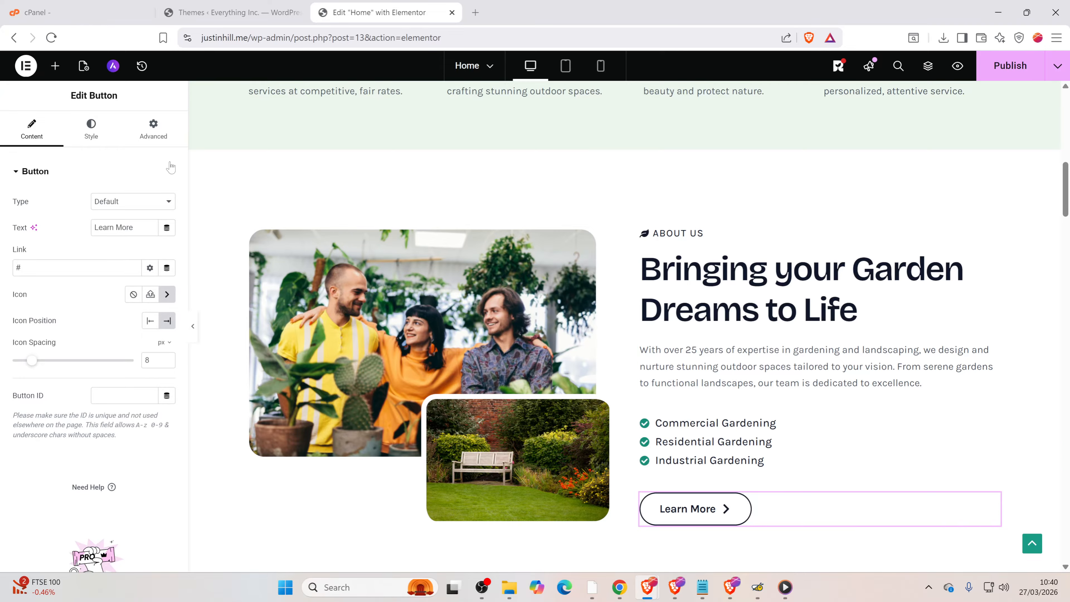
left_click(56, 70)
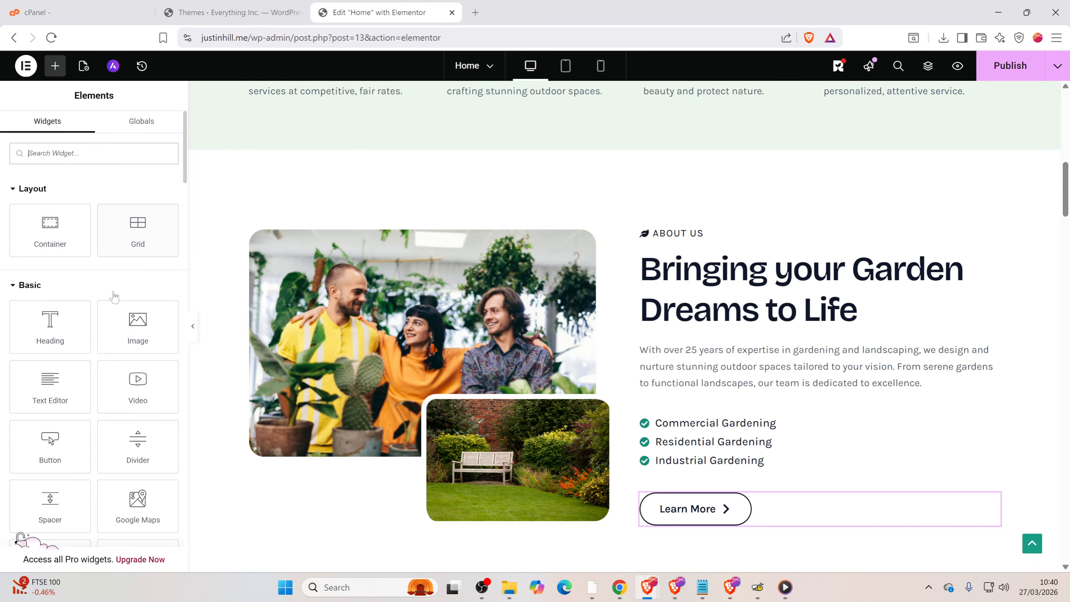
scroll(76, 239, "down", 1)
scroll(75, 239, "up", 1)
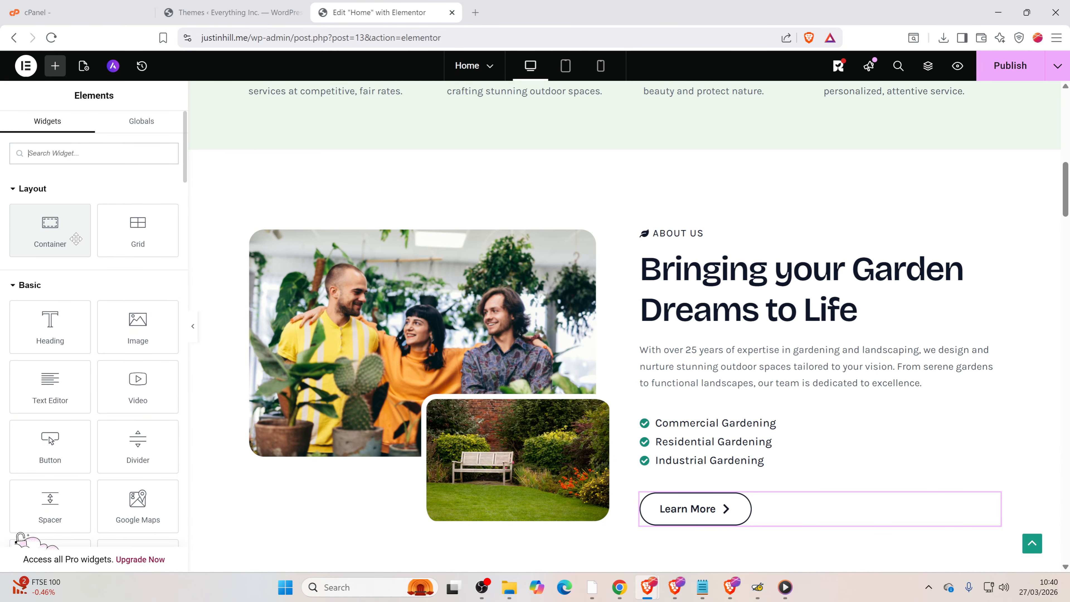
scroll(95, 266, "down", 1)
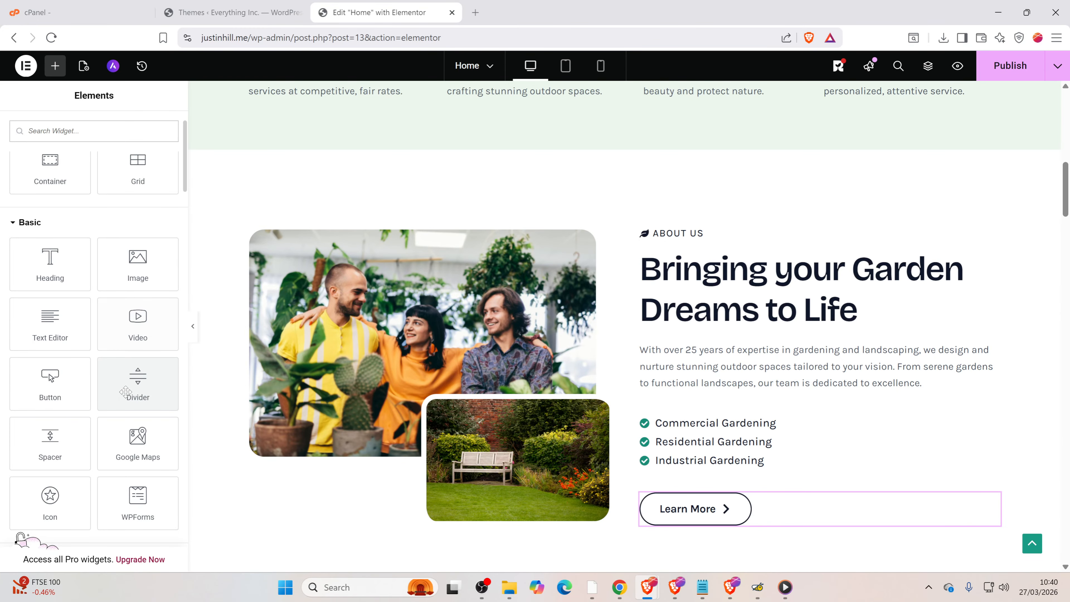
scroll(127, 390, "down", 1)
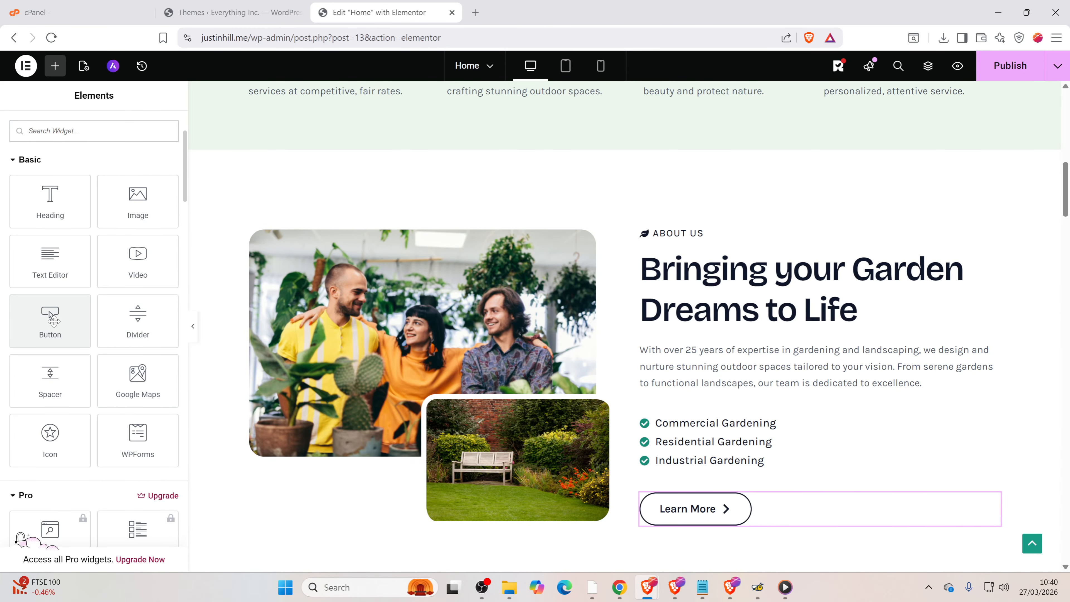
left_click(50, 316)
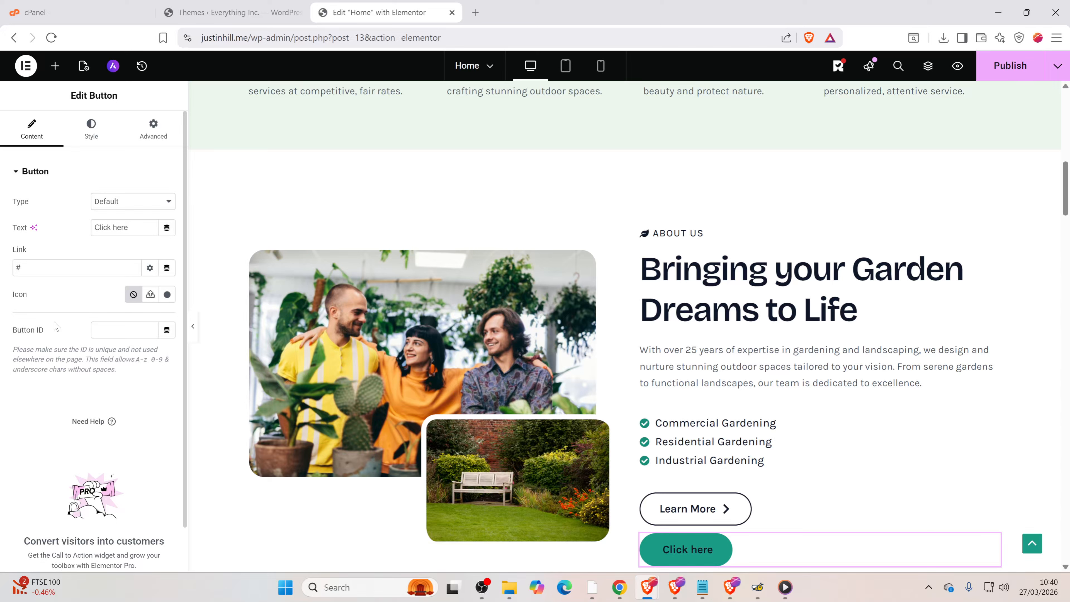
- Start replacing the new button's 'Click here' label with 'Contact Us'
scroll(55, 324, "down", 1)
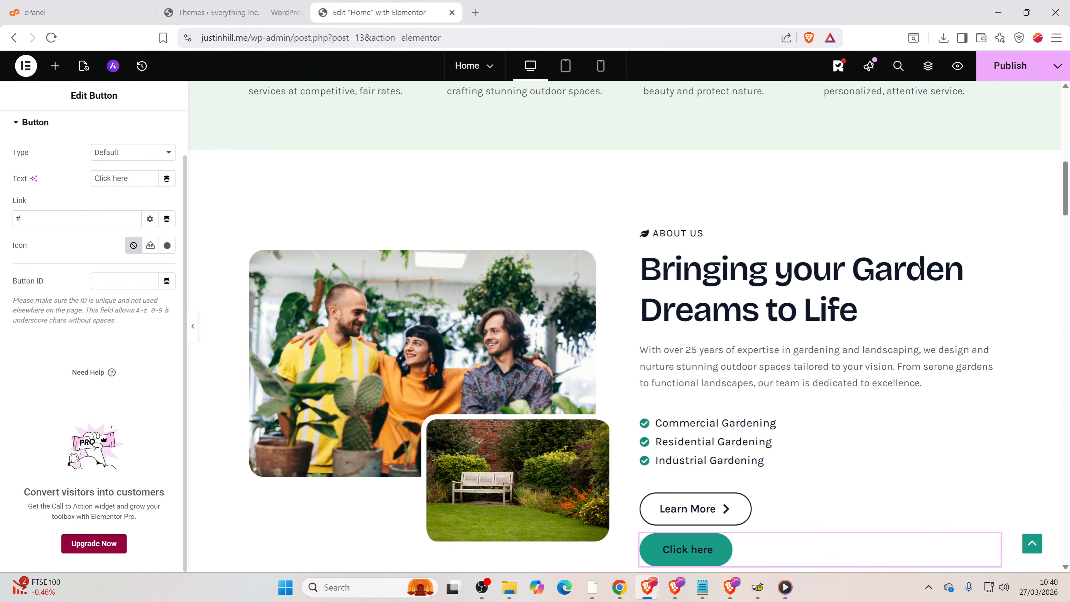
left_click_drag(130, 178, 81, 185)
type("Con")
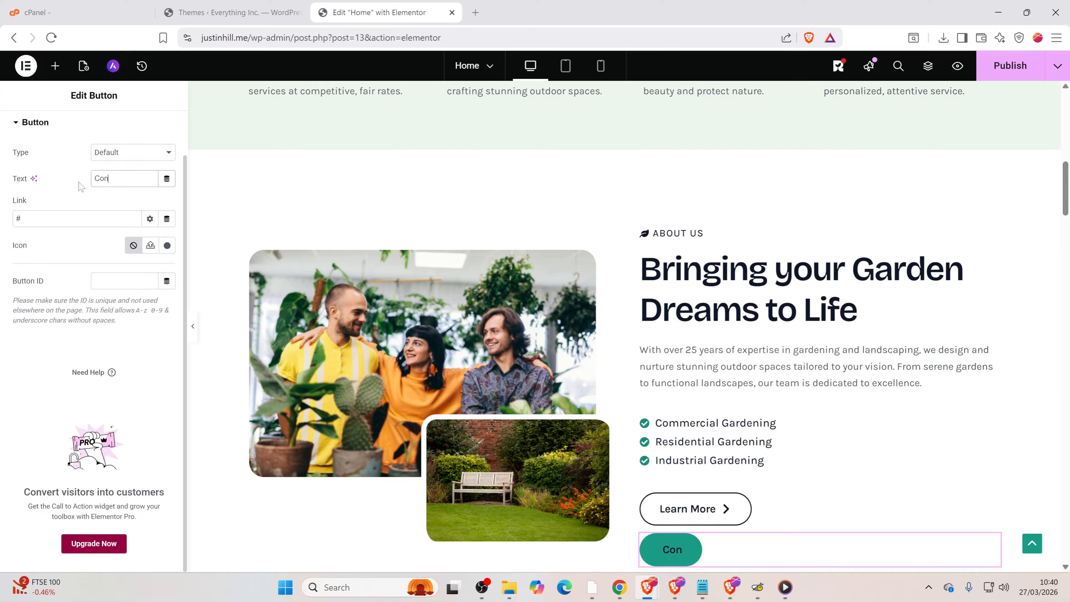
type("tact Us")
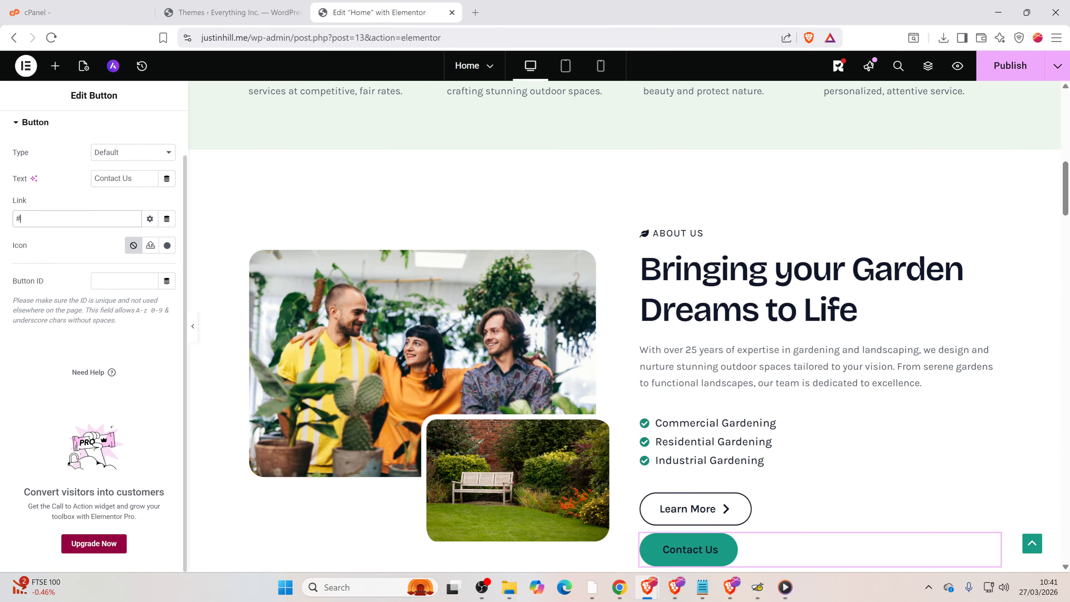
- Replace the button's # link with the Contact page from the suggestions
key("BackSpace")
type("co")
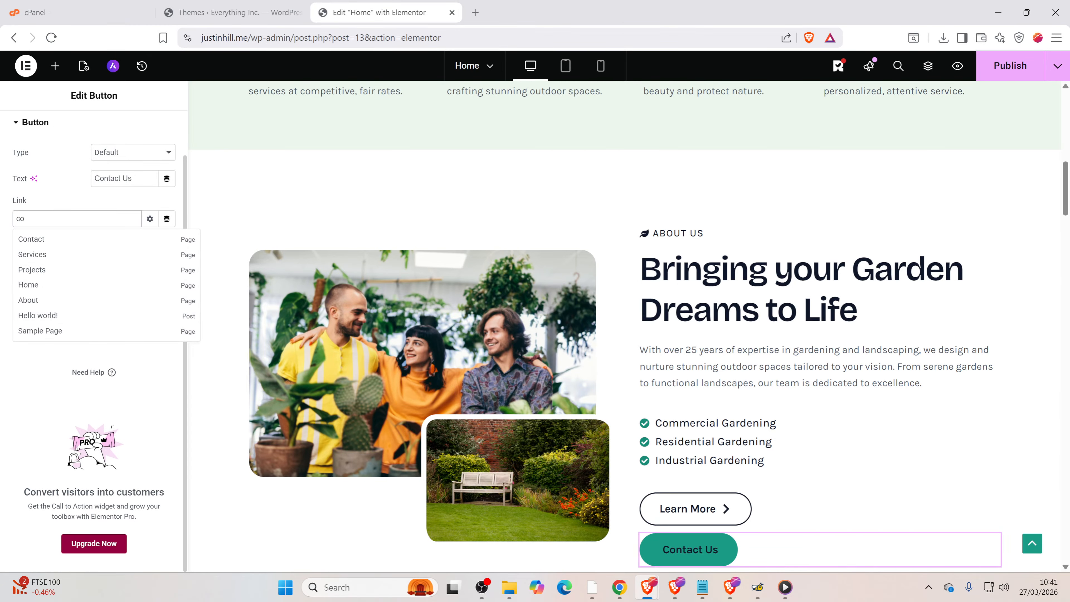
left_click(33, 239)
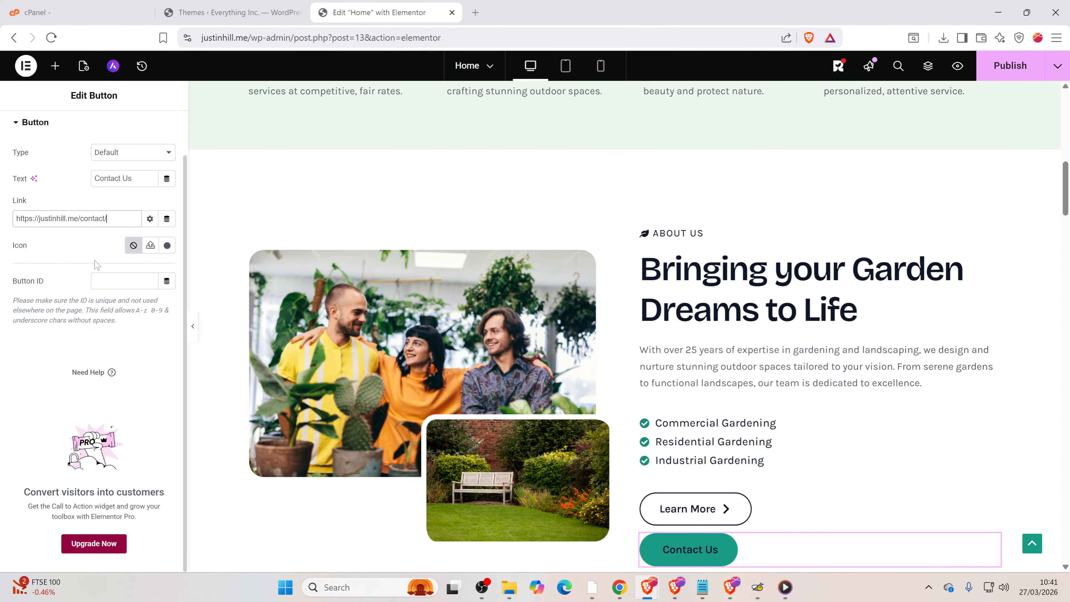
- Move the Contact Us button above Learn More and show the Structure outline
left_click(885, 506)
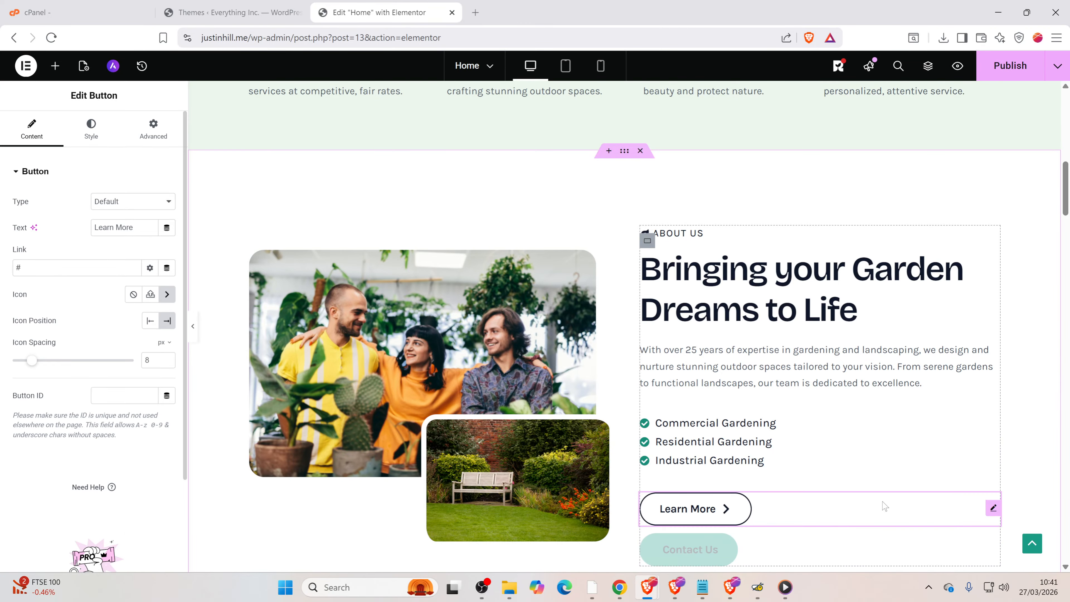
scroll(884, 506, "down", 5)
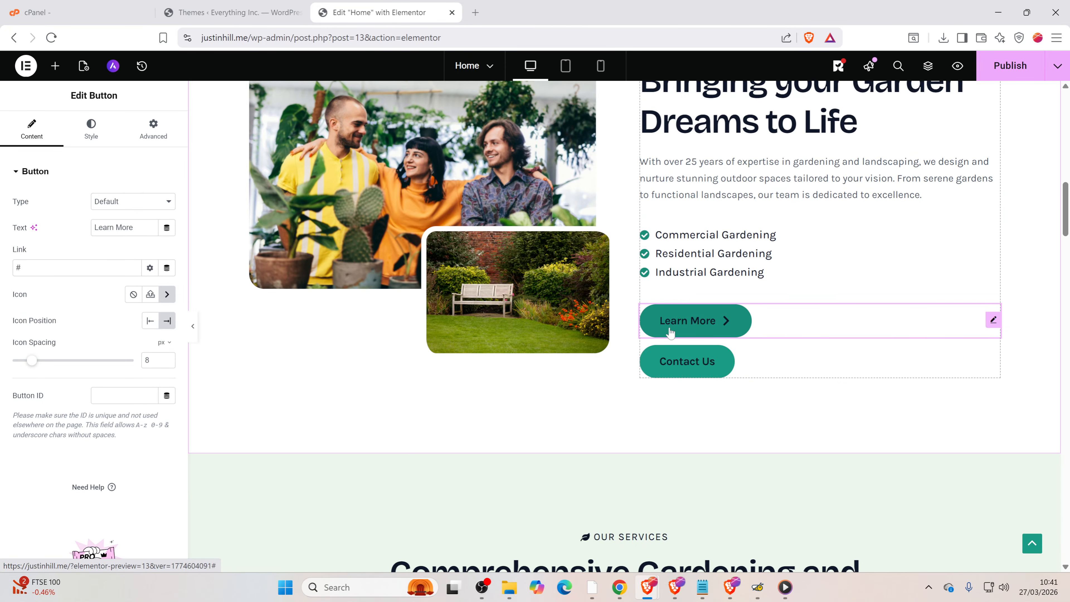
left_click_drag(673, 364, 785, 322)
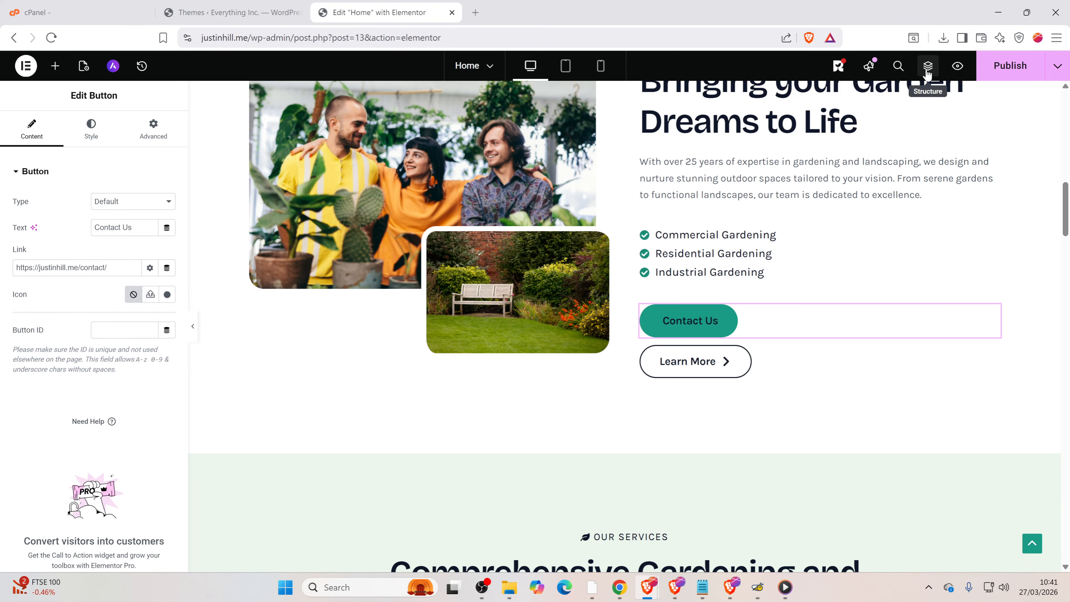
left_click(928, 68)
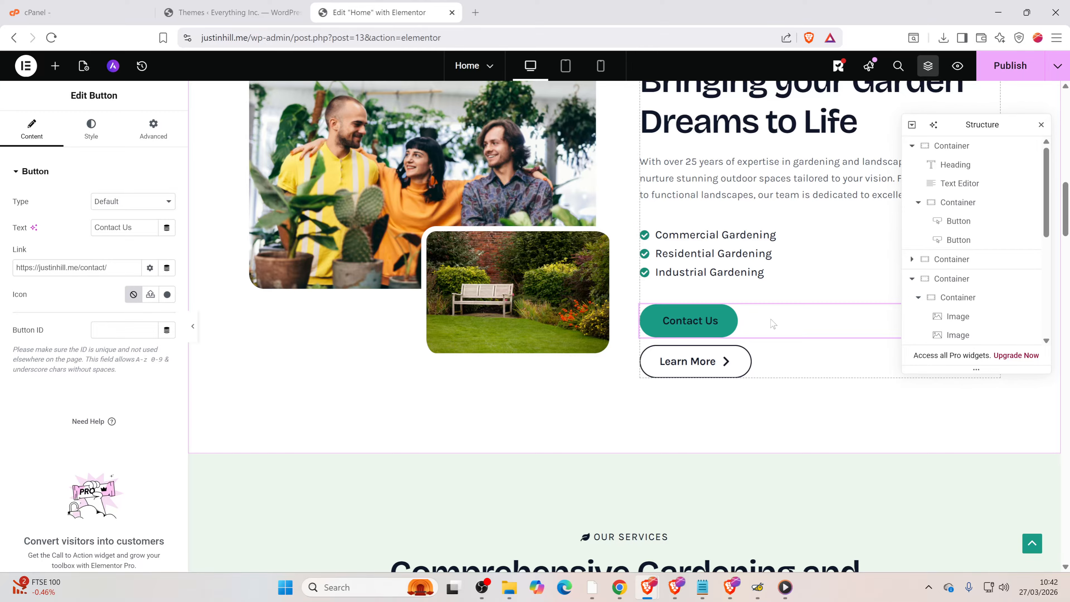
- Add an empty container below the buttons and move Contact Us and Learn More into it
left_click(770, 366)
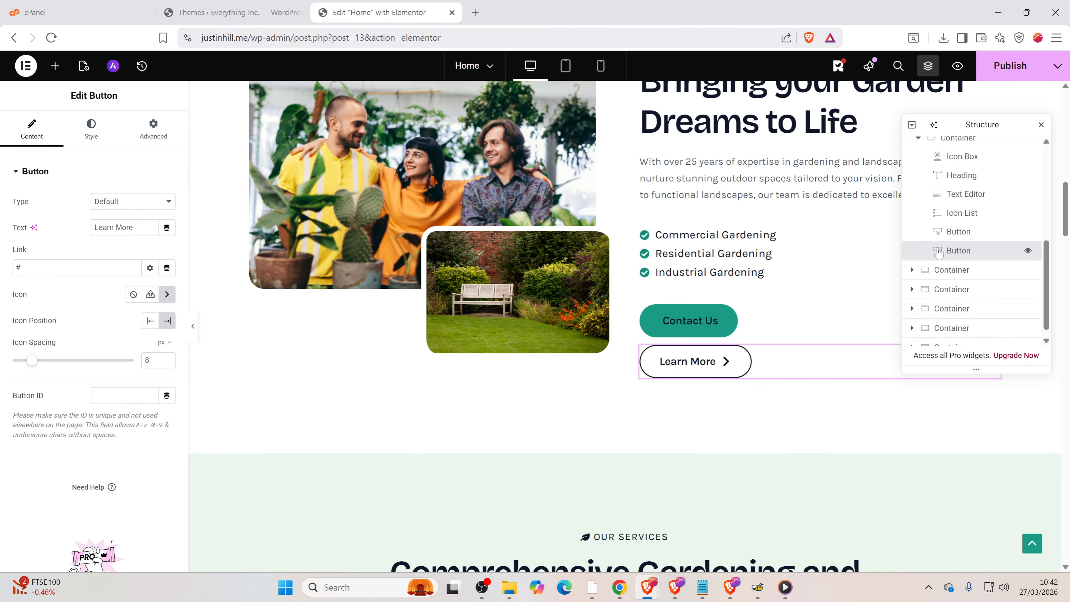
scroll(935, 239, "up", 2)
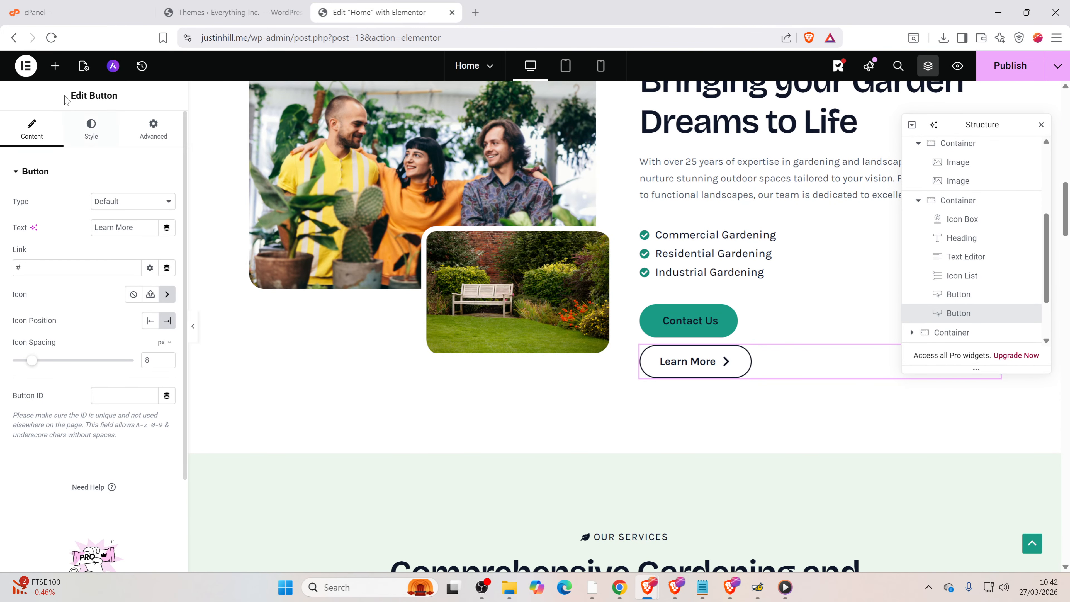
left_click(54, 68)
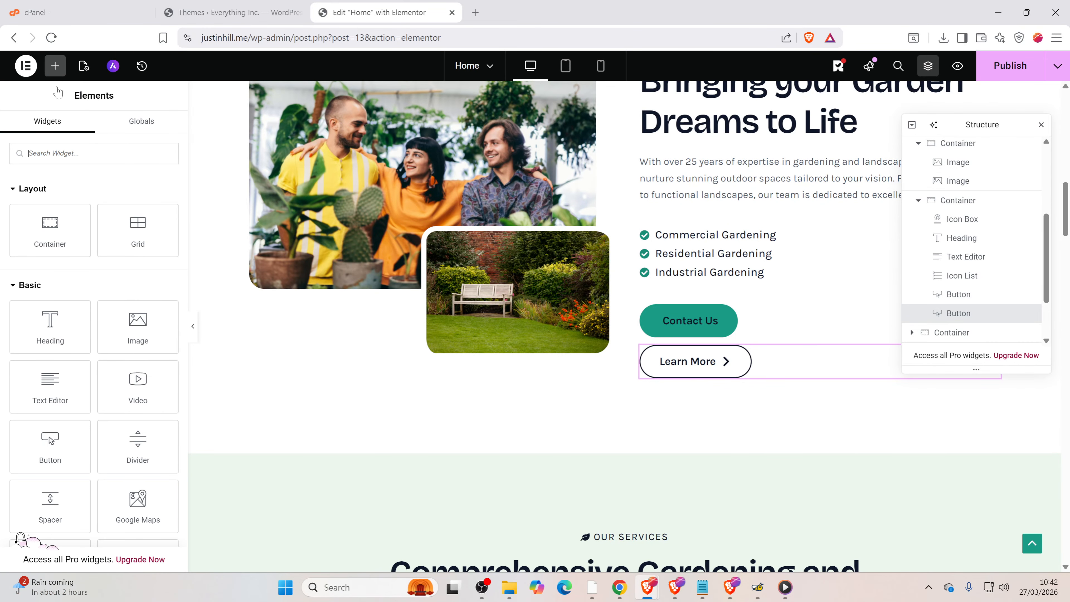
left_click(52, 229)
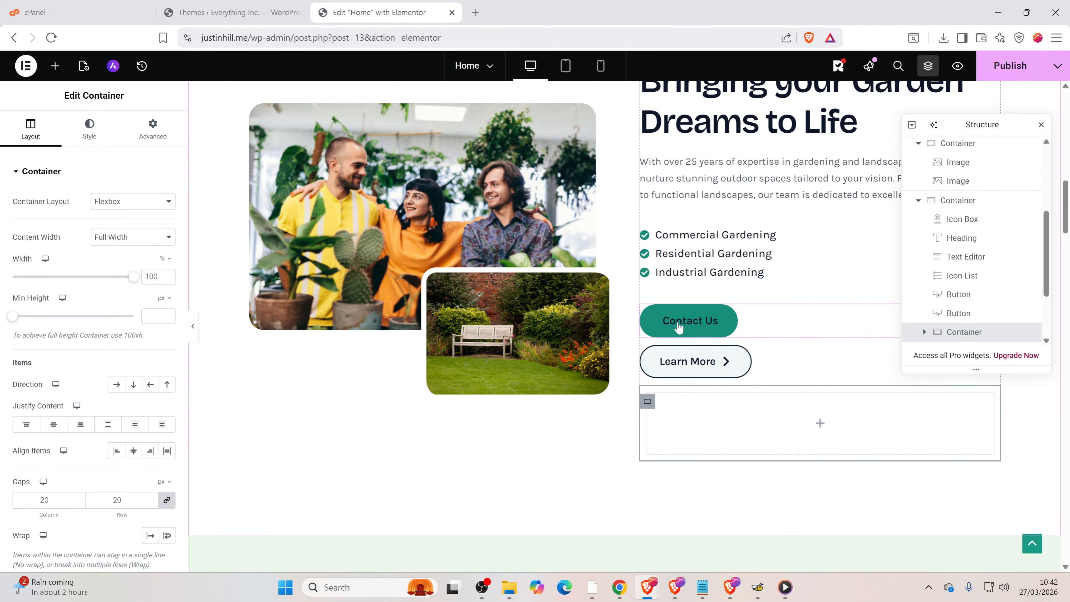
left_click_drag(678, 327, 691, 425)
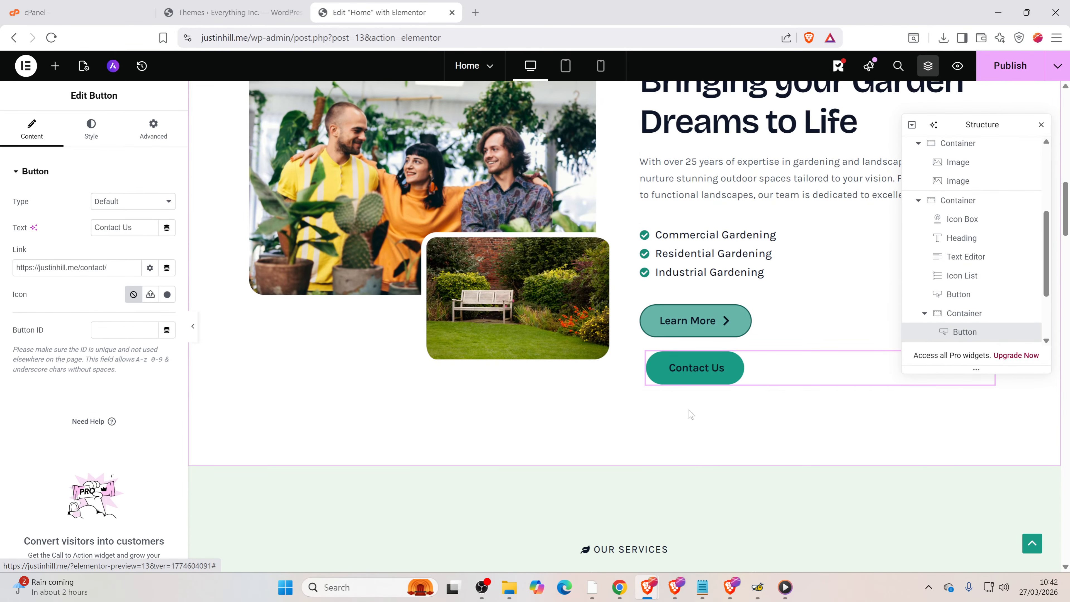
left_click_drag(698, 320, 836, 370)
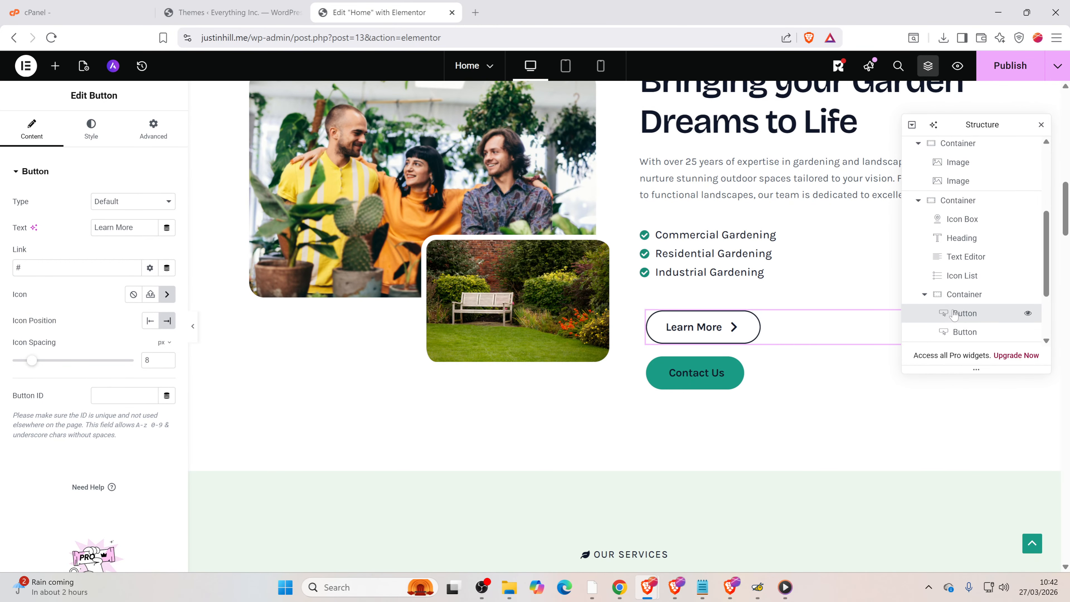
left_click(924, 296)
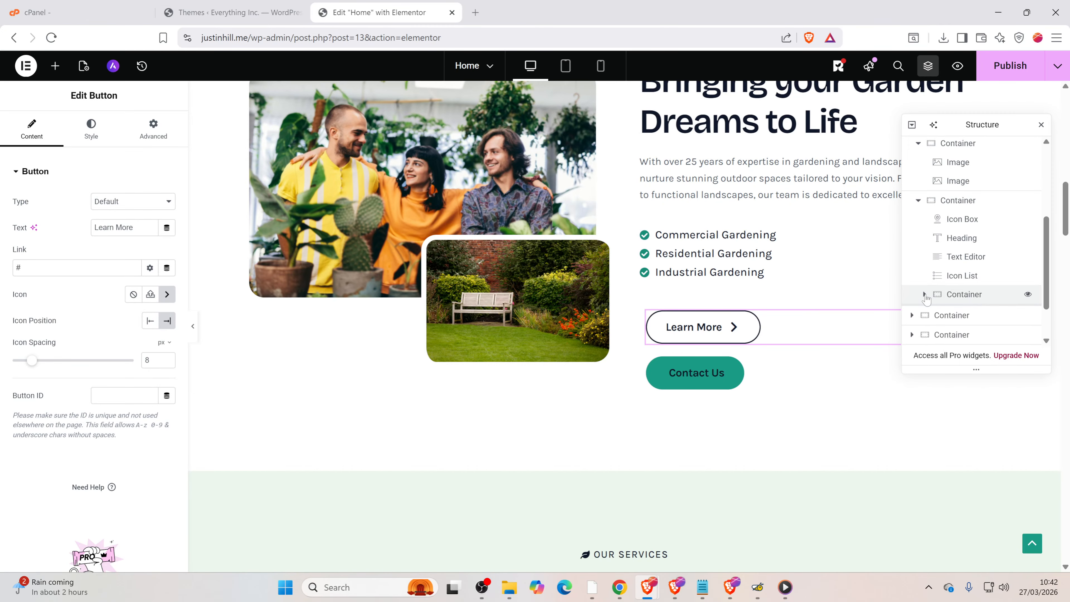
left_click(925, 296)
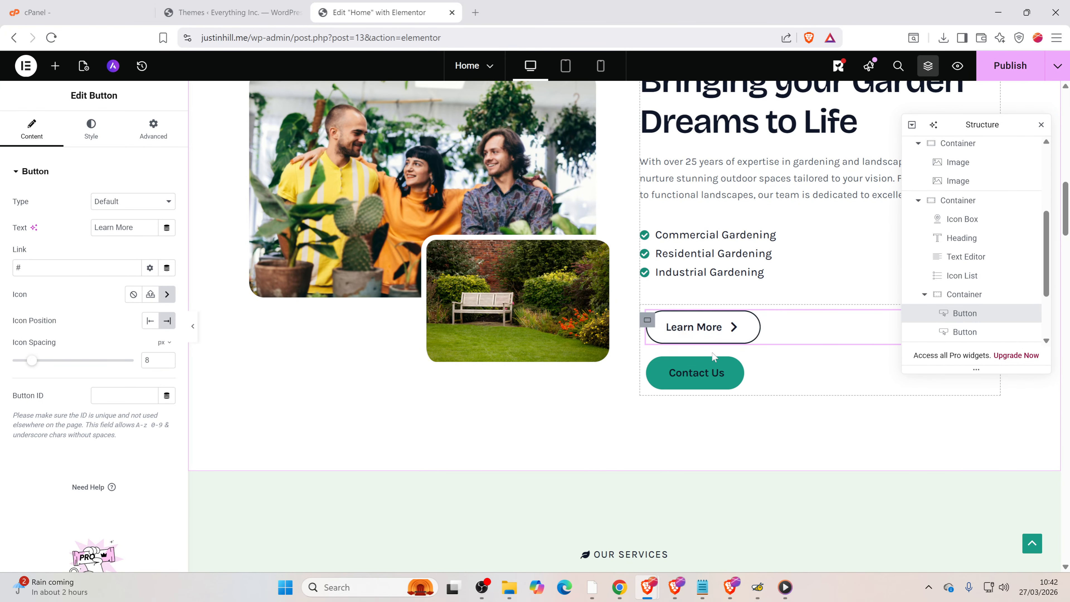
- Set the button container's Direction to Row - horizontal after trying the others, then close Structure
left_click(965, 297)
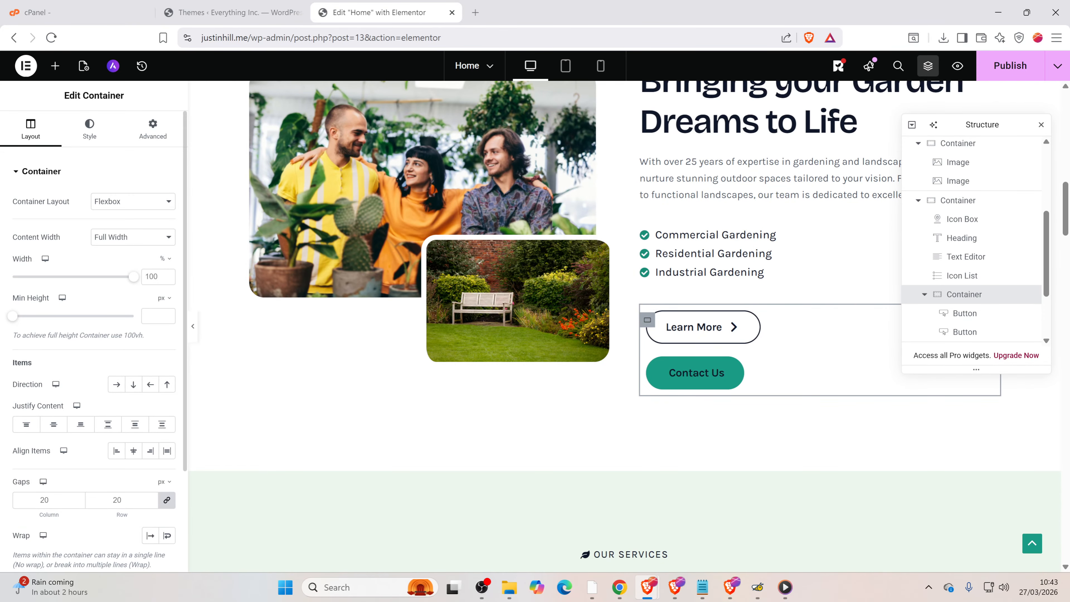
left_click(117, 385)
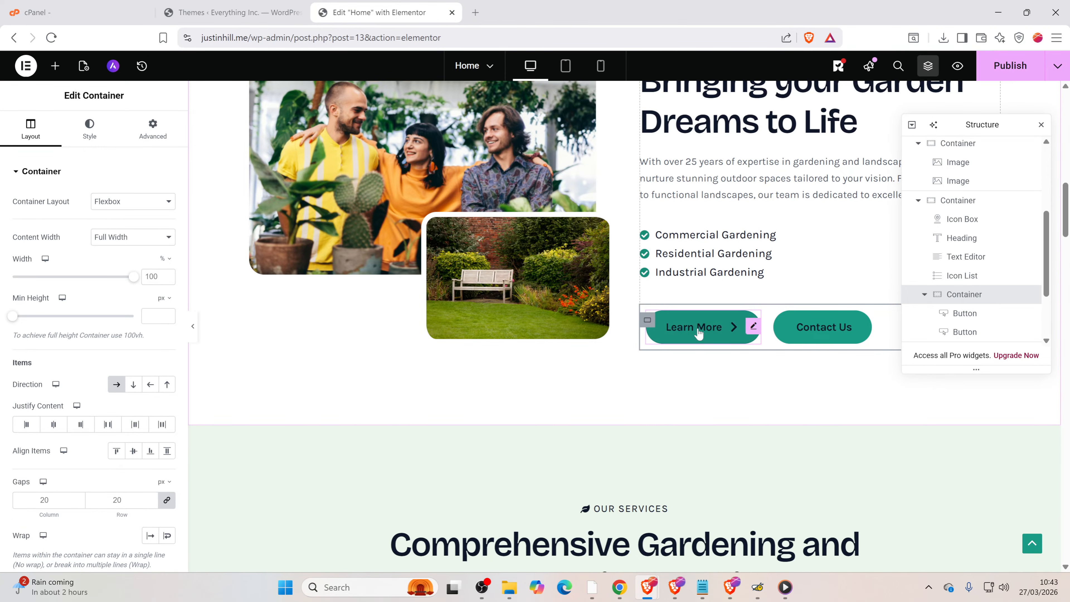
left_click(134, 388)
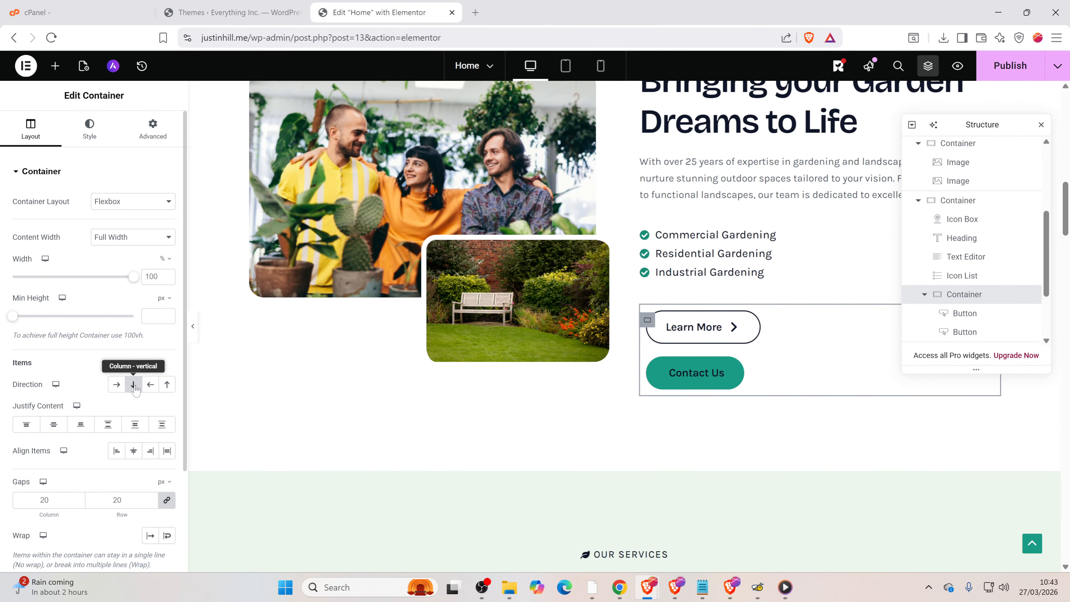
left_click(155, 387)
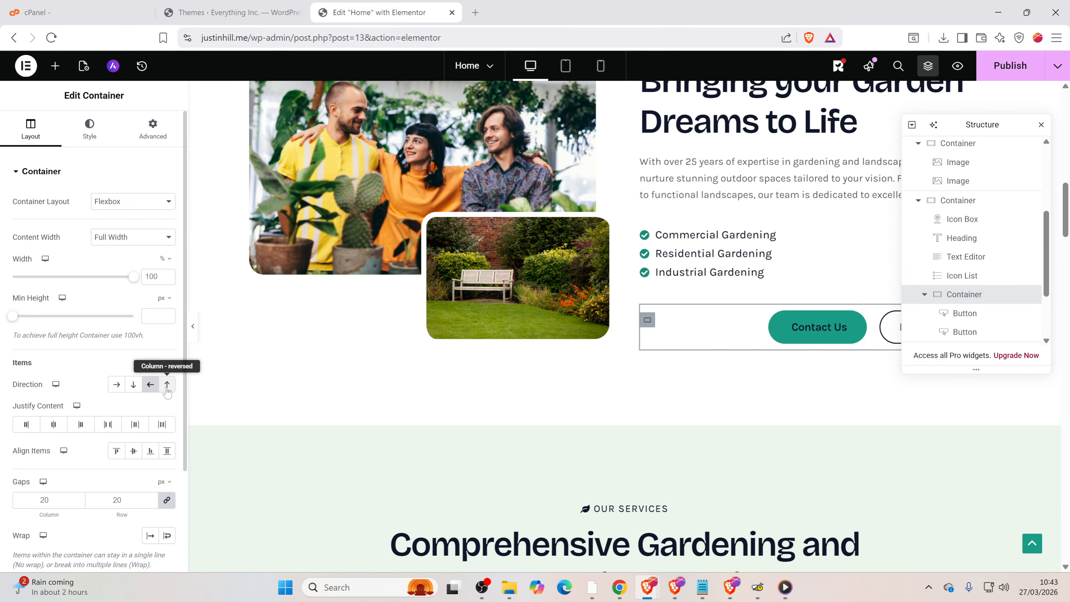
left_click(167, 385)
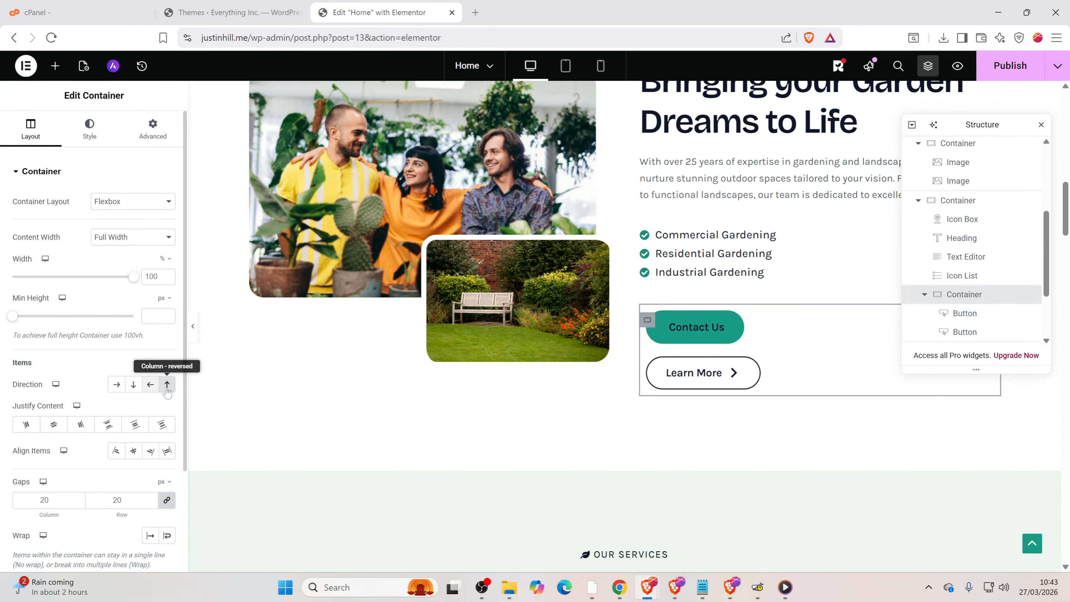
left_click(117, 384)
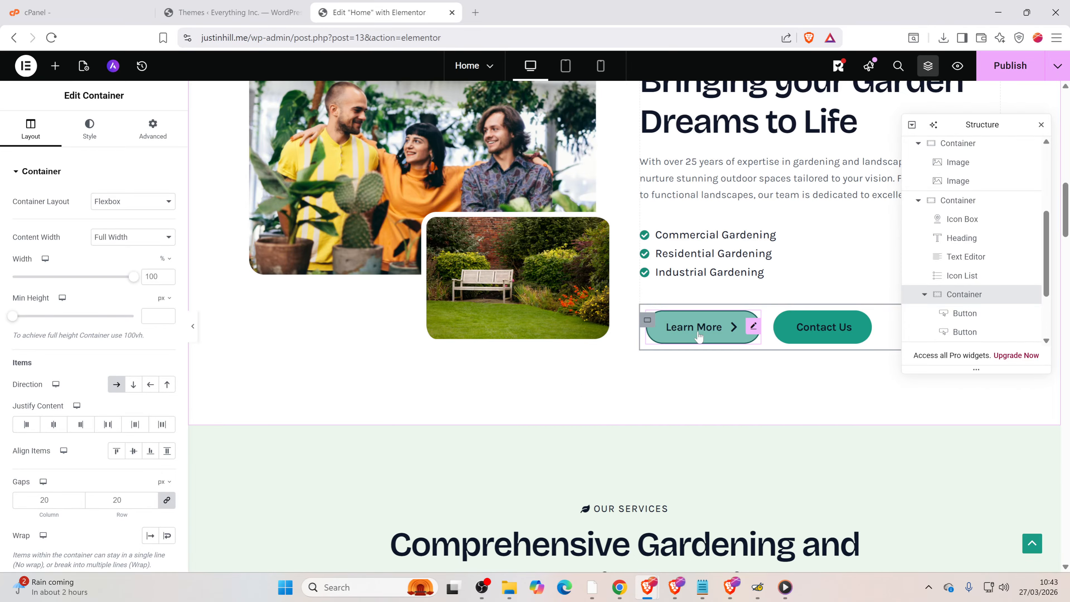
left_click(1042, 126)
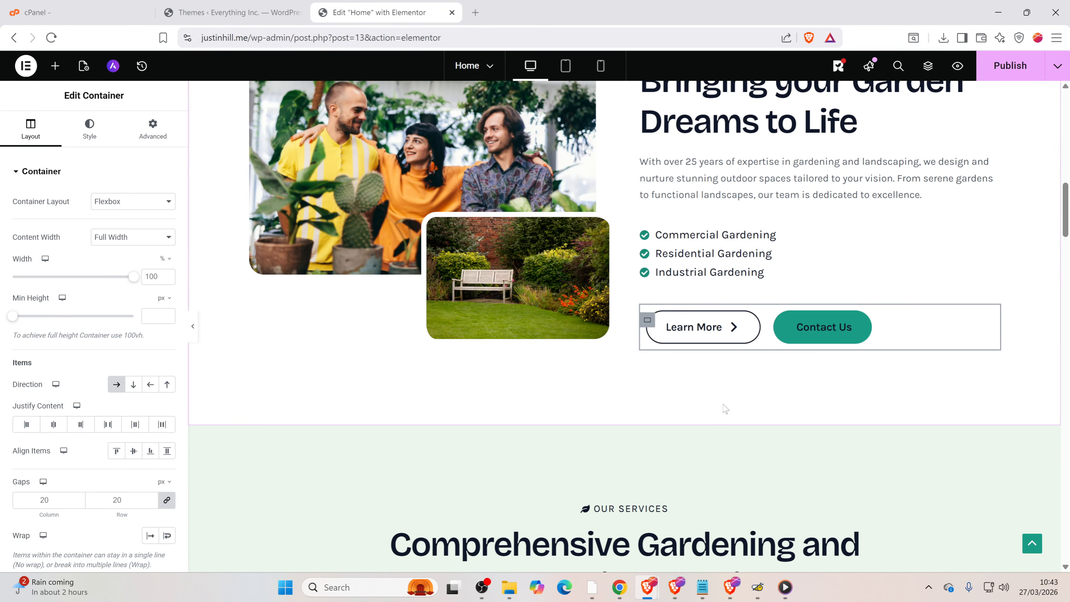
- Delete the Contact Us button from its right-click menu, leaving only Learn More
scroll(725, 408, "up", 3)
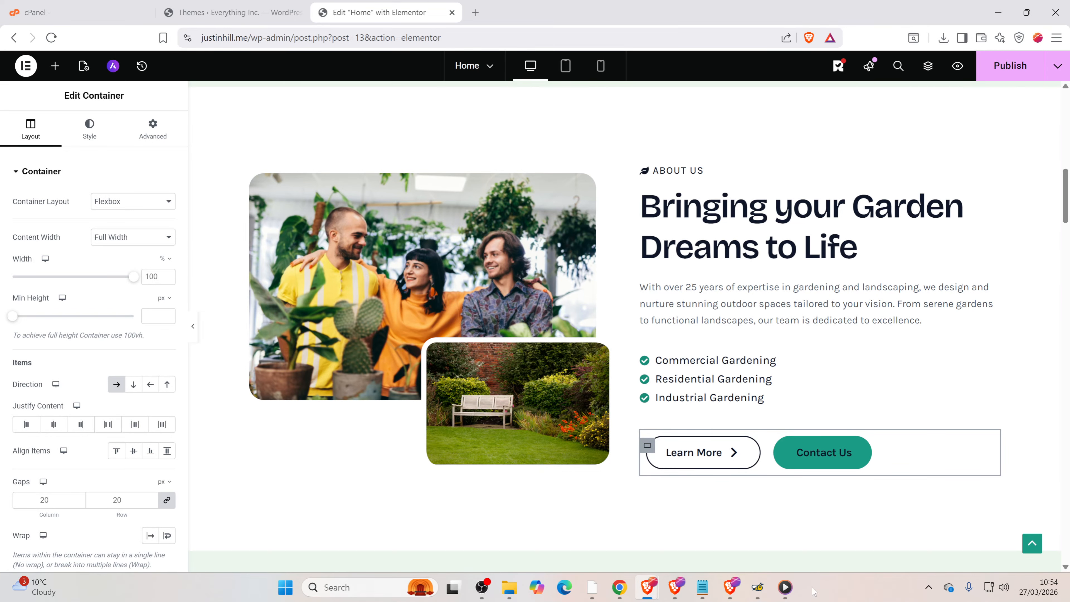
right_click(835, 451)
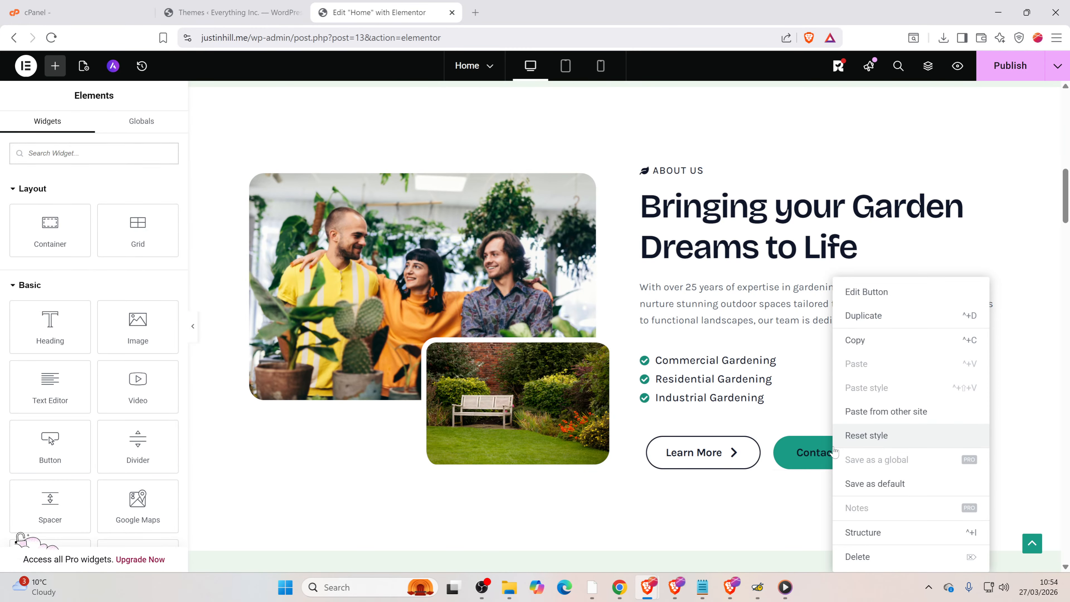
left_click(858, 557)
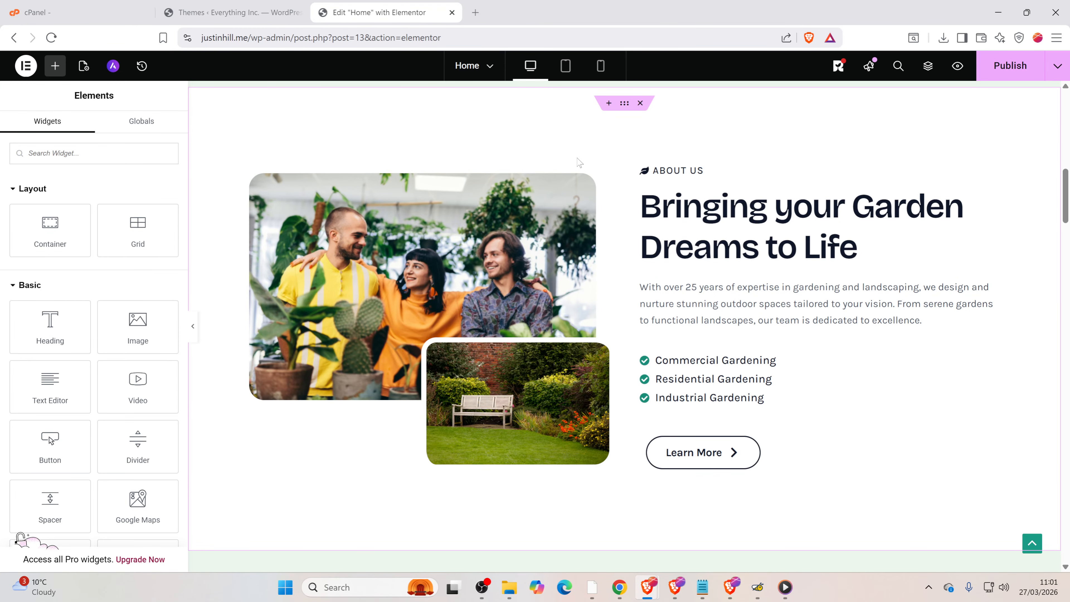
- Scroll down to the Our Stunning Projects container and delete it, leaving Testimonials next
scroll(633, 206, "down", 8)
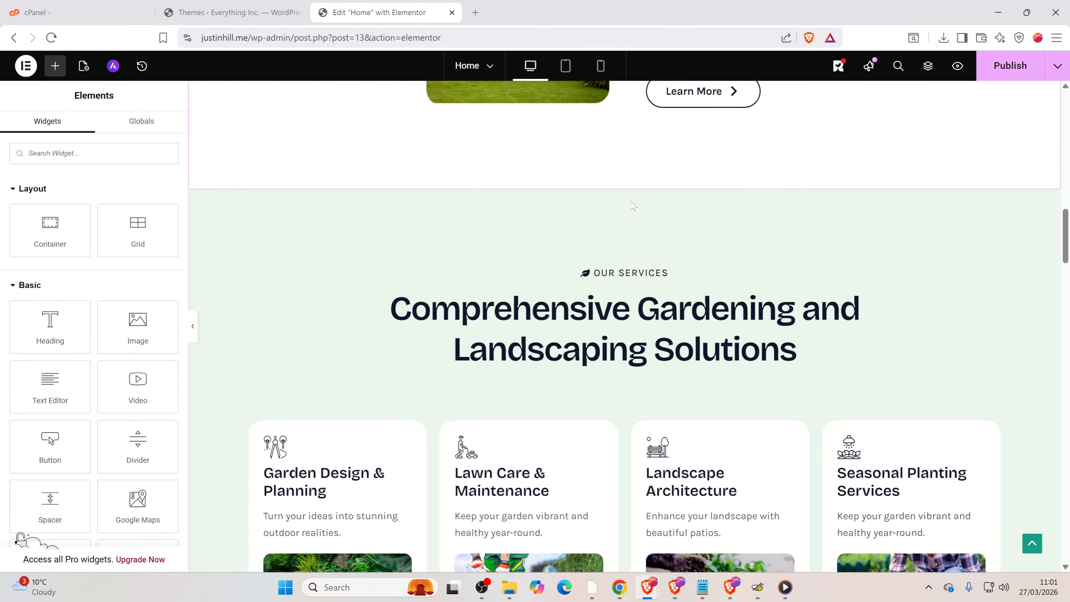
scroll(633, 206, "down", 13)
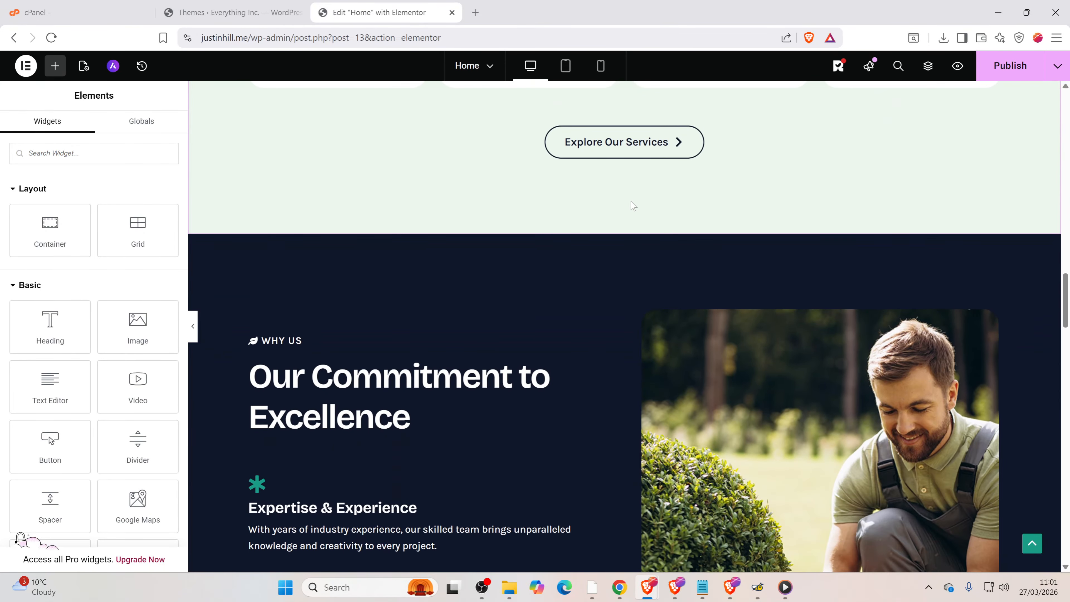
scroll(633, 205, "down", 14)
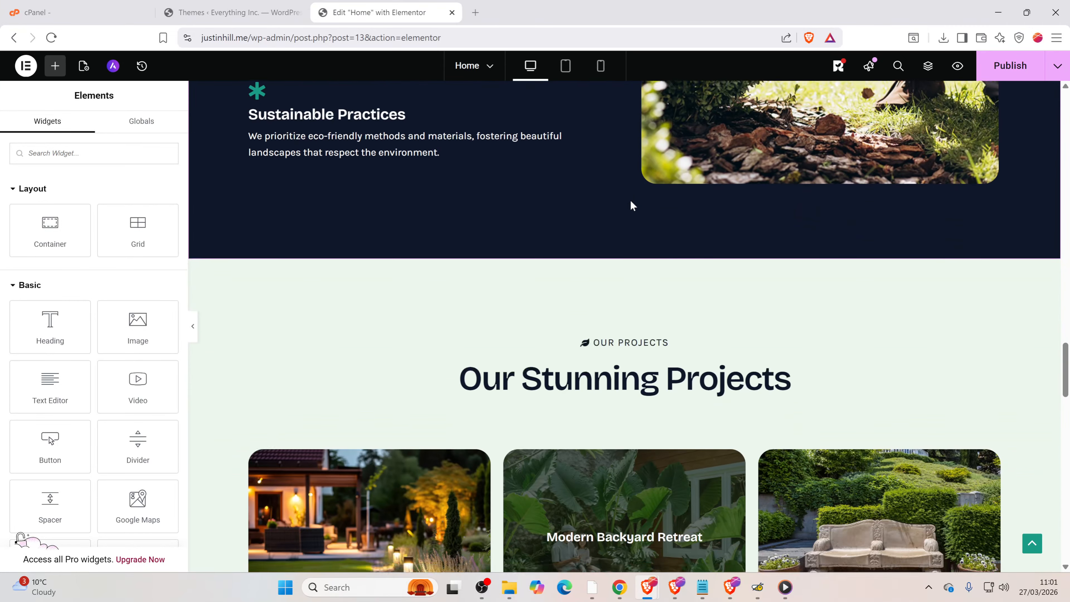
scroll(633, 206, "down", 4)
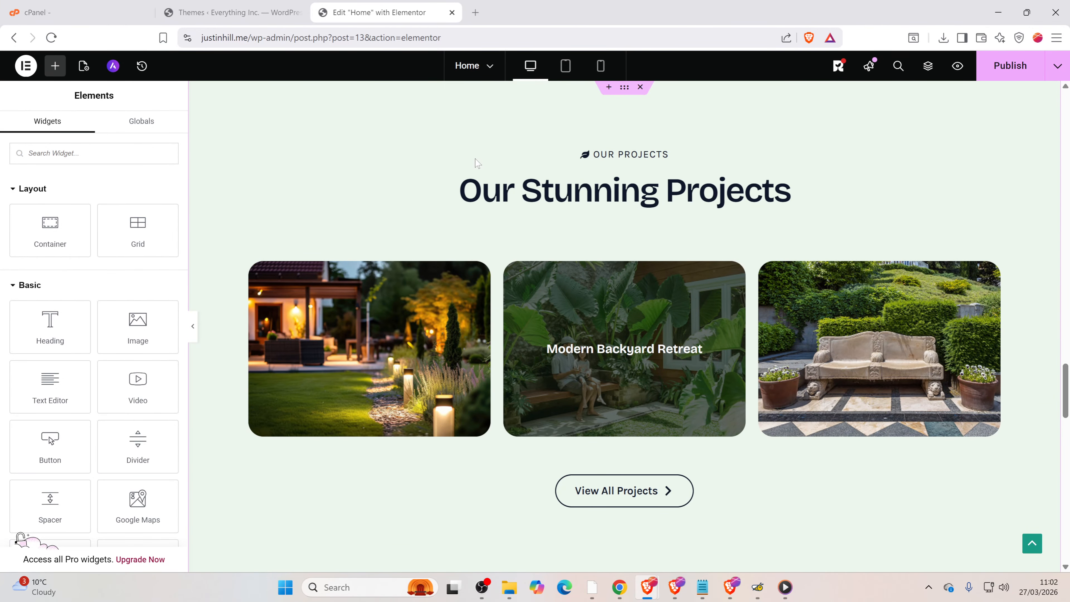
scroll(512, 232, "up", 1)
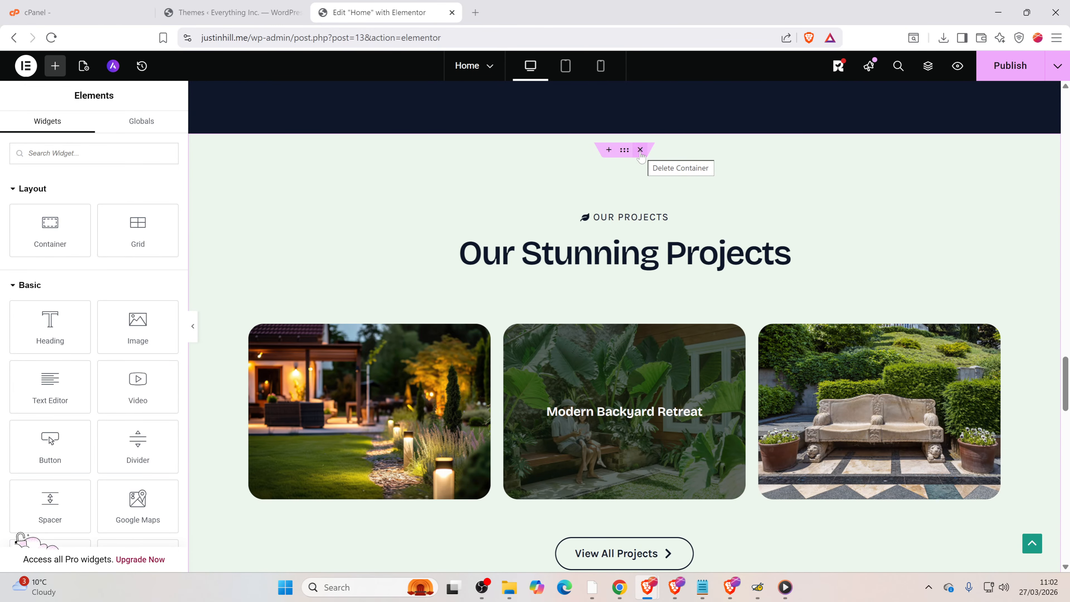
left_click(641, 151)
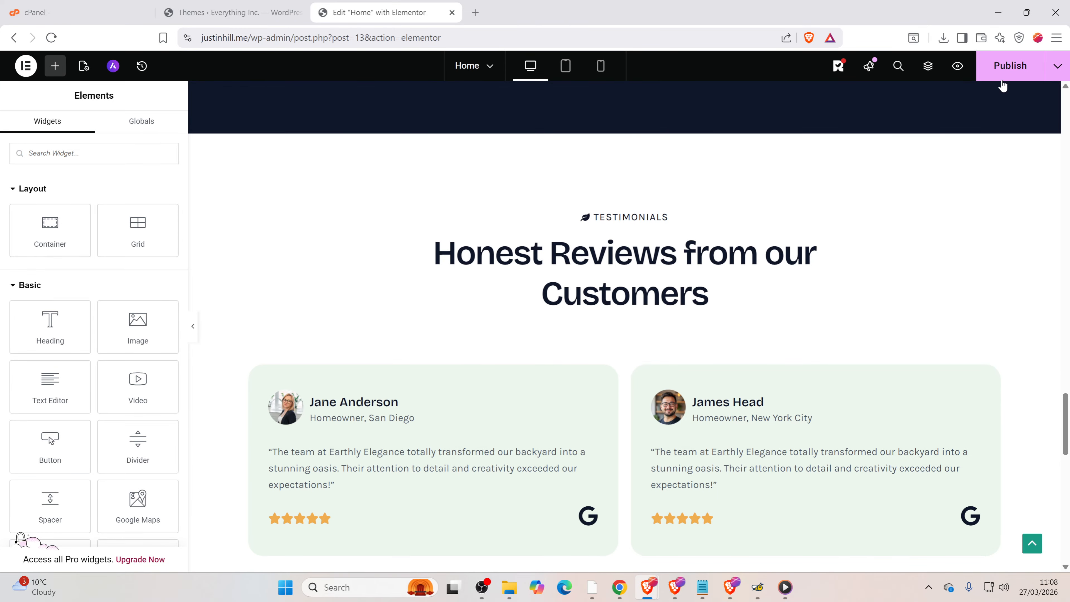
- Publish the Home page changes in Elementor, then check the page list without switching pages
left_click(1011, 69)
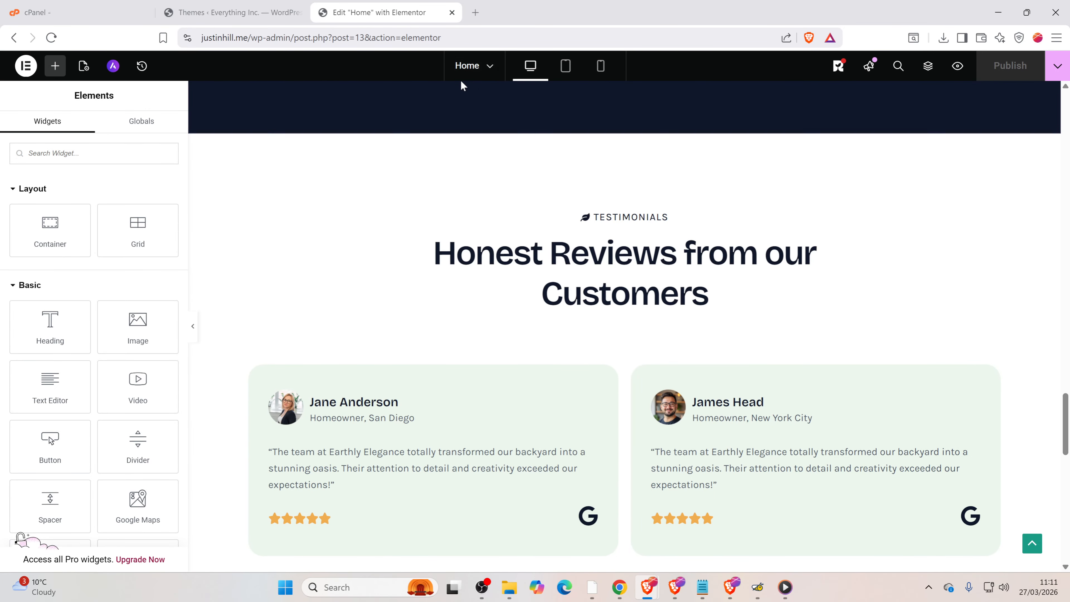
left_click(490, 68)
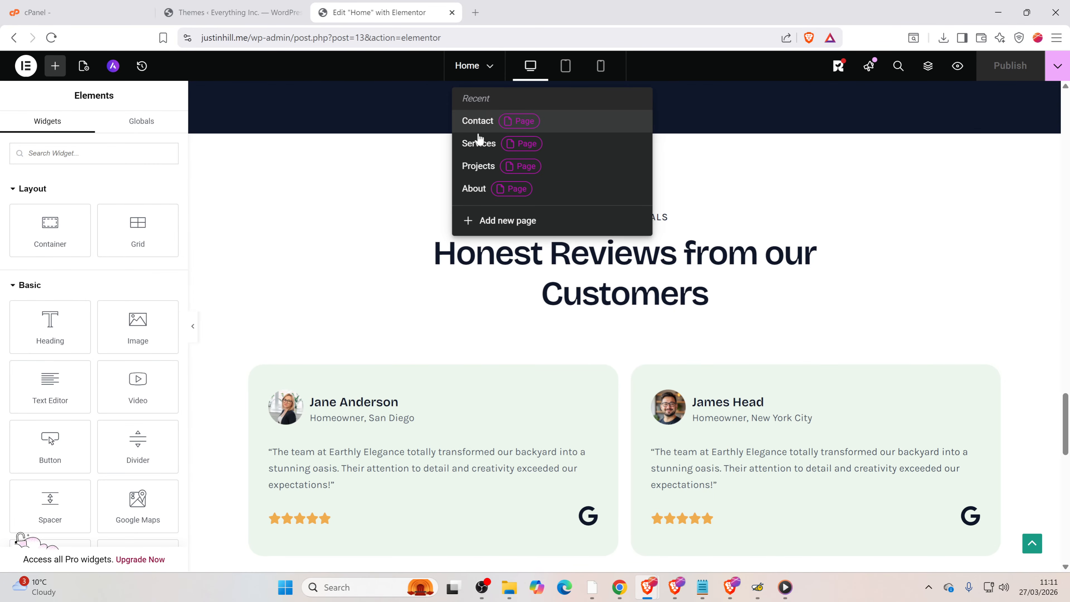
left_click(772, 158)
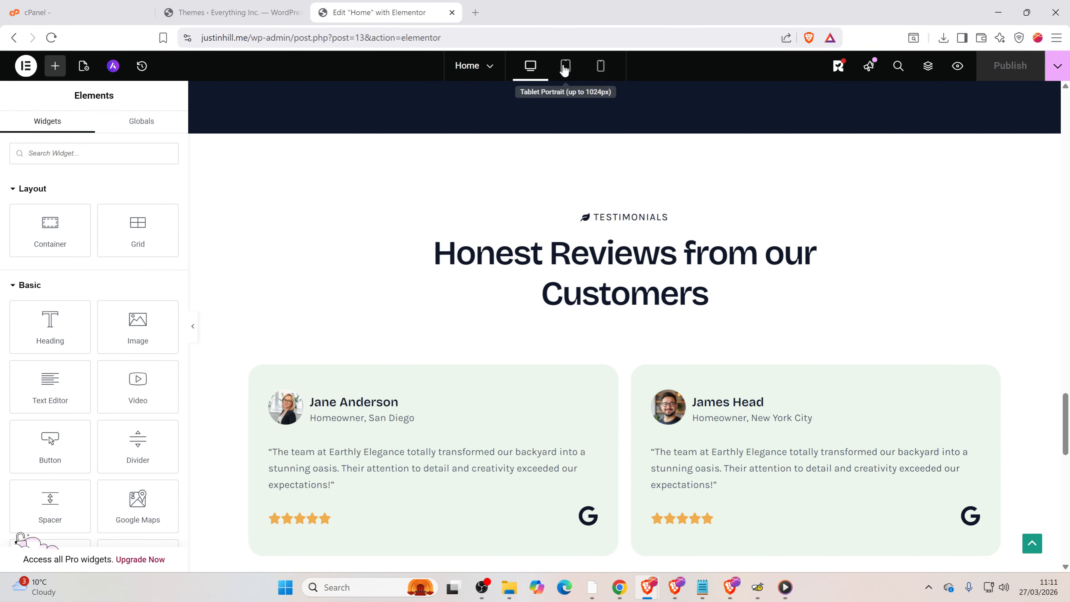
- Preview the home page at tablet portrait width and scroll through it
right_click(600, 67)
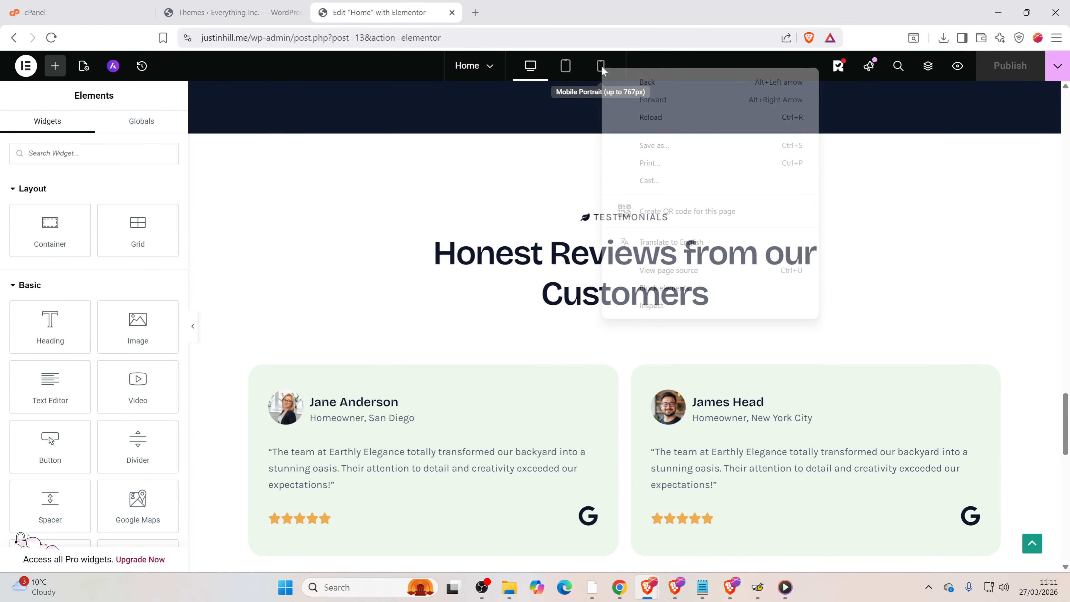
left_click(568, 66)
left_click(566, 67)
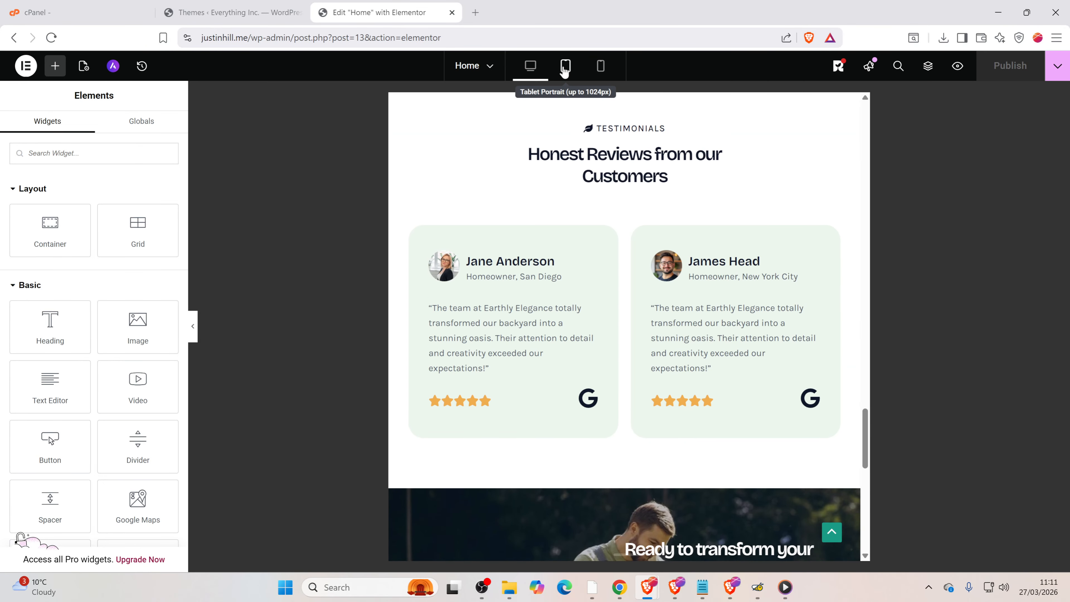
scroll(614, 256, "up", 15)
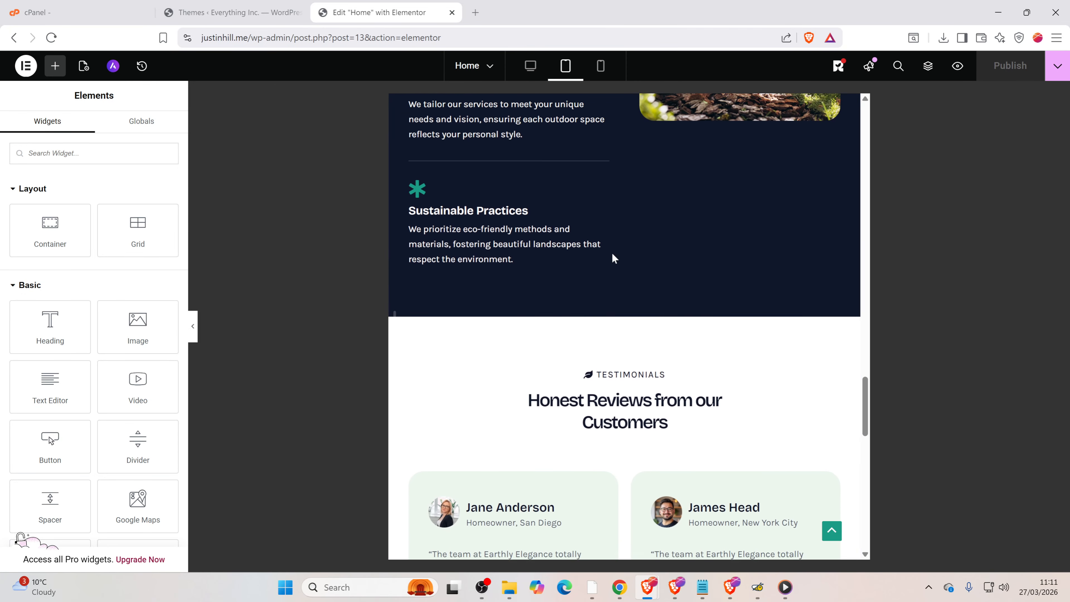
scroll(615, 258, "up", 15)
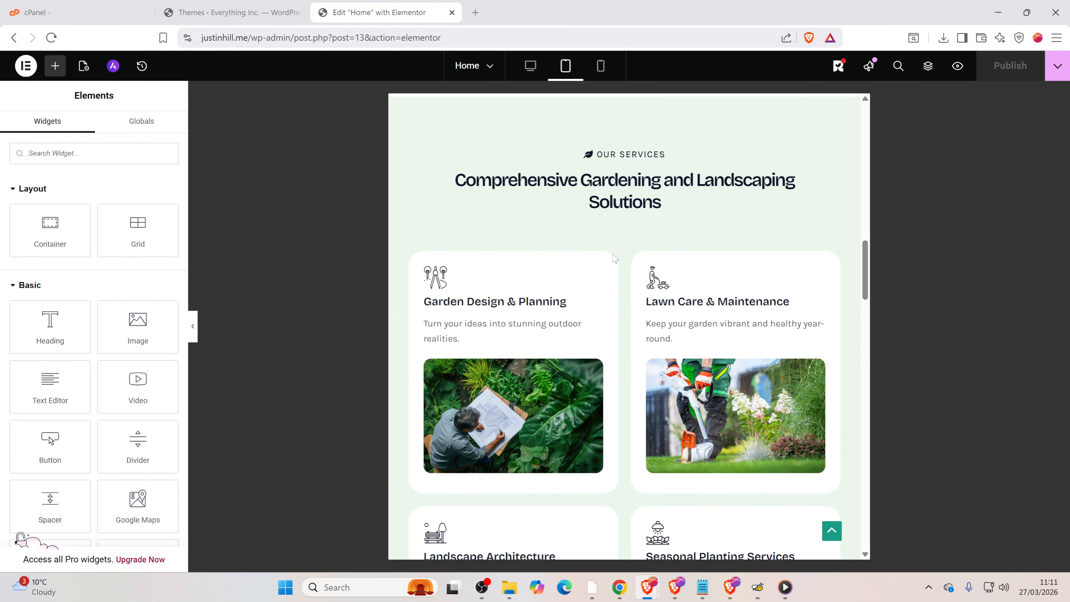
scroll(615, 258, "up", 10)
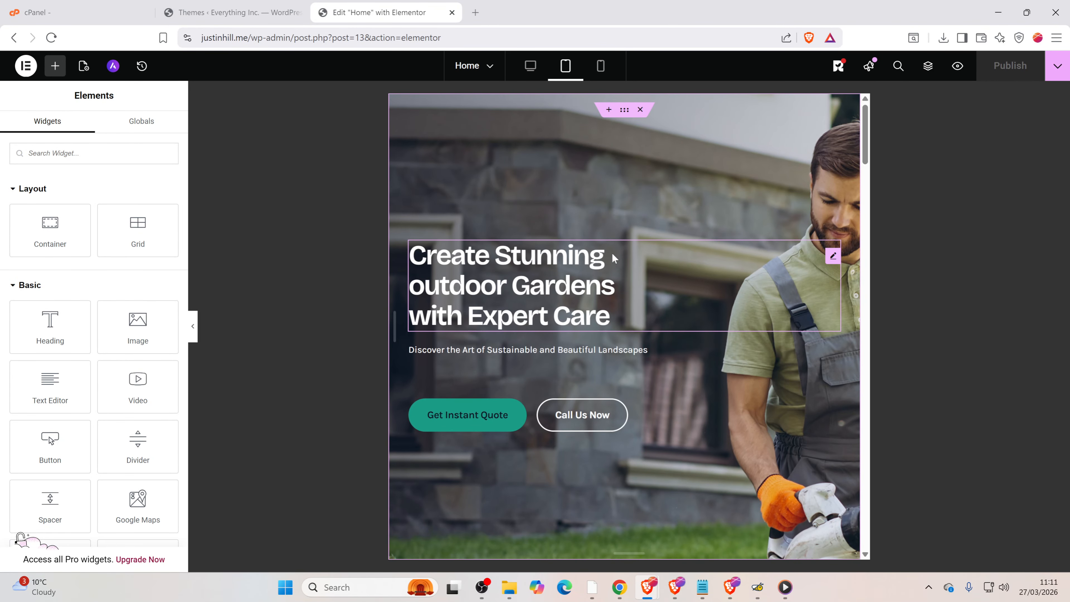
- Switch the preview to mobile portrait width and scroll down the page
left_click(602, 67)
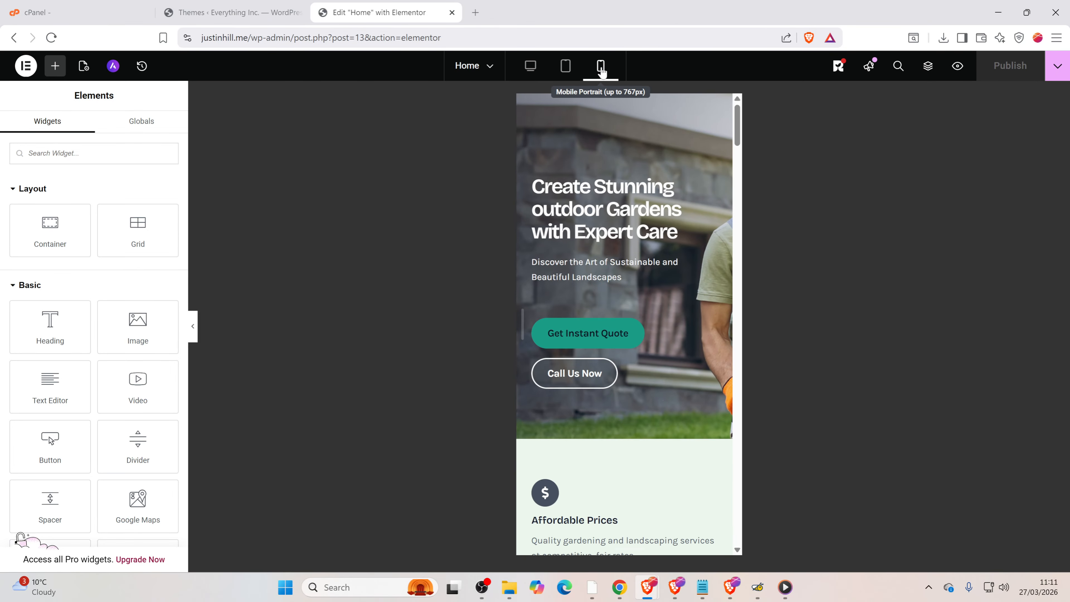
scroll(631, 280, "down", 15)
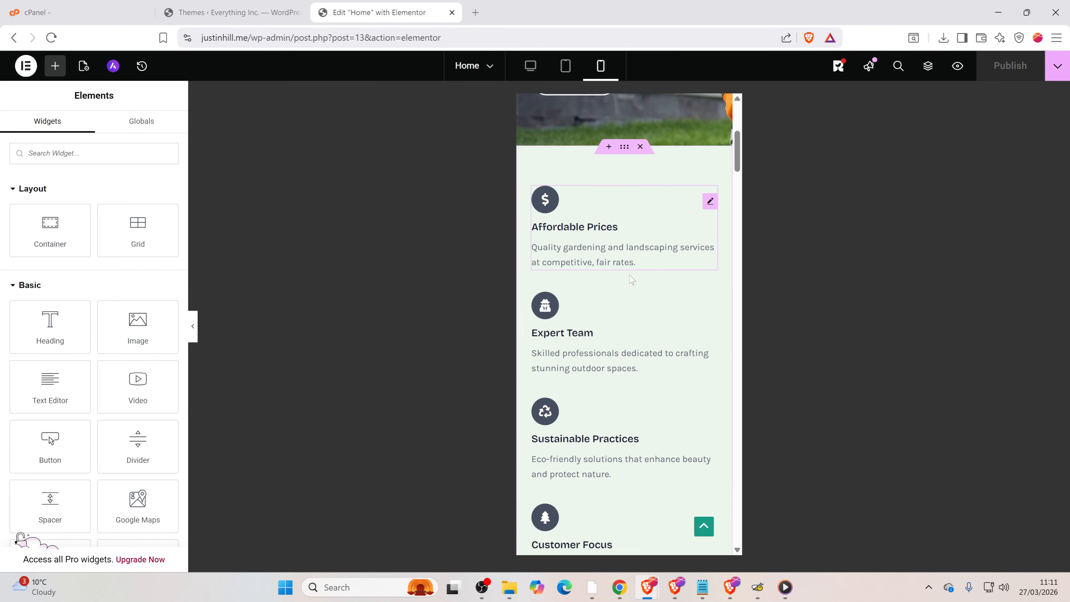
scroll(631, 280, "down", 15)
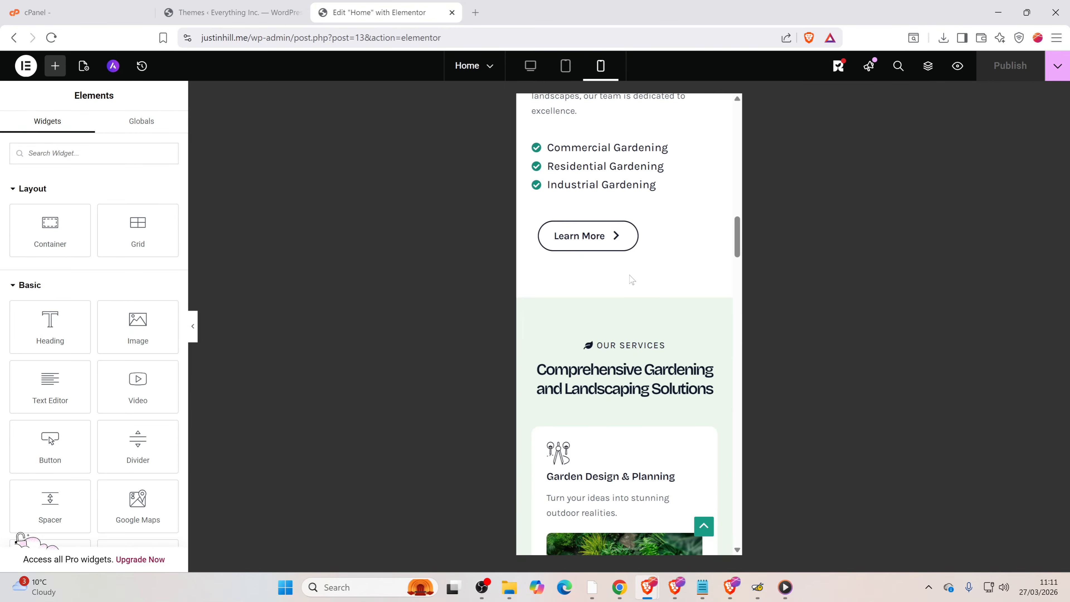
scroll(631, 280, "down", 10)
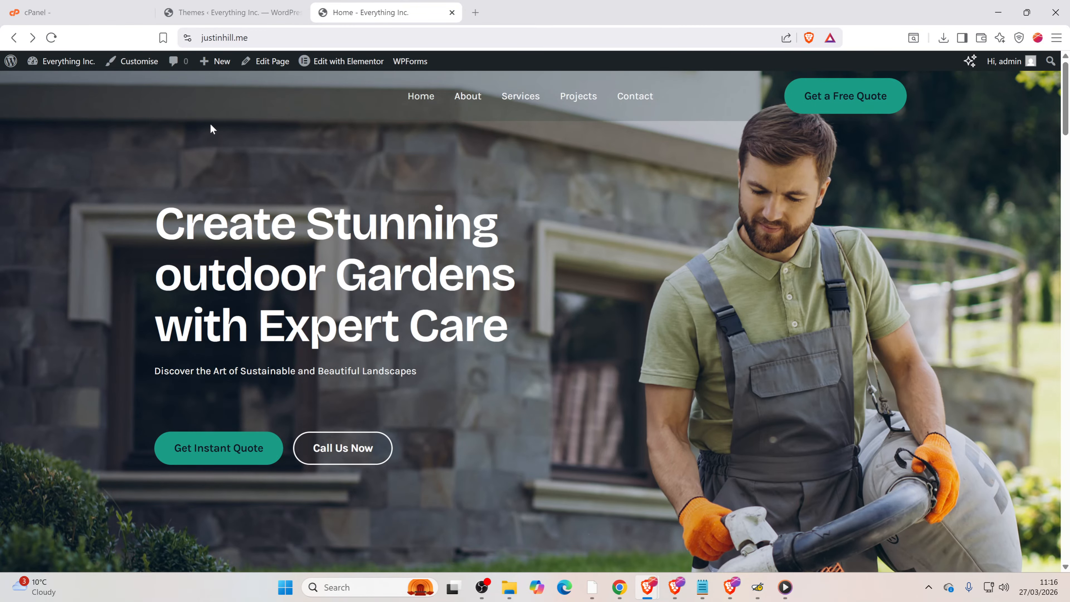
- Create a new untitled page from the admin bar's New > Page menu
left_click_drag(249, 38, 198, 39)
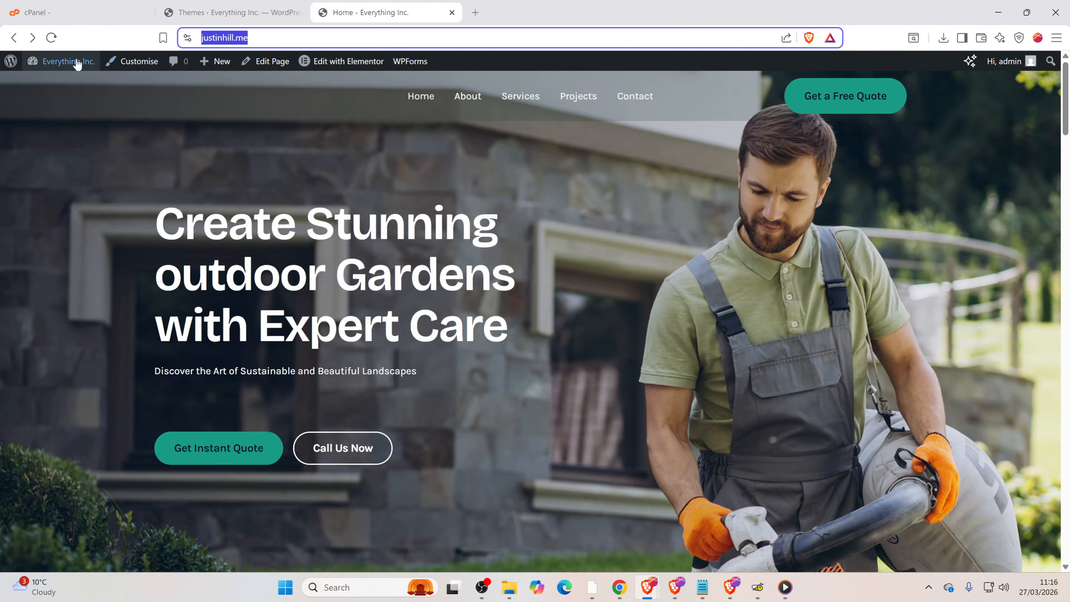
mouse_move(11, 62)
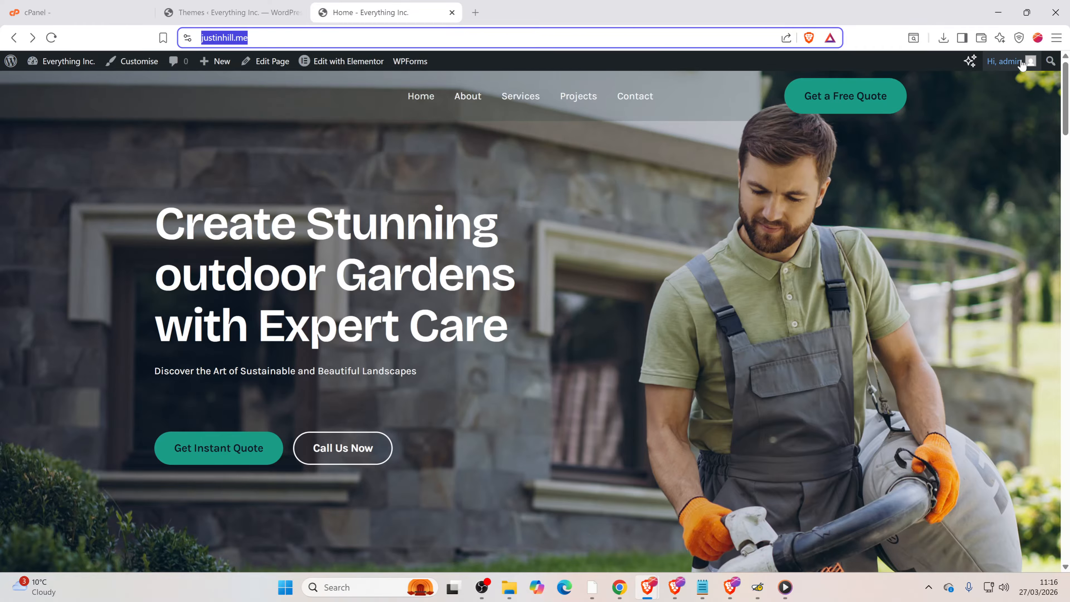
mouse_move(1025, 70)
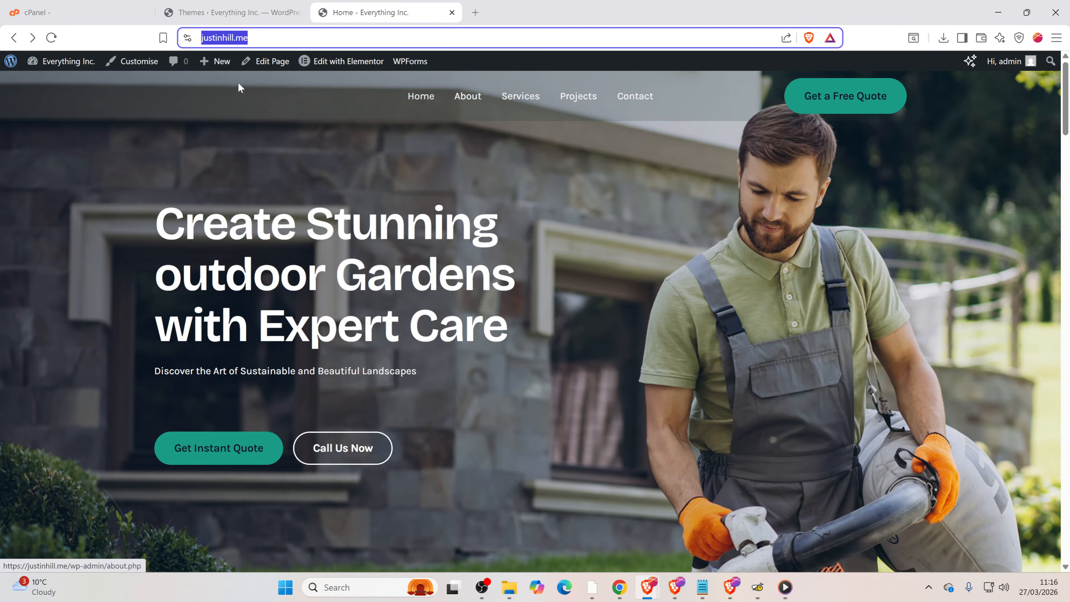
mouse_move(217, 67)
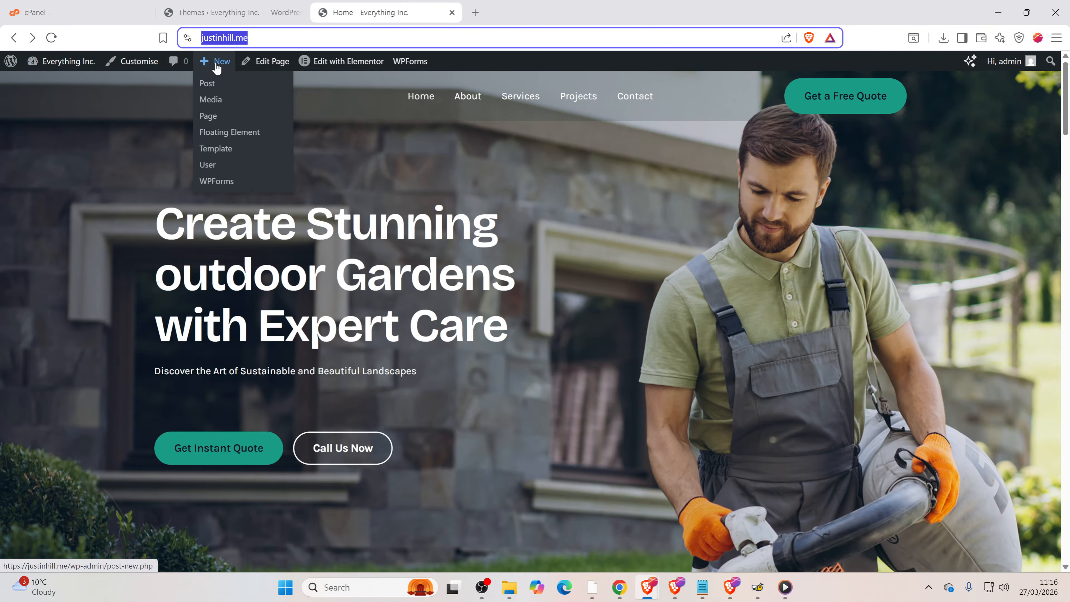
left_click(210, 120)
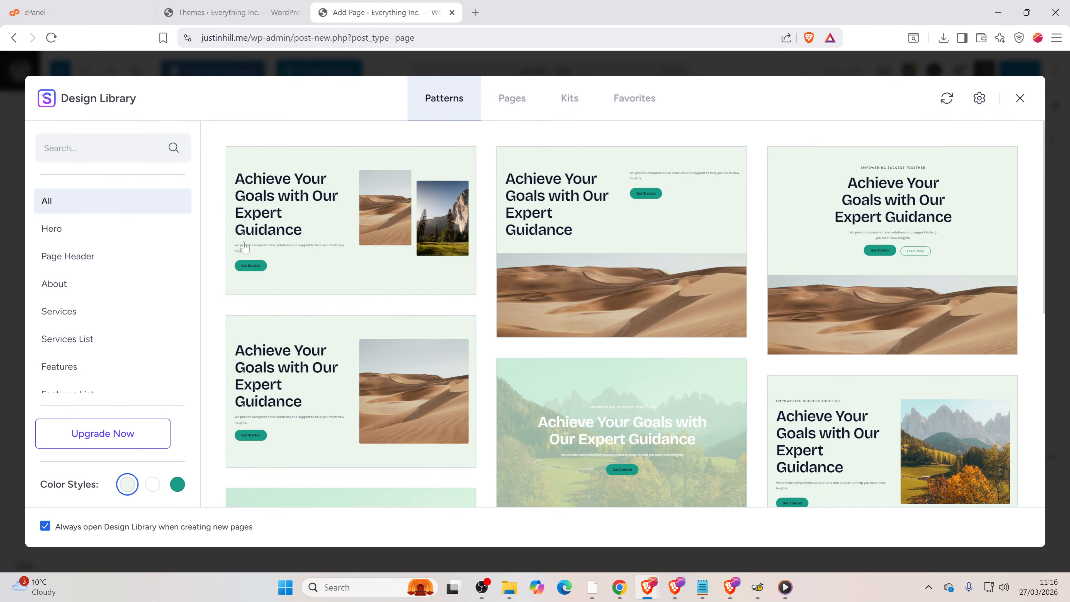
- Title the blank page 'Equipment', publish it, and open it in Elementor
left_click(1020, 98)
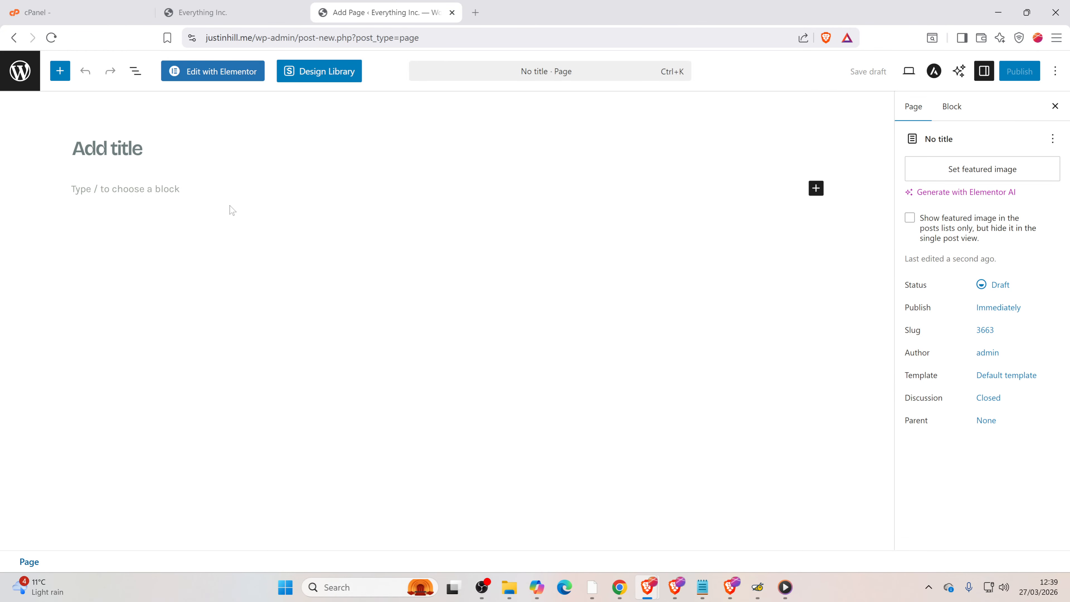
left_click(74, 148)
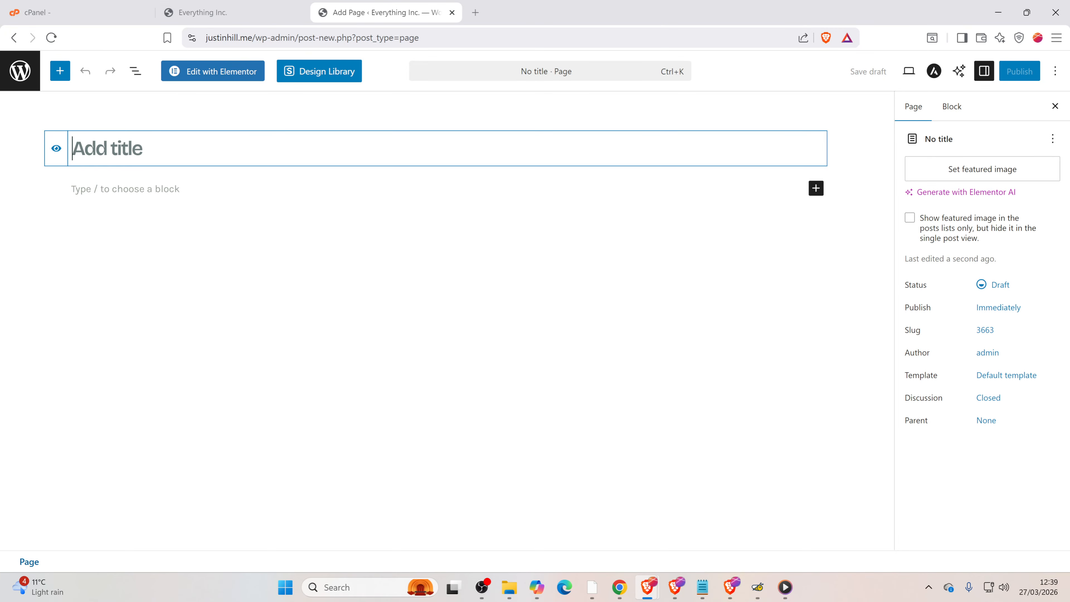
type("E")
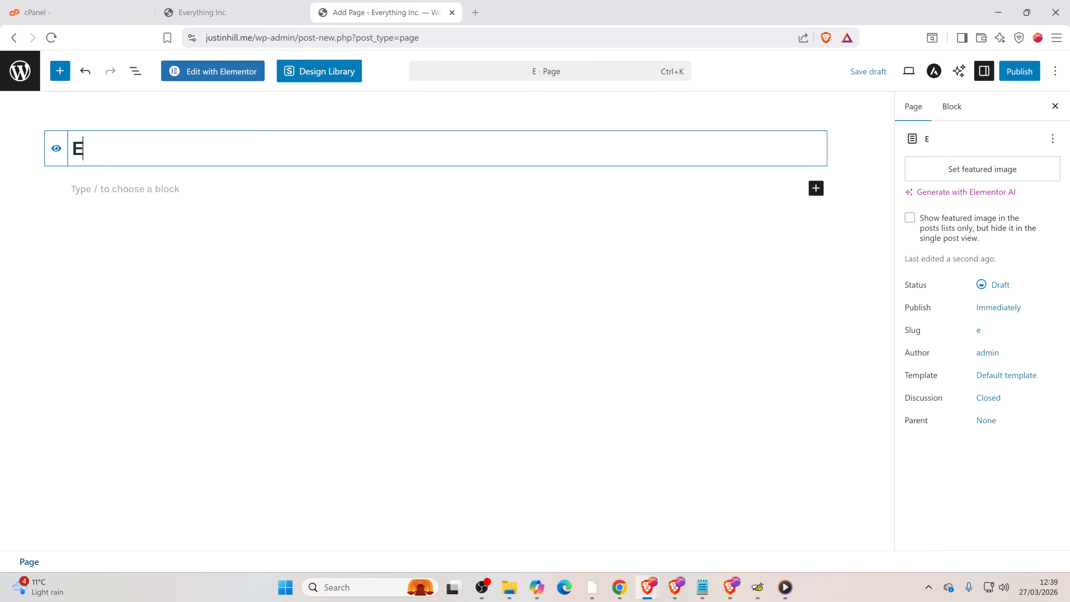
type("quipment")
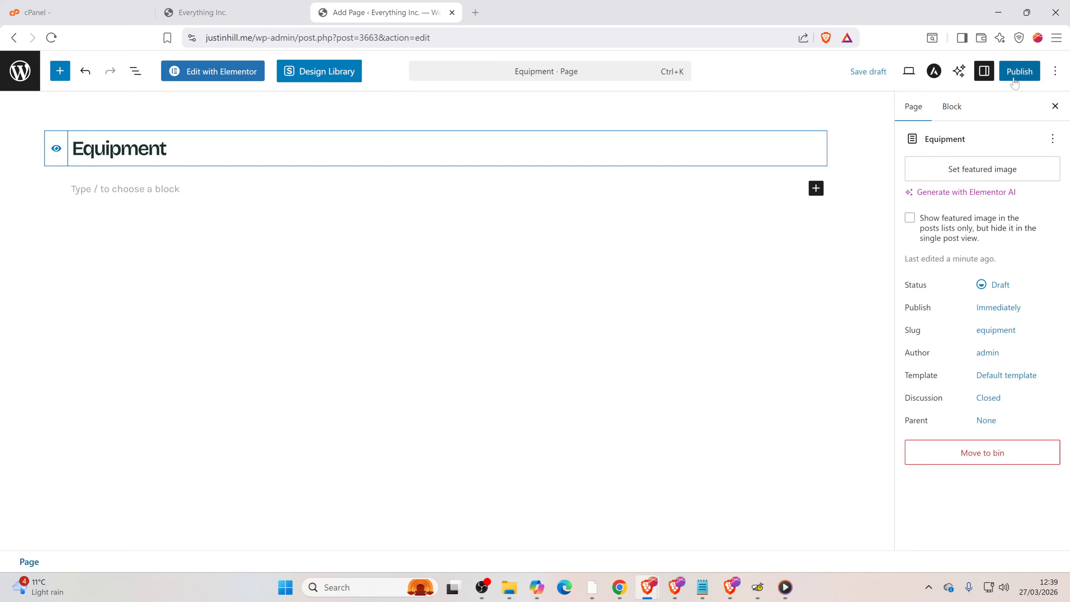
left_click(1018, 75)
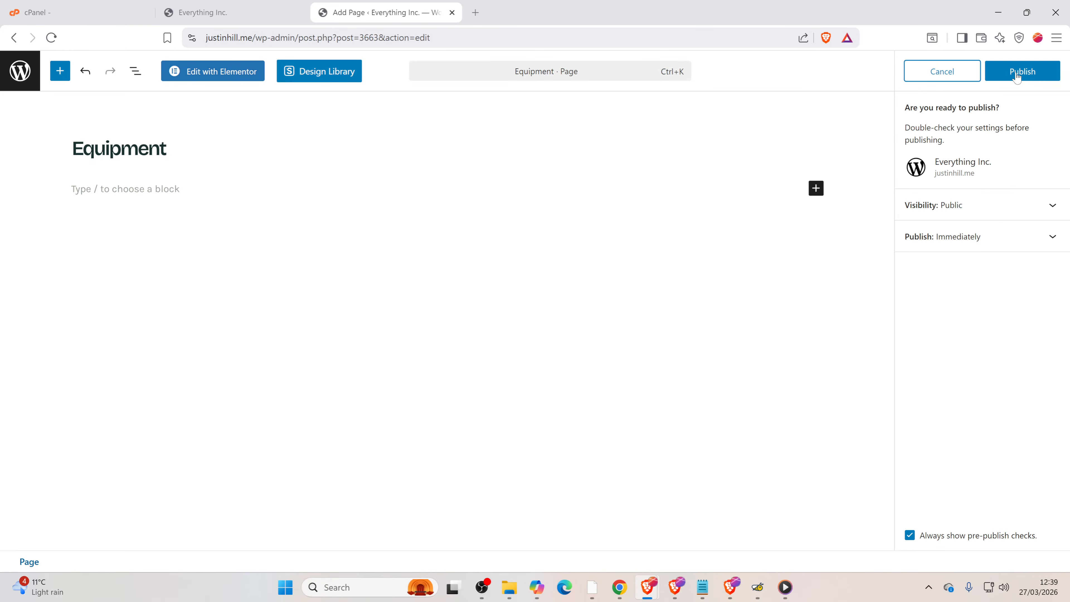
left_click(1021, 75)
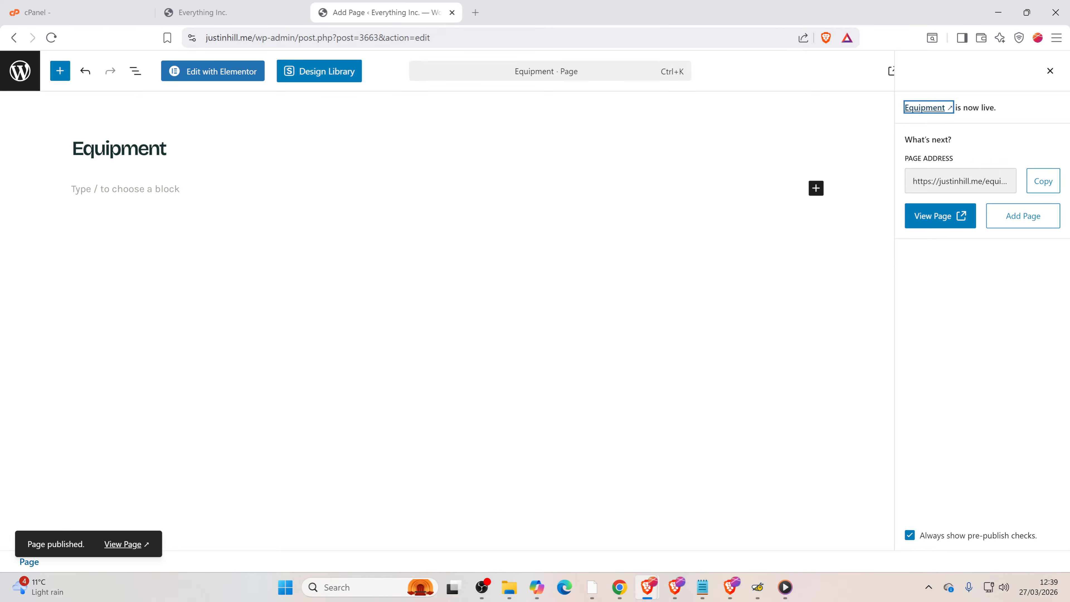
left_click(222, 78)
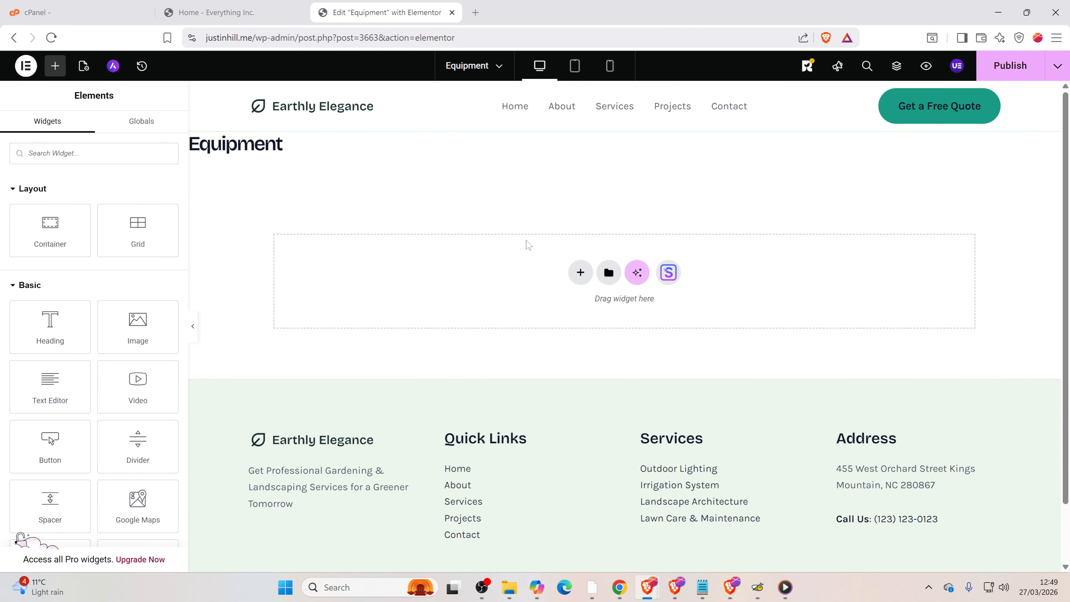
- Add a container holding a Heading widget to the Equipment page, then open Starter Templates
left_click_drag(50, 228, 598, 253)
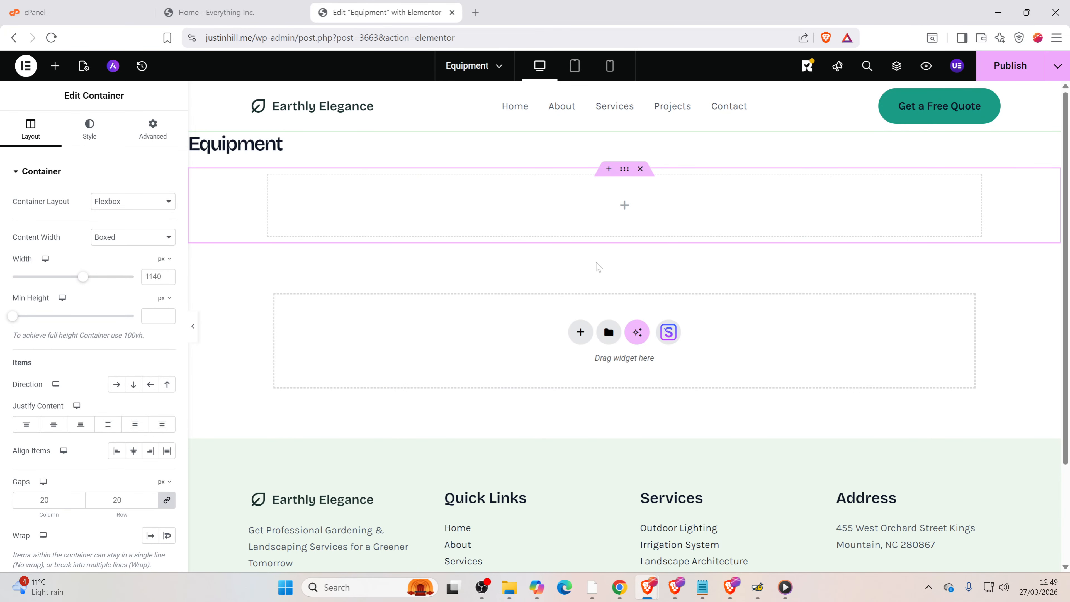
left_click(624, 207)
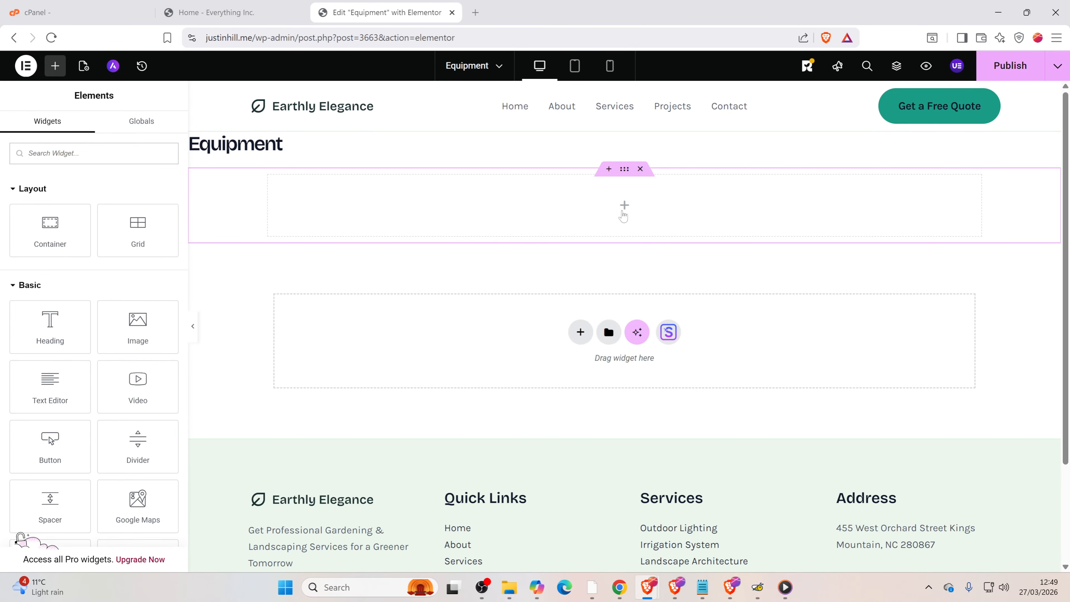
left_click(54, 323)
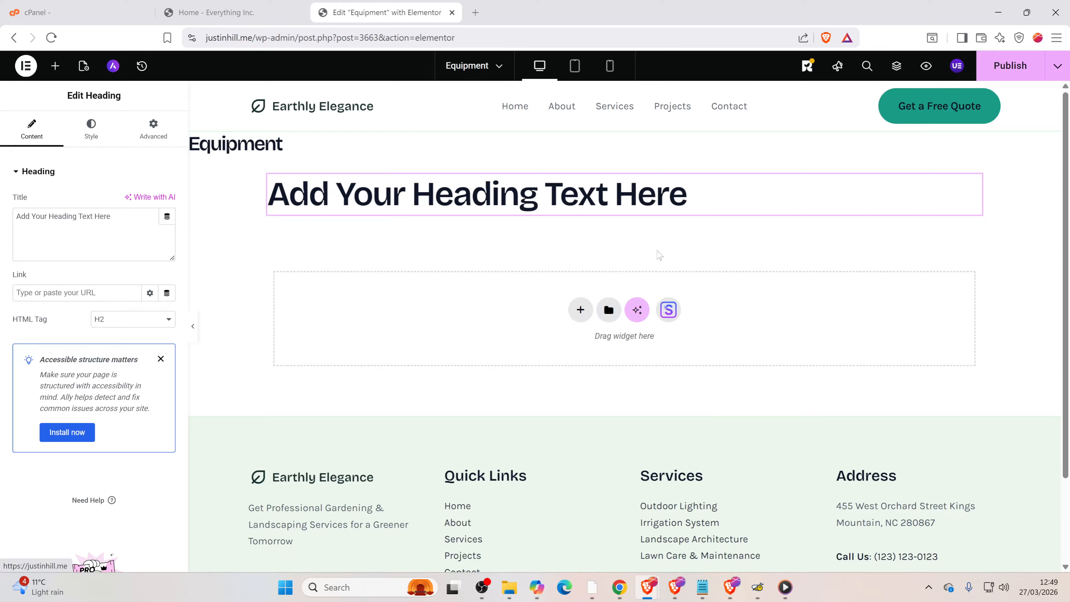
left_click(669, 311)
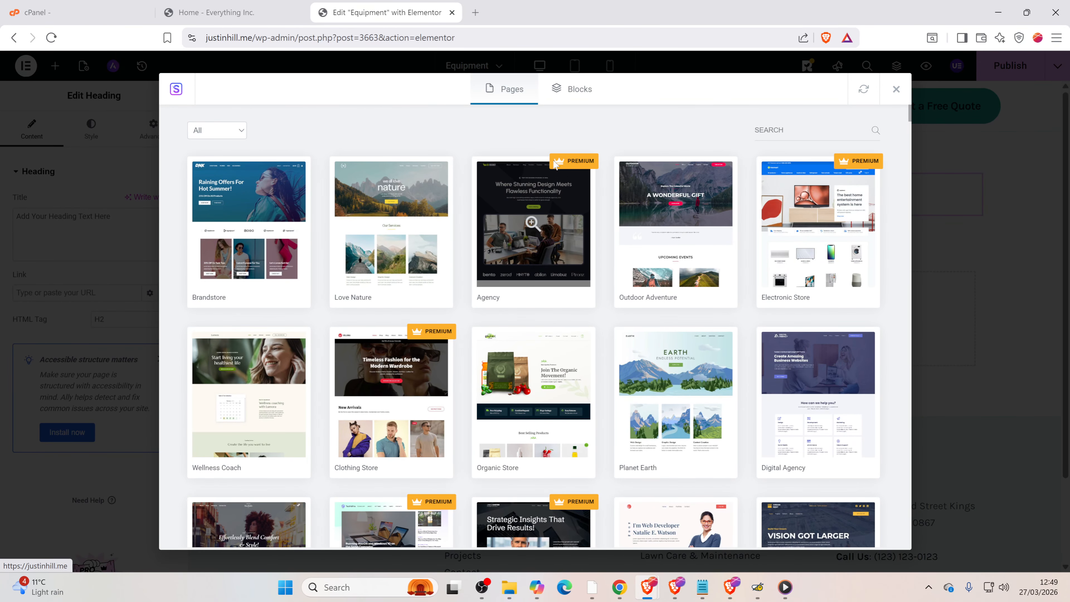
- Import the Planet Earth kit's Home page template into the Equipment page
left_click(569, 90)
left_click(508, 89)
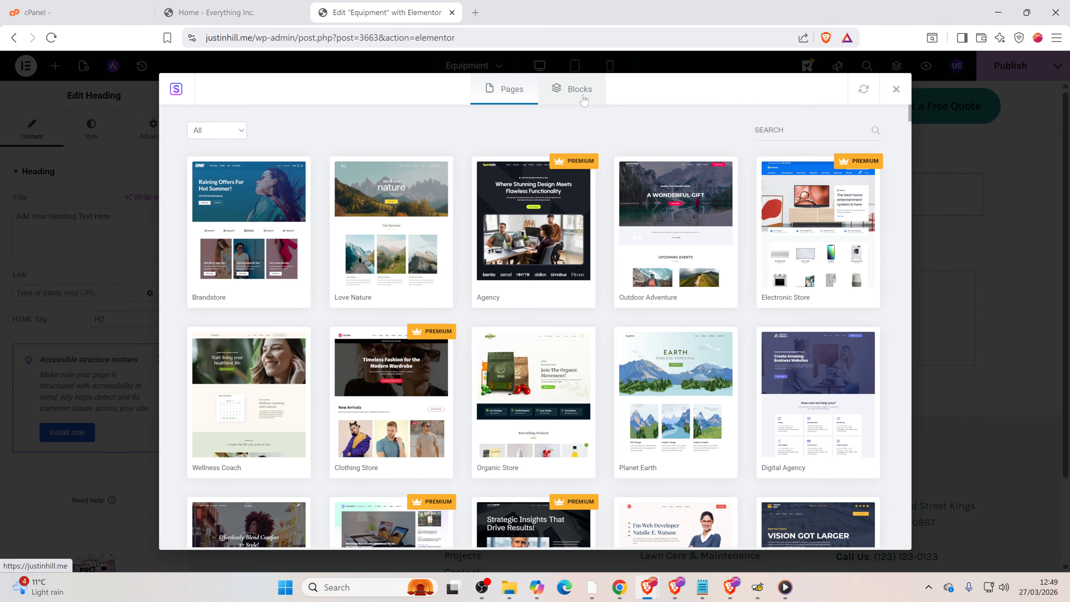
left_click(571, 90)
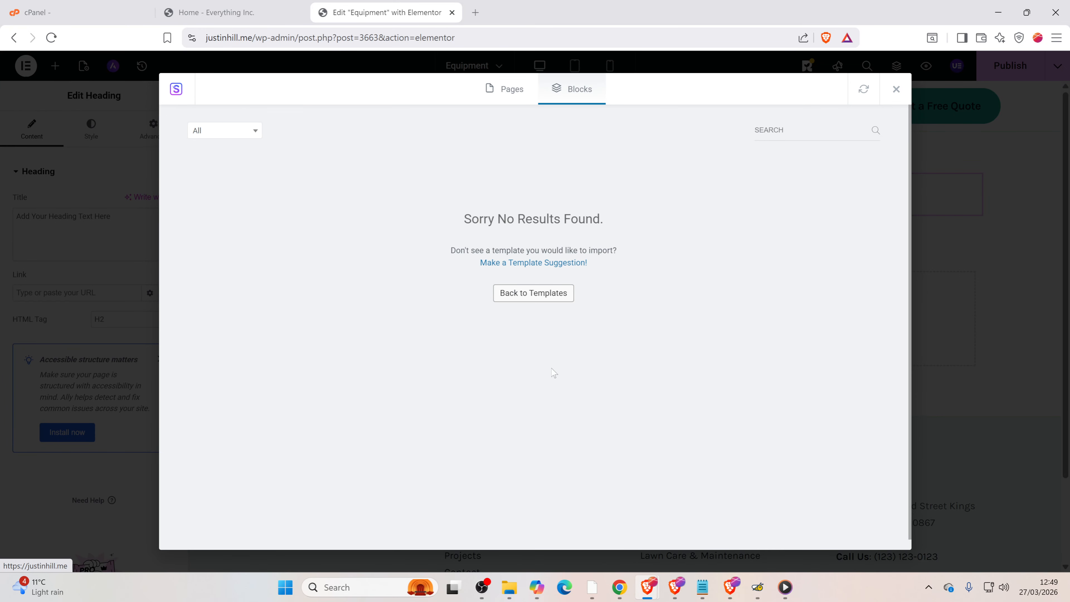
left_click(511, 92)
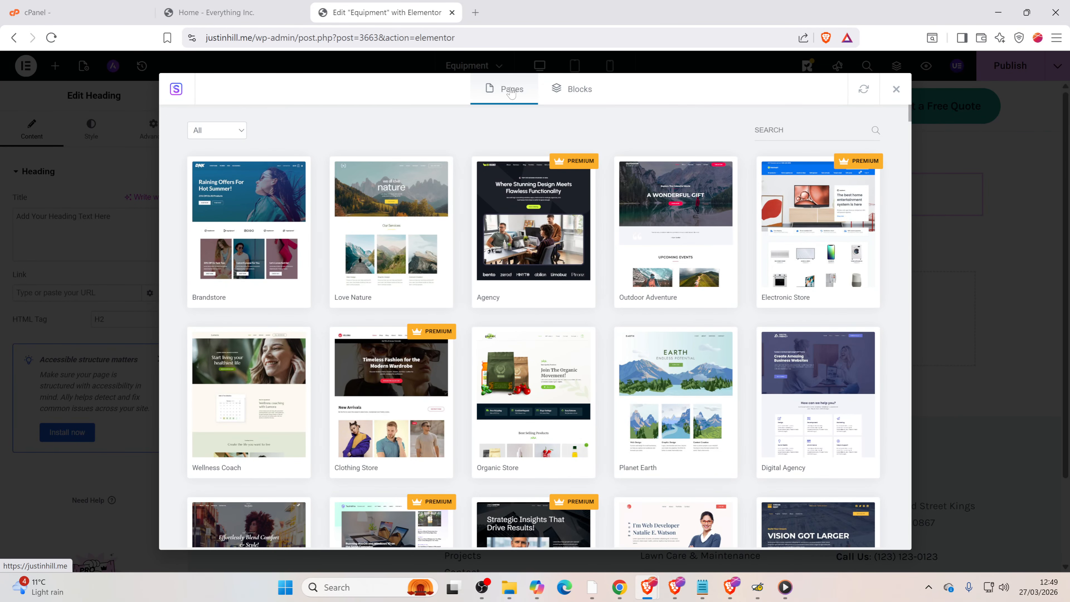
scroll(450, 246, "down", 3)
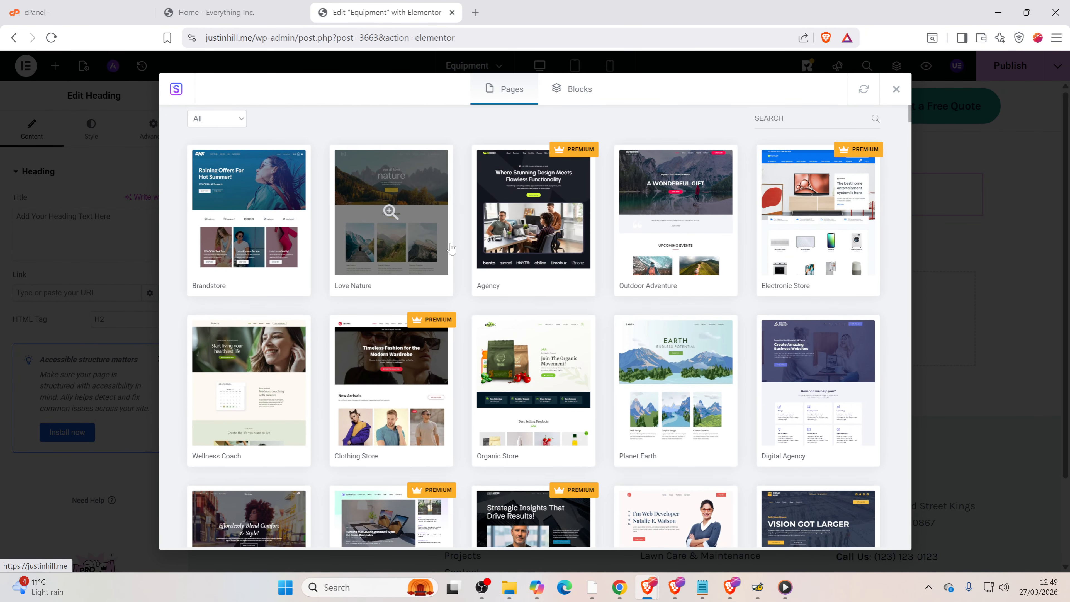
scroll(449, 246, "down", 2)
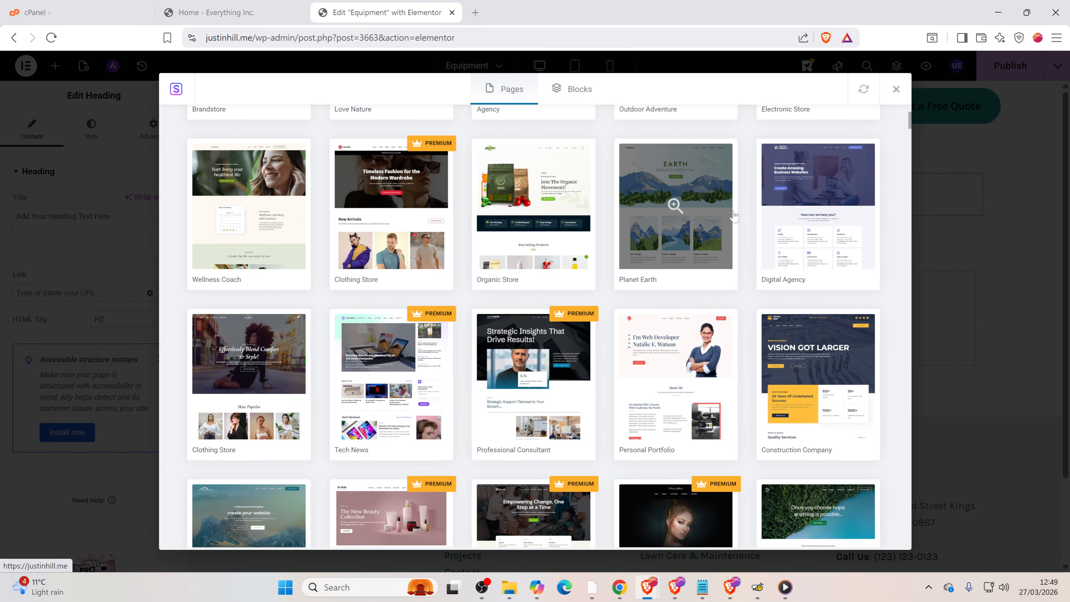
left_click(661, 225)
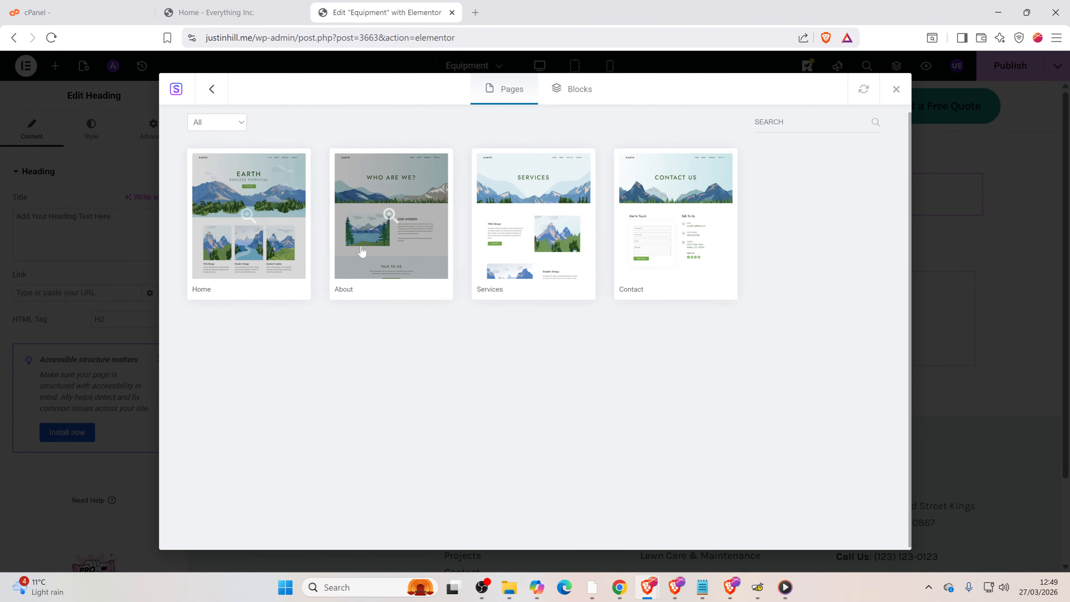
left_click(260, 247)
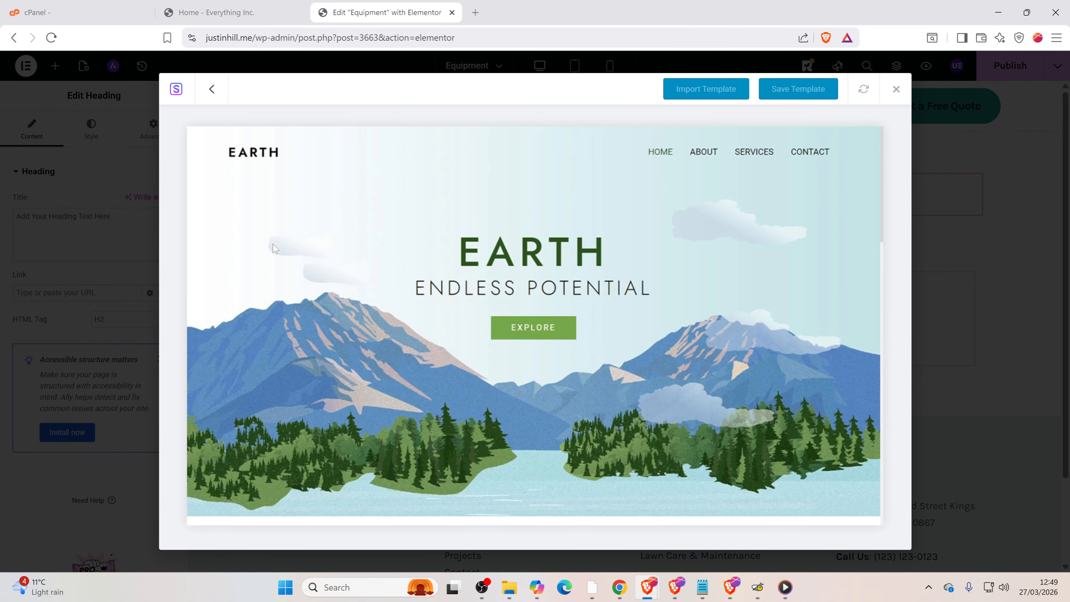
left_click(706, 98)
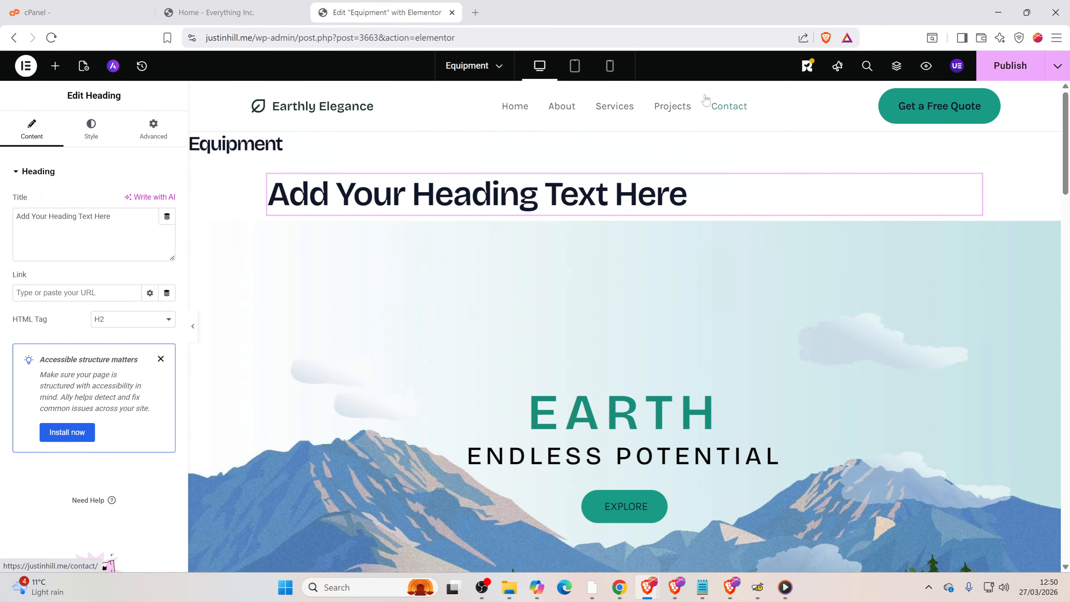
- Delete the EARTH hero section and the placeholder heading section from the page
scroll(572, 286, "down", 5)
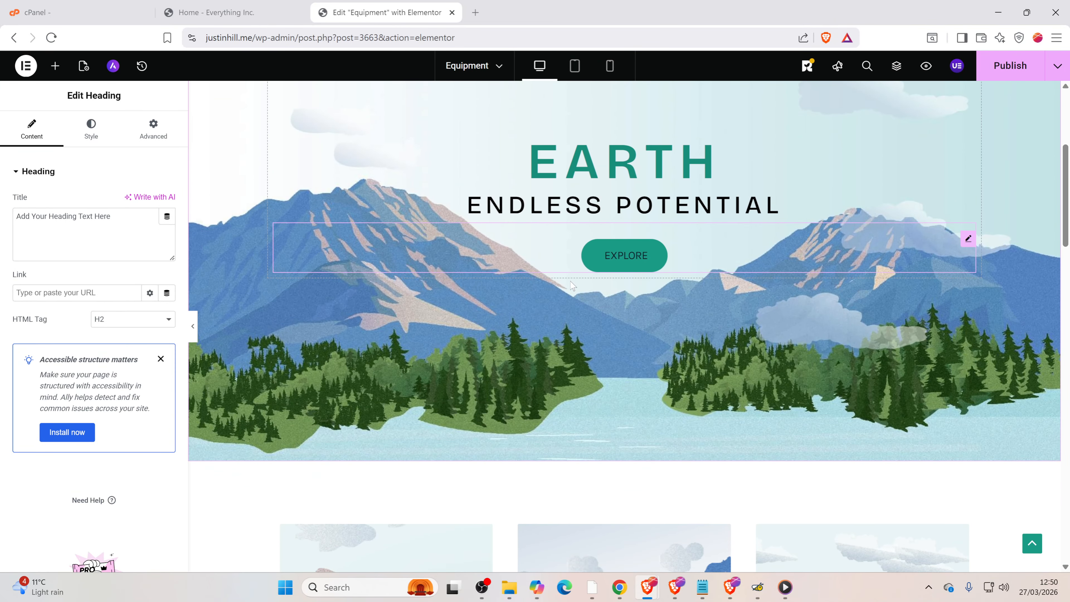
scroll(572, 286, "down", 15)
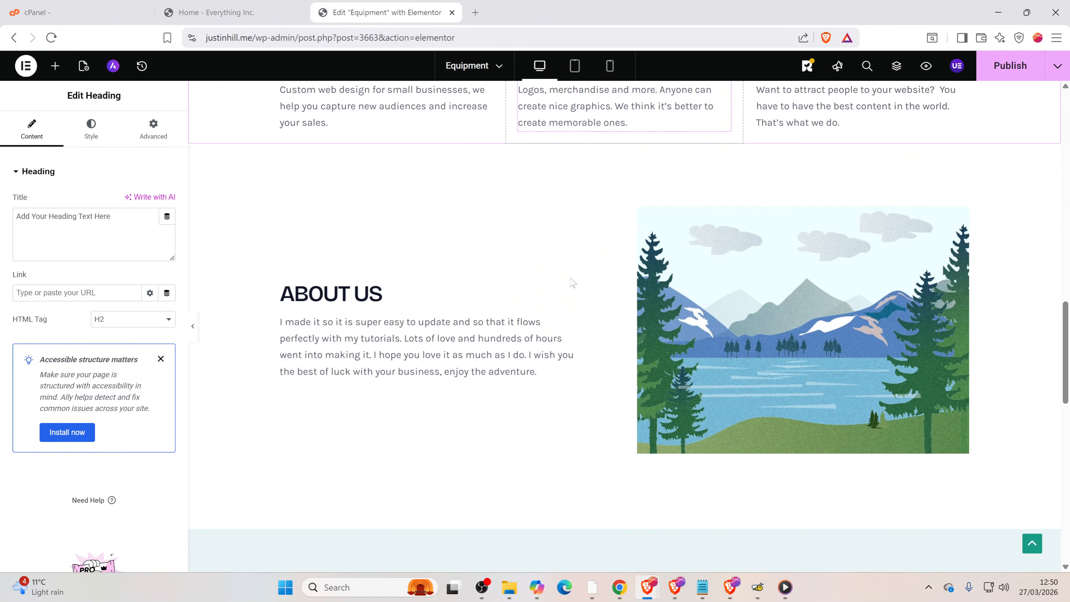
scroll(572, 282, "down", 15)
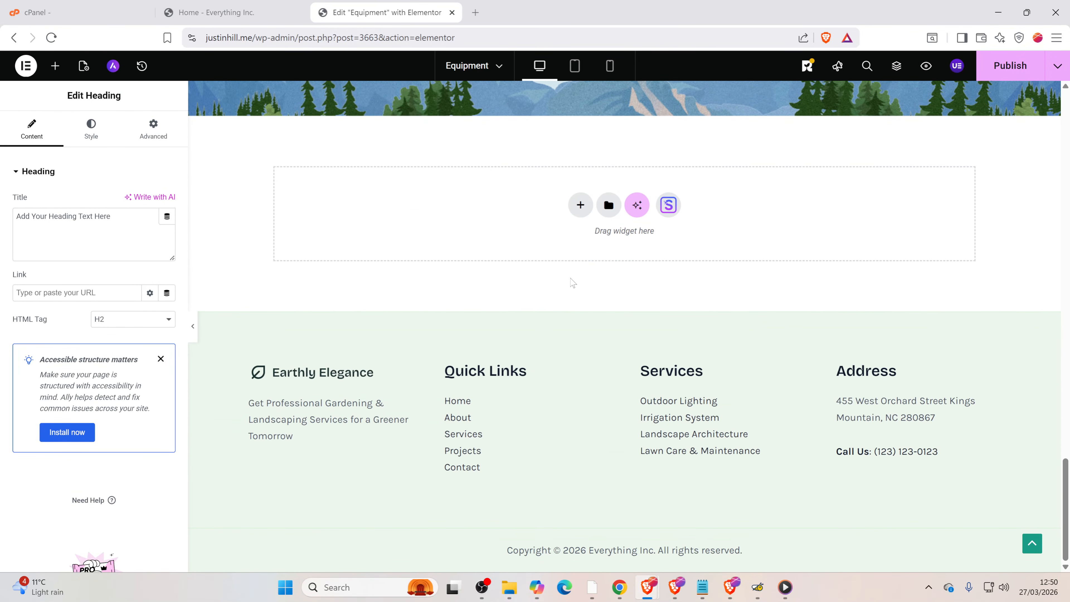
scroll(572, 282, "up", 20)
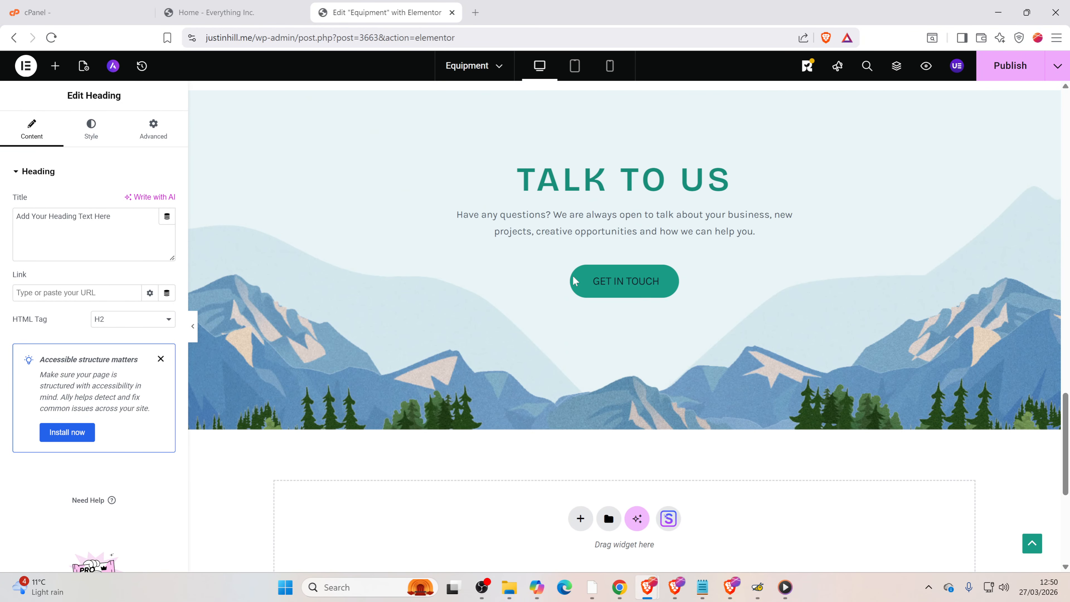
scroll(574, 282, "up", 10)
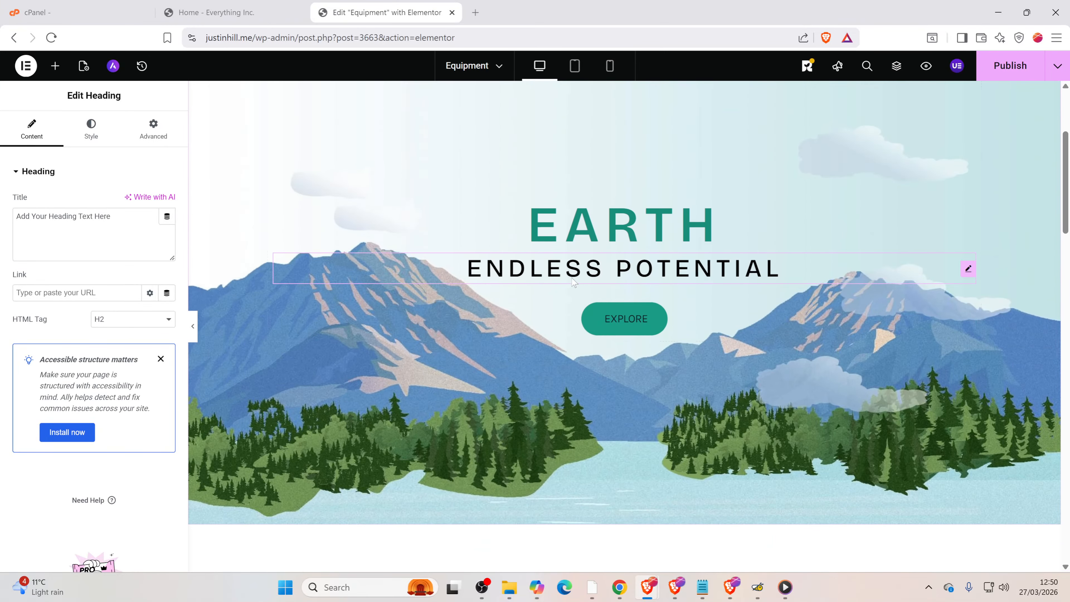
scroll(572, 282, "down", 1)
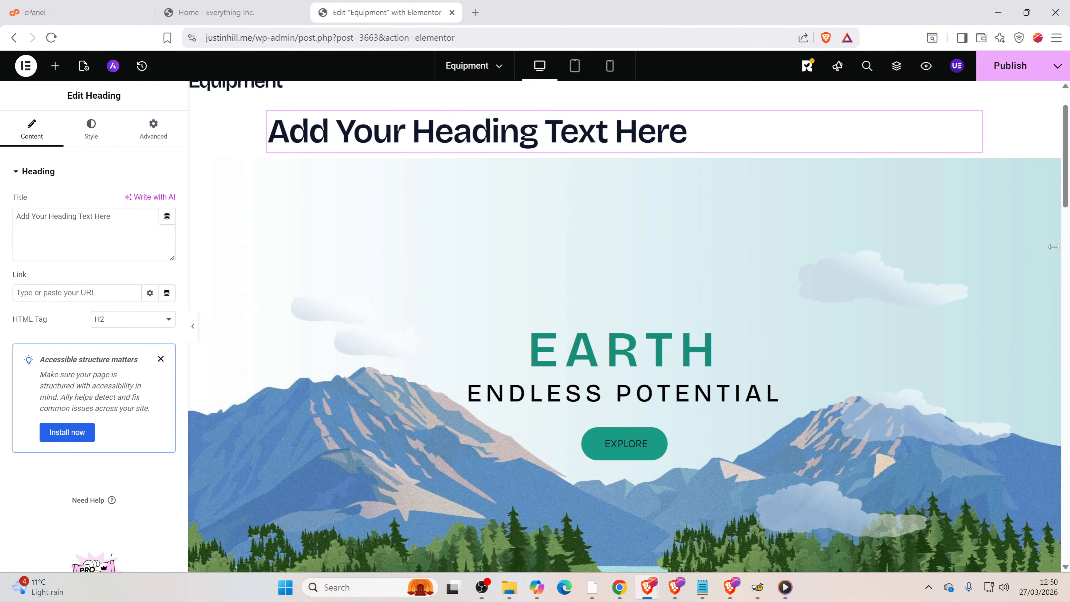
left_click(641, 160)
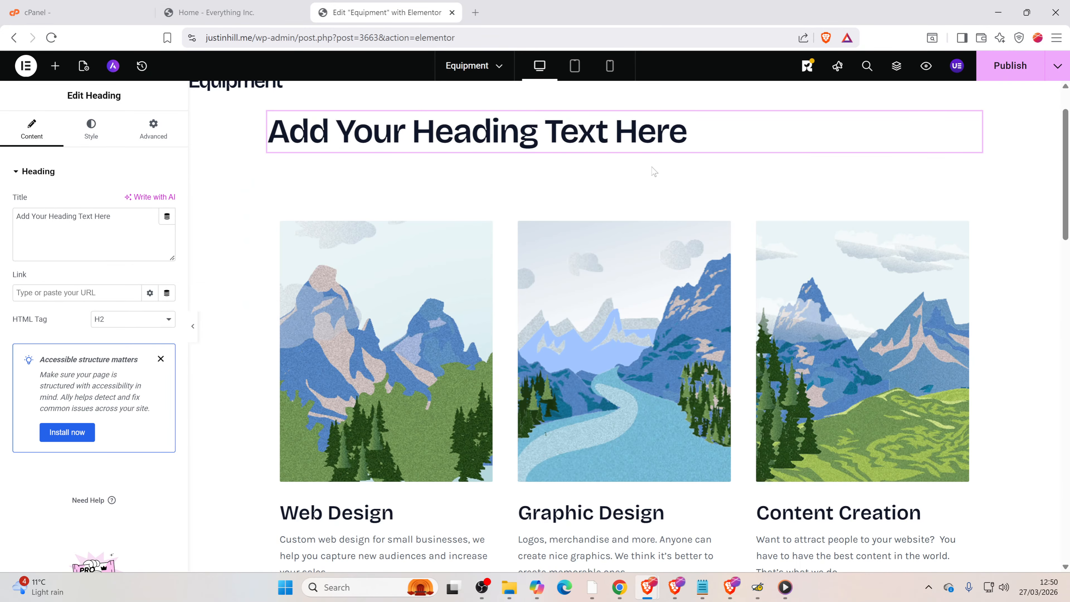
scroll(642, 306, "up", 1)
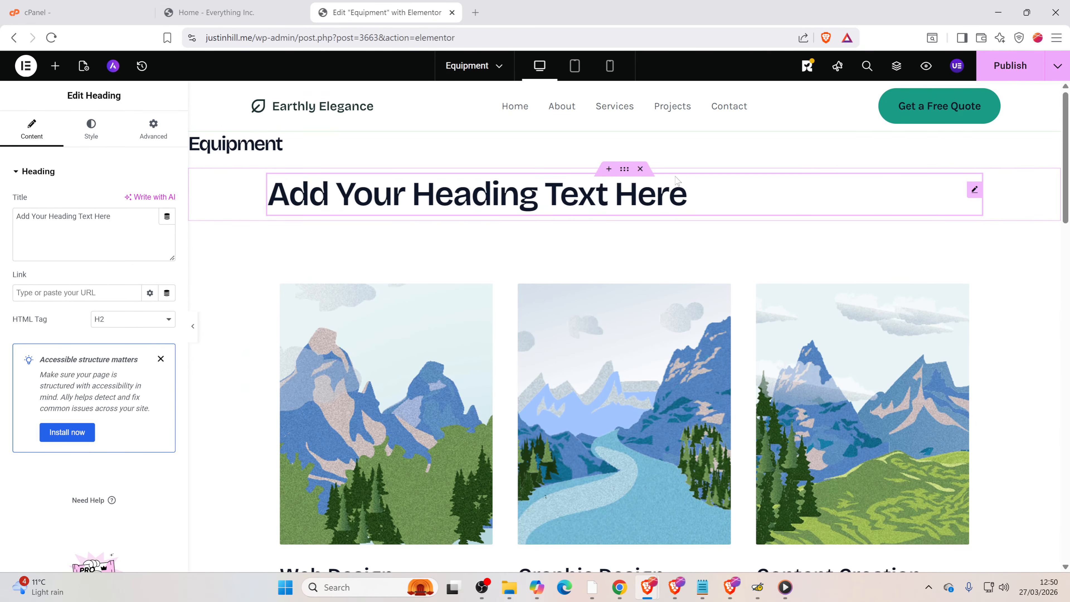
left_click(640, 169)
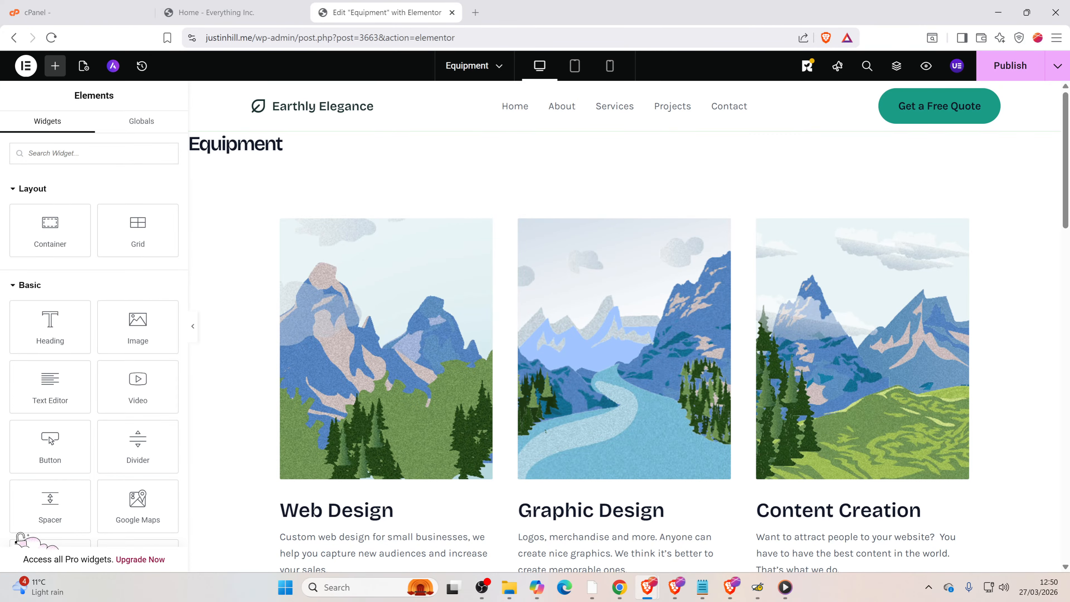
- Review the remaining Equipment page layout and save the changes with Ctrl+S
double_click(235, 144)
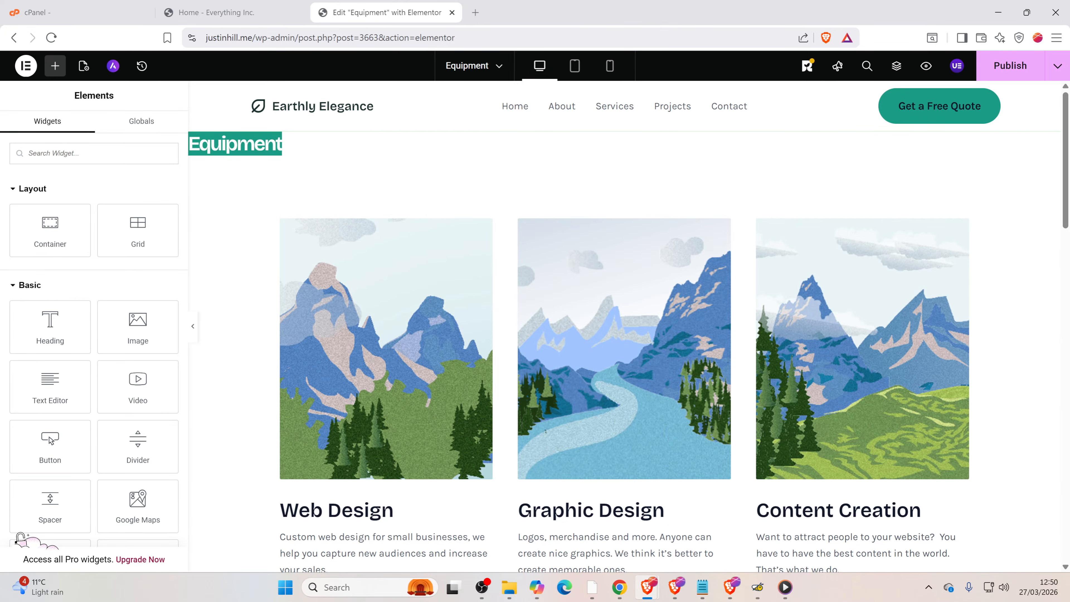
left_click(374, 180)
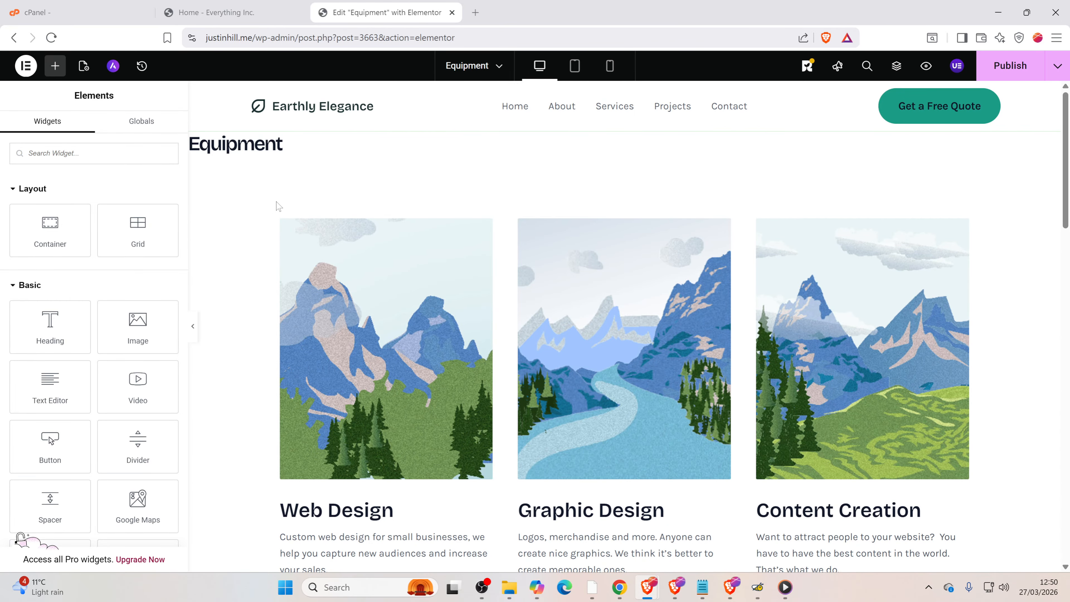
scroll(411, 173, "down", 10)
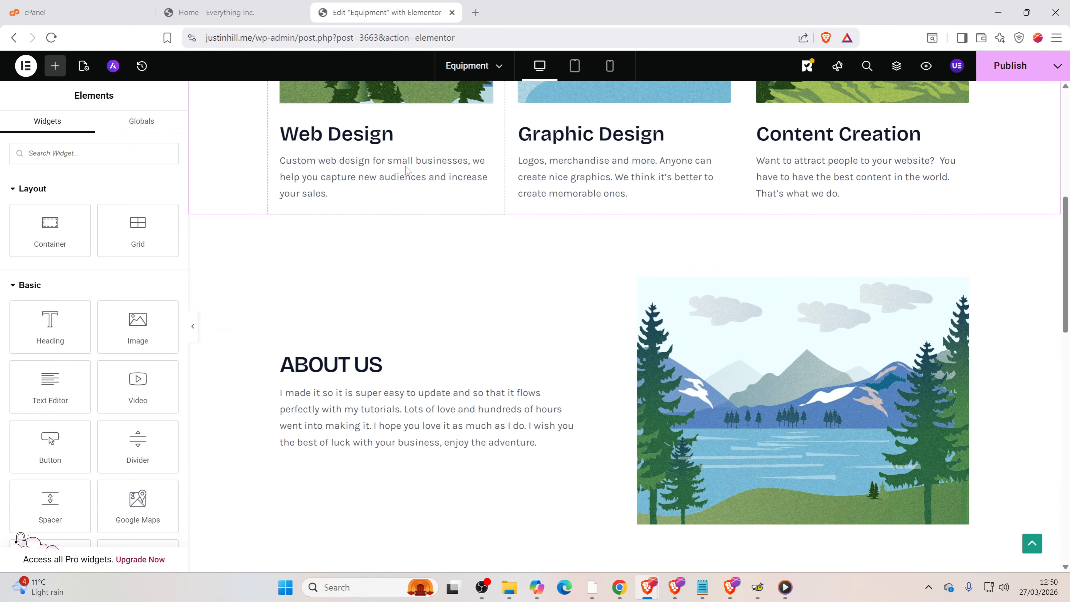
scroll(547, 190, "up", 4)
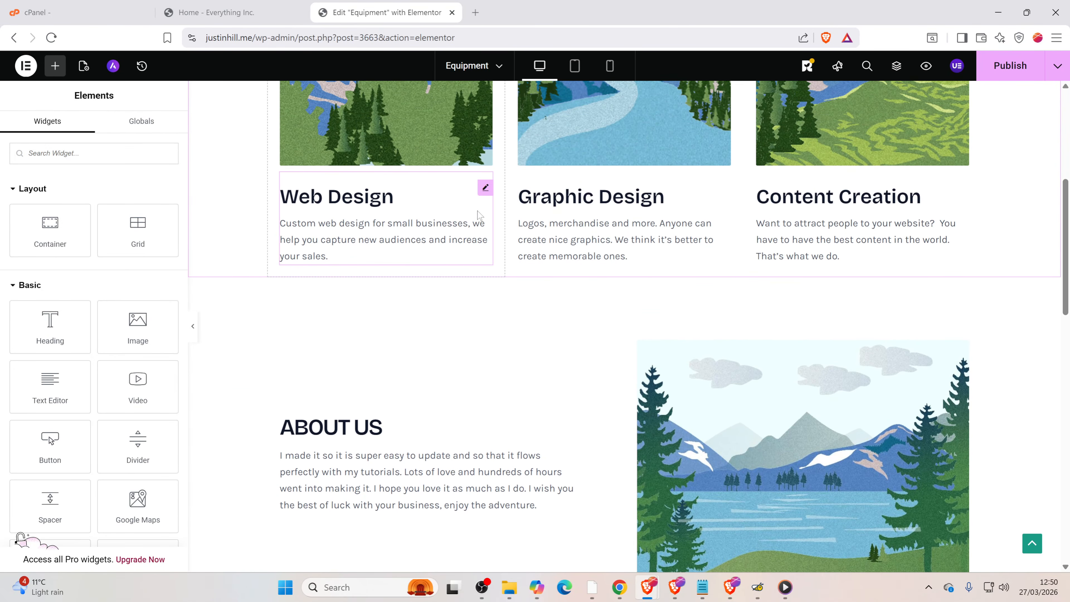
scroll(470, 303, "down", 10)
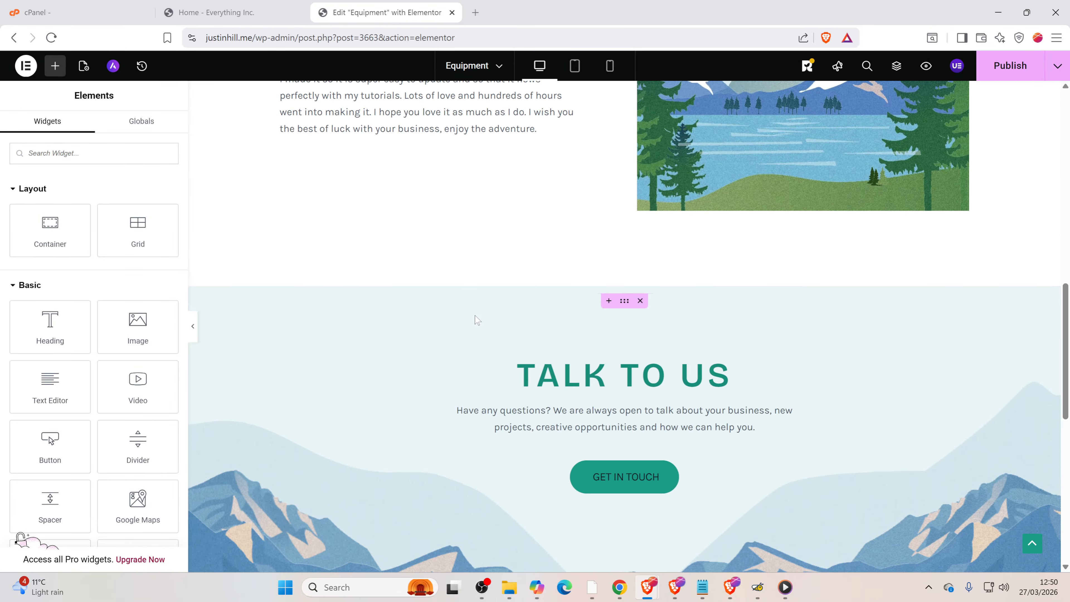
scroll(628, 291, "down", 6)
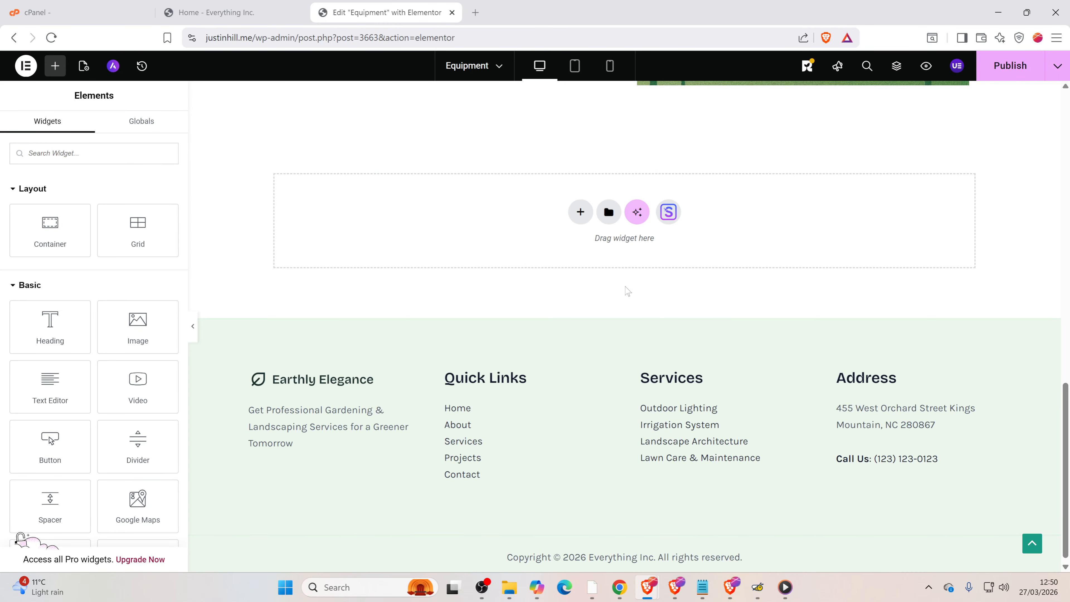
scroll(574, 293, "up", 15)
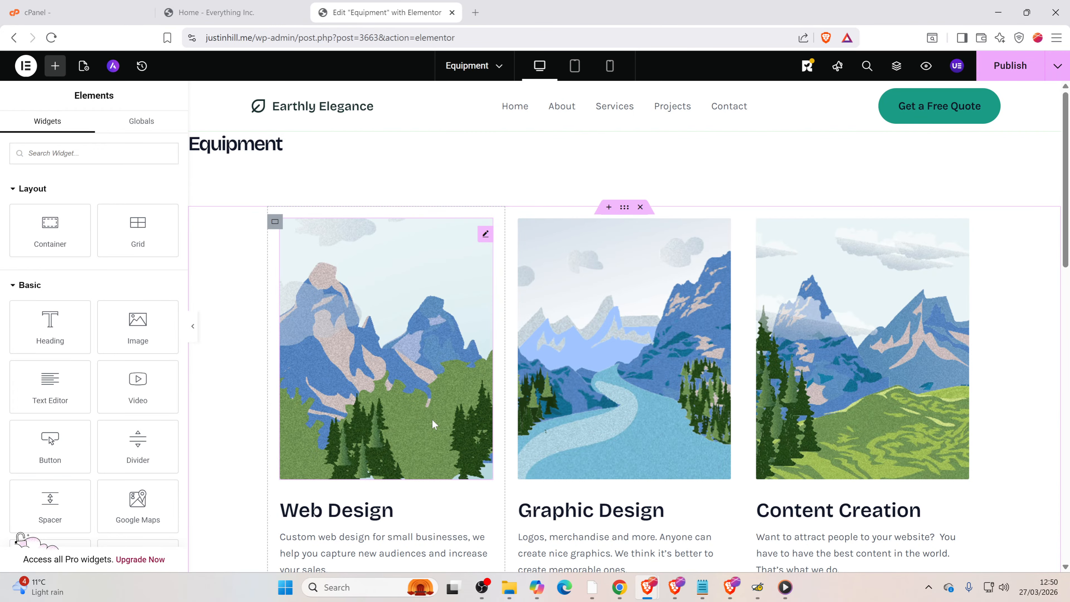
scroll(687, 416, "down", 15)
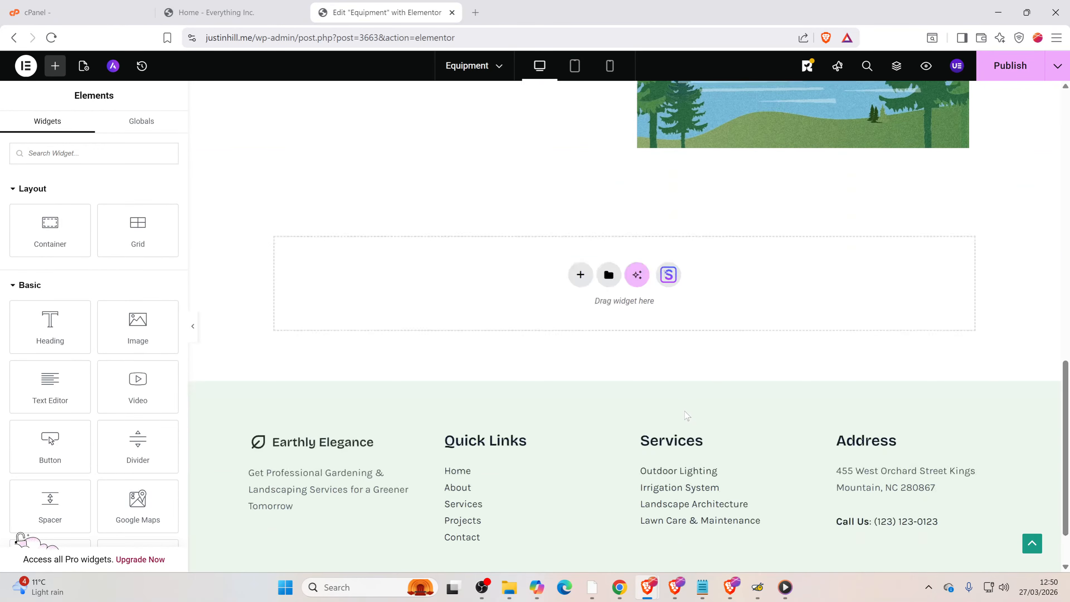
scroll(687, 416, "down", 2)
scroll(687, 416, "up", 17)
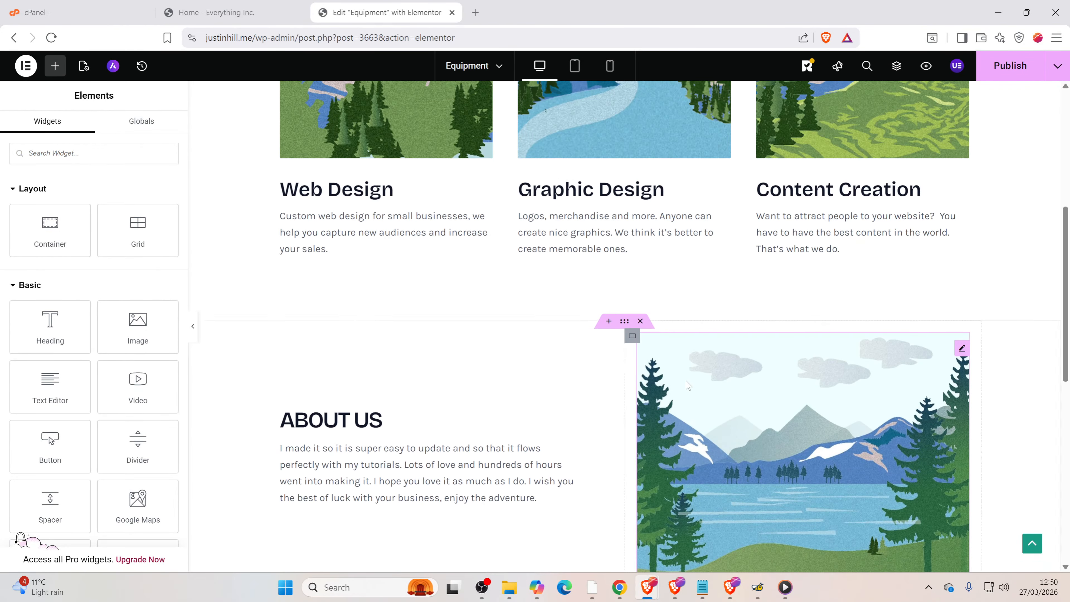
key("ctrl+s")
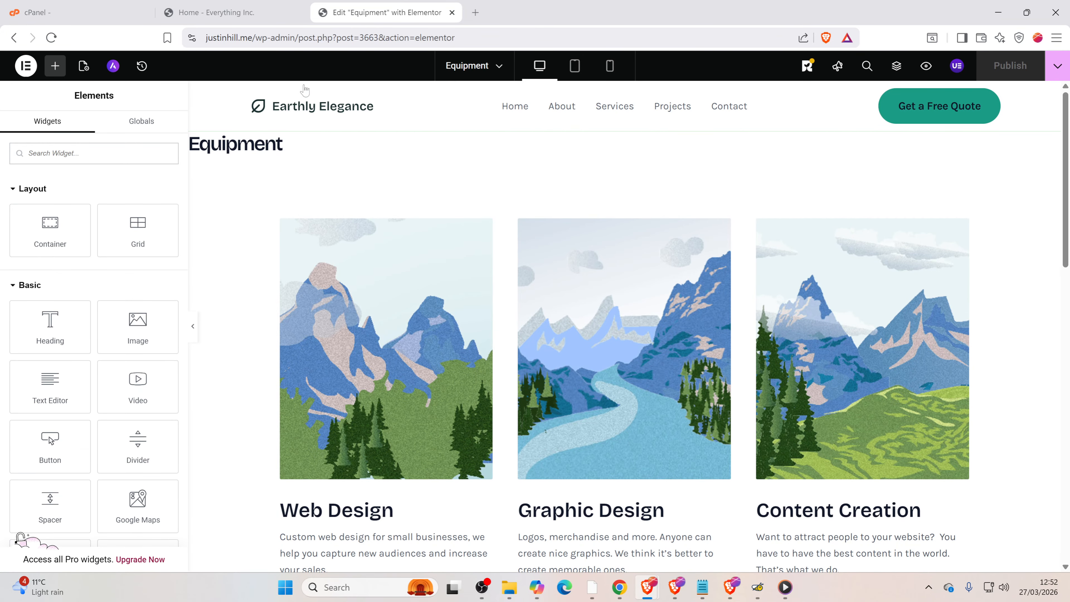
- Open the Customizer from the live Home page and go to its Menus panel
left_click(229, 12)
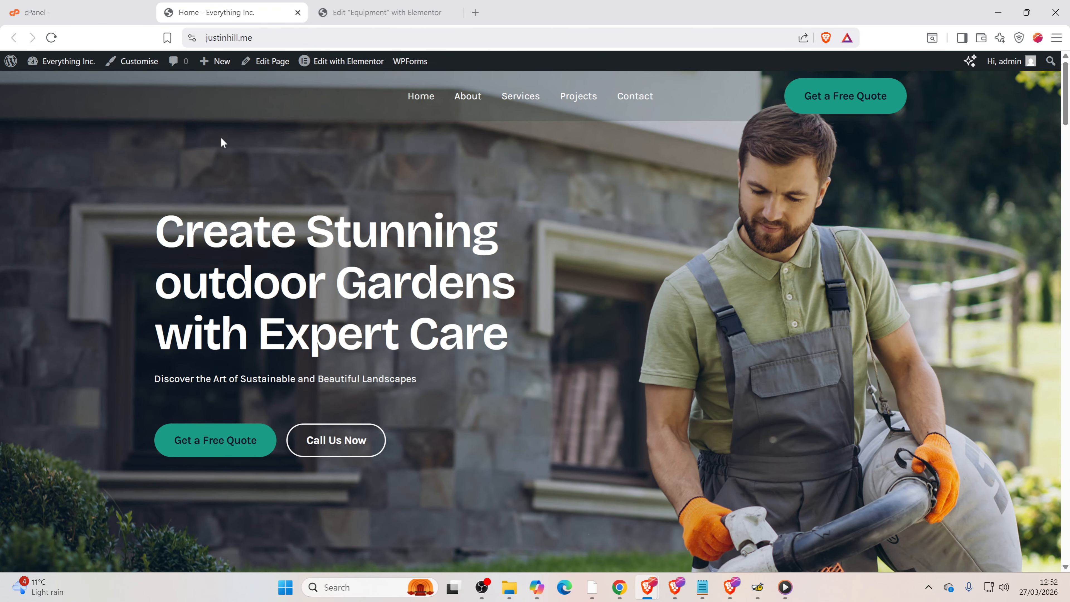
left_click(134, 67)
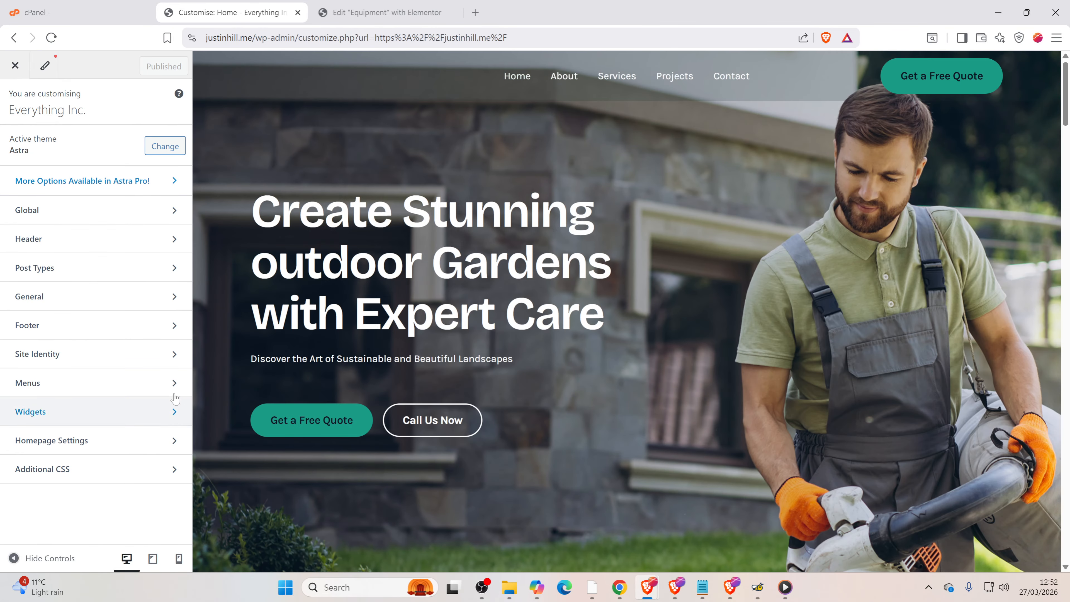
left_click(176, 385)
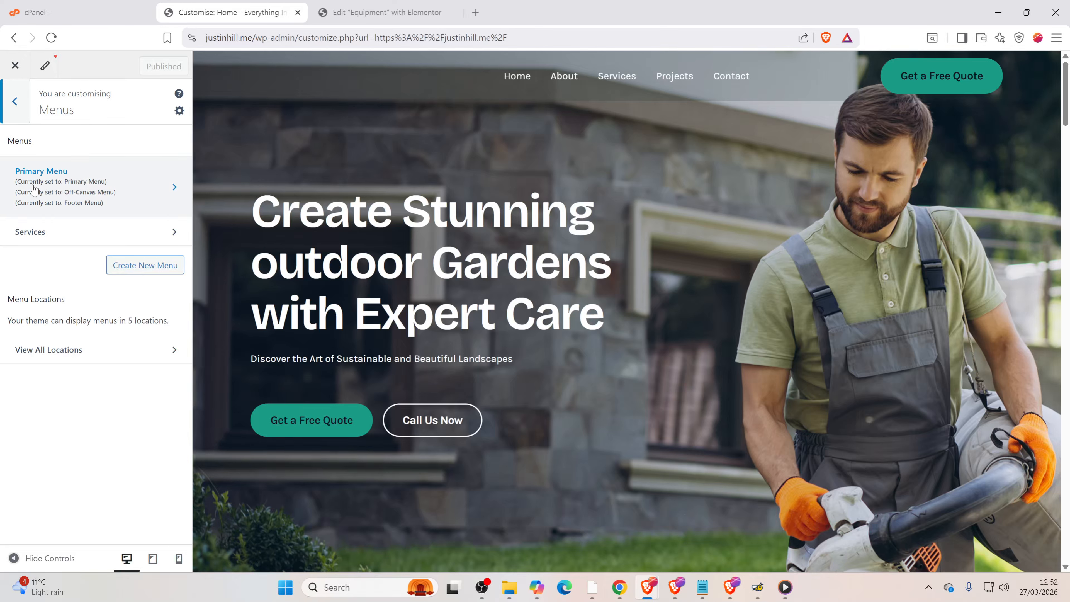
- Add the Equipment page to the Primary Menu below Services, publish, and return to the homepage
left_click(169, 190)
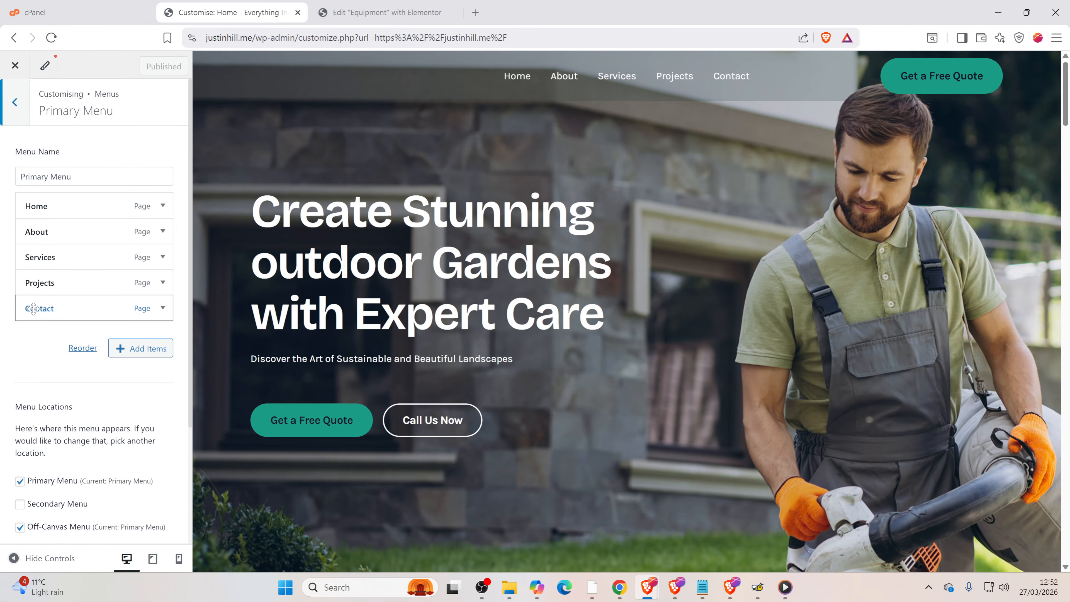
left_click(143, 355)
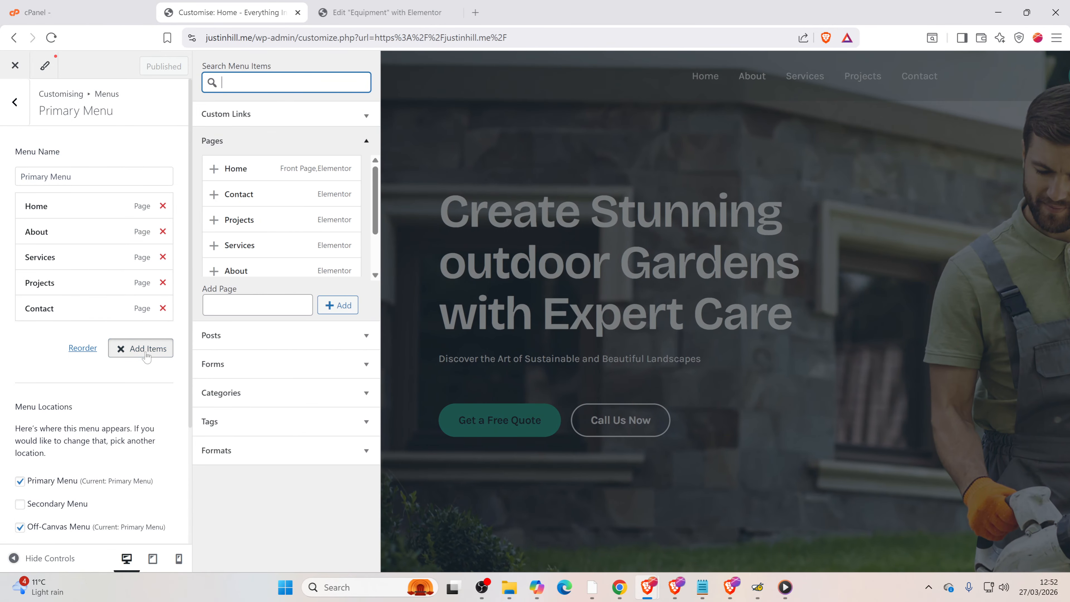
scroll(291, 213, "down", 3)
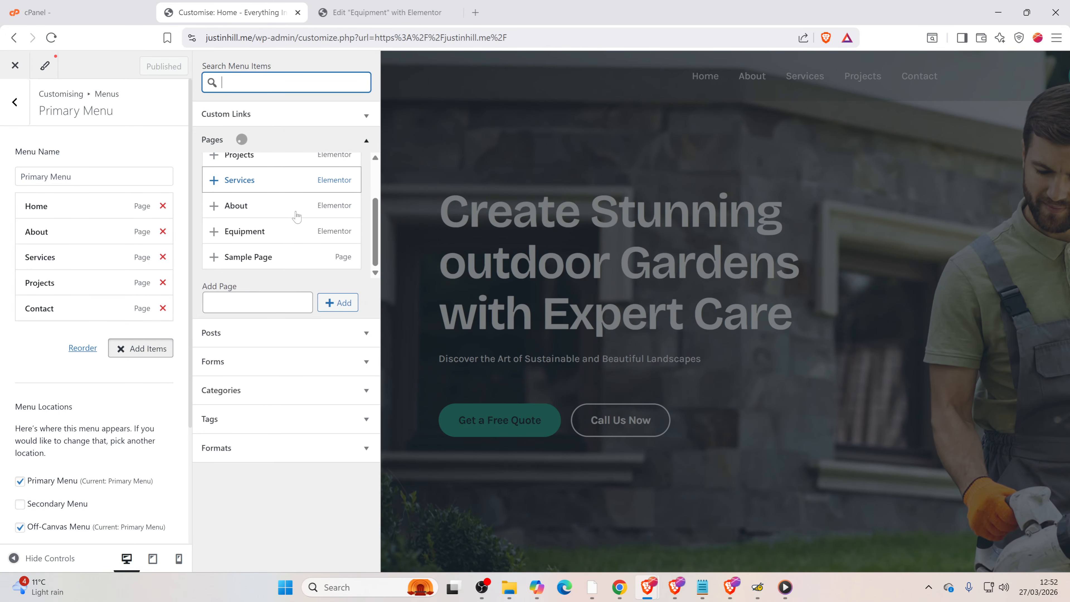
left_click(214, 235)
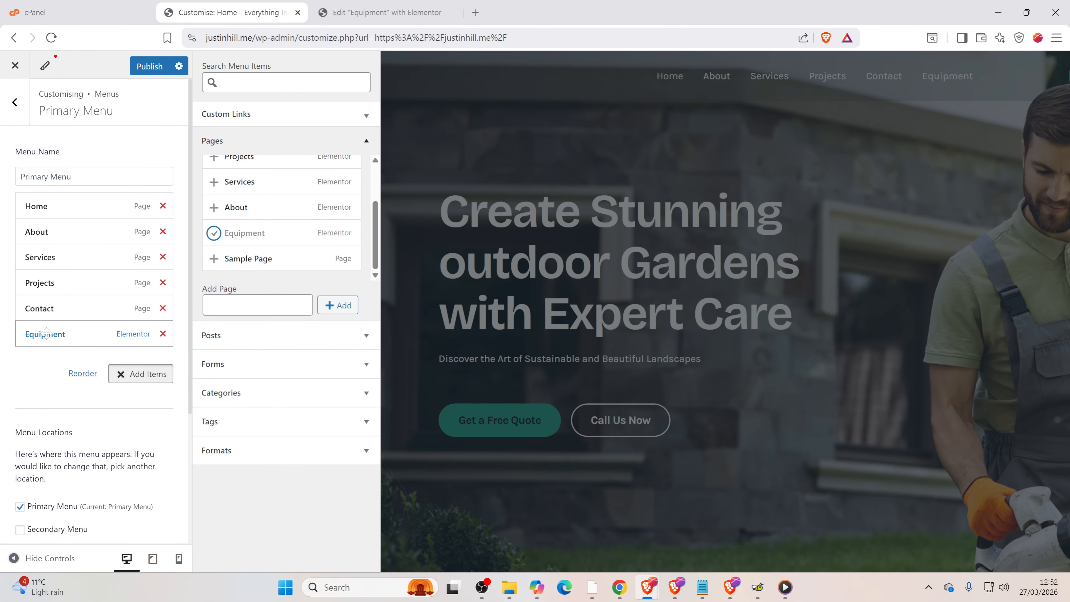
left_click_drag(43, 333, 44, 279)
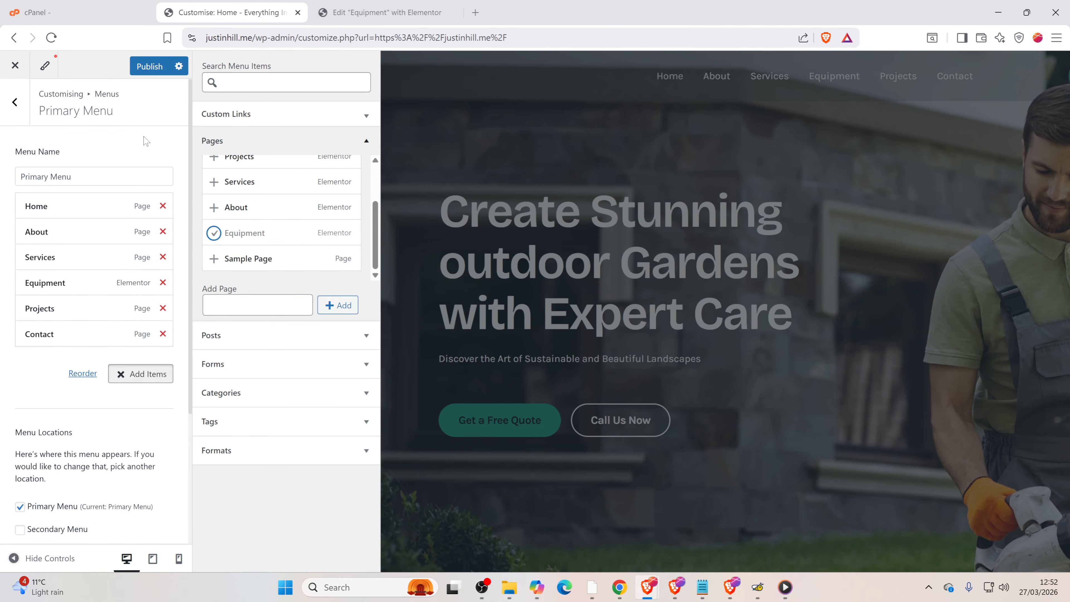
left_click(150, 66)
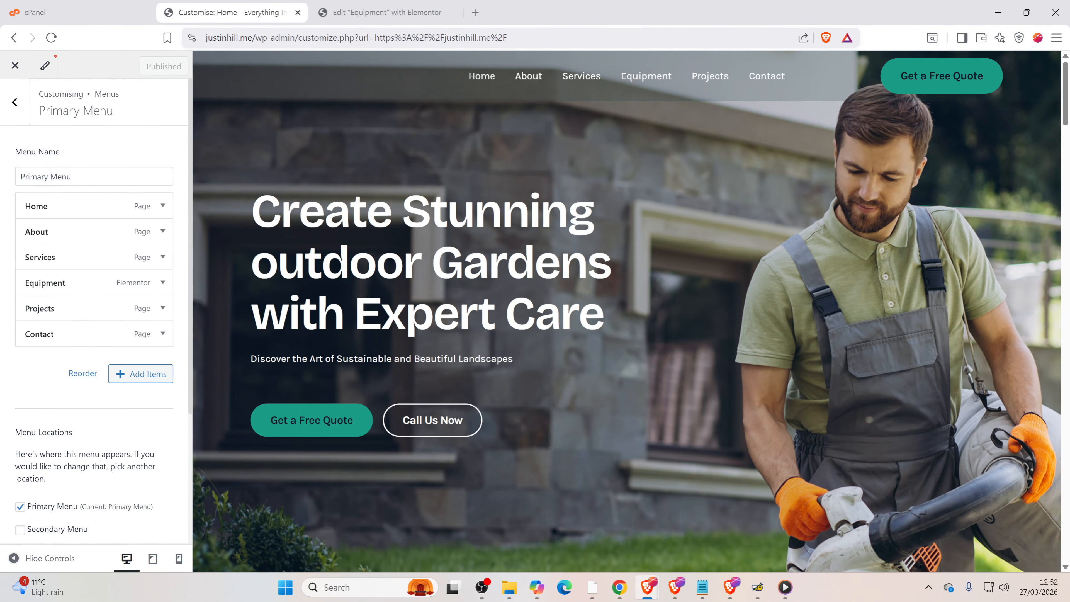
left_click(14, 39)
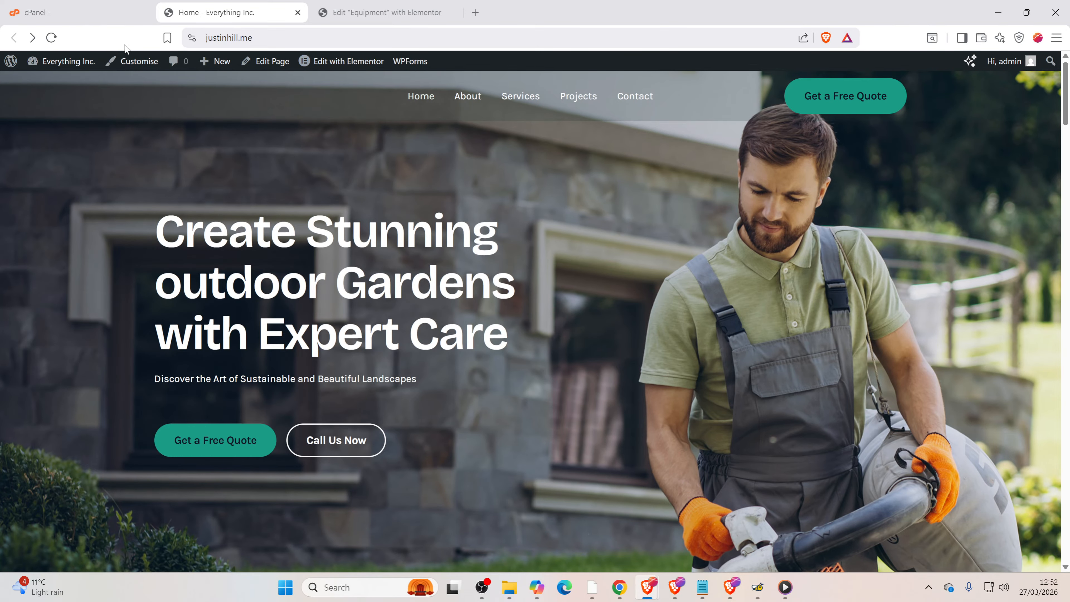
- Reload the homepage, open Equipment from the navigation menu, and select its title
left_click(52, 38)
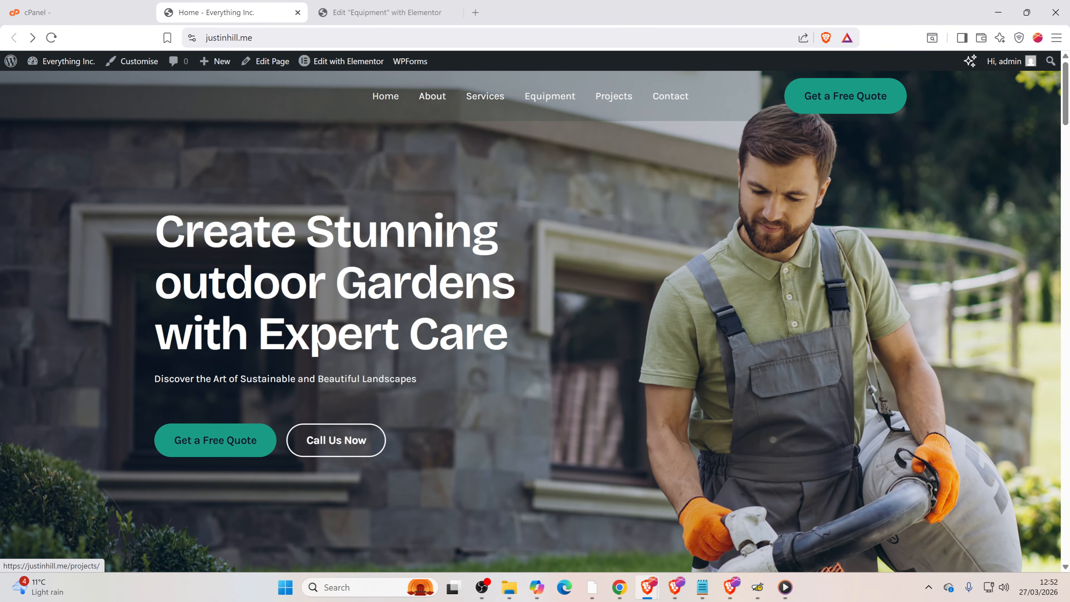
left_click(544, 98)
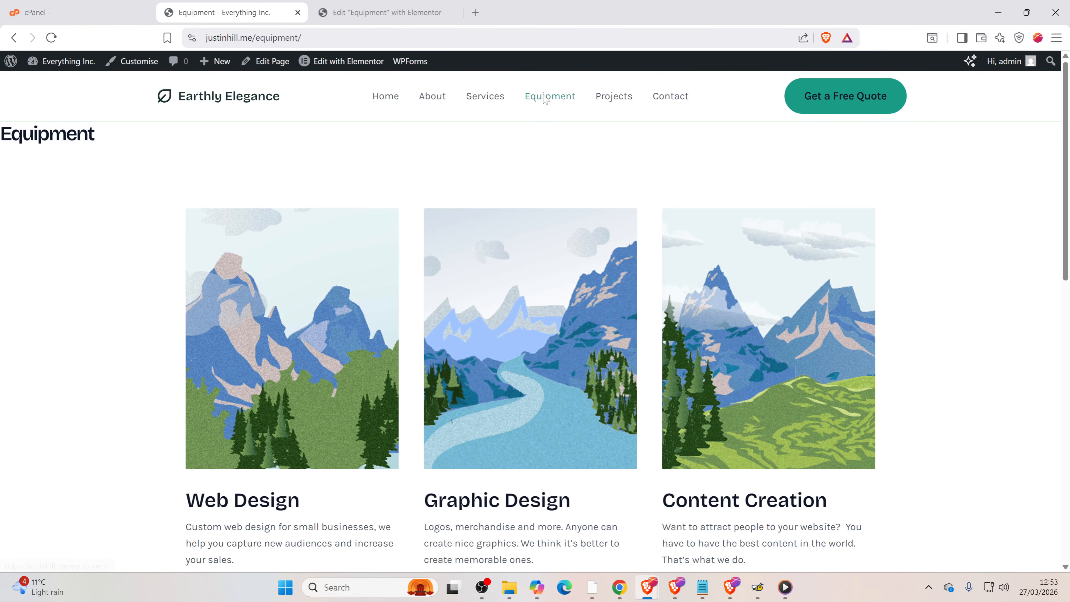
scroll(665, 183, "down", 5)
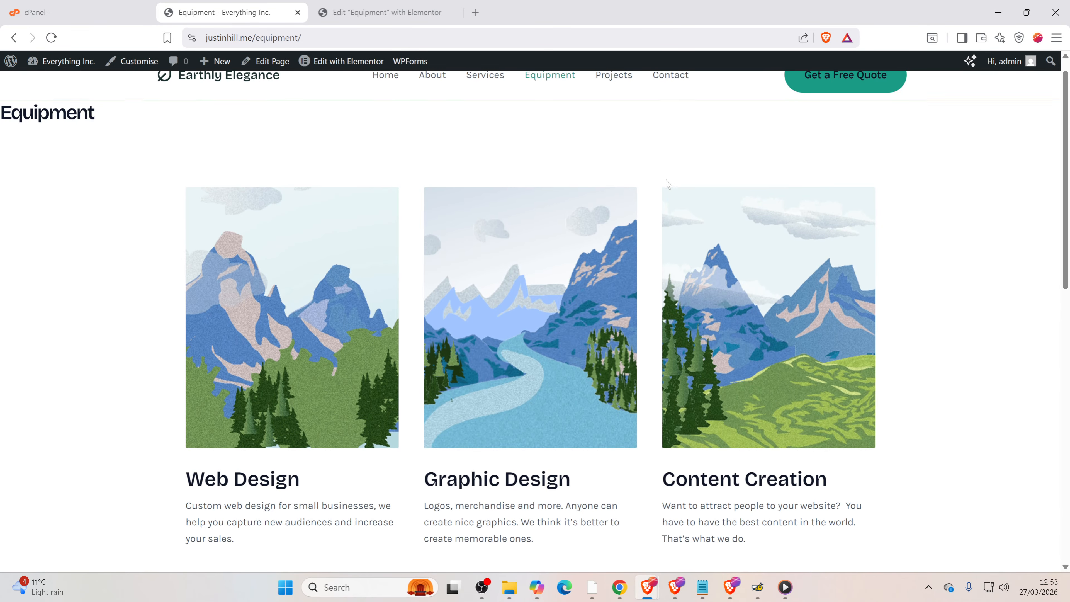
scroll(666, 184, "down", 8)
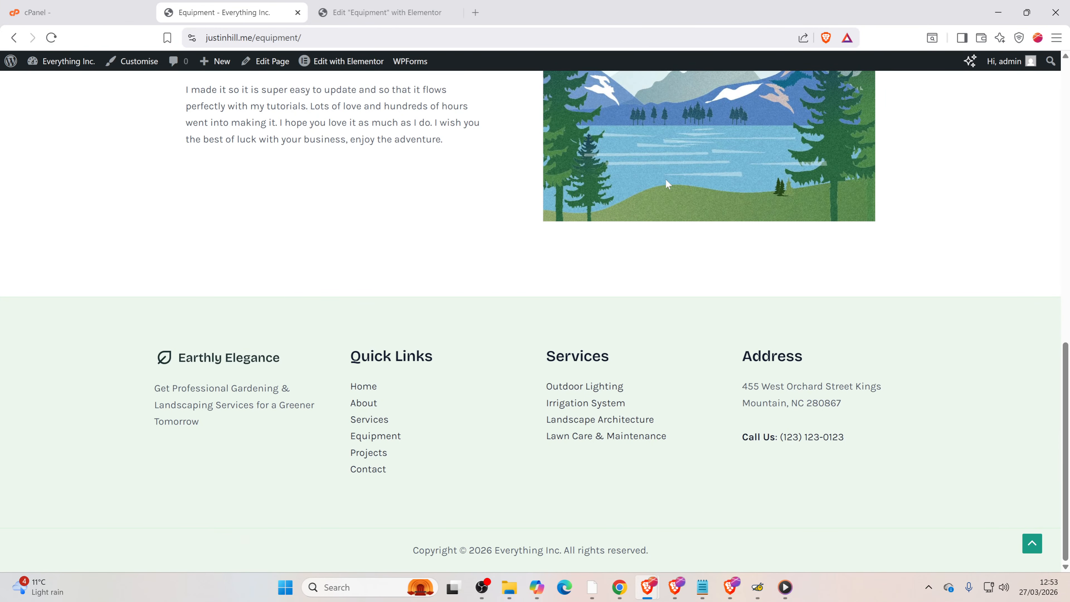
scroll(667, 184, "up", 10)
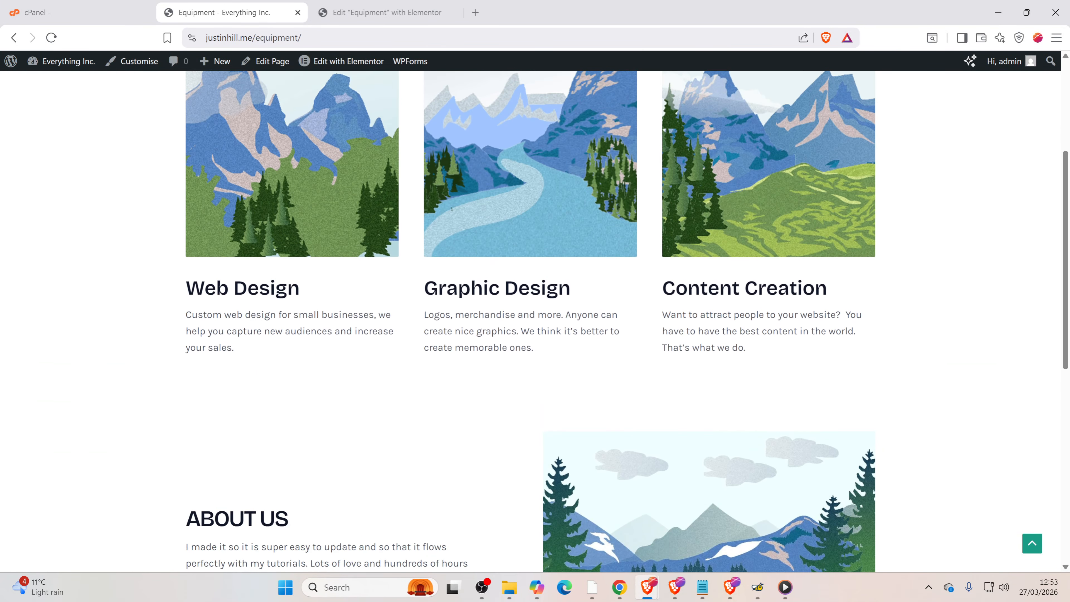
left_click_drag(121, 135, 0, 134)
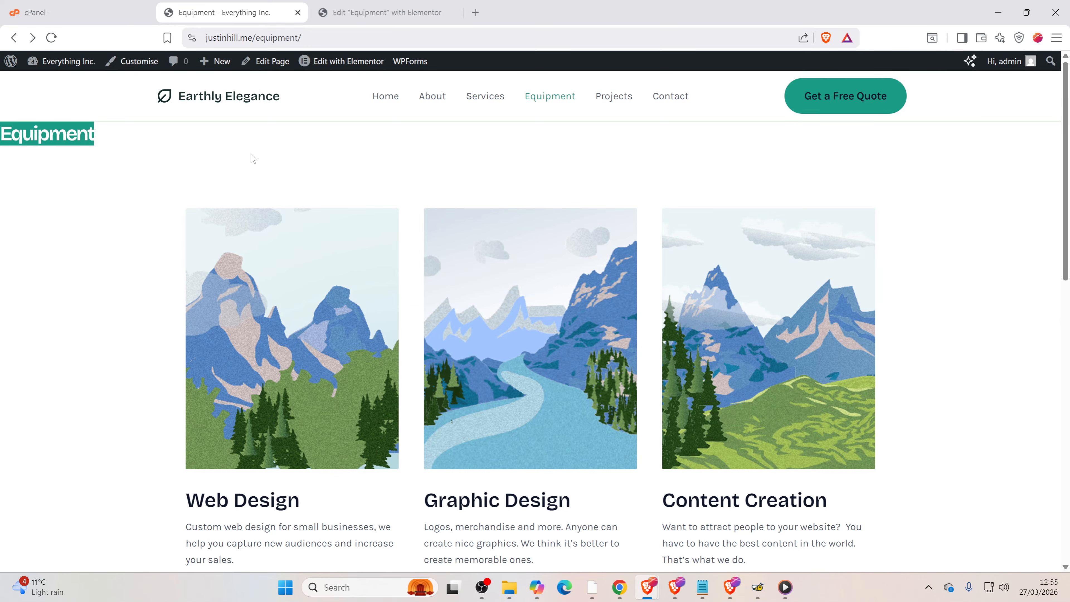
- Open the Equipment page in the block editor, hide its title block, and save the update
left_click(268, 62)
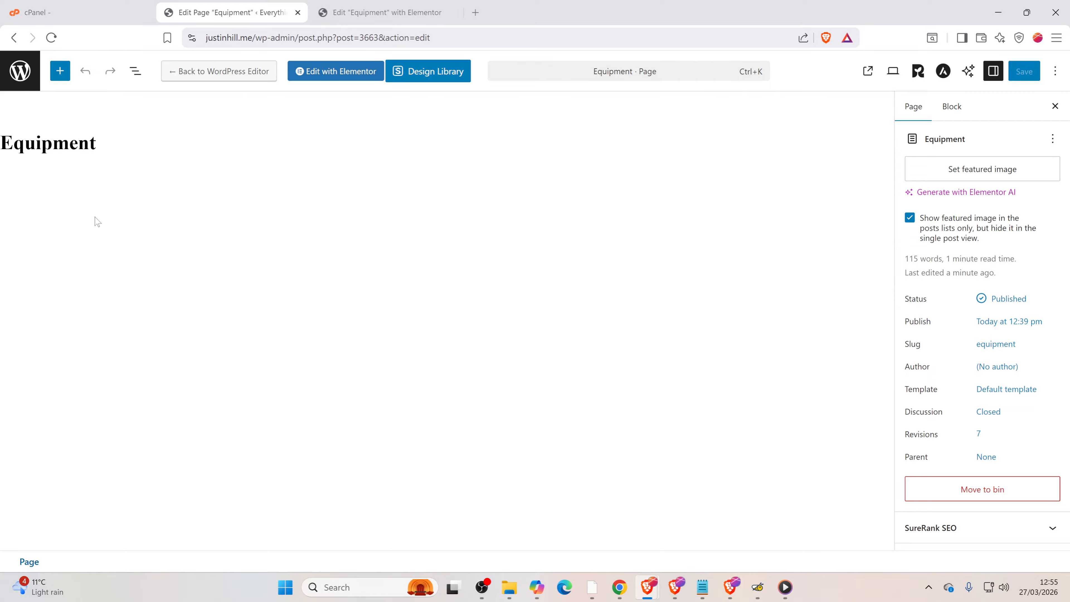
left_click_drag(102, 150, 5, 150)
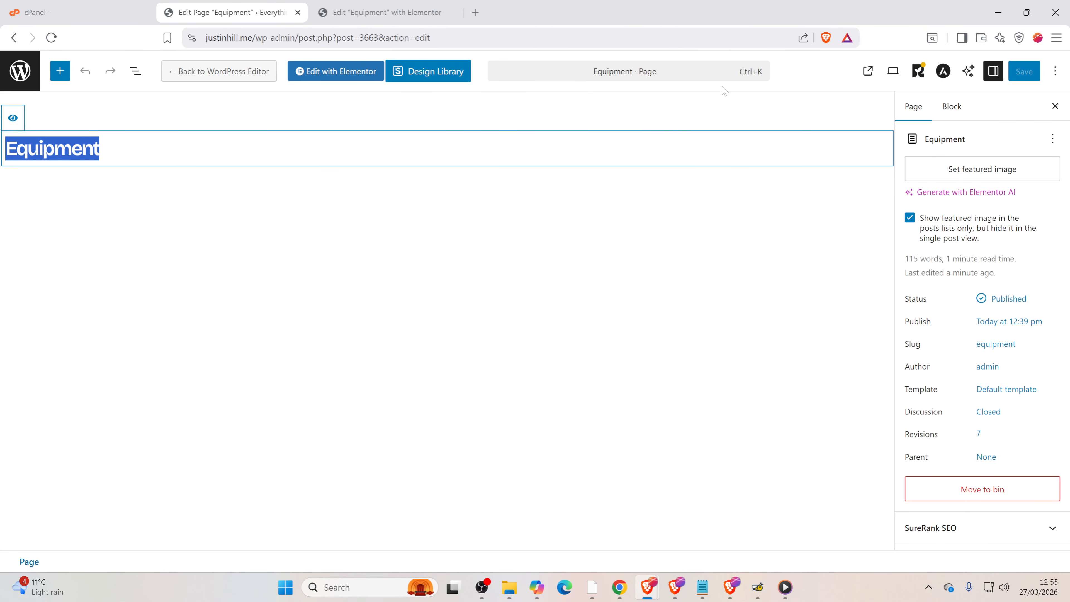
left_click(13, 121)
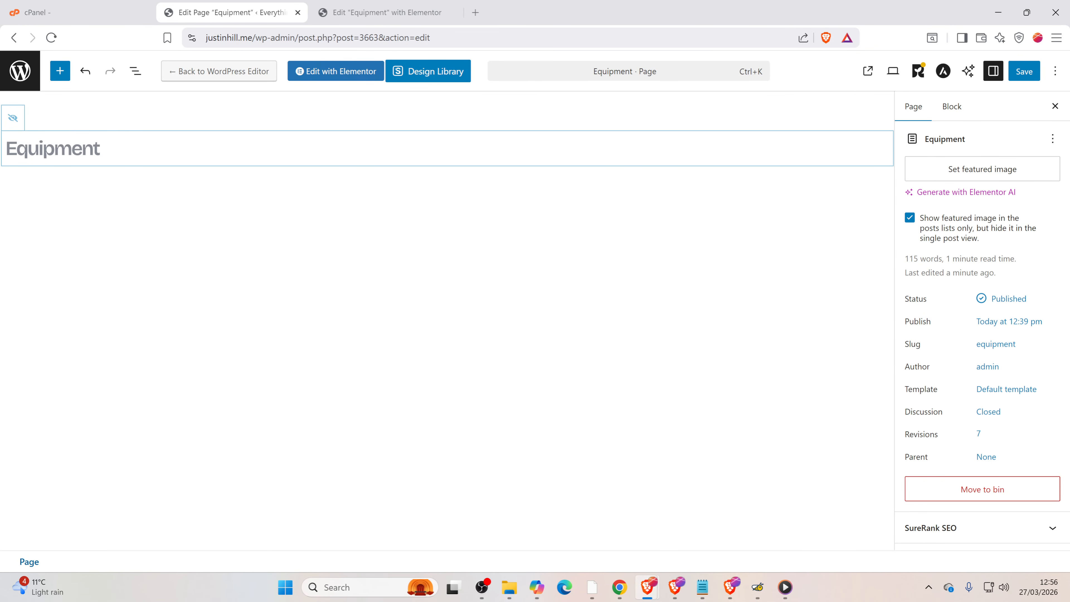
left_click(1027, 73)
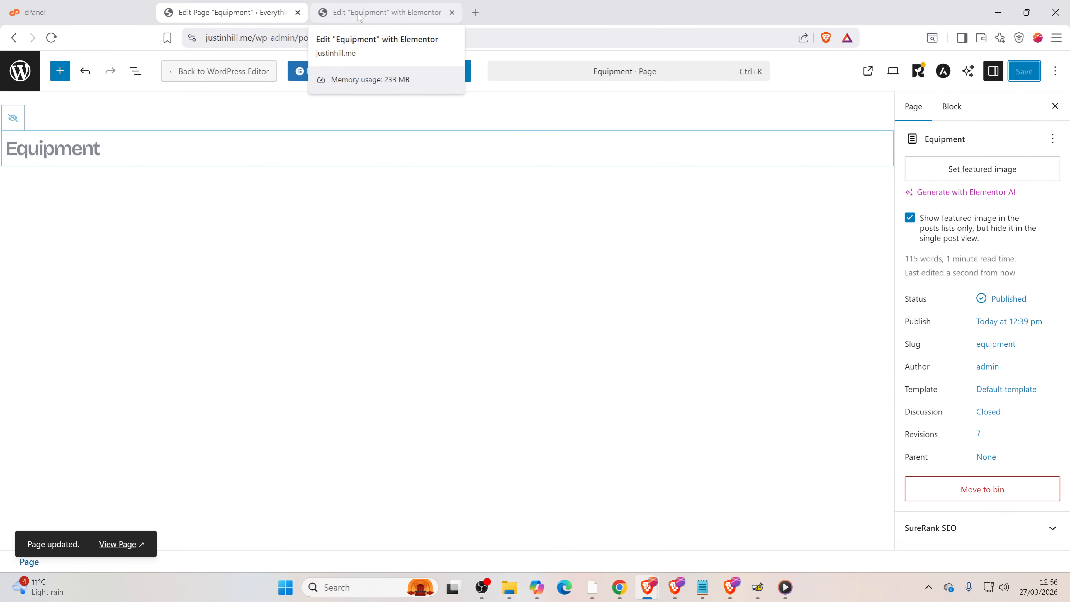
- Reload the Elementor editor to confirm the Equipment title is gone, then view the live page
left_click(357, 15)
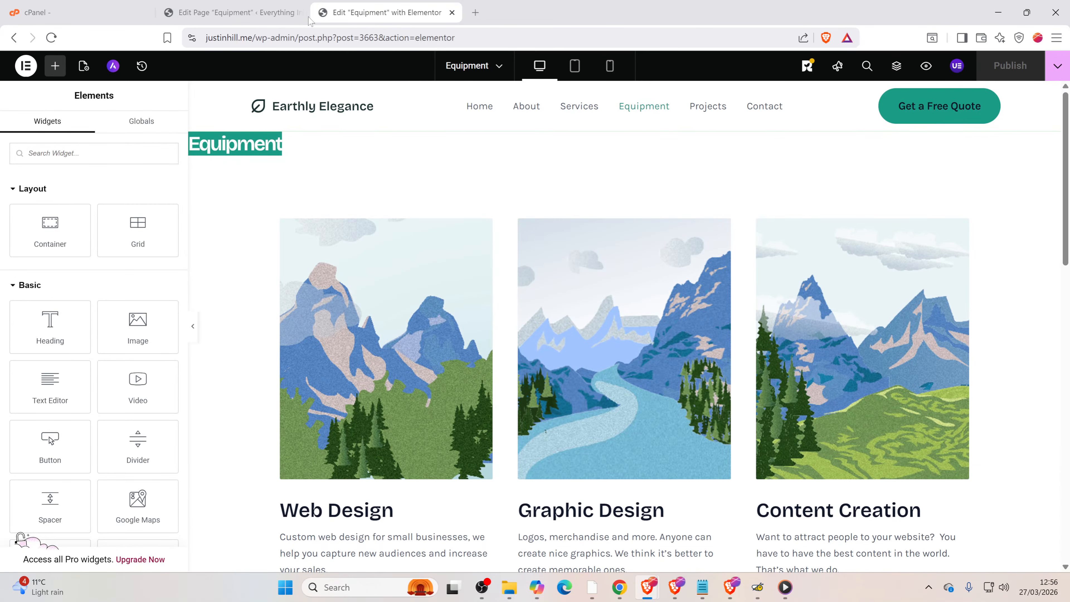
left_click(52, 38)
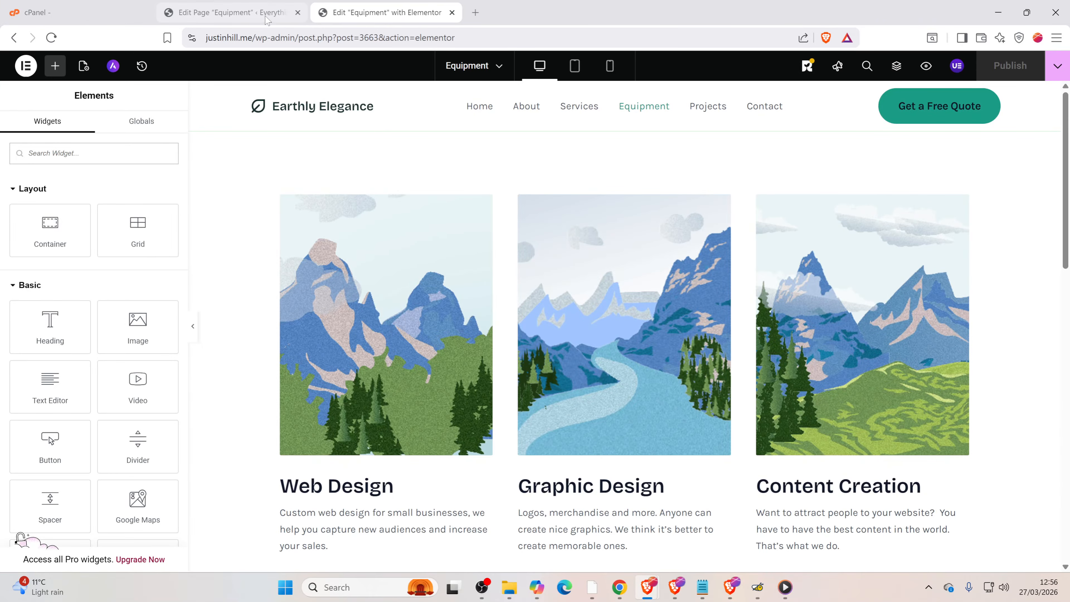
left_click(258, 19)
left_click(270, 154)
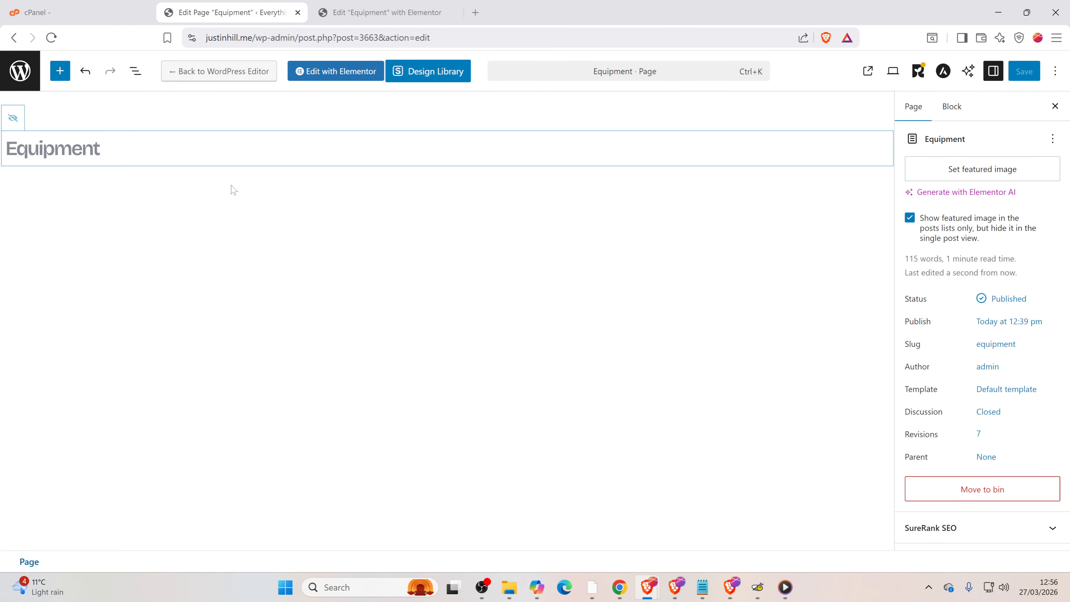
left_click(868, 72)
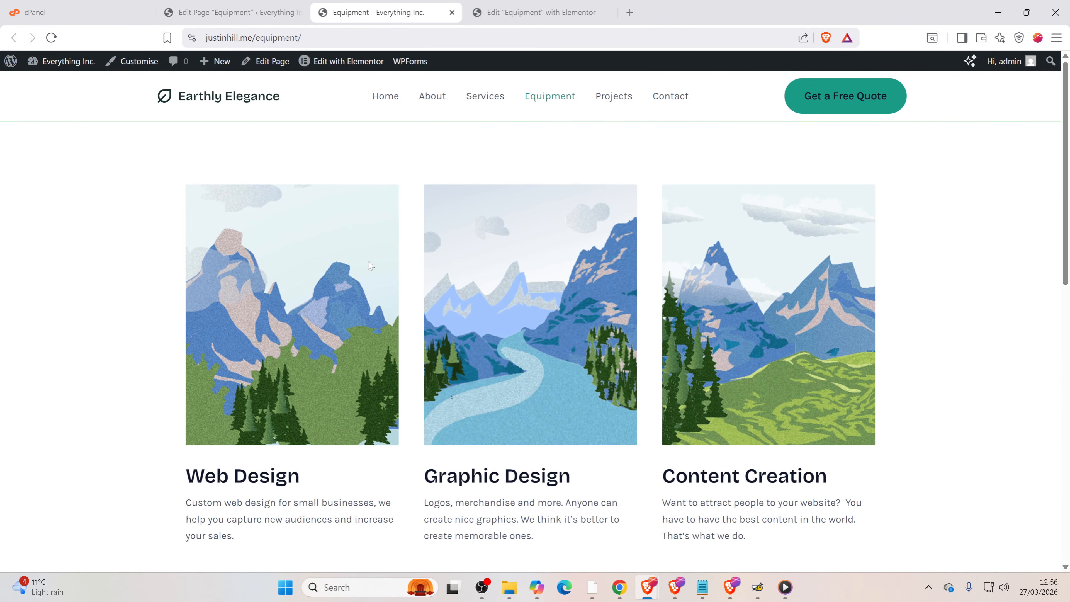
- Visit About, then Equipment from the menu, and scroll the Equipment page to the footer and back
left_click(441, 101)
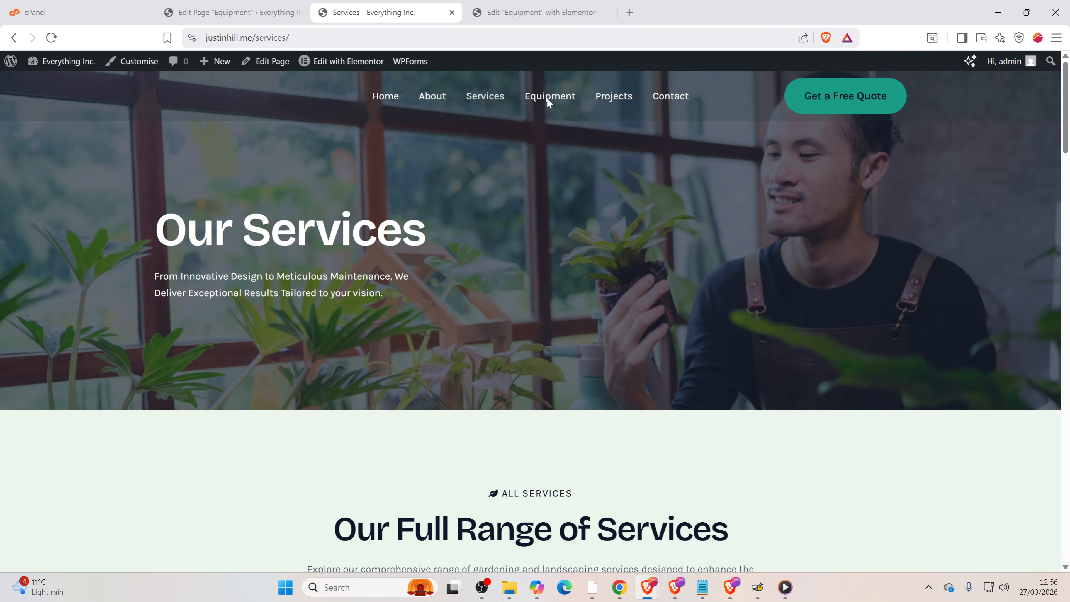
left_click(549, 100)
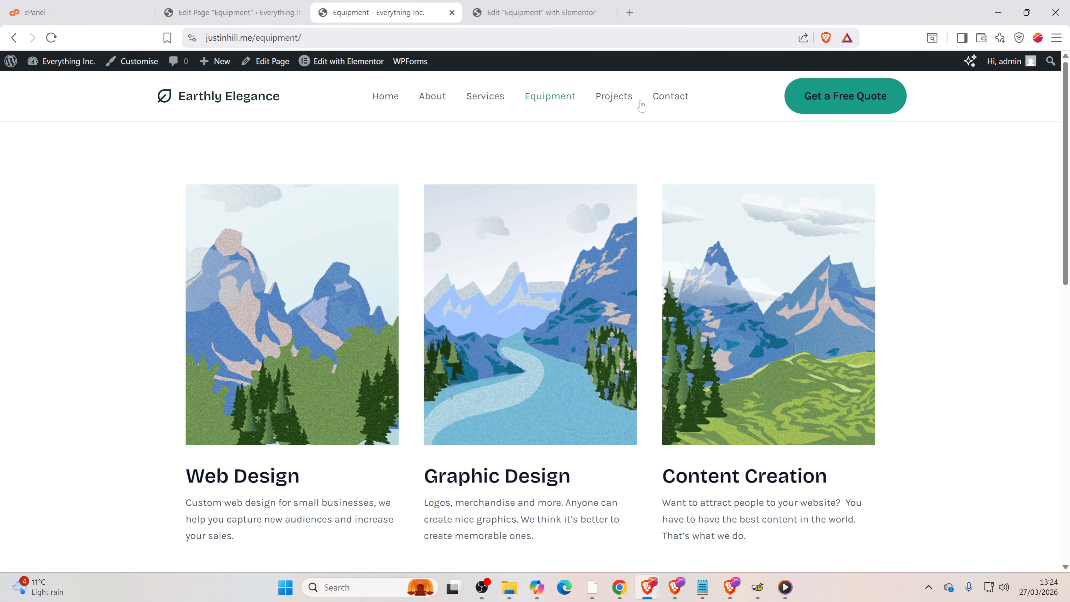
scroll(514, 264, "down", 15)
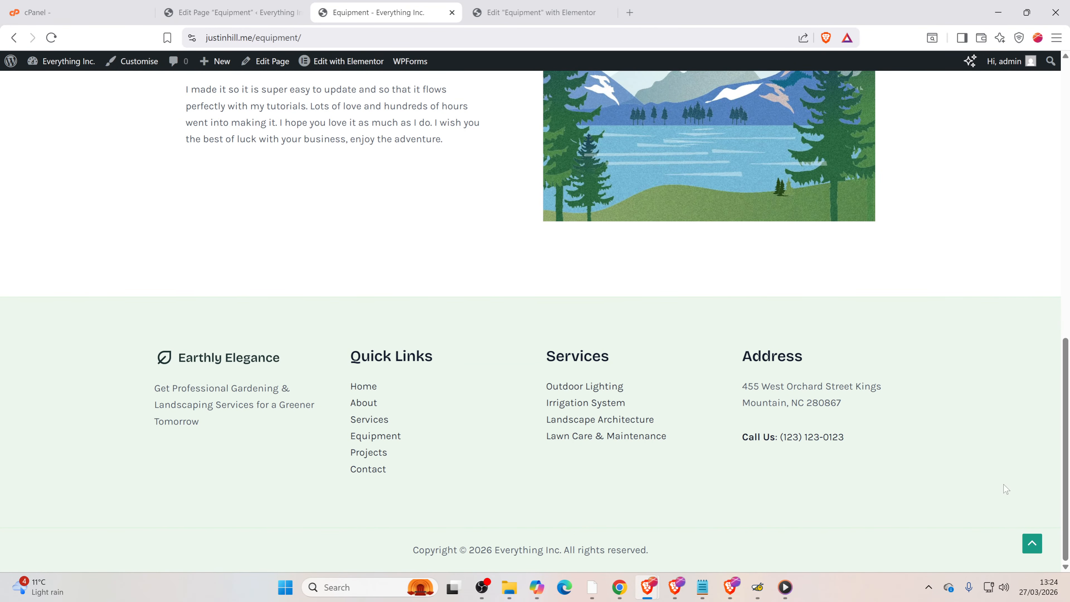
scroll(436, 451, "up", 10)
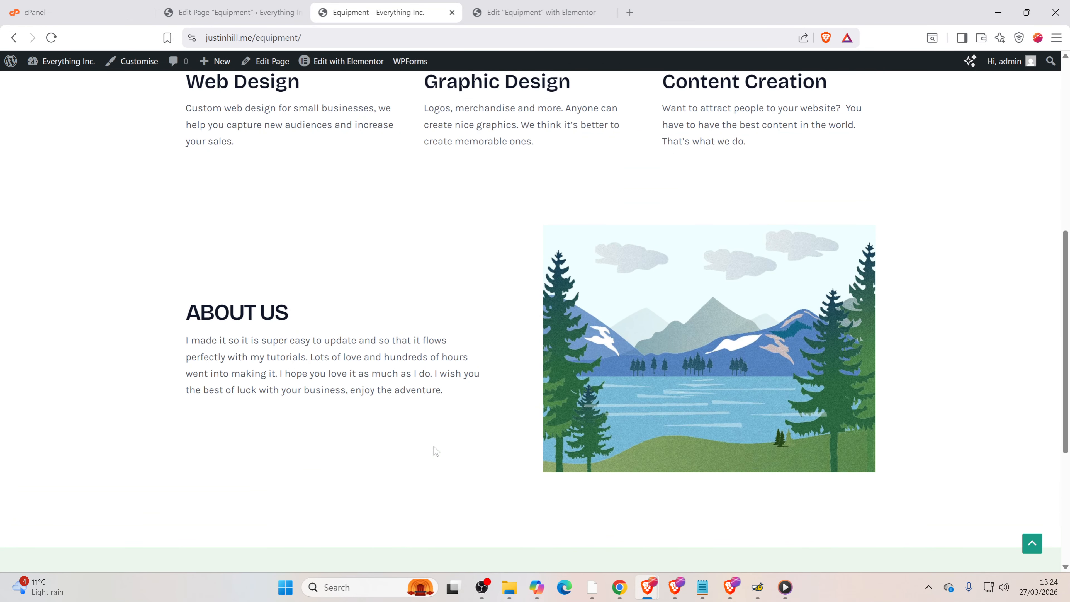
scroll(436, 451, "up", 3)
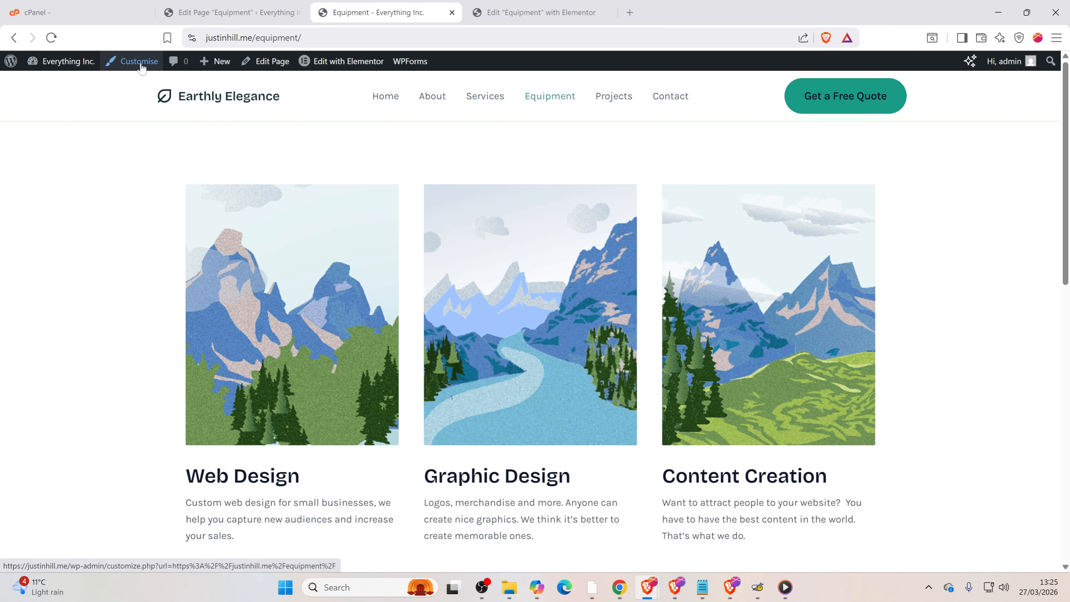
- Open the Customizer on the Equipment page and bring up the Primary Header settings, height 80 px
left_click(133, 68)
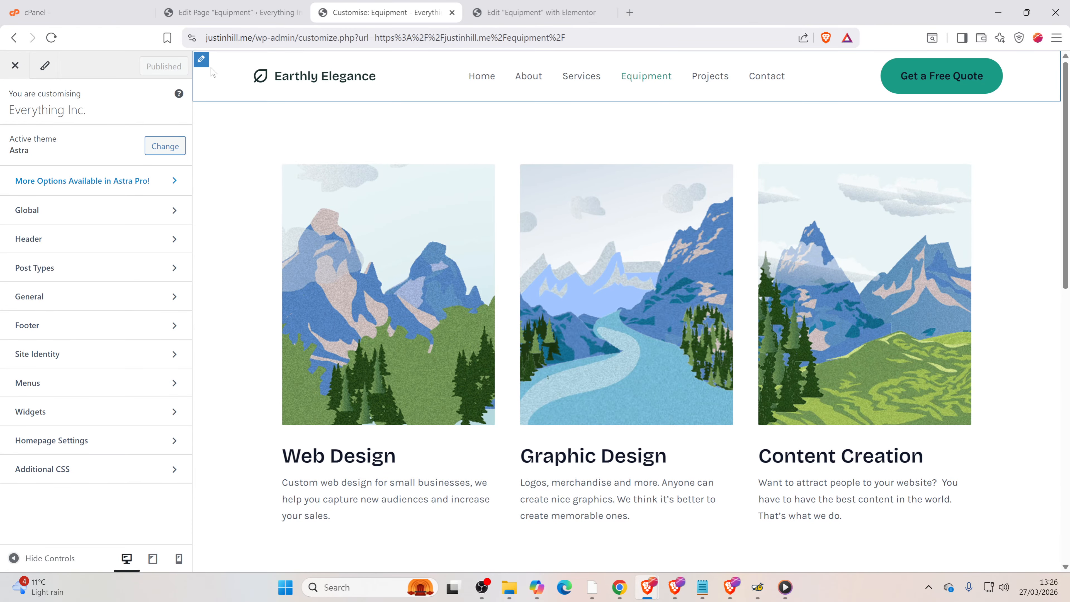
scroll(239, 262, "down", 10)
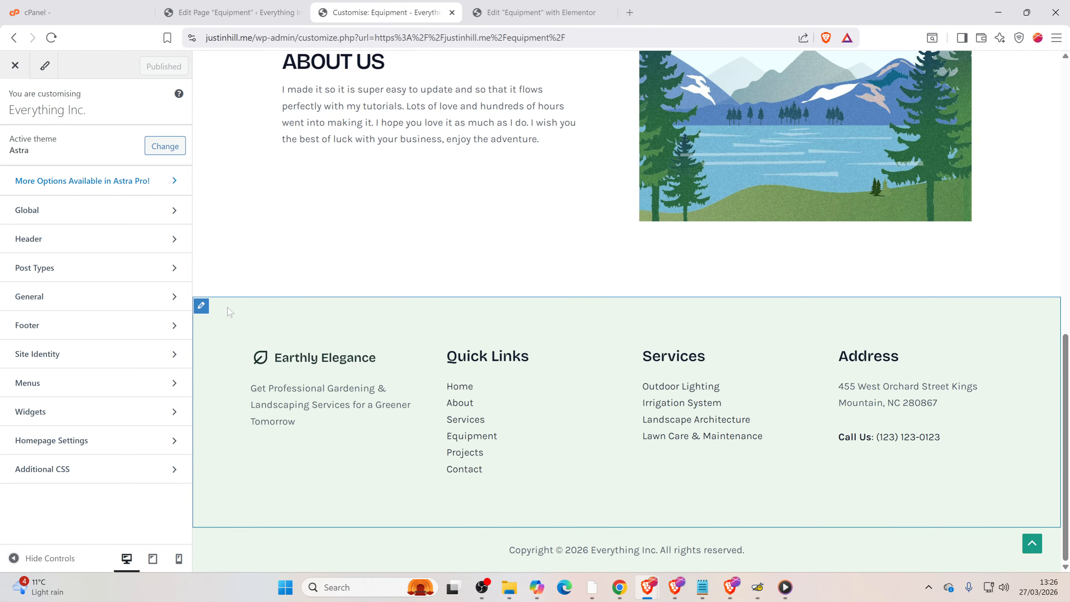
scroll(205, 267, "up", 10)
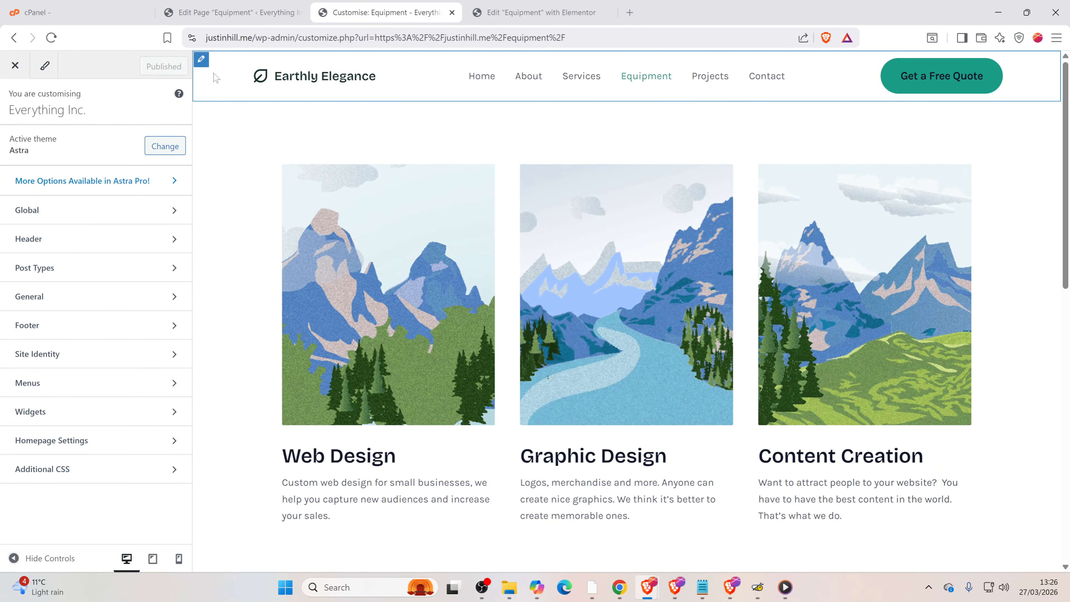
left_click(200, 61)
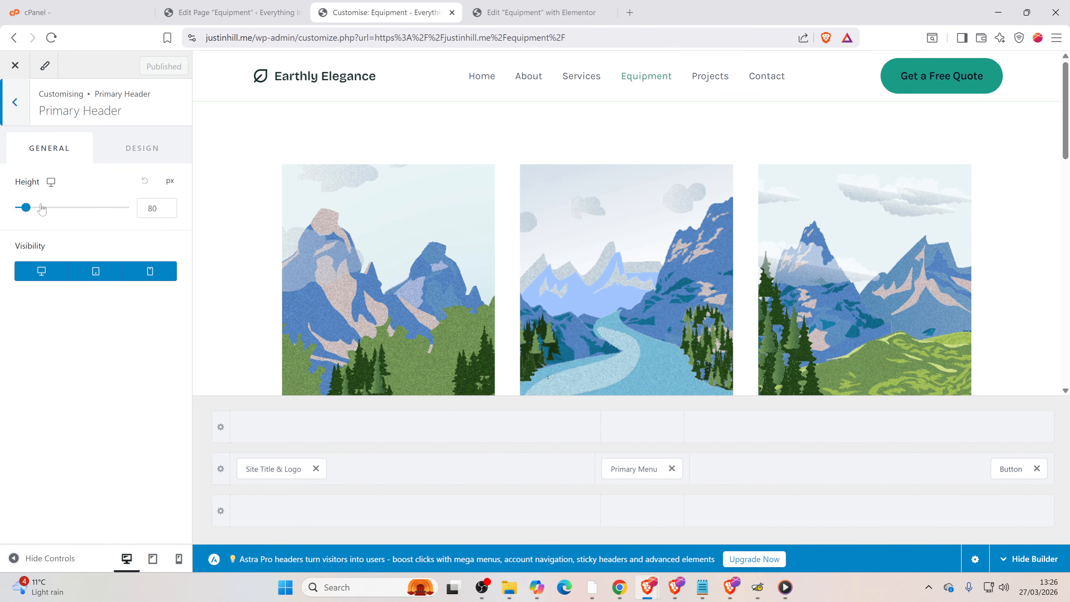
- Set the primary header height to 79 px and thicken its bottom border under Design
mouse_move(25, 207)
left_mouse_down()
mouse_move(83, 208)
mouse_move(17, 208)
mouse_move(48, 213)
mouse_move(26, 208)
left_mouse_up()
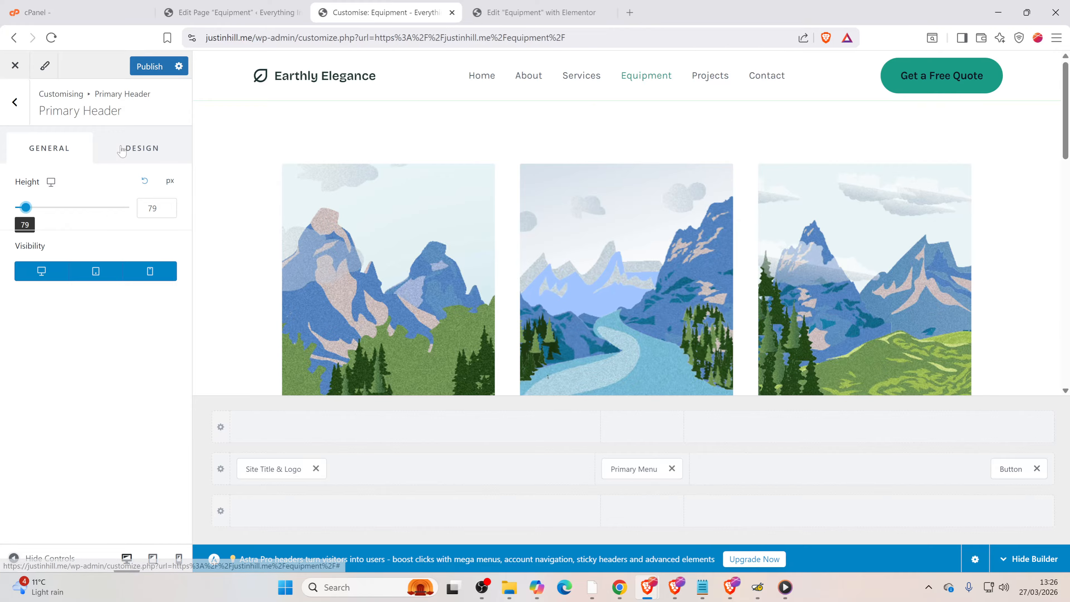
left_click(151, 153)
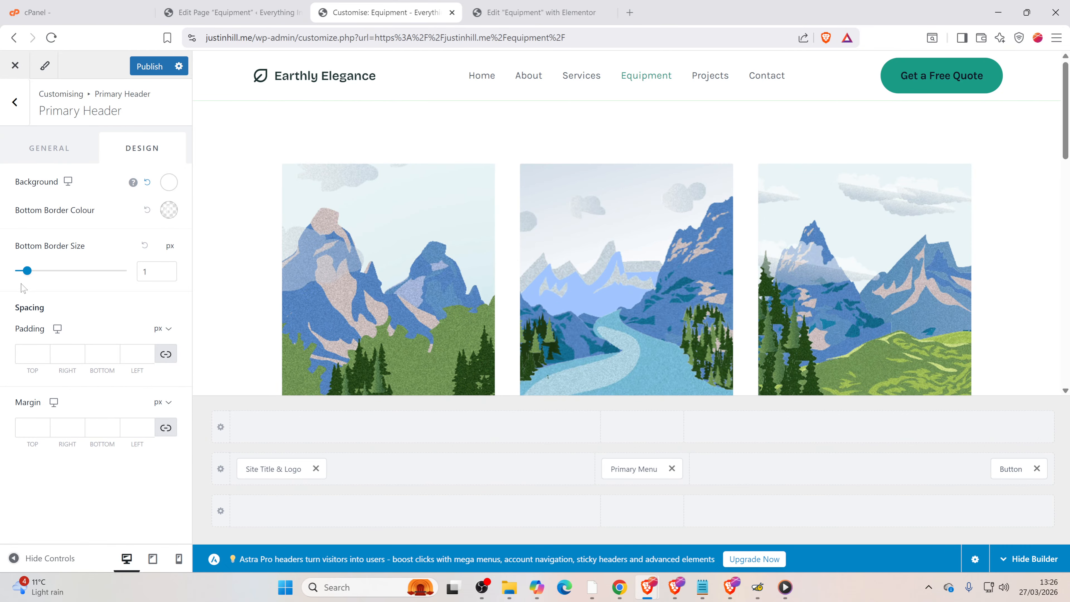
mouse_move(27, 270)
left_mouse_down()
mouse_move(127, 274)
mouse_move(27, 276)
left_mouse_up()
- Try red and dark brown header backgrounds, then clear the background colour
left_click(169, 182)
left_click(143, 287)
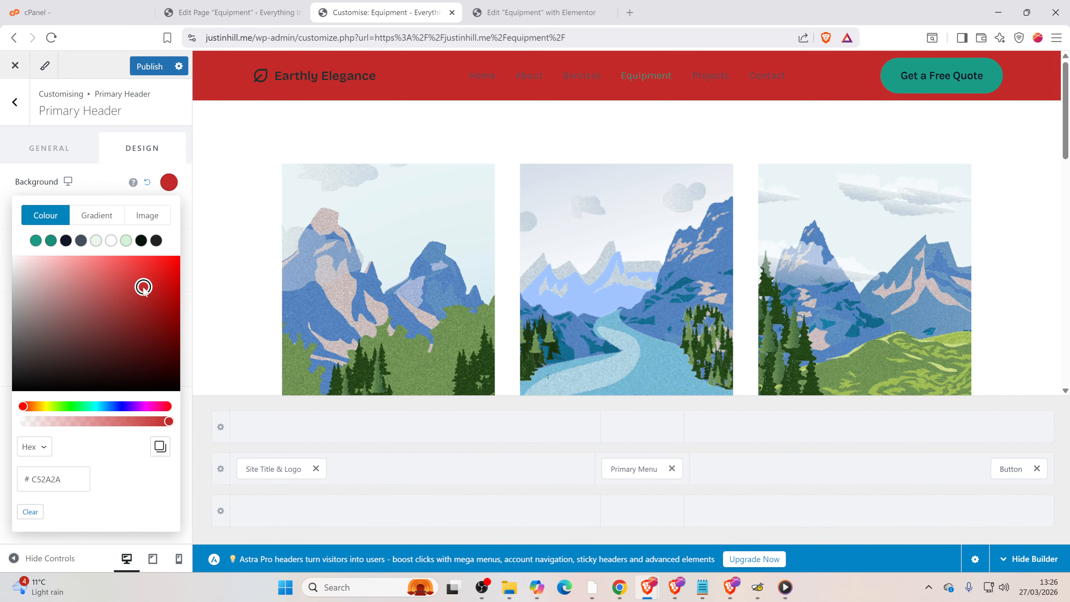
mouse_move(136, 311)
left_mouse_down()
mouse_move(38, 325)
mouse_move(43, 361)
mouse_move(15, 288)
mouse_move(15, 311)
mouse_move(19, 288)
mouse_move(56, 317)
mouse_move(42, 282)
mouse_move(65, 313)
mouse_move(129, 306)
left_mouse_up()
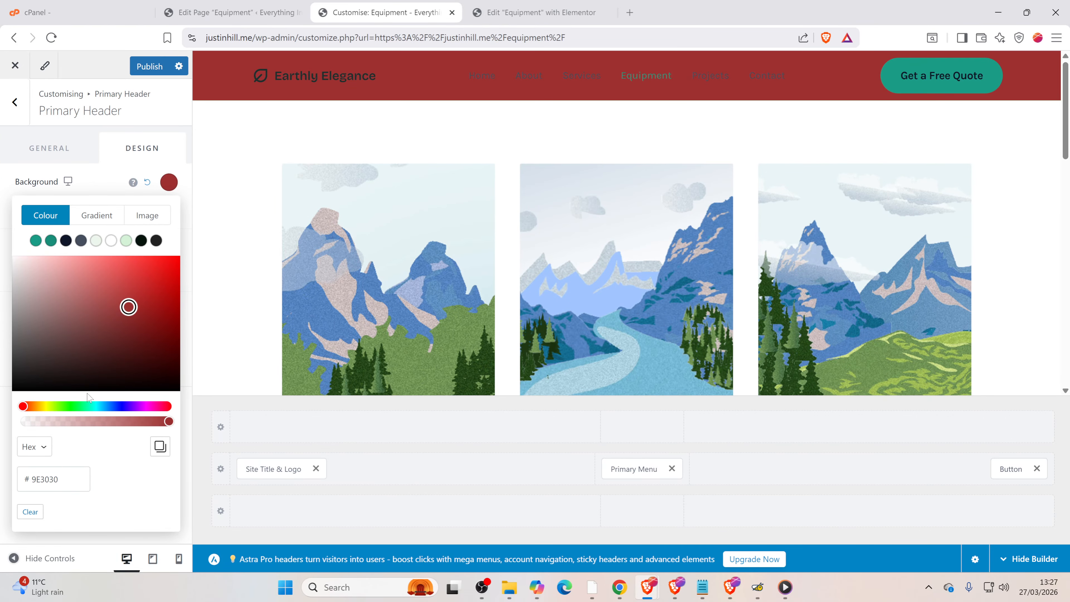
left_click(20, 513)
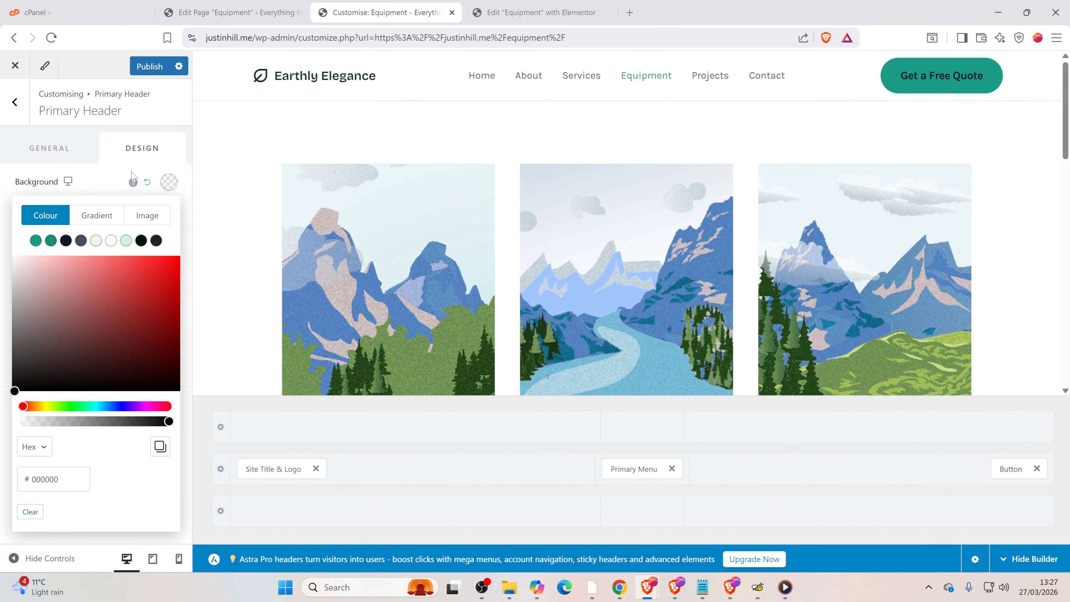
- Return to the header's General settings and publish the Customizer changes
left_click(53, 151)
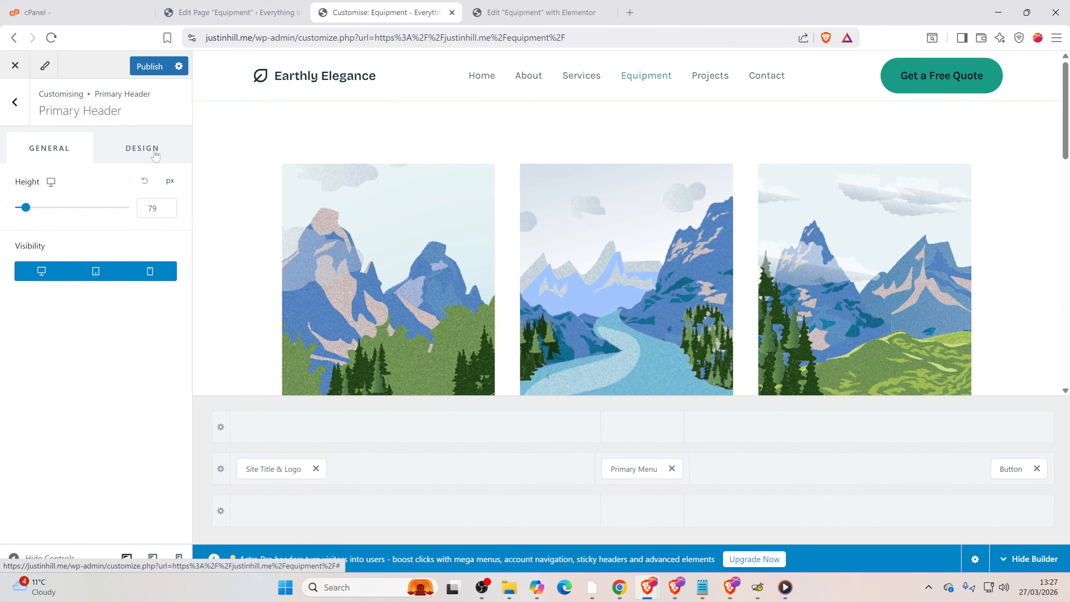
left_click(150, 67)
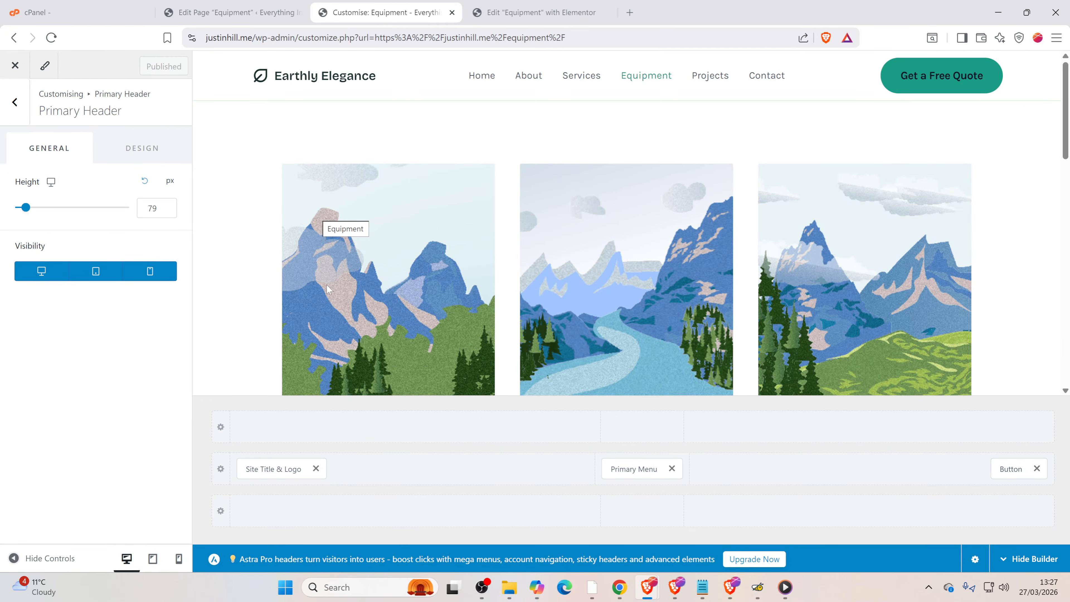
scroll(326, 286, "down", 5)
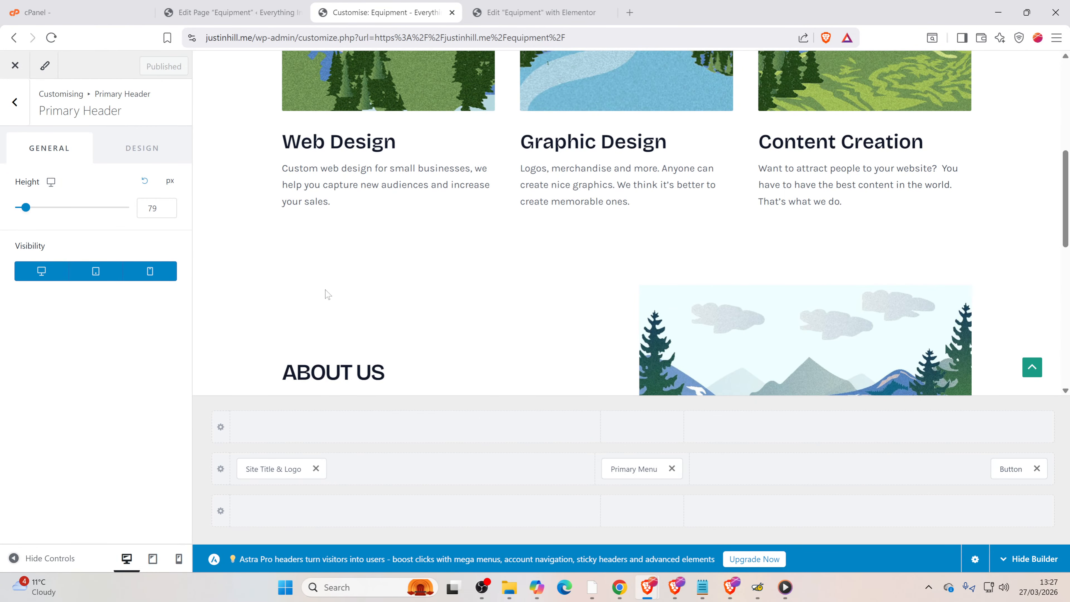
scroll(353, 346, "down", 5)
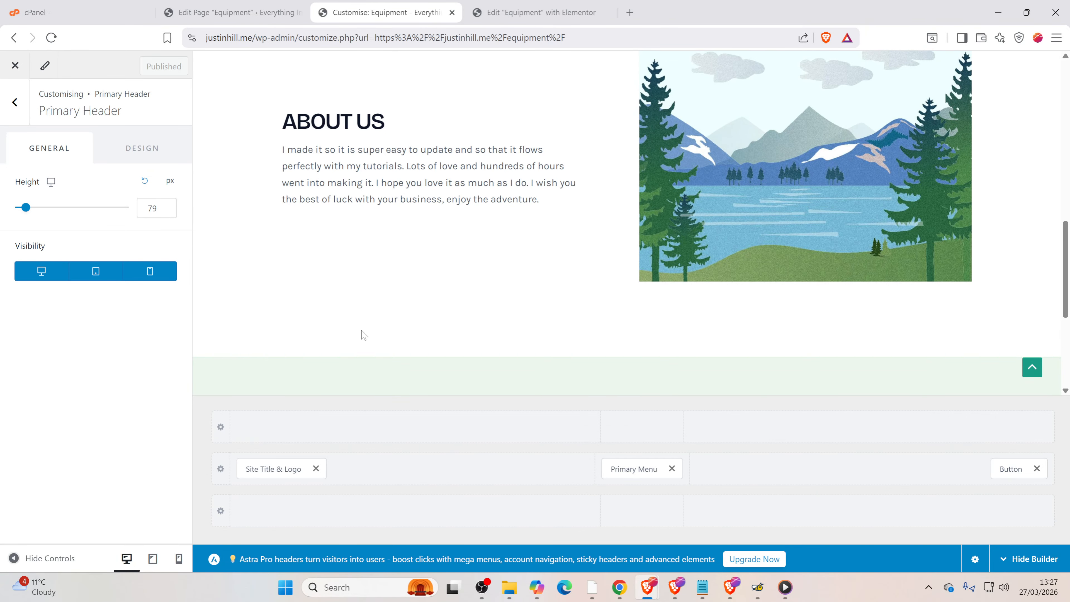
- Back out to the main Customizer panel and open the Primary Footer settings (4 columns, content width)
left_click(15, 102)
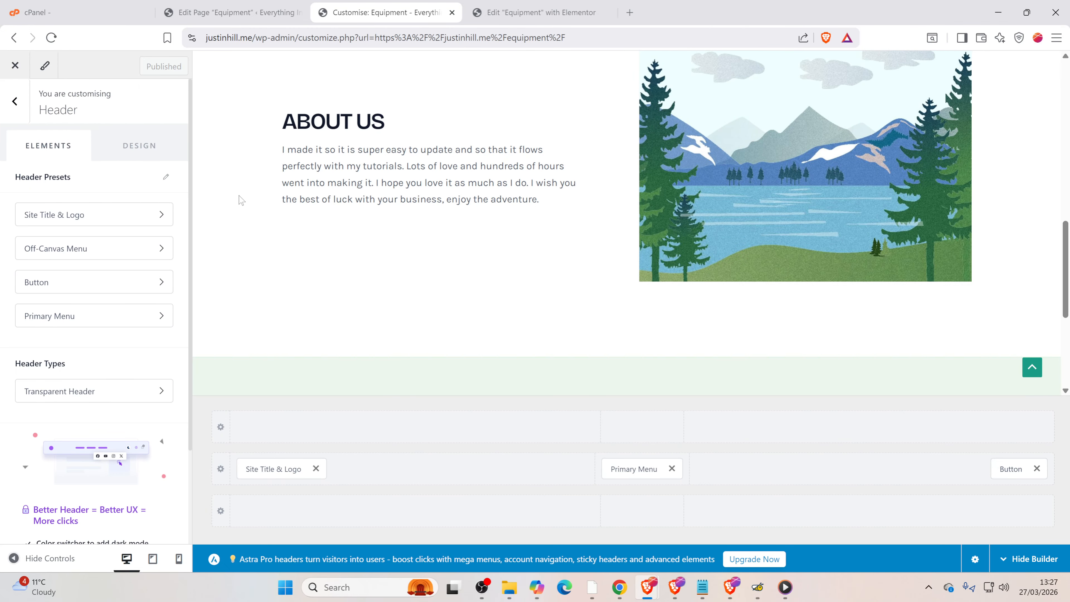
scroll(231, 216, "up", 10)
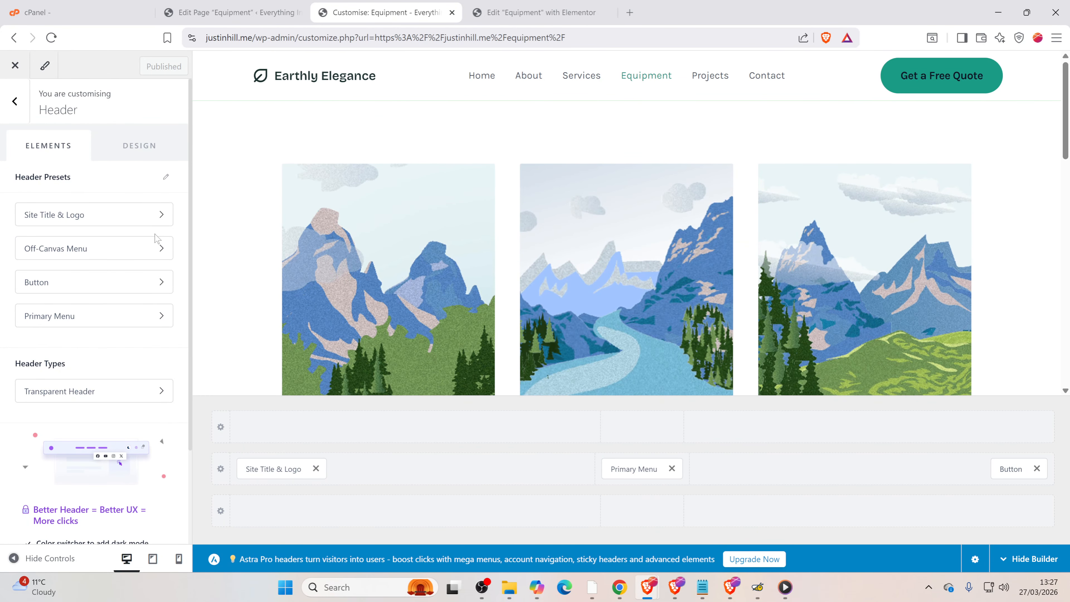
left_click(14, 102)
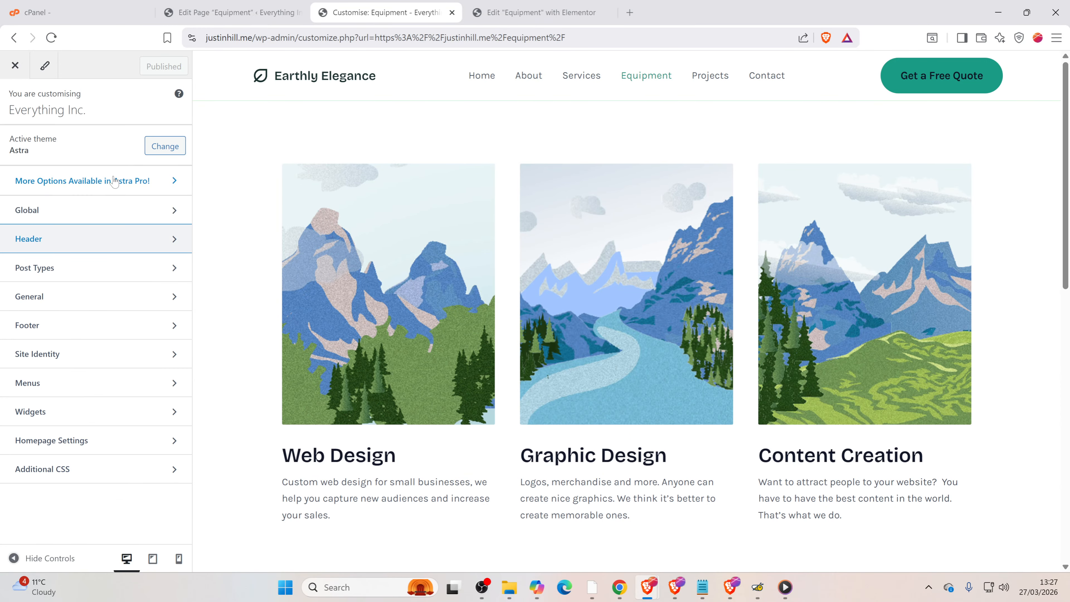
scroll(293, 237, "down", 10)
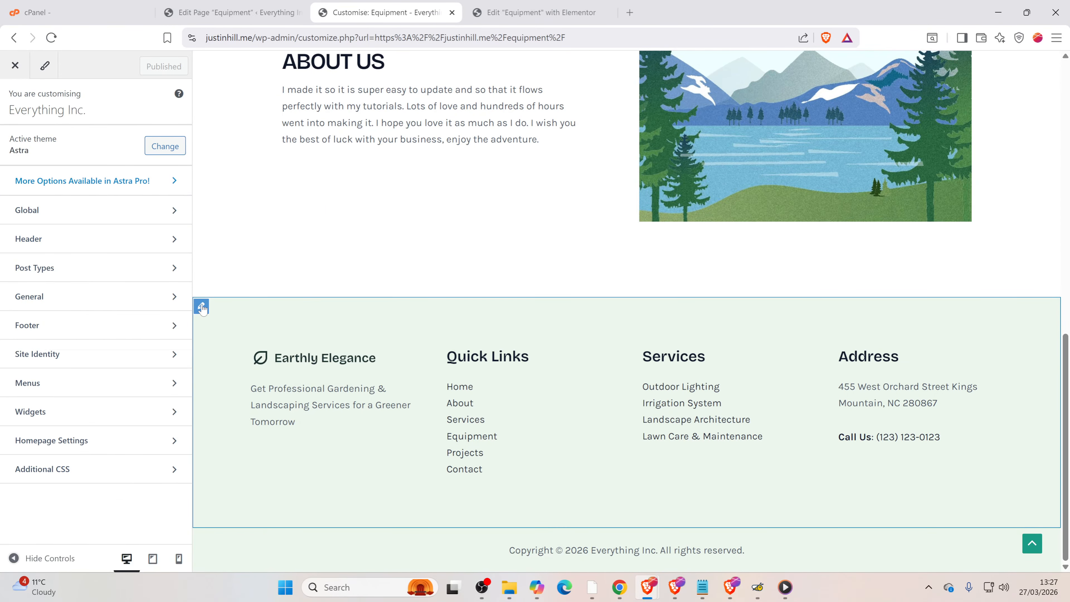
left_click(202, 307)
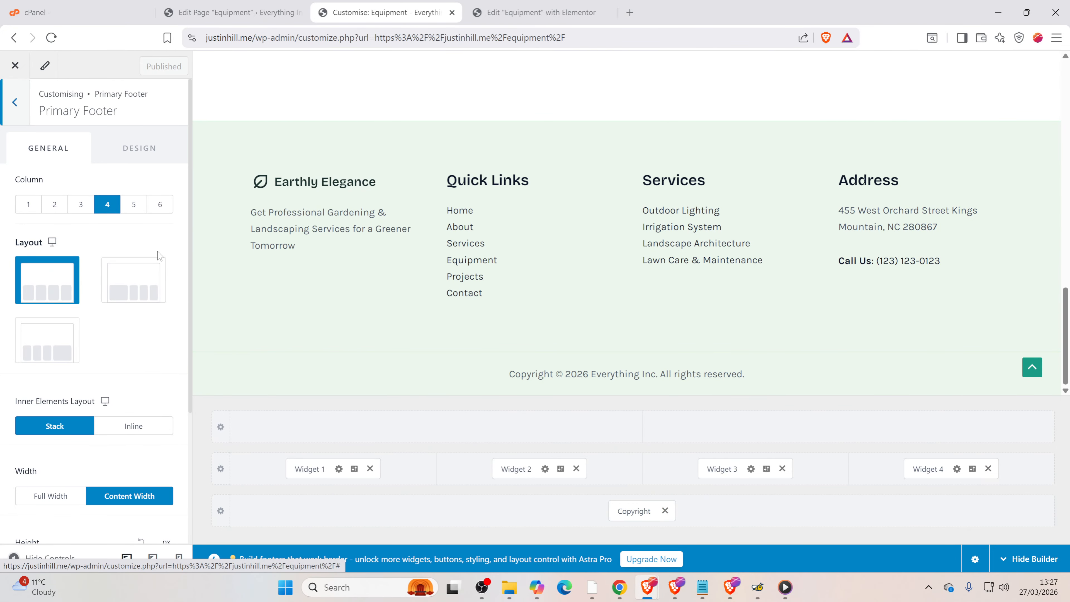
- Switch the Primary Footer panel to Design and scroll through its border, background and padding options
scroll(121, 350, "down", 5)
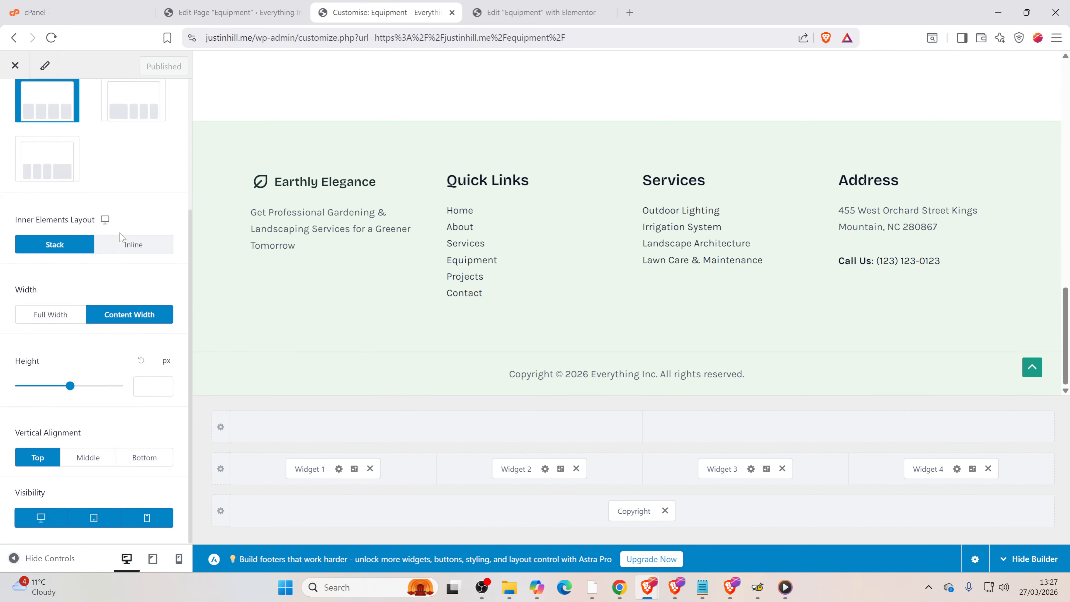
scroll(117, 238, "up", 5)
left_click(145, 149)
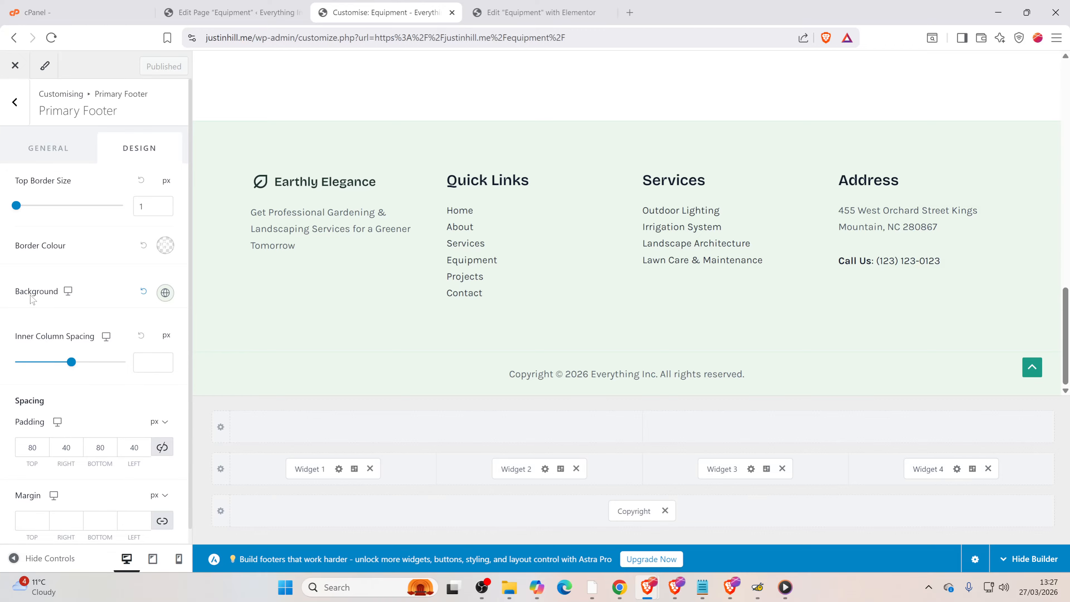
scroll(141, 275, "down", 1)
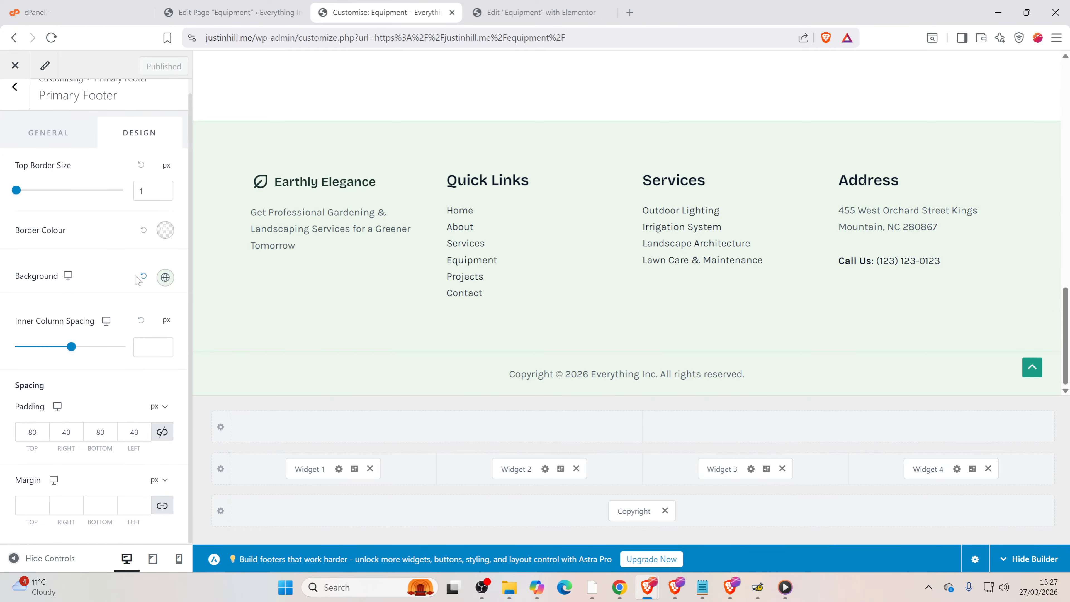
scroll(128, 377, "up", 1)
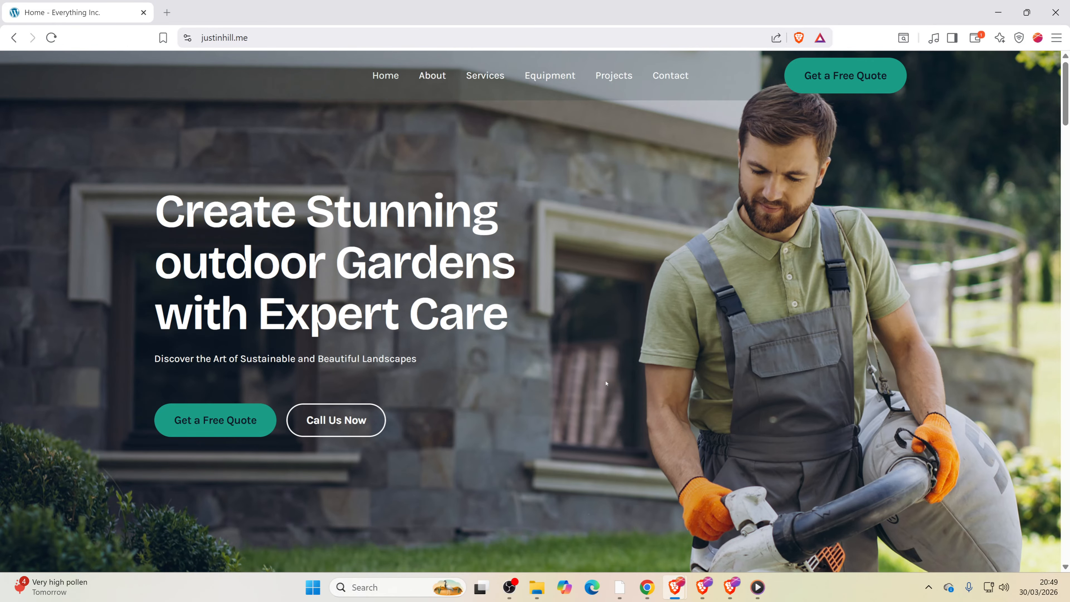
scroll(606, 384, "down", 5)
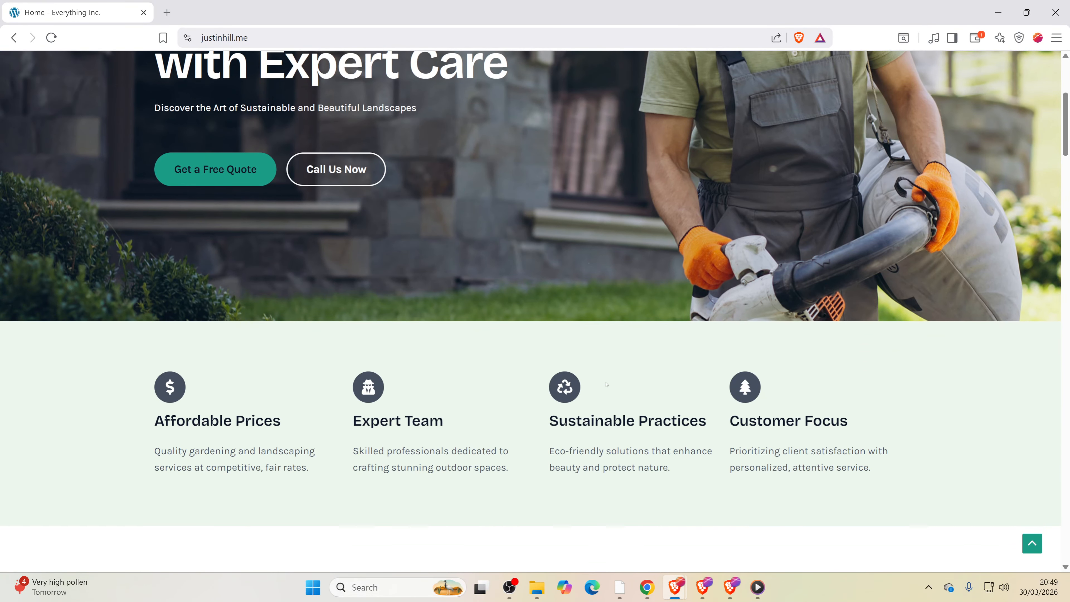
scroll(606, 384, "down", 12)
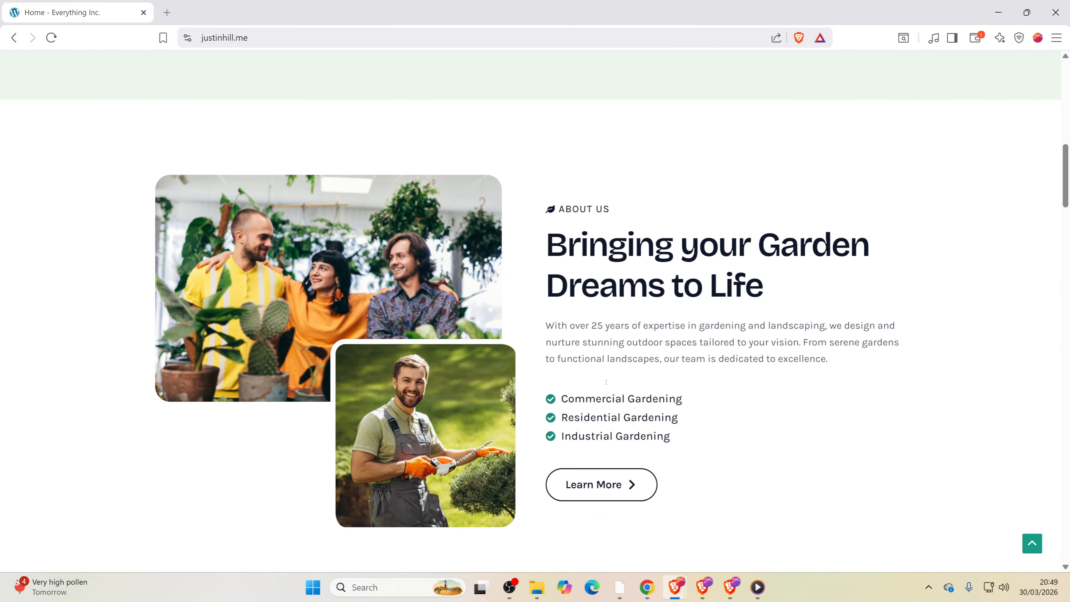
scroll(606, 385, "down", 15)
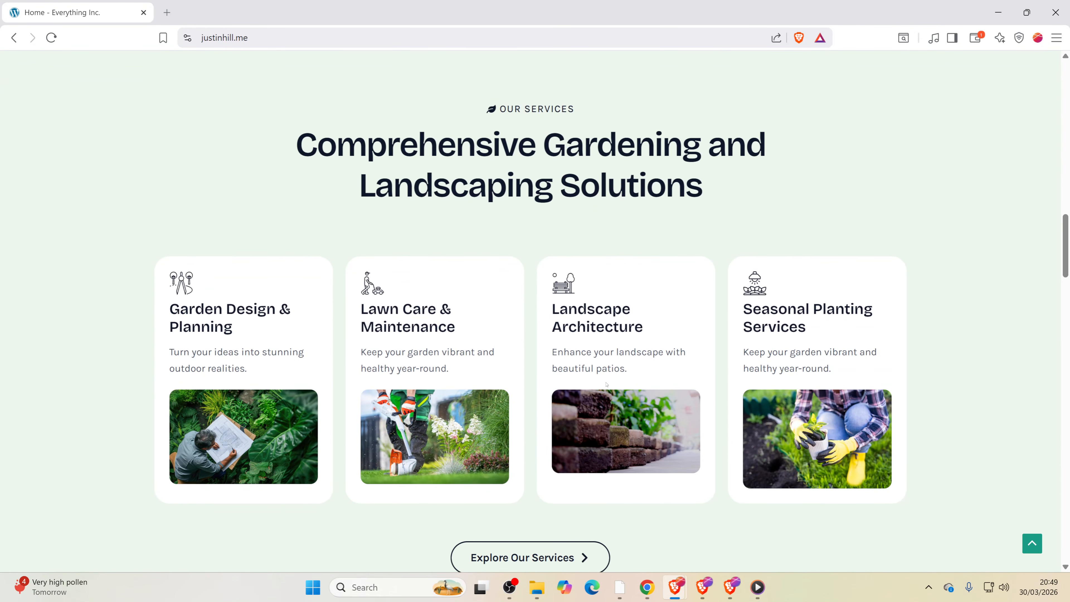